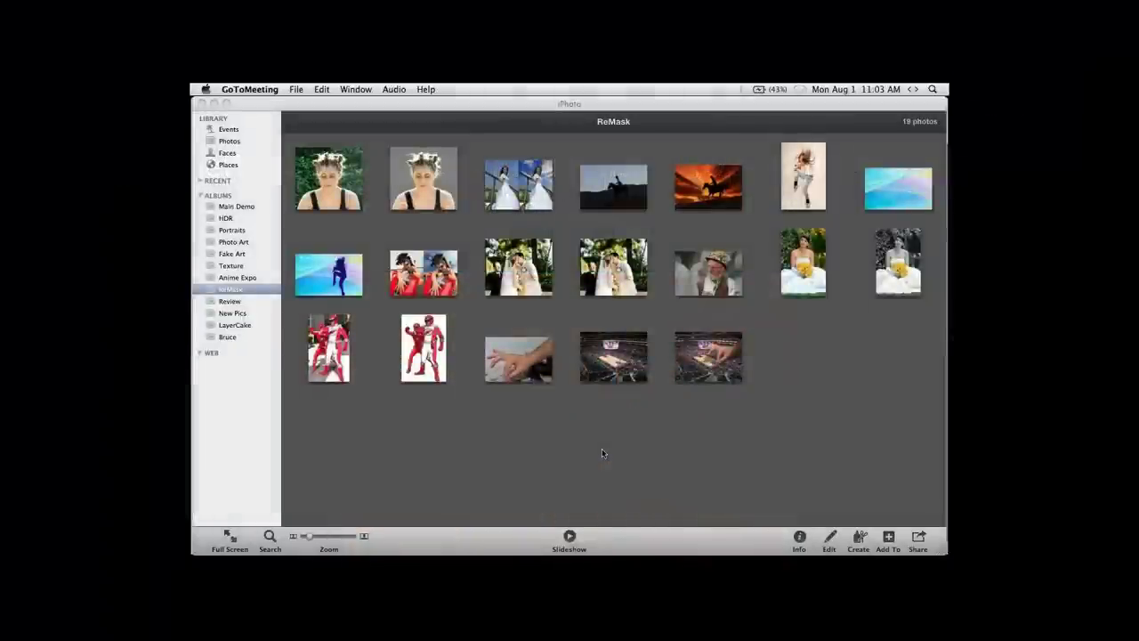
Open the orange sunset cowboy-on-horse photo, 5 of 19 in the ReMask album, on its own in iPhoto.
{"action": "left_click", "coordinate": [826, 103]}
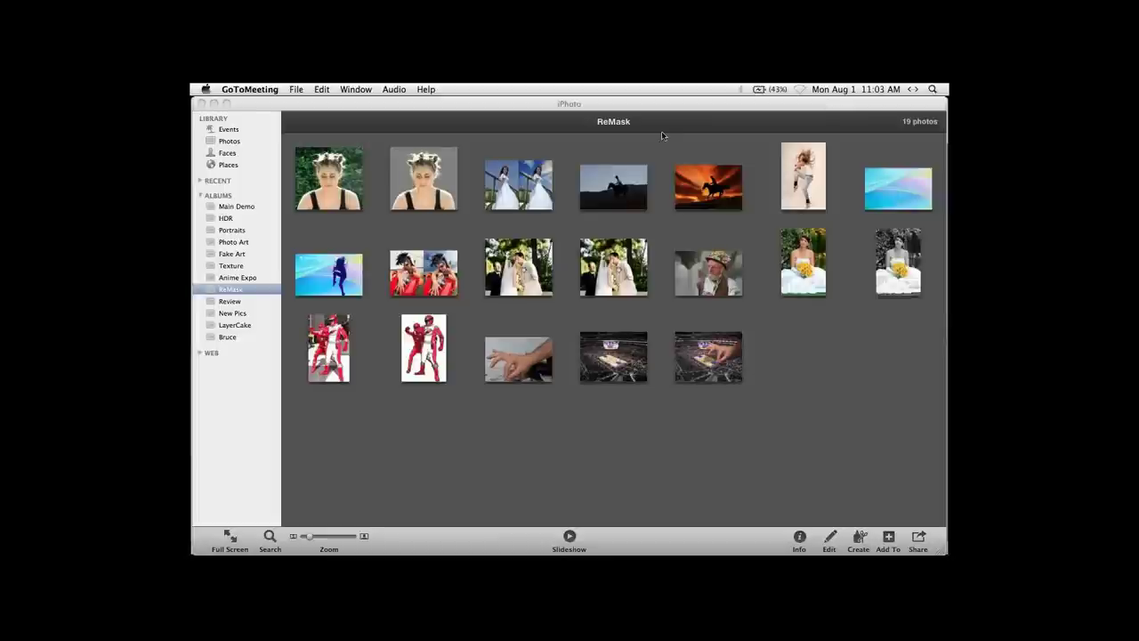
{"action": "left_click", "coordinate": [653, 247]}
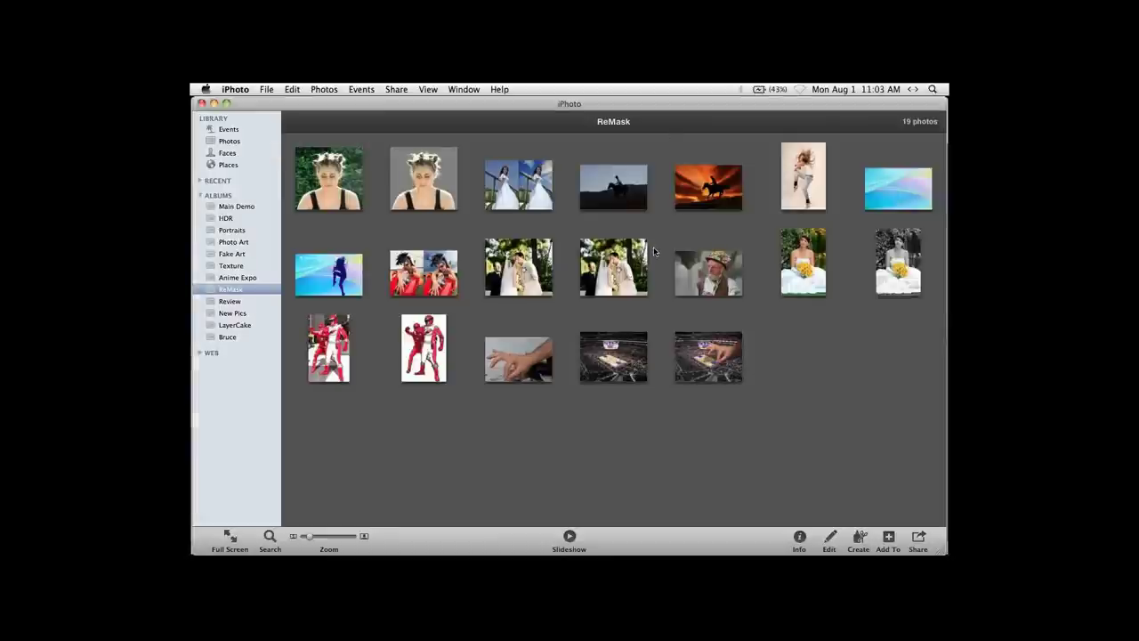
{"action": "left_click", "coordinate": [711, 192]}
{"action": "double_click", "coordinate": [711, 192]}
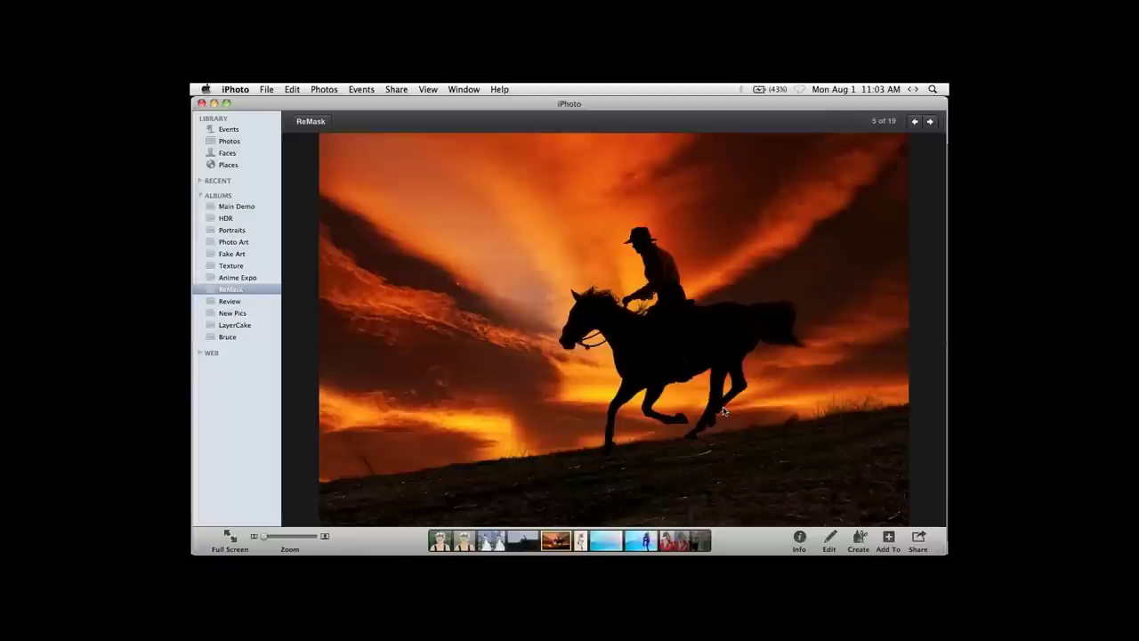
{"action": "key", "text": "alt+super+f"}
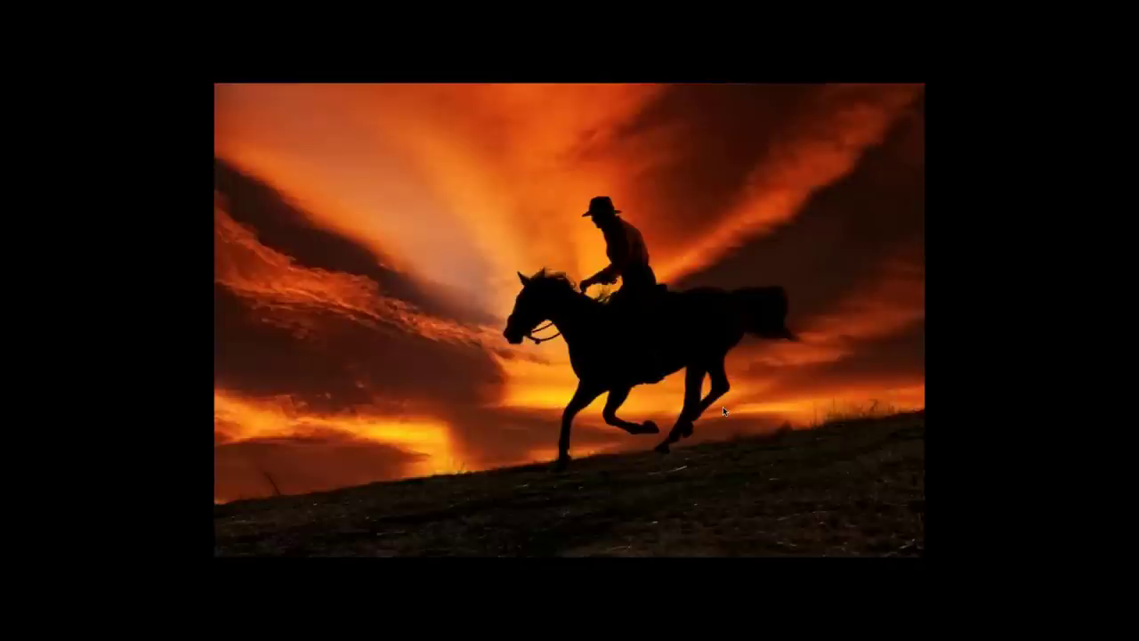
{"action": "key", "text": "Right"}
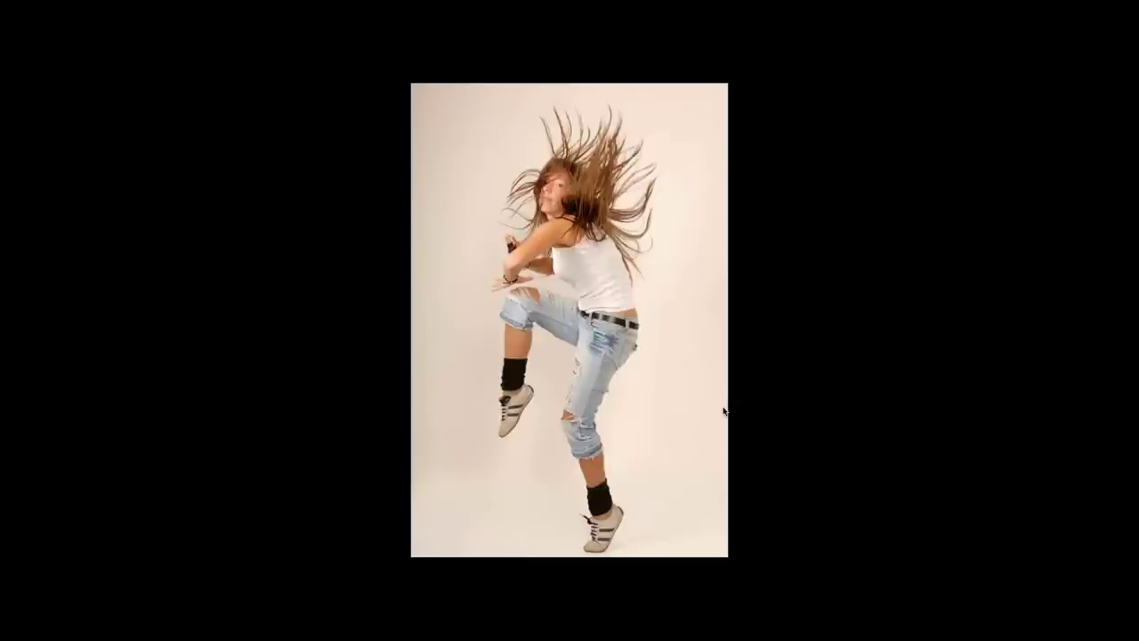
{"action": "mouse_move", "coordinate": [590, 237]}
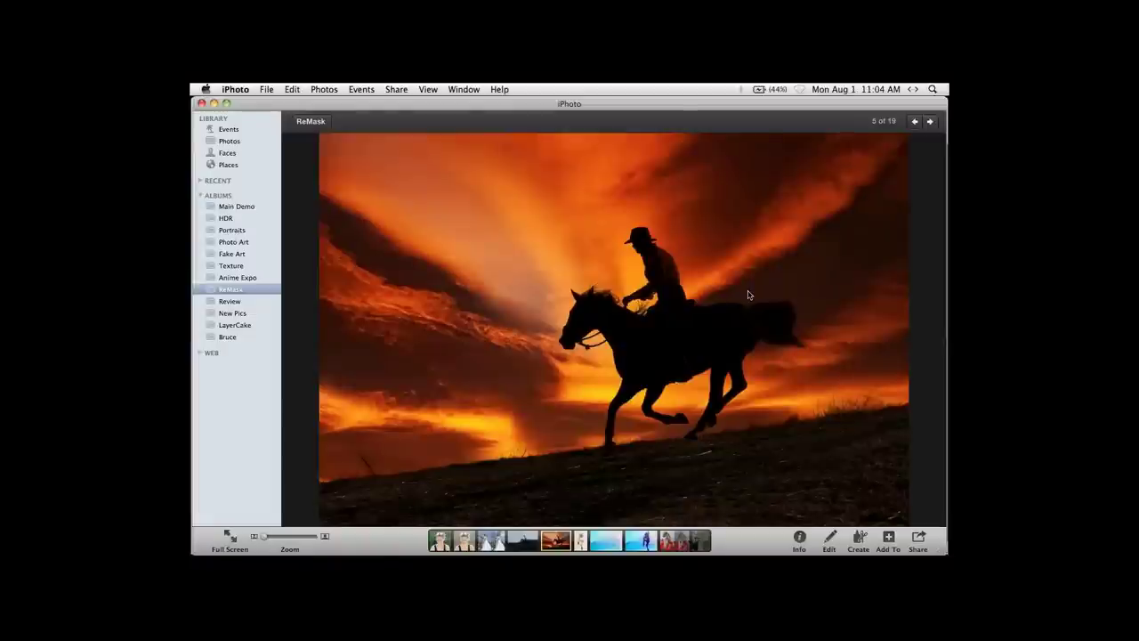
In Photoshop, convert the horse photo's Background into Layer 0.
{"action": "key", "text": "super+Tab"}
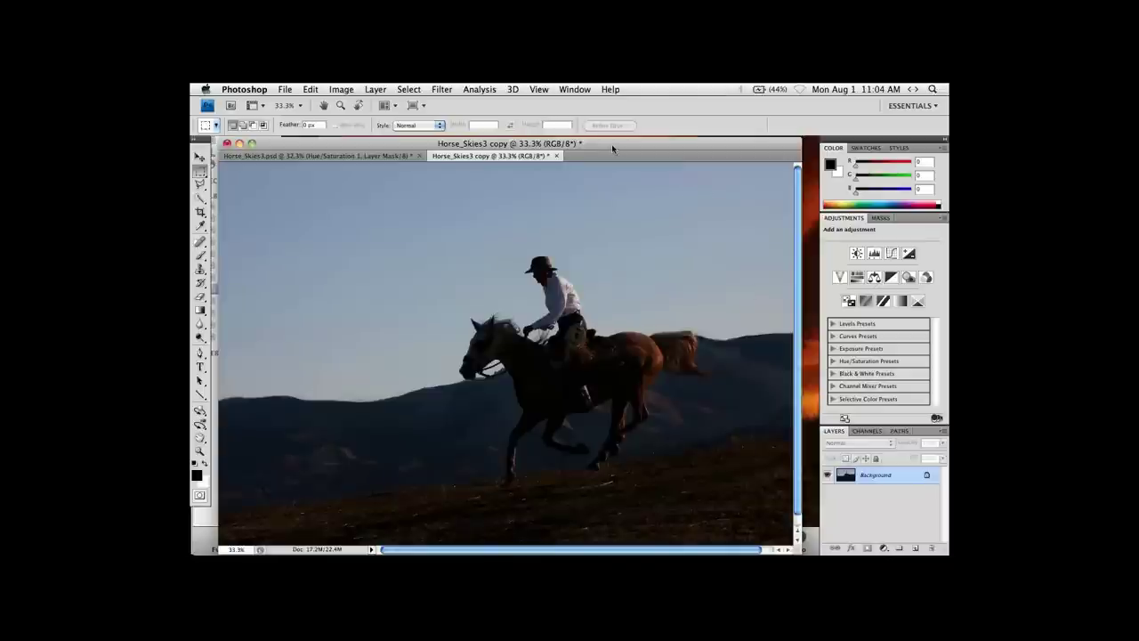
{"action": "left_click_drag", "start_coordinate": [612, 149], "coordinate": [619, 147]}
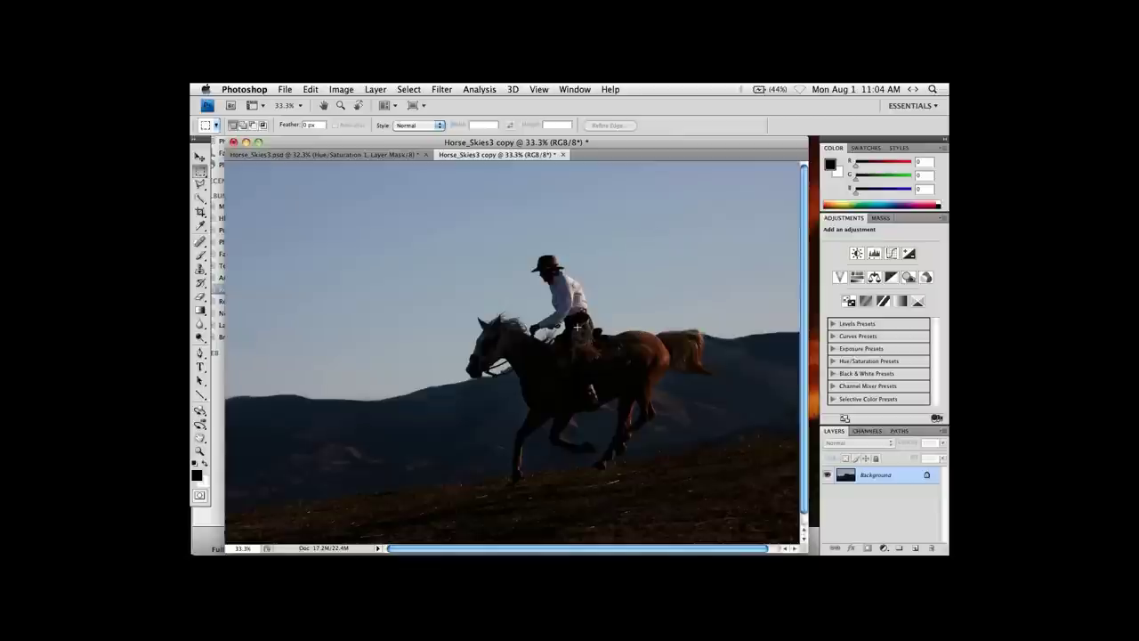
{"action": "double_click", "coordinate": [902, 477]}
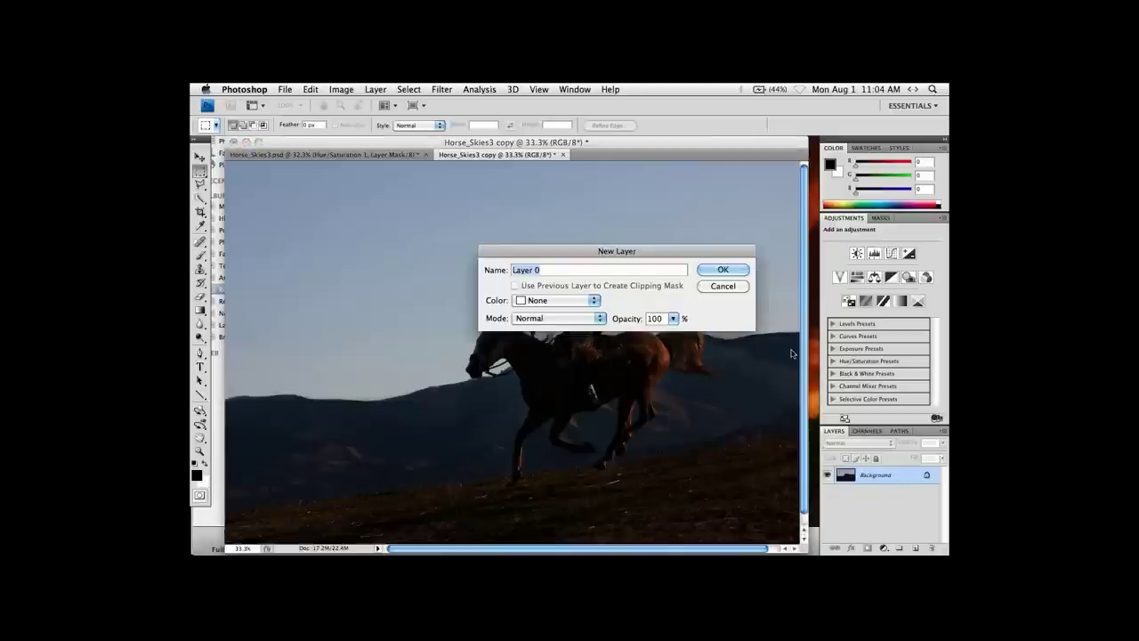
{"action": "left_click", "coordinate": [724, 271]}
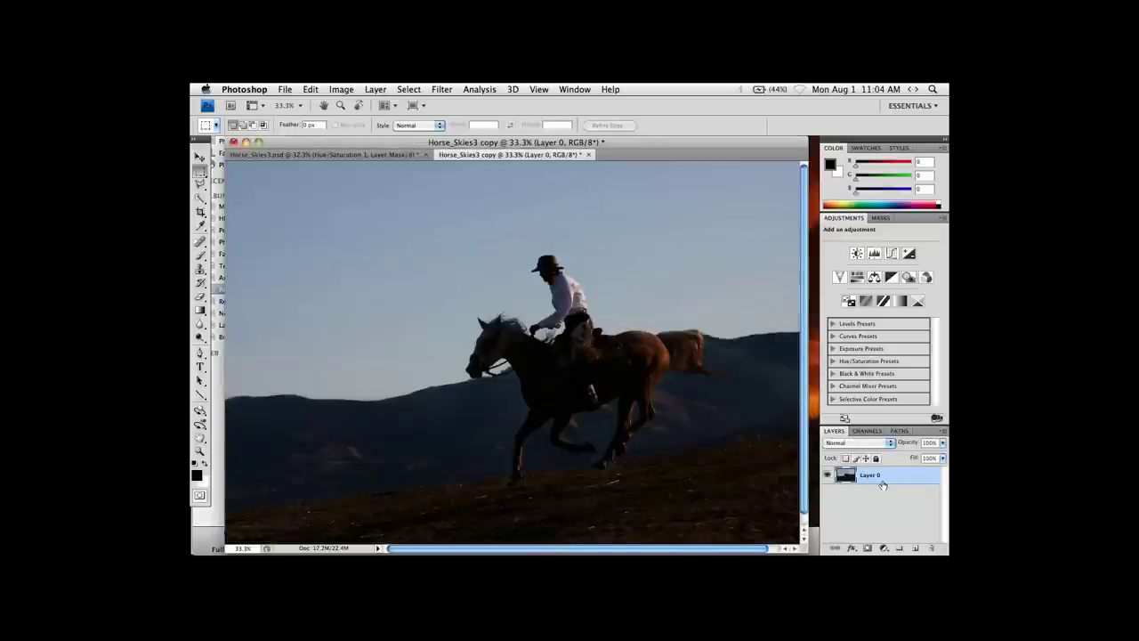
Launch Filter > Topaz Labs > Topaz ReMask 3 on Layer 0.
{"action": "left_click", "coordinate": [443, 90]}
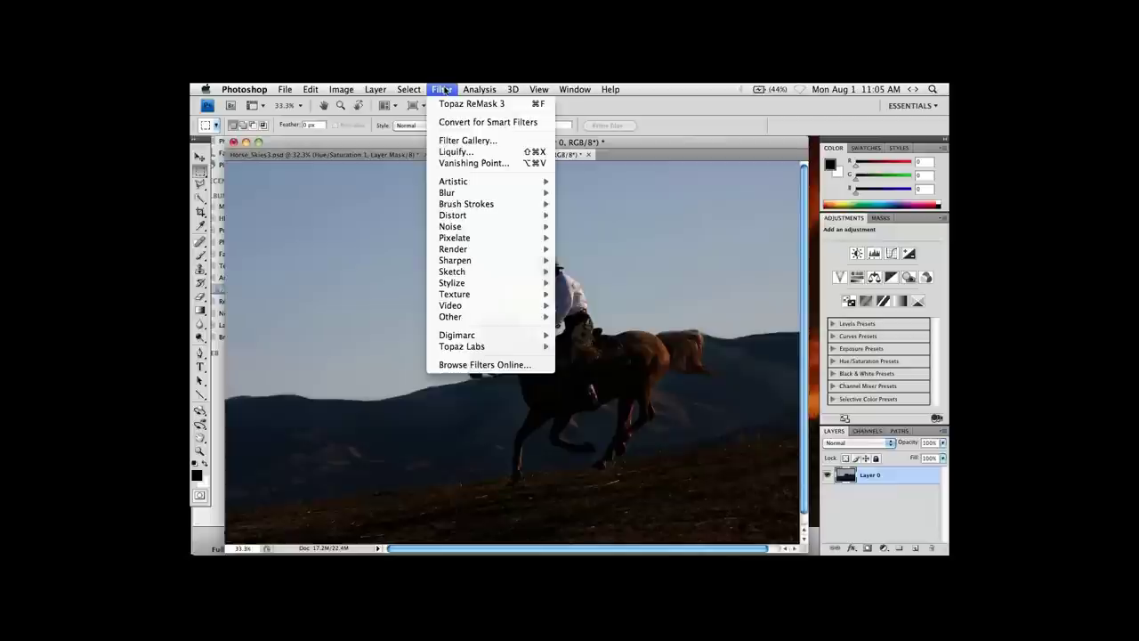
{"action": "mouse_move", "coordinate": [545, 347]}
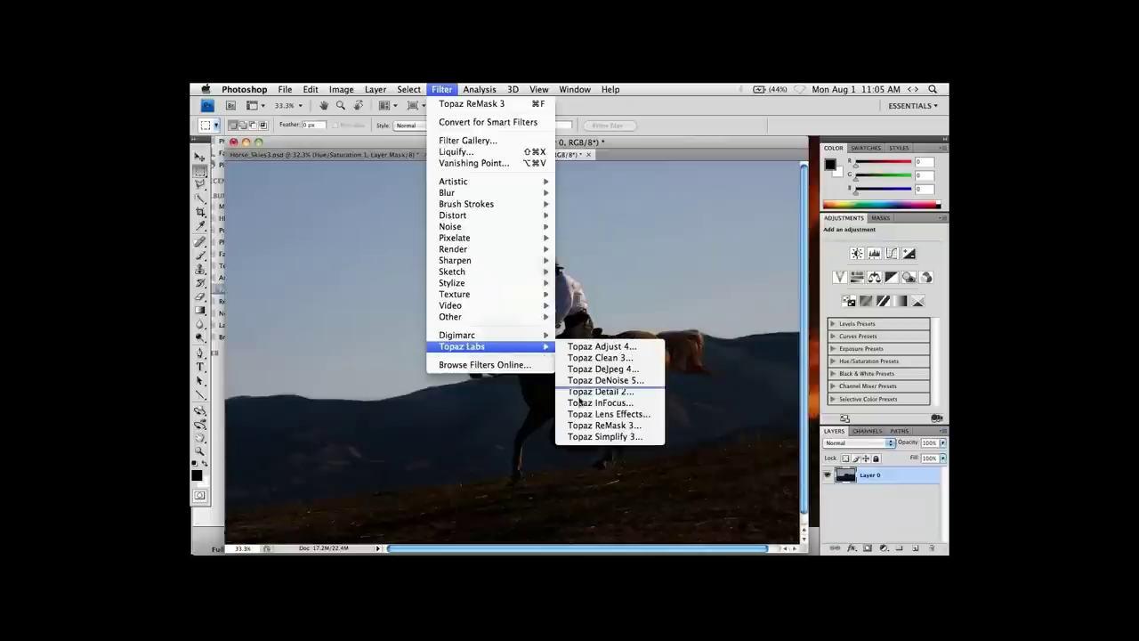
{"action": "left_click", "coordinate": [587, 426]}
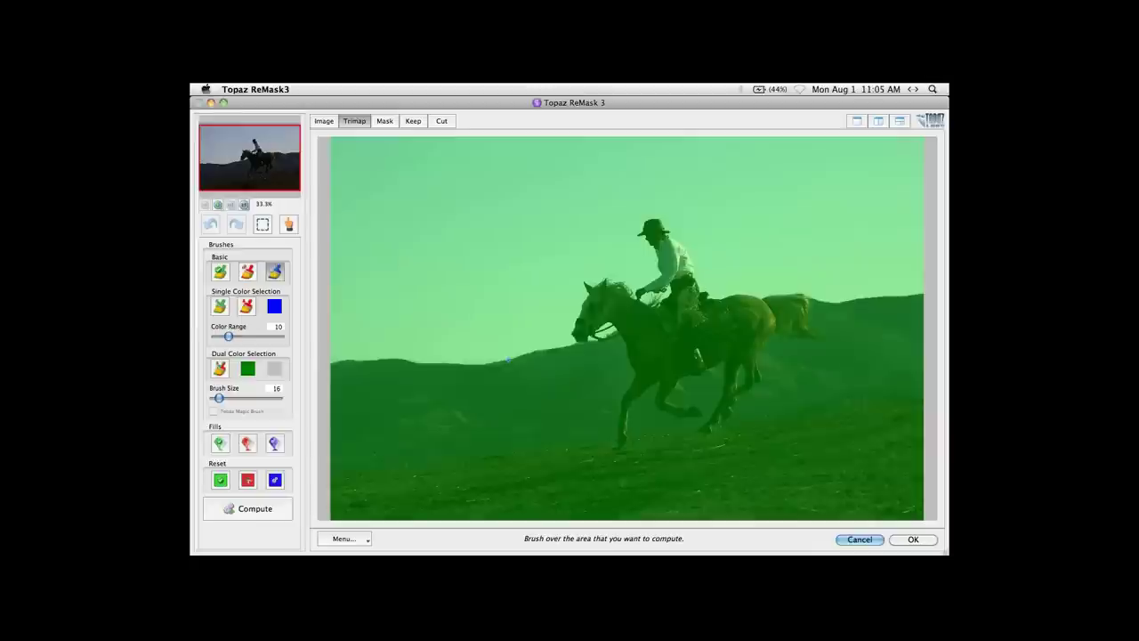
Paint the blue compute band along the horse's back, then at 200% down the rider's arm to the hand.
{"action": "key", "text": "bracketright"}
{"action": "key", "text": "bracketright"}
{"action": "key", "text": "bracketright"}
{"action": "key", "text": "bracketright"}
{"action": "key", "text": "bracketright"}
{"action": "mouse_move", "coordinate": [761, 299]}
{"action": "left_mouse_down"}
{"action": "mouse_move", "coordinate": [698, 286]}
{"action": "mouse_move", "coordinate": [689, 252]}
{"action": "mouse_move", "coordinate": [649, 218]}
{"action": "mouse_move", "coordinate": [641, 234]}
{"action": "mouse_move", "coordinate": [659, 264]}
{"action": "left_mouse_up"}
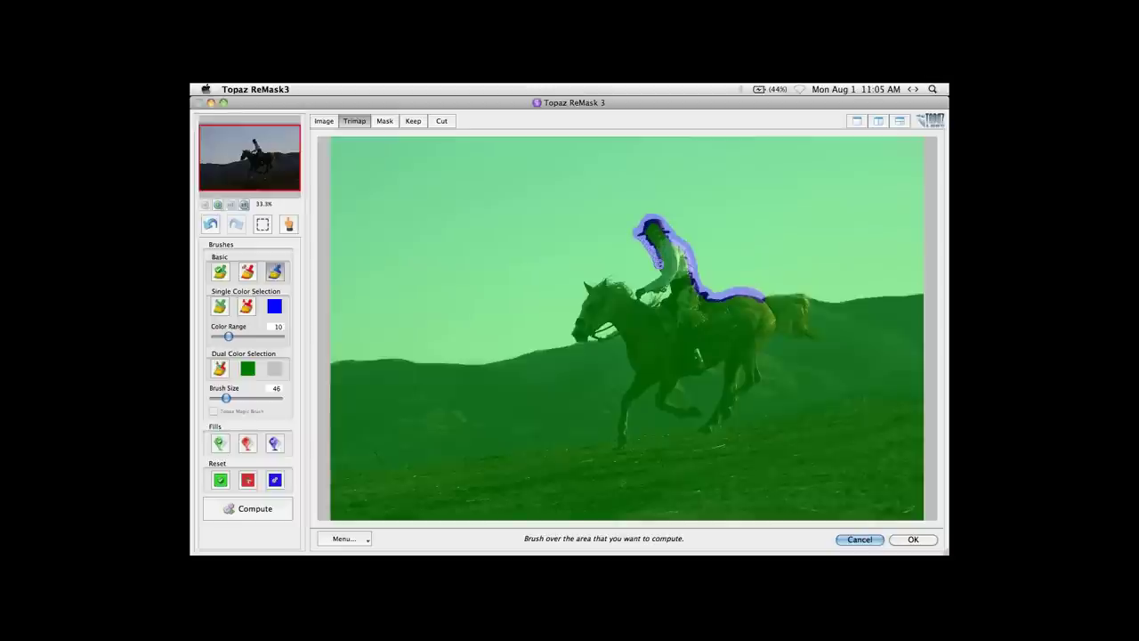
{"action": "key", "text": "super+alt+0"}
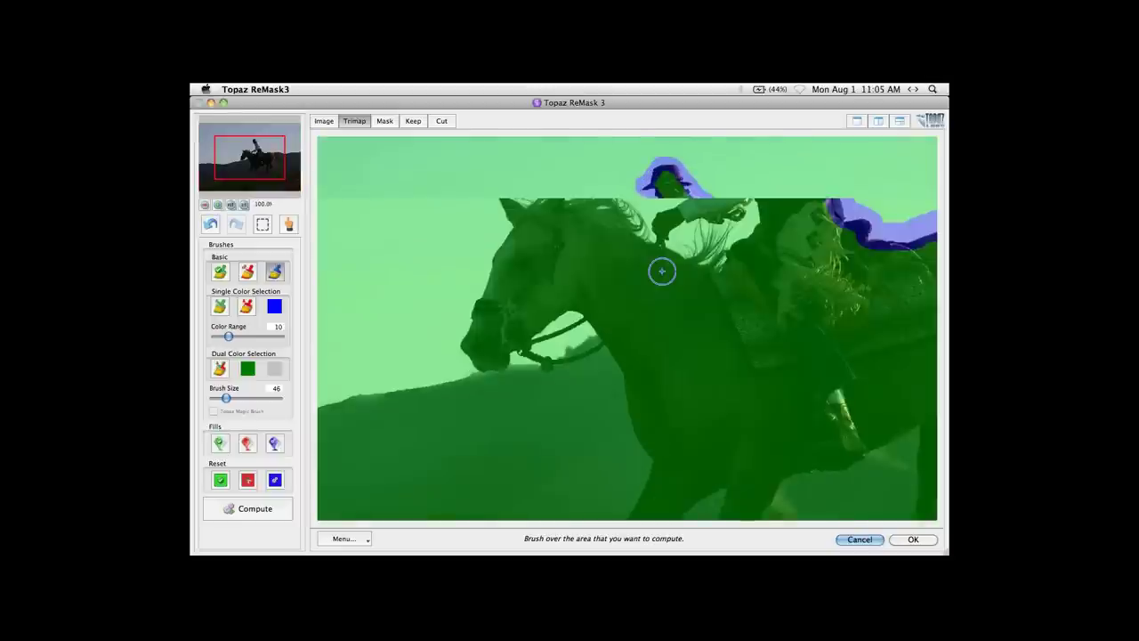
{"action": "key", "text": "super+equal"}
{"action": "key", "text": "space"}
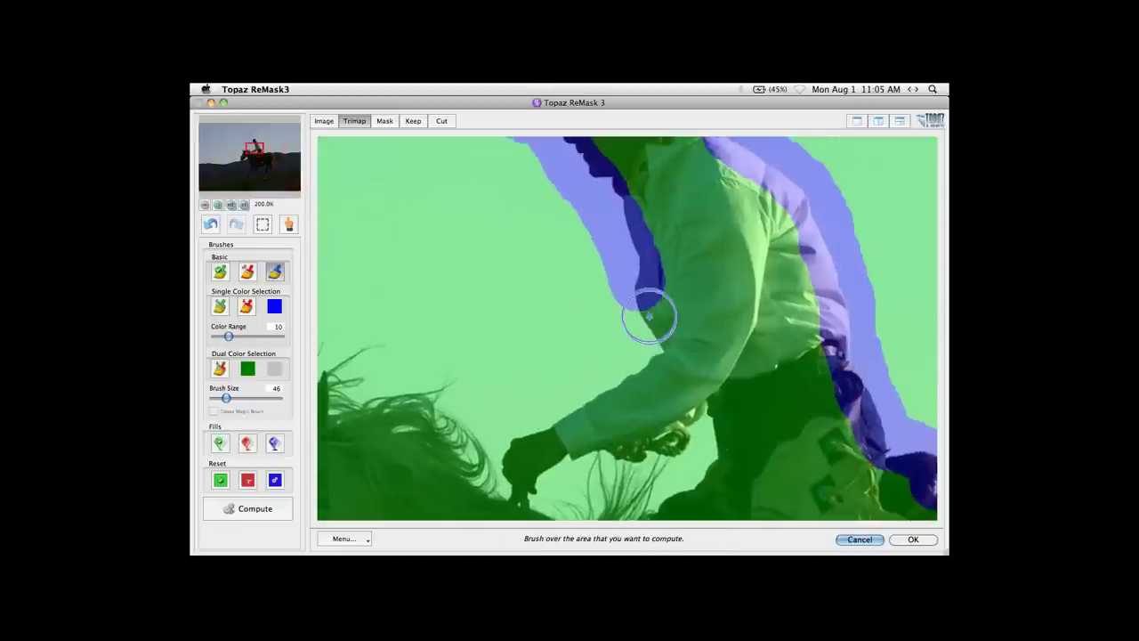
{"action": "key", "text": "bracketleft"}
{"action": "key", "text": "bracketleft"}
{"action": "key", "text": "bracketleft"}
{"action": "key", "text": "bracketleft"}
{"action": "key", "text": "bracketleft"}
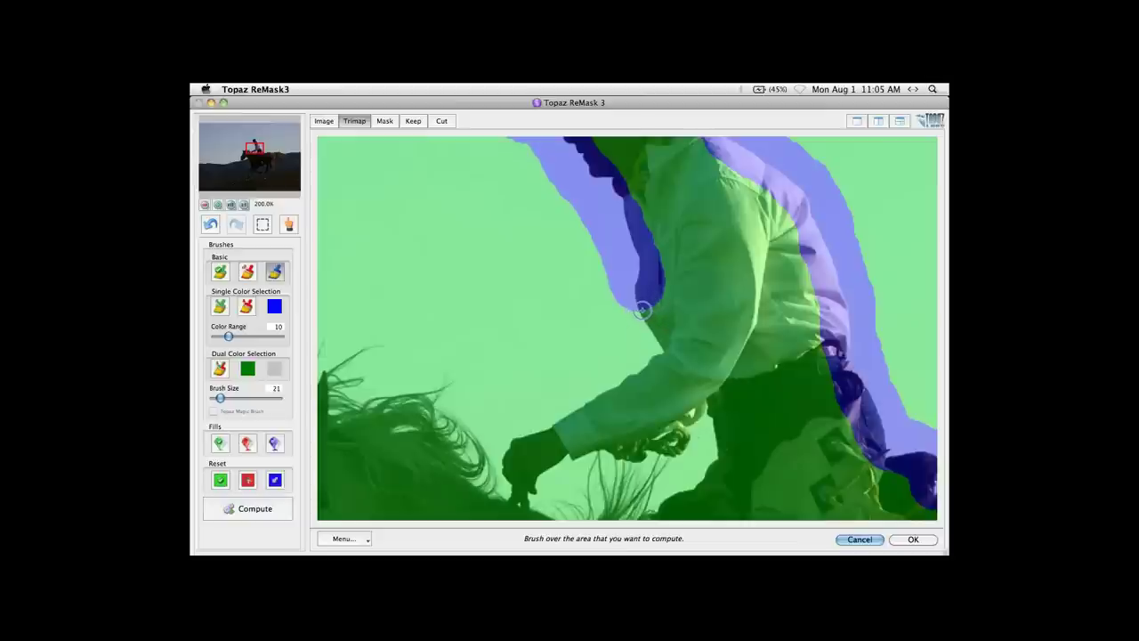
{"action": "key", "text": "bracketleft"}
{"action": "mouse_move", "coordinate": [642, 308]}
{"action": "left_mouse_down"}
{"action": "mouse_move", "coordinate": [658, 349]}
{"action": "mouse_move", "coordinate": [634, 371]}
{"action": "mouse_move", "coordinate": [583, 403]}
{"action": "mouse_move", "coordinate": [601, 351]}
{"action": "mouse_move", "coordinate": [574, 358]}
{"action": "left_mouse_up"}
{"action": "key", "text": "bracketleft"}
{"action": "key", "text": "space"}
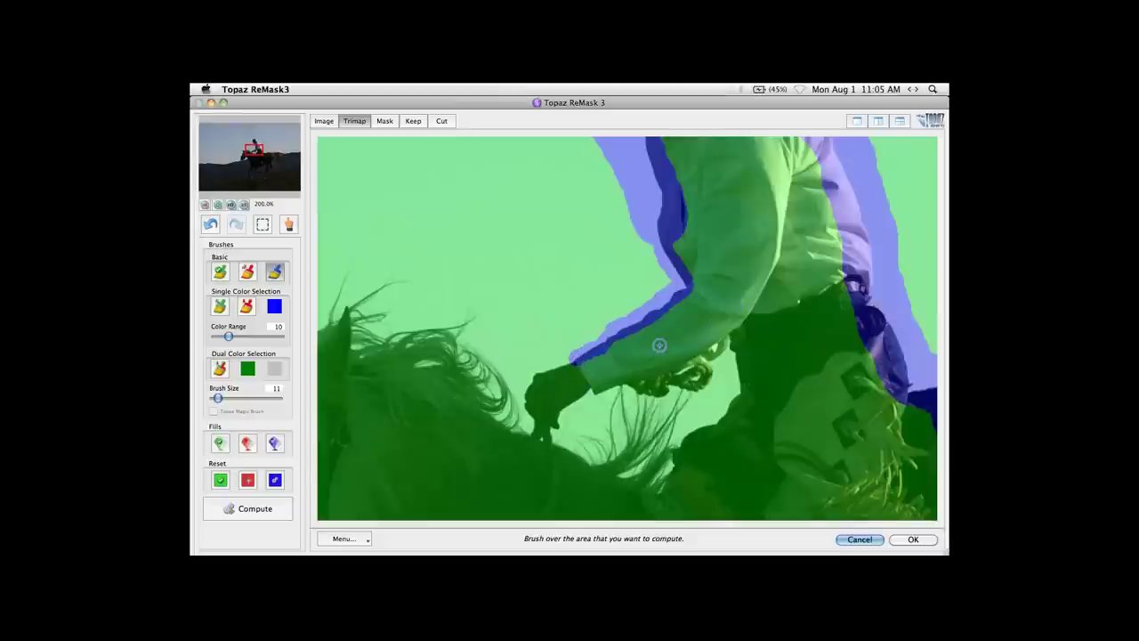
{"action": "mouse_move", "coordinate": [579, 360]}
{"action": "left_mouse_down"}
{"action": "mouse_move", "coordinate": [533, 371]}
{"action": "mouse_move", "coordinate": [533, 428]}
{"action": "mouse_move", "coordinate": [504, 416]}
{"action": "left_mouse_up"}
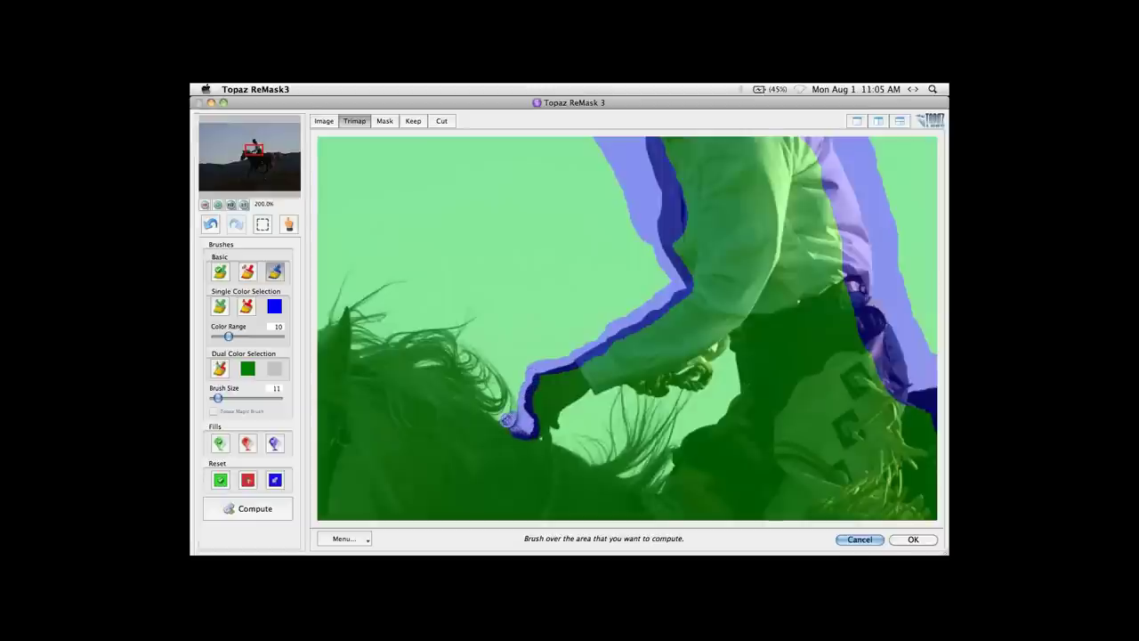
{"action": "left_click_drag", "start_coordinate": [452, 374], "coordinate": [637, 317]}
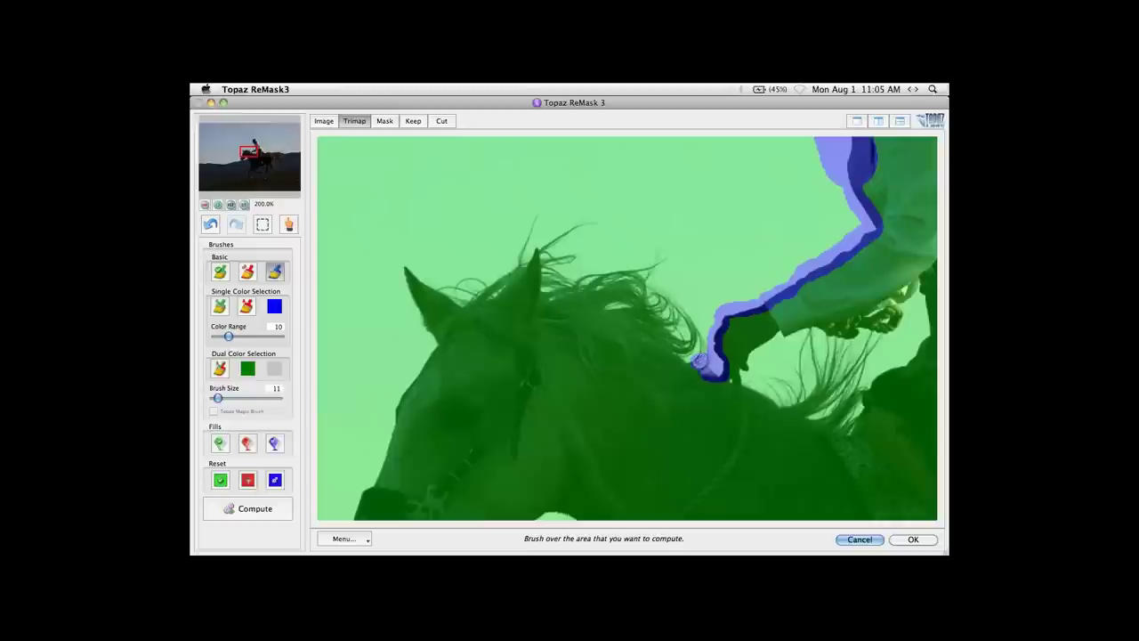
Extend the blue compute band over the flowing mane and its tip, then zoom out to fit.
{"action": "key", "text": "bracketright"}
{"action": "key", "text": "bracketright"}
{"action": "key", "text": "bracketright"}
{"action": "mouse_move", "coordinate": [695, 358]}
{"action": "left_mouse_down"}
{"action": "mouse_move", "coordinate": [648, 307]}
{"action": "mouse_move", "coordinate": [644, 273]}
{"action": "mouse_move", "coordinate": [662, 260]}
{"action": "mouse_move", "coordinate": [636, 271]}
{"action": "mouse_move", "coordinate": [641, 288]}
{"action": "mouse_move", "coordinate": [625, 304]}
{"action": "mouse_move", "coordinate": [609, 306]}
{"action": "mouse_move", "coordinate": [618, 279]}
{"action": "mouse_move", "coordinate": [544, 288]}
{"action": "mouse_move", "coordinate": [554, 259]}
{"action": "mouse_move", "coordinate": [577, 256]}
{"action": "mouse_move", "coordinate": [540, 248]}
{"action": "mouse_move", "coordinate": [583, 216]}
{"action": "left_mouse_up"}
{"action": "key", "text": "bracketleft"}
{"action": "key", "text": "bracketleft"}
{"action": "key", "text": "bracketleft"}
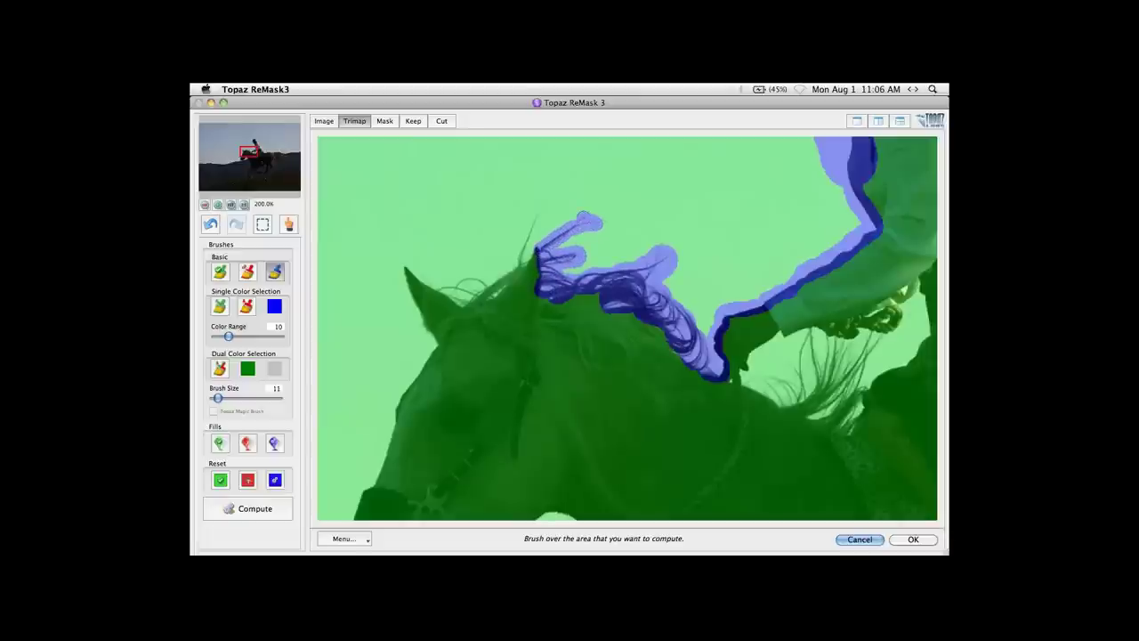
{"action": "mouse_move", "coordinate": [534, 255]}
{"action": "left_mouse_down"}
{"action": "mouse_move", "coordinate": [516, 260]}
{"action": "mouse_move", "coordinate": [543, 212]}
{"action": "mouse_move", "coordinate": [512, 247]}
{"action": "mouse_move", "coordinate": [514, 270]}
{"action": "mouse_move", "coordinate": [493, 289]}
{"action": "mouse_move", "coordinate": [472, 285]}
{"action": "mouse_move", "coordinate": [484, 294]}
{"action": "mouse_move", "coordinate": [445, 295]}
{"action": "mouse_move", "coordinate": [406, 266]}
{"action": "mouse_move", "coordinate": [436, 347]}
{"action": "mouse_move", "coordinate": [397, 406]}
{"action": "mouse_move", "coordinate": [377, 486]}
{"action": "left_mouse_up"}
{"action": "key", "text": "bracketright"}
{"action": "key", "text": "bracketright"}
{"action": "key", "text": "bracketleft"}
{"action": "key", "text": "bracketleft"}
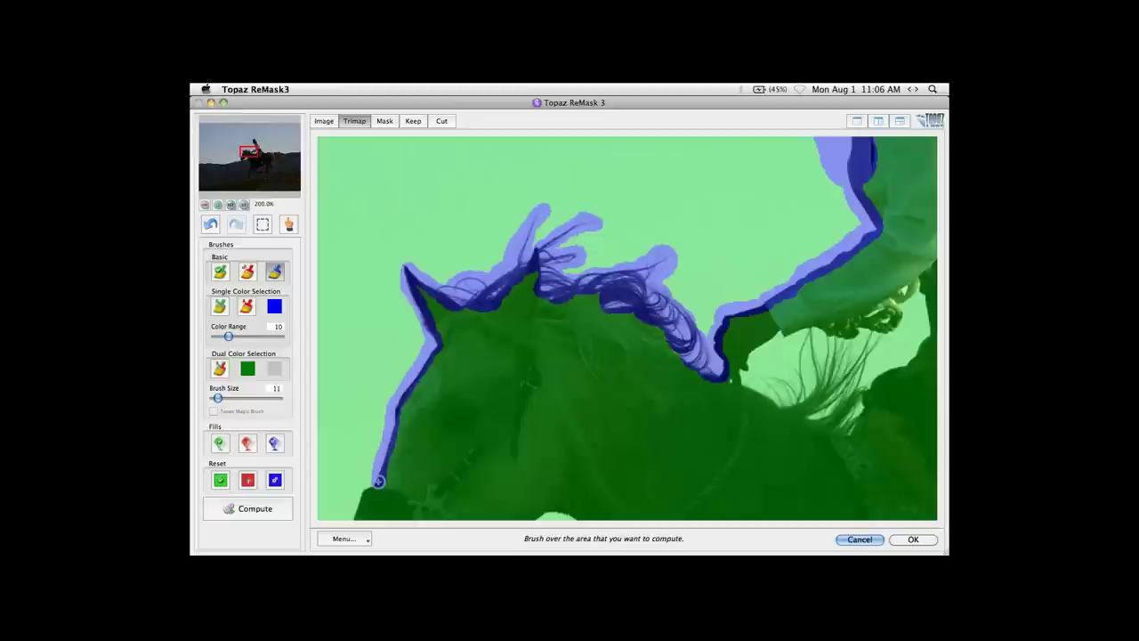
{"action": "key", "text": "super+0"}
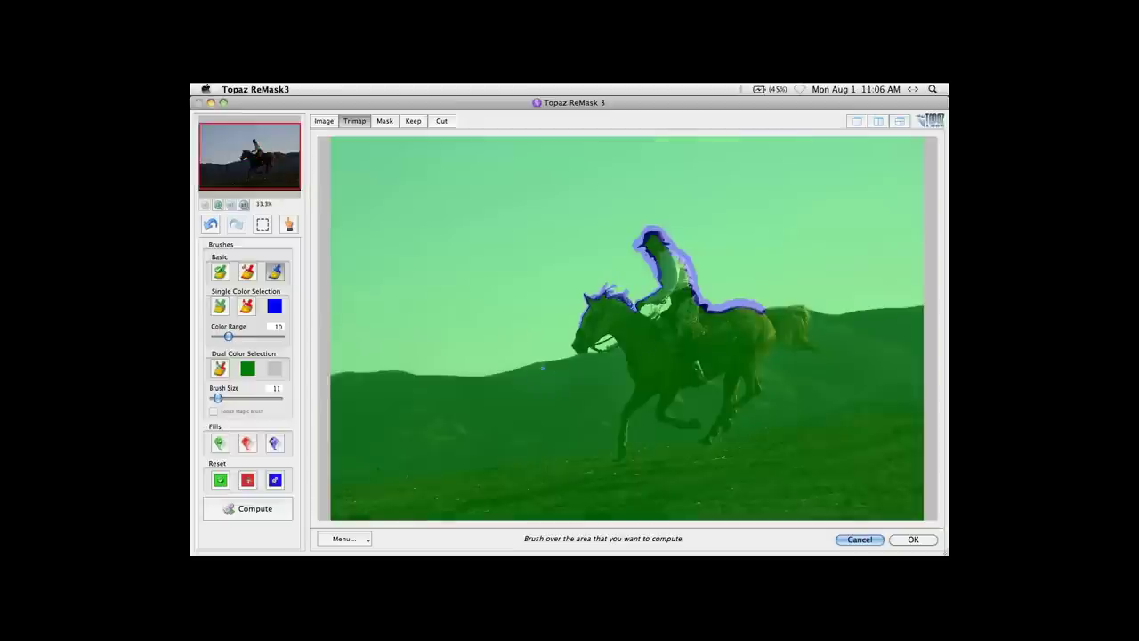
Load Horse_TriMap2.tiff from the Desktop through Menu > Load Trimap/Mask.
{"action": "left_click", "coordinate": [345, 540]}
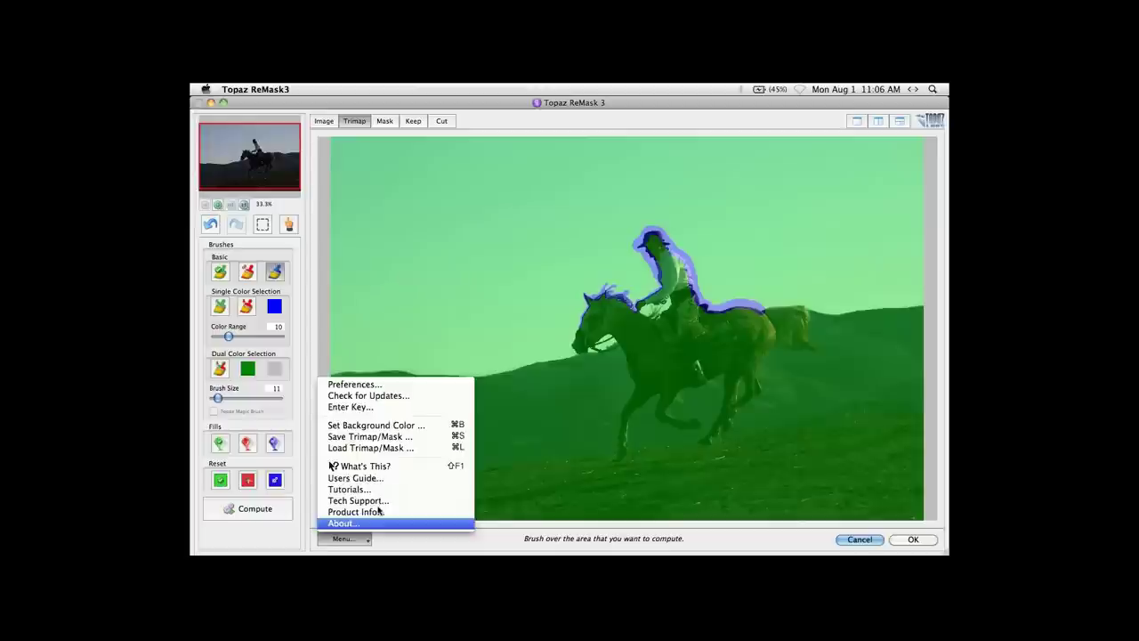
{"action": "left_click", "coordinate": [370, 448]}
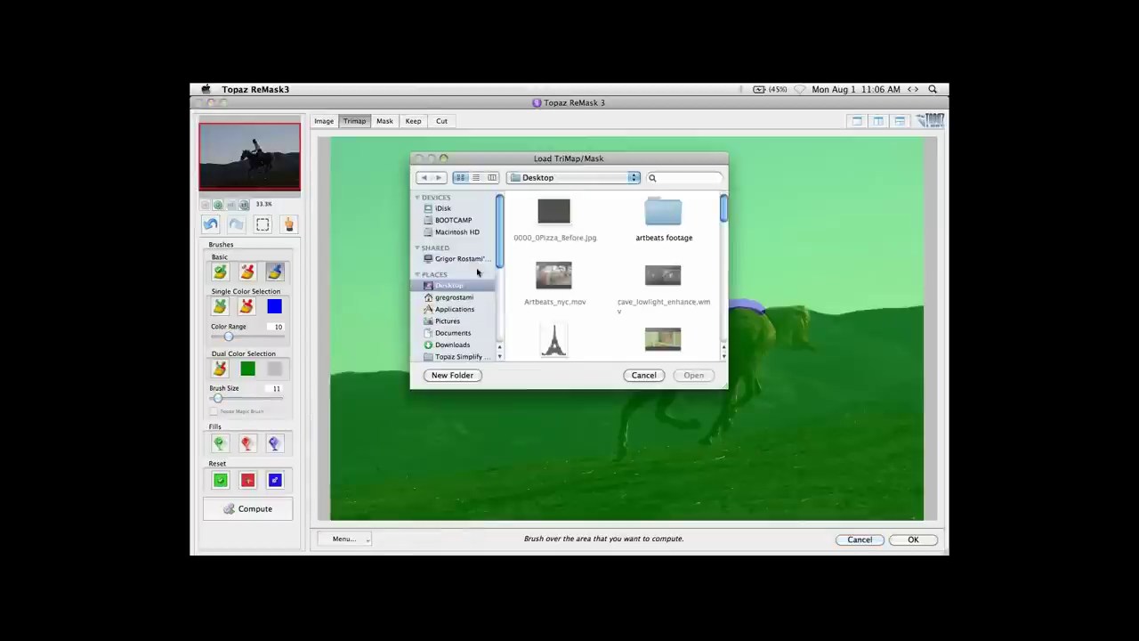
{"action": "left_click_drag", "start_coordinate": [614, 162], "coordinate": [534, 145]}
{"action": "left_click_drag", "start_coordinate": [650, 374], "coordinate": [700, 520]}
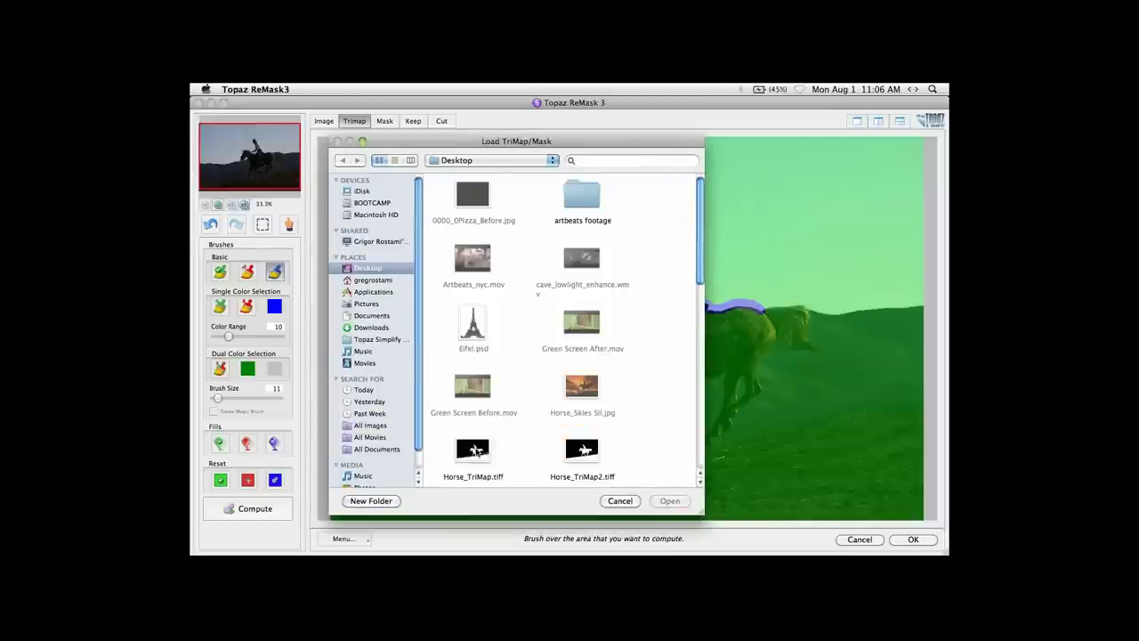
{"action": "left_click", "coordinate": [579, 449]}
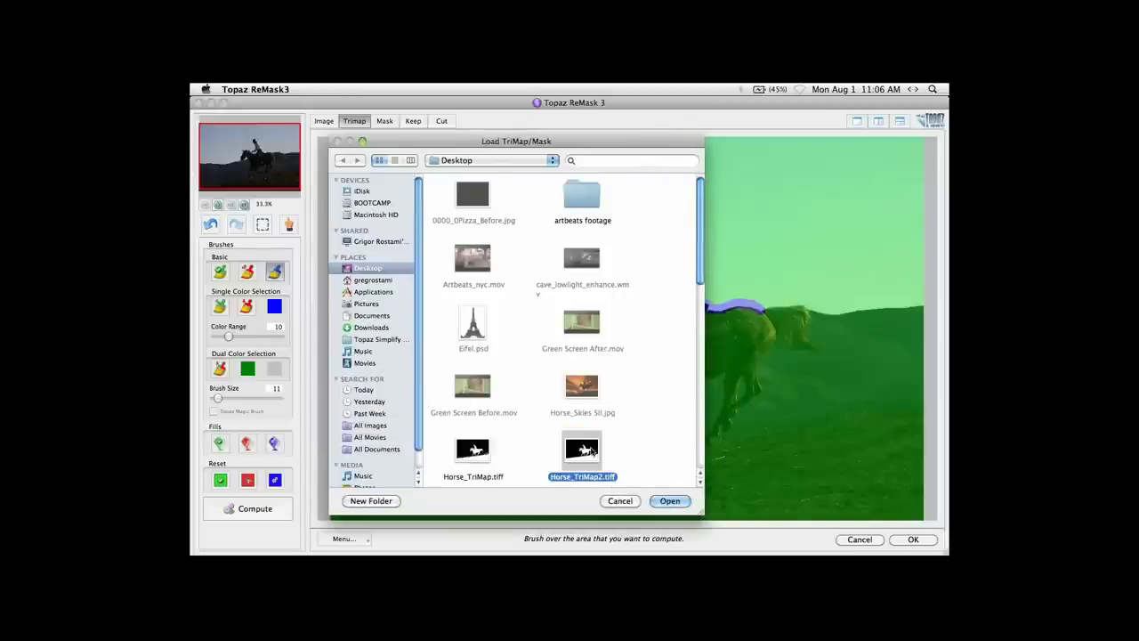
{"action": "double_click", "coordinate": [591, 451]}
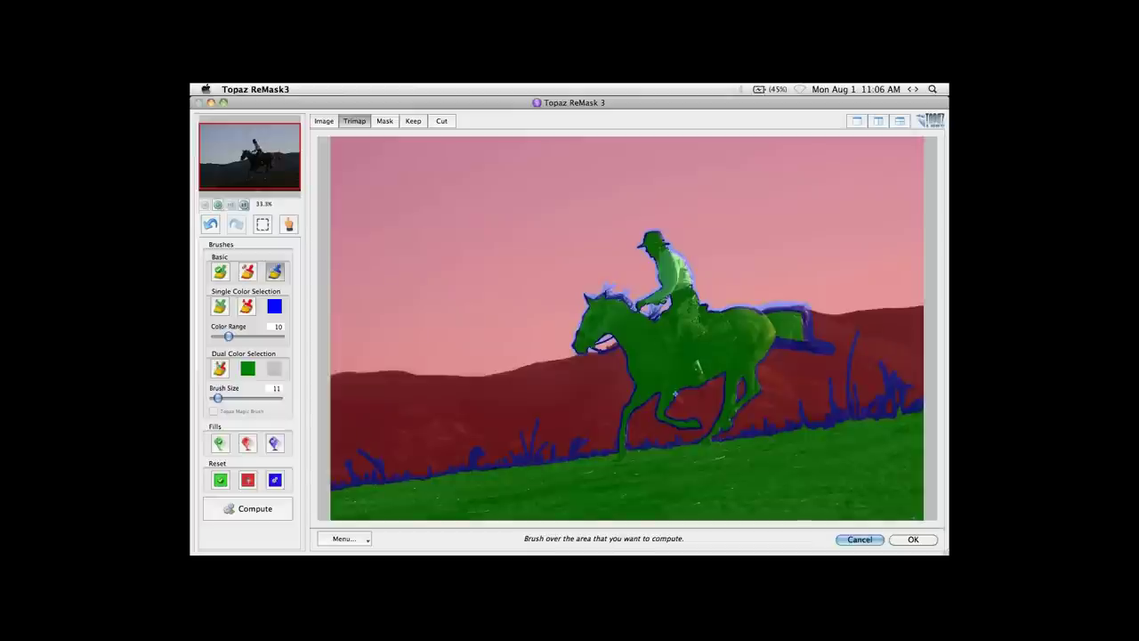
Select the red Flood Fill to Cut tool, check the trimap at several zooms, and compute the mask.
{"action": "scroll", "coordinate": [666, 339], "scroll_direction": "up", "scroll_amount": 3}
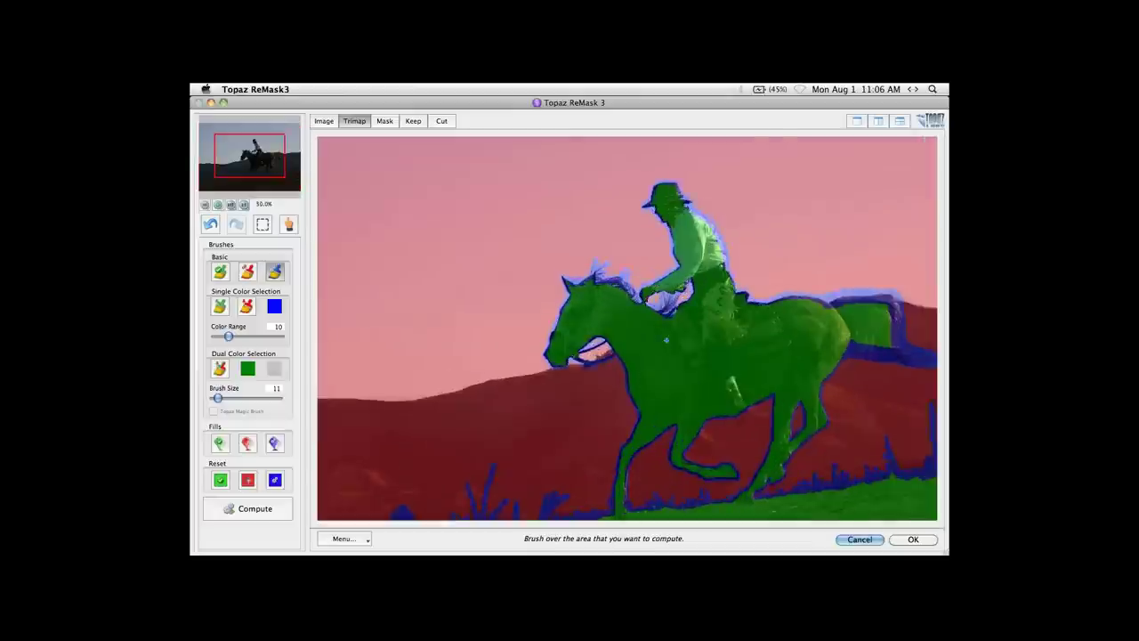
{"action": "key", "text": "space"}
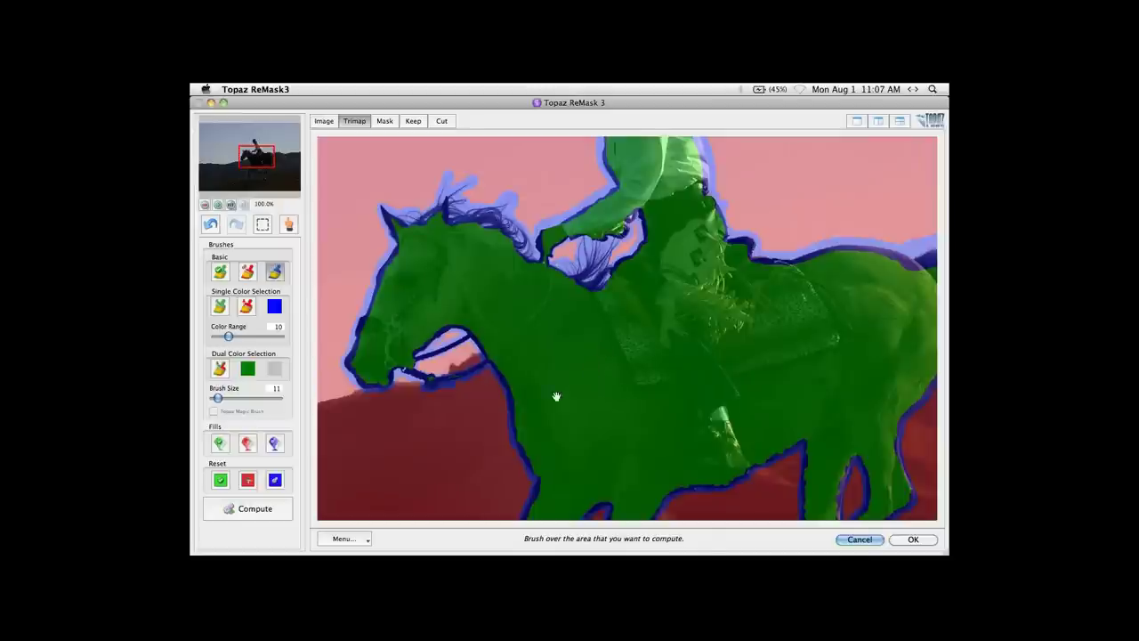
{"action": "key", "text": "space"}
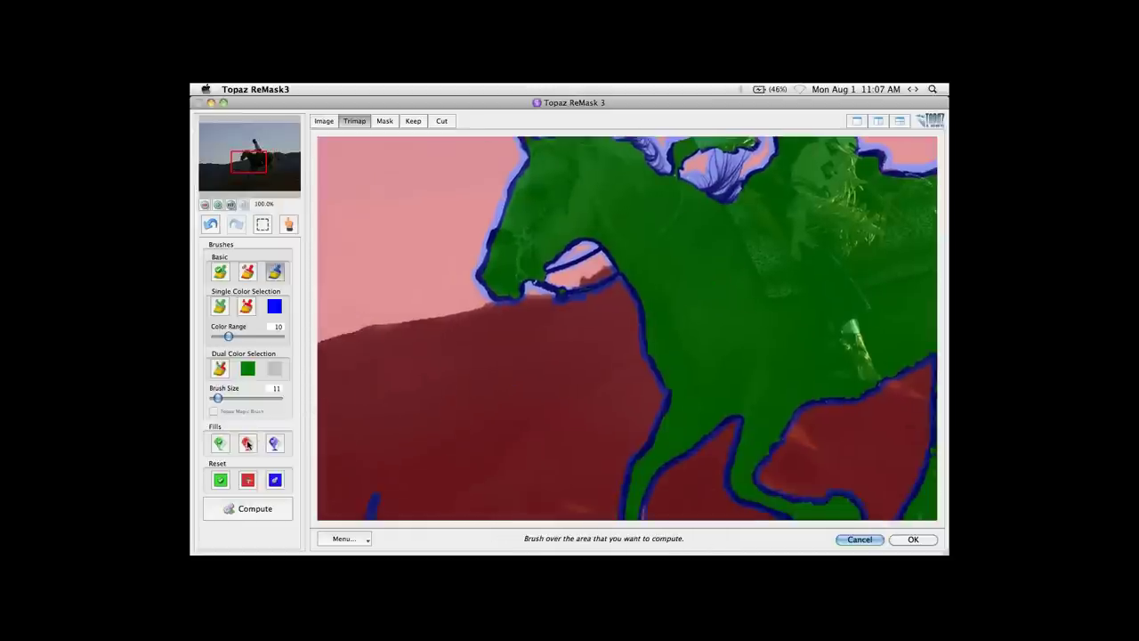
{"action": "left_click", "coordinate": [247, 443]}
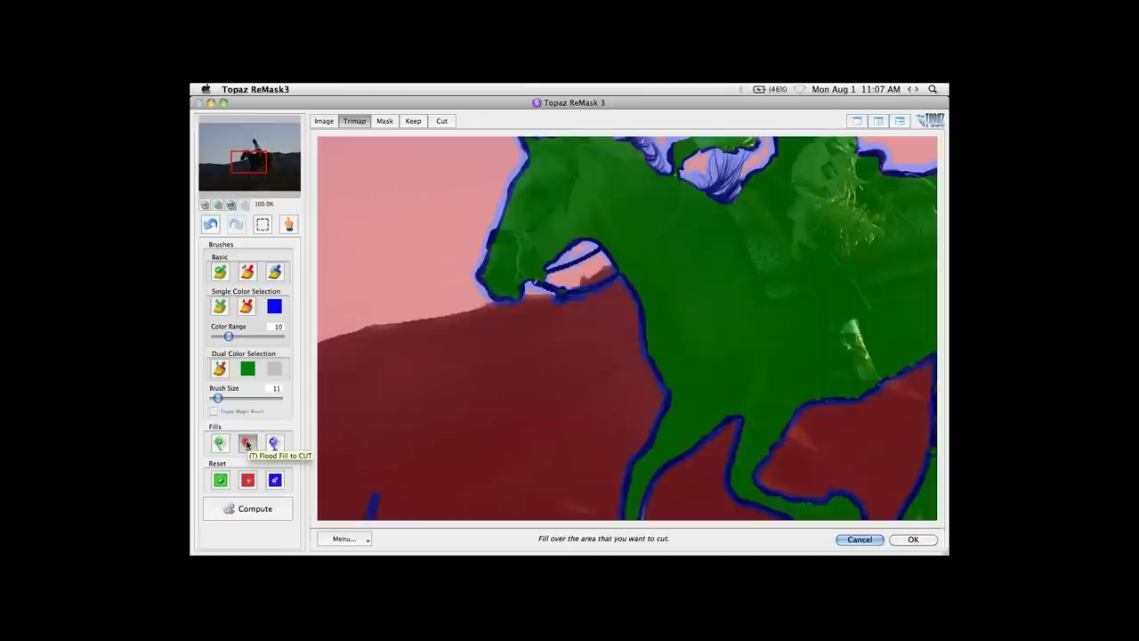
{"action": "key", "text": "super+0"}
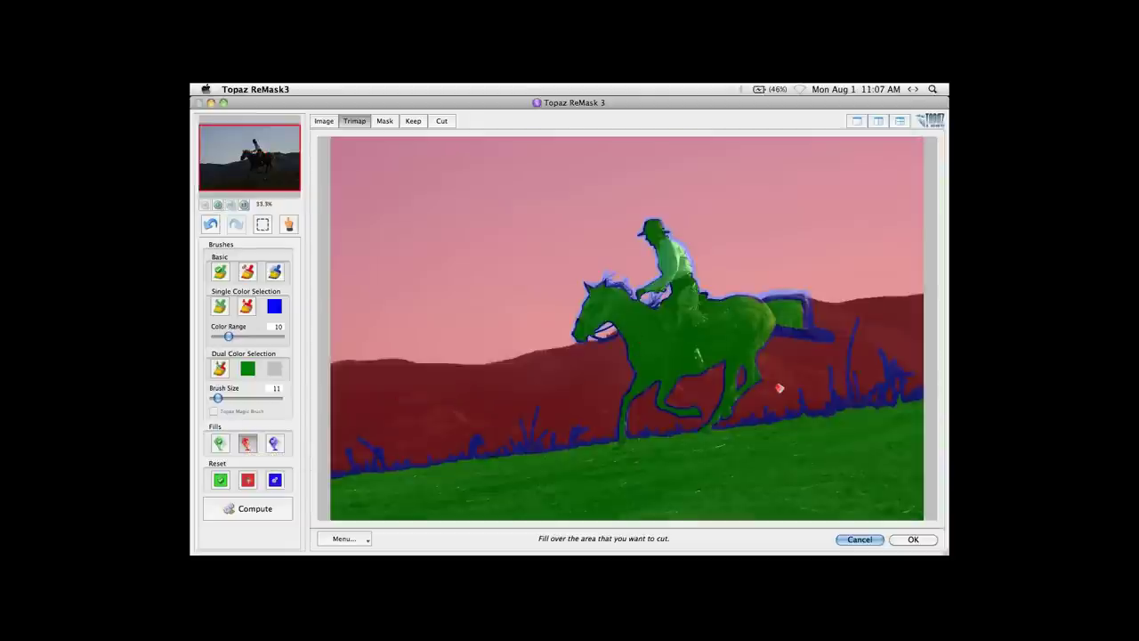
{"action": "key", "text": "super+equal"}
{"action": "key", "text": "super+equal"}
{"action": "key", "text": "space"}
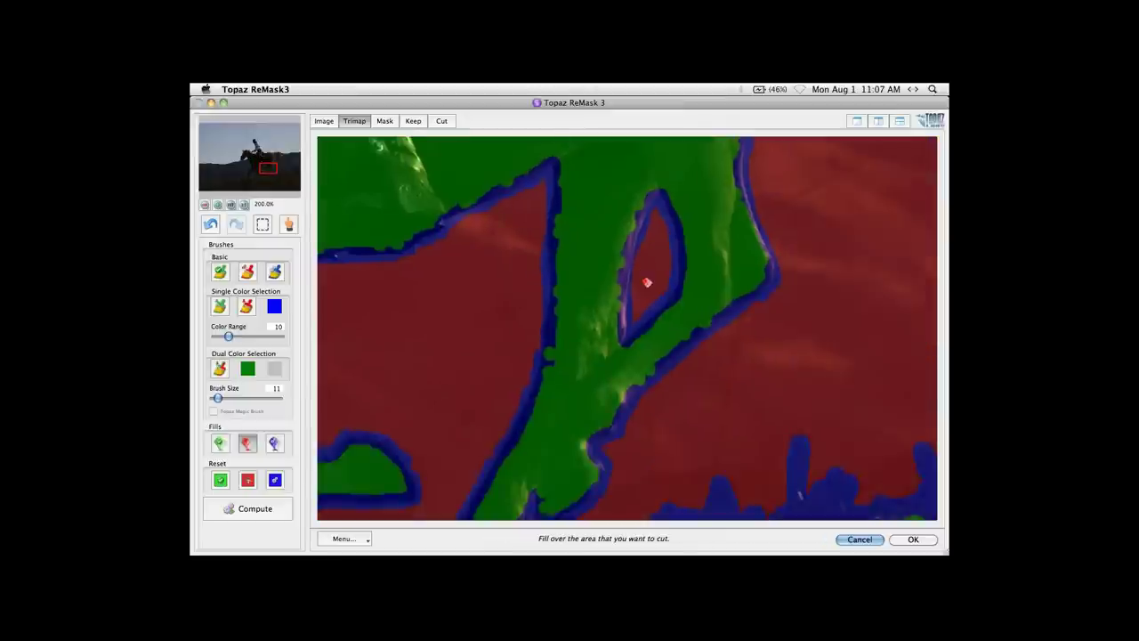
{"action": "key", "text": "super+0"}
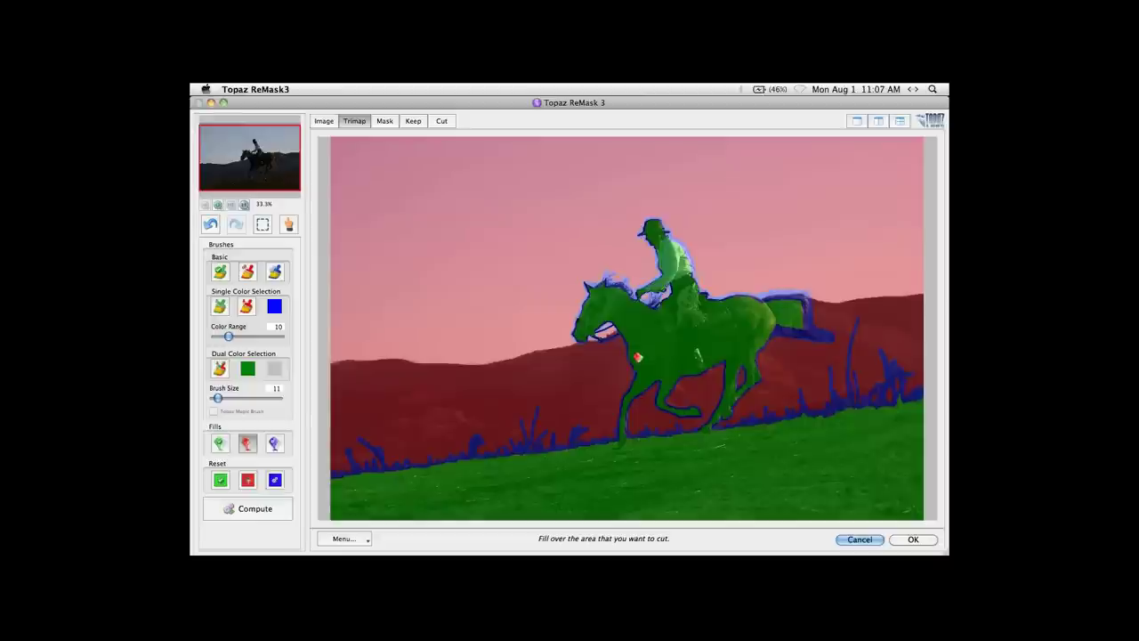
{"action": "left_click", "coordinate": [250, 510]}
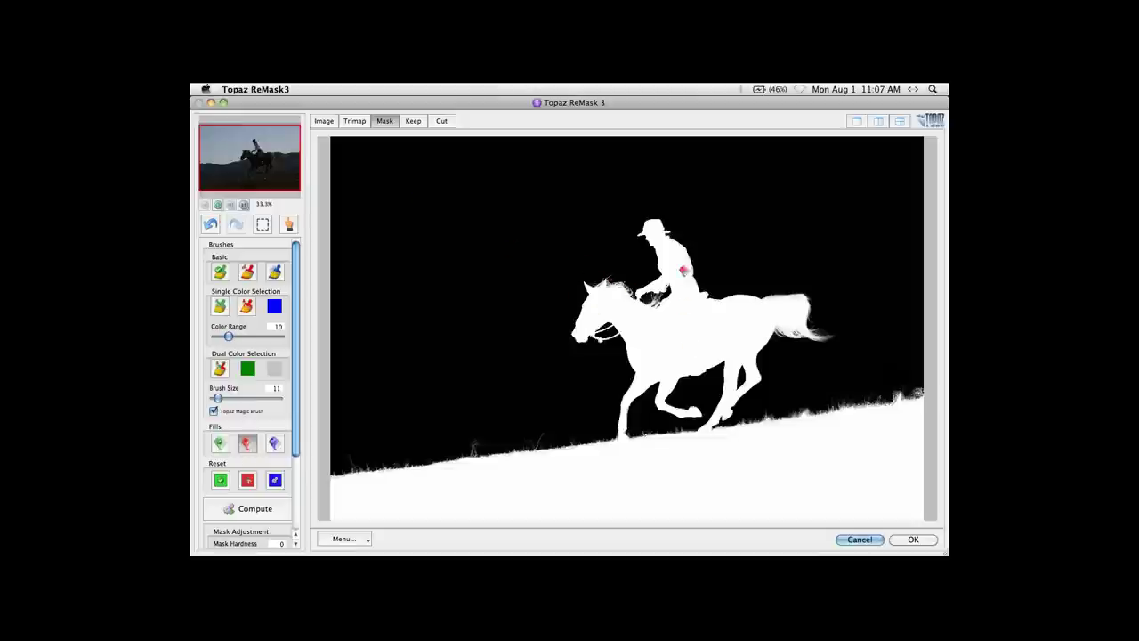
Switch to the Keep tab and inspect the cut-out rider and horse at 100%.
{"action": "left_click", "coordinate": [414, 122]}
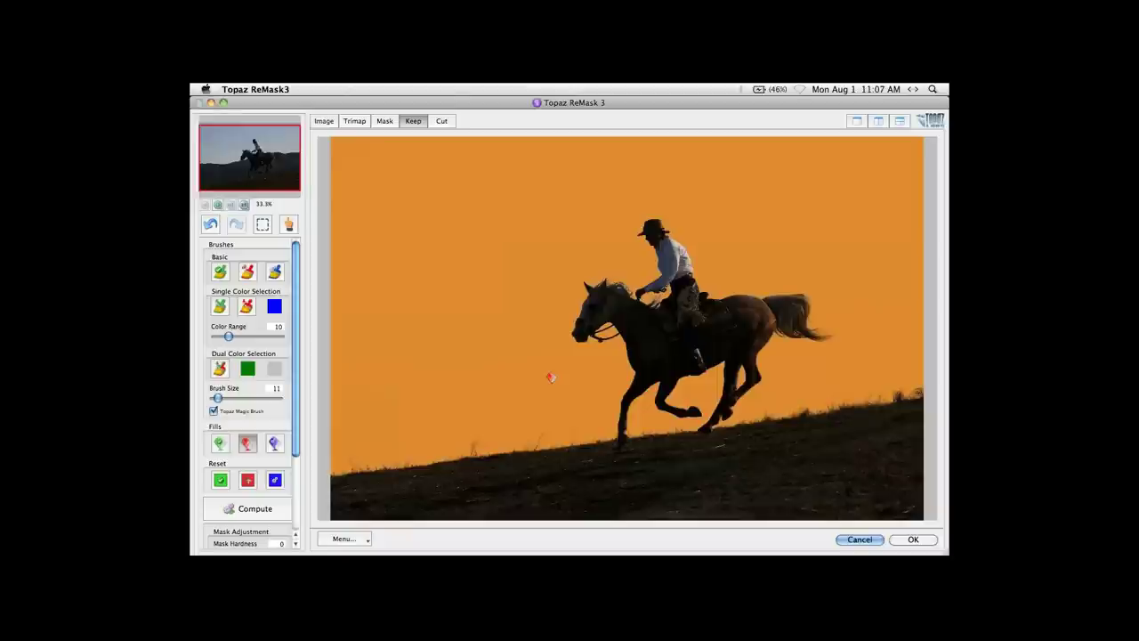
{"action": "key", "text": "super+1"}
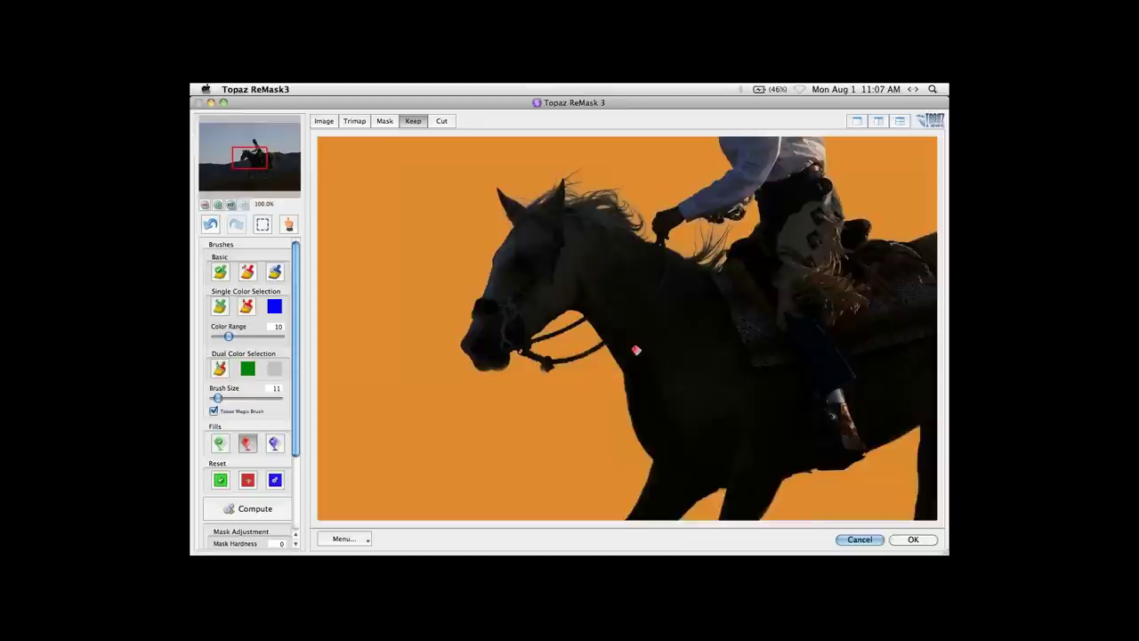
{"action": "key", "text": "space"}
{"action": "mouse_move", "coordinate": [759, 231]}
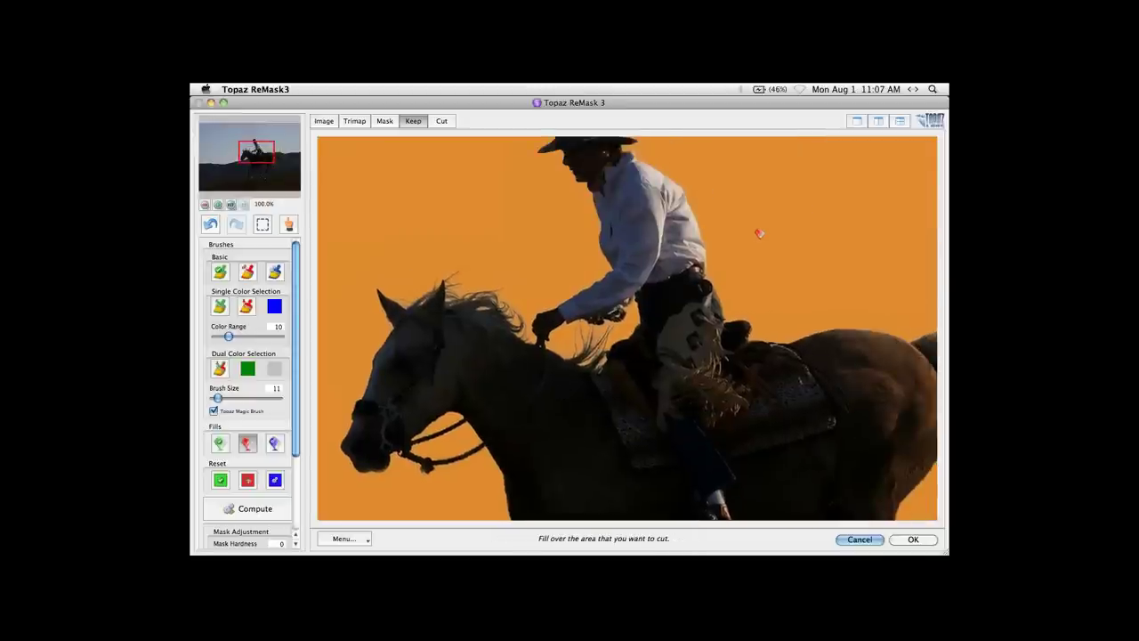
Set the Keep preview background colour to grey.
{"action": "left_click", "coordinate": [348, 542]}
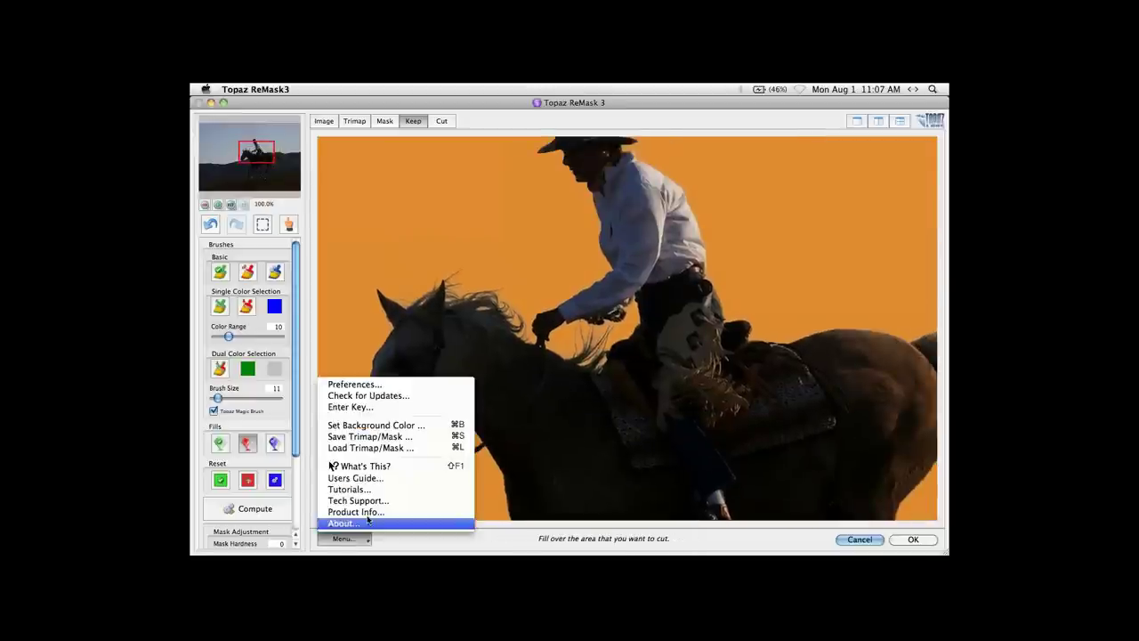
{"action": "left_click", "coordinate": [374, 426]}
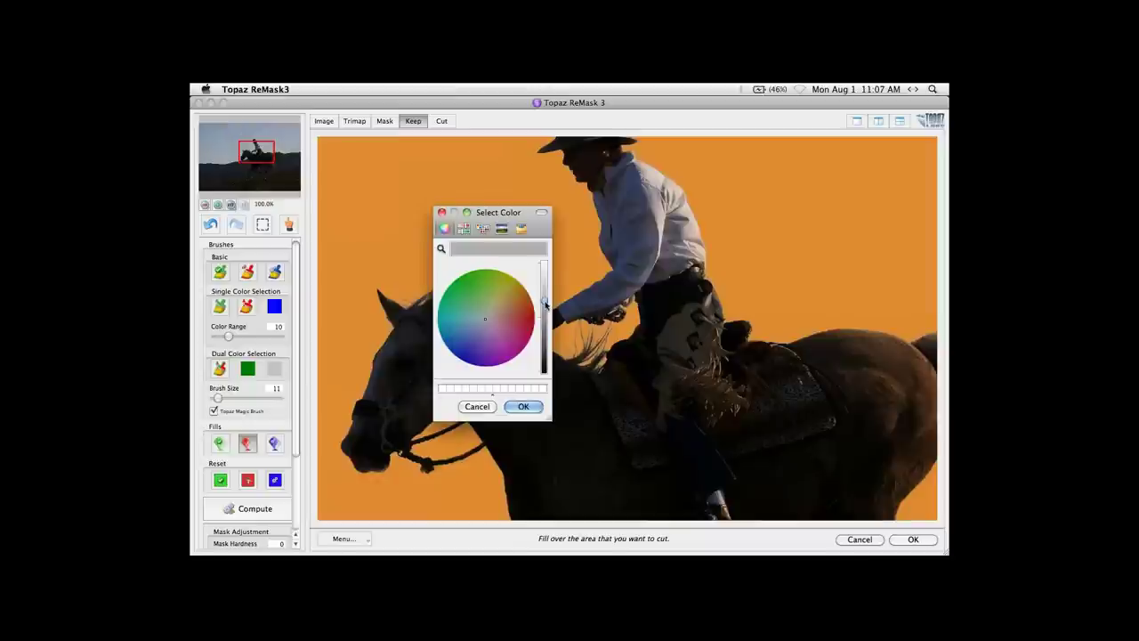
{"action": "left_click", "coordinate": [524, 406]}
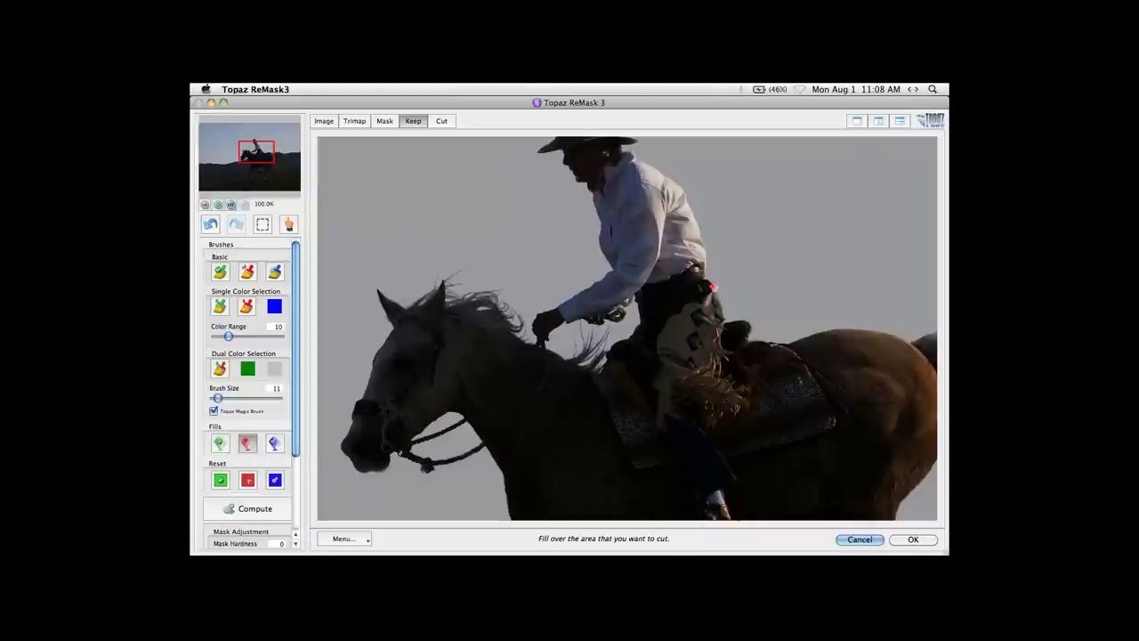
Change the preview background to a brighter amber orange in the colour wheel.
{"action": "left_click", "coordinate": [343, 538]}
{"action": "left_click", "coordinate": [354, 429]}
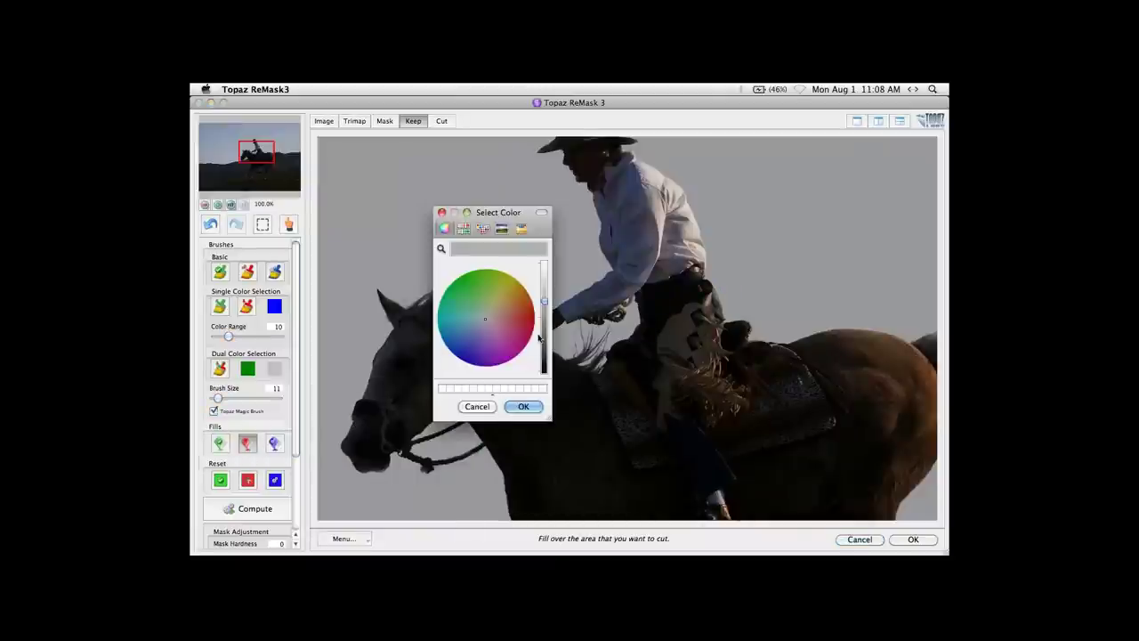
{"action": "mouse_move", "coordinate": [500, 312]}
{"action": "left_mouse_down"}
{"action": "mouse_move", "coordinate": [544, 293]}
{"action": "mouse_move", "coordinate": [545, 274]}
{"action": "mouse_move", "coordinate": [525, 294]}
{"action": "left_mouse_up"}
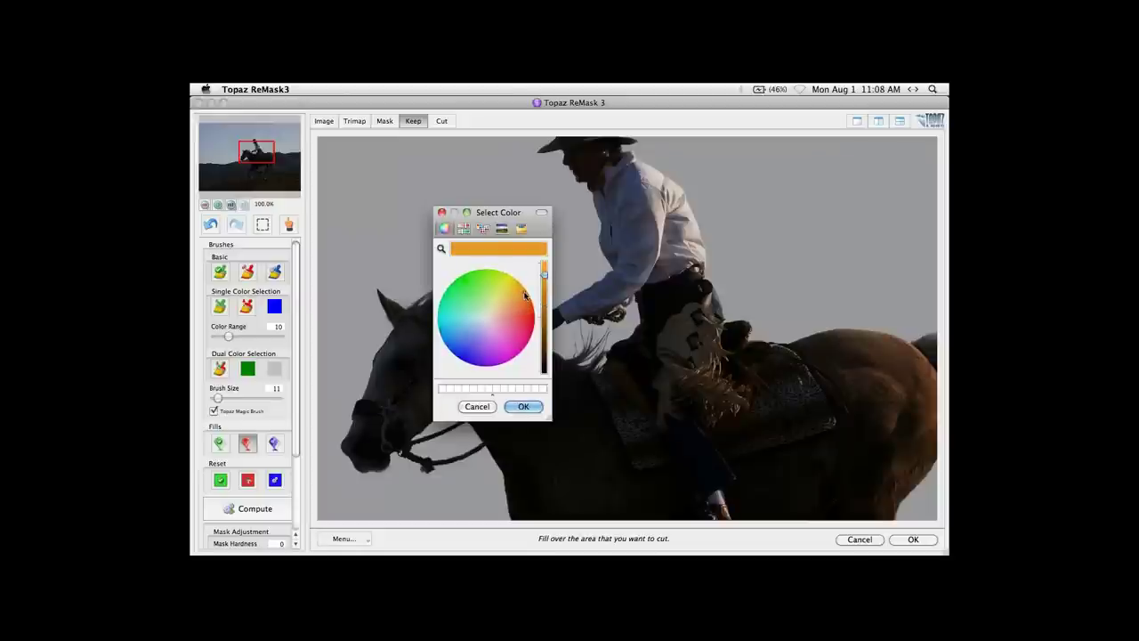
{"action": "left_click", "coordinate": [522, 292]}
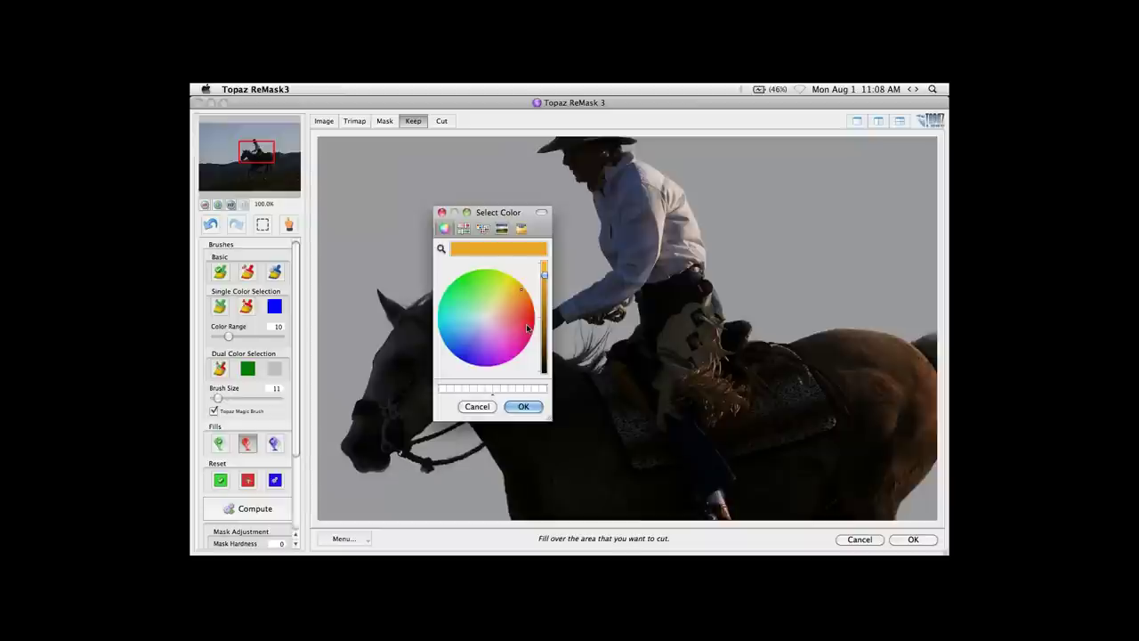
{"action": "left_click", "coordinate": [522, 406]}
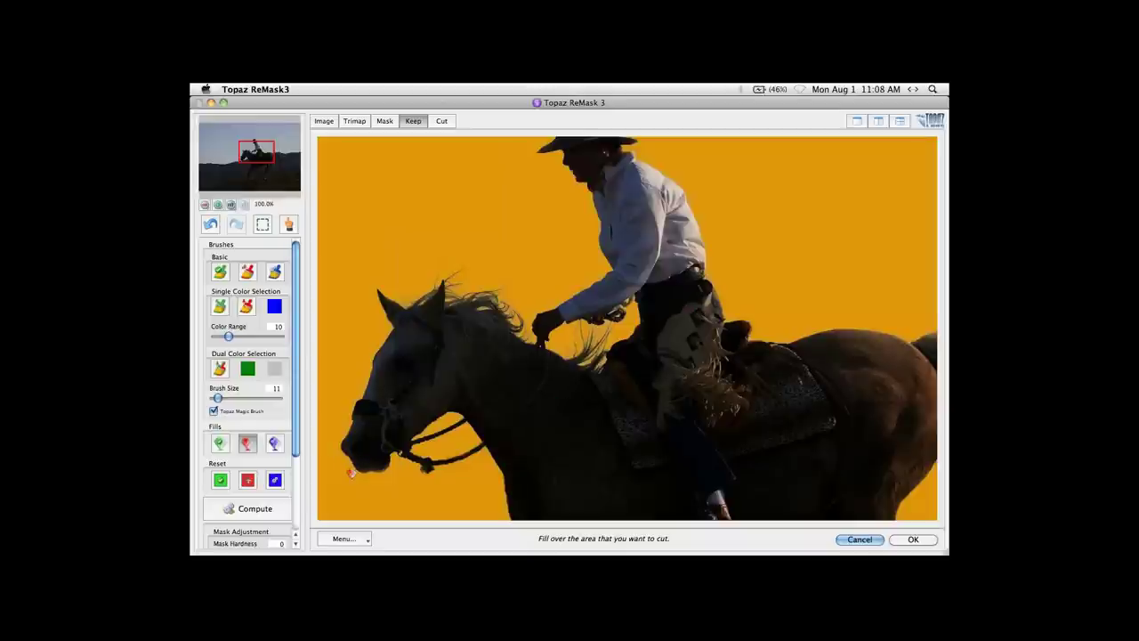
Drag Foreground Color Recovery to 100, then inspect the mane at 200%.
{"action": "scroll", "coordinate": [298, 521], "scroll_direction": "down", "scroll_amount": 3}
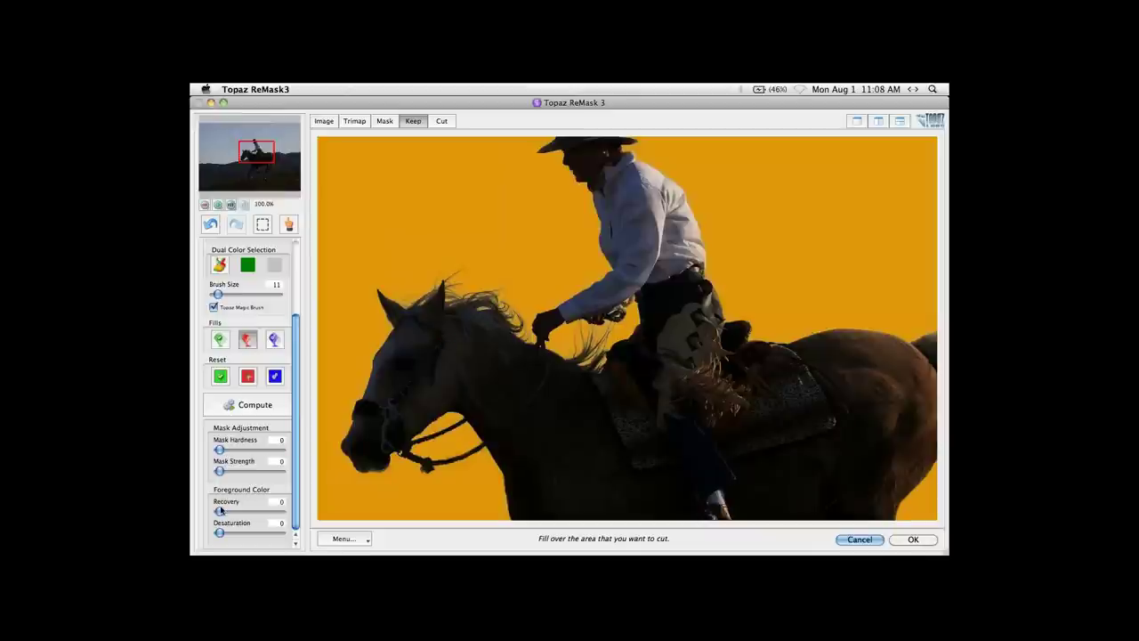
{"action": "left_click_drag", "start_coordinate": [219, 513], "coordinate": [294, 519]}
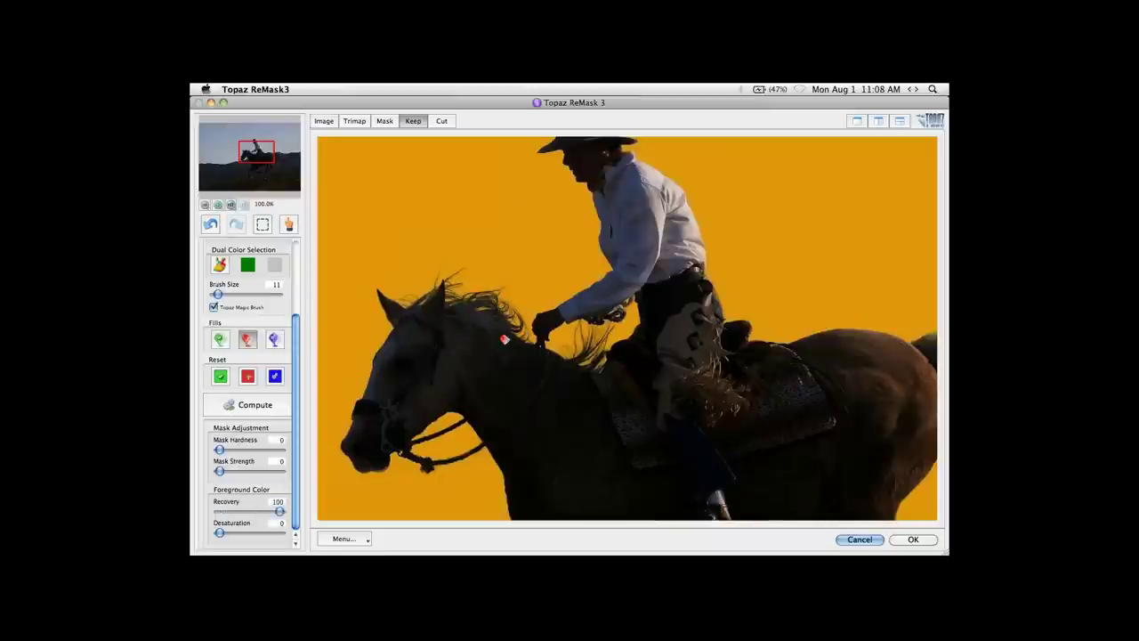
{"action": "key", "text": "super+plus"}
{"action": "left_click_drag", "start_coordinate": [504, 339], "coordinate": [615, 296]}
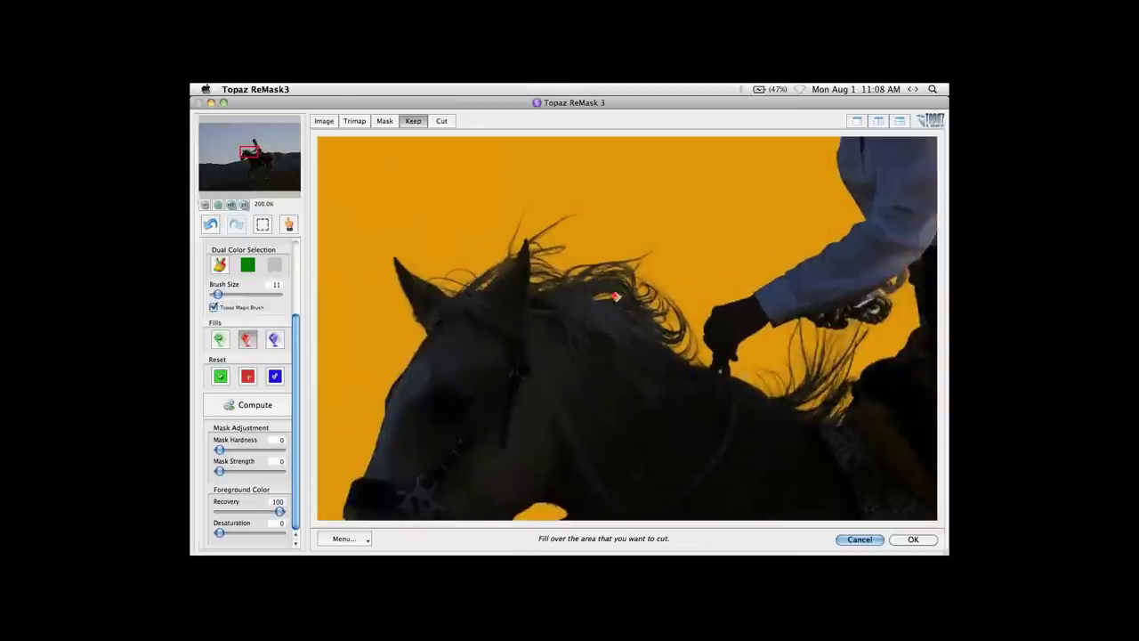
{"action": "left_click", "coordinate": [324, 122]}
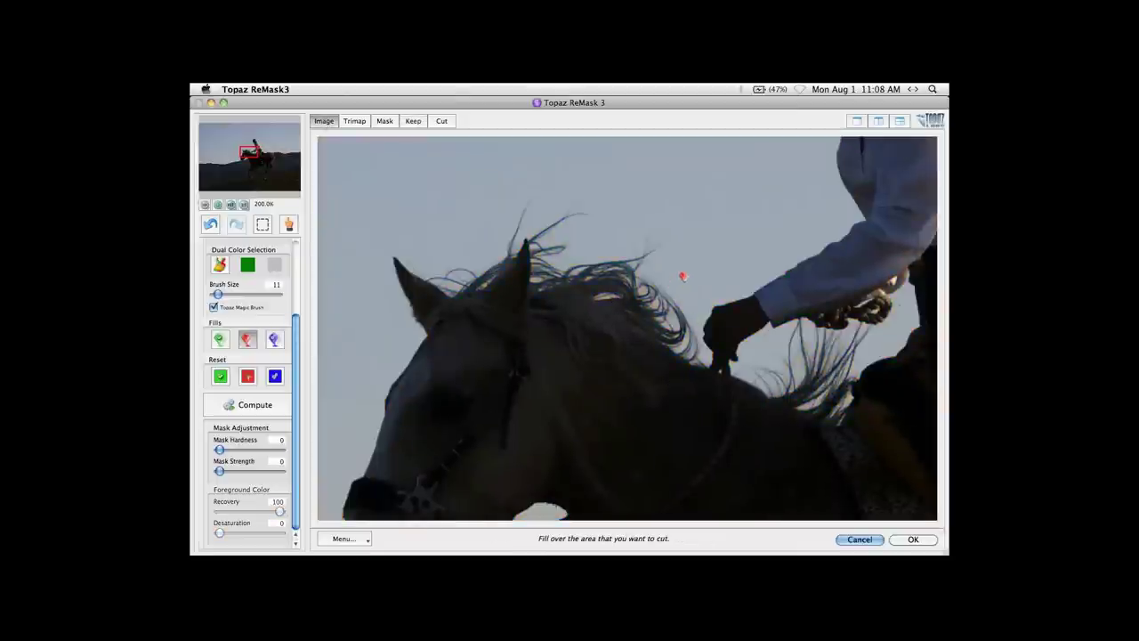
{"action": "left_click", "coordinate": [413, 122]}
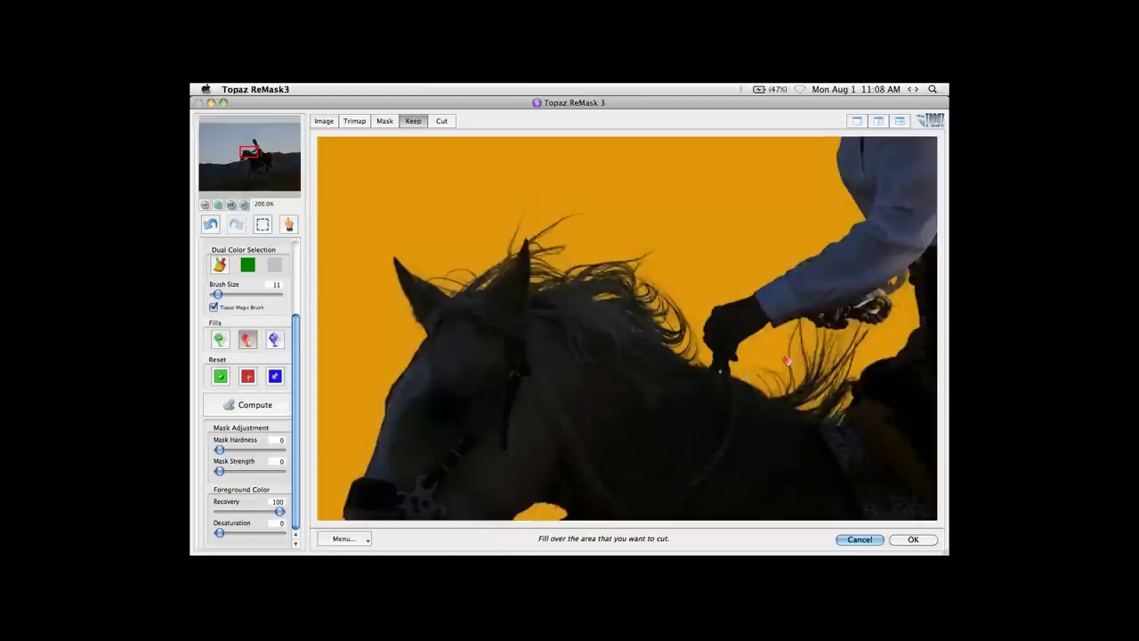
Select the brush-to-cut tool and shrink it to size 1.
{"action": "scroll", "coordinate": [297, 309], "scroll_direction": "up", "scroll_amount": 3}
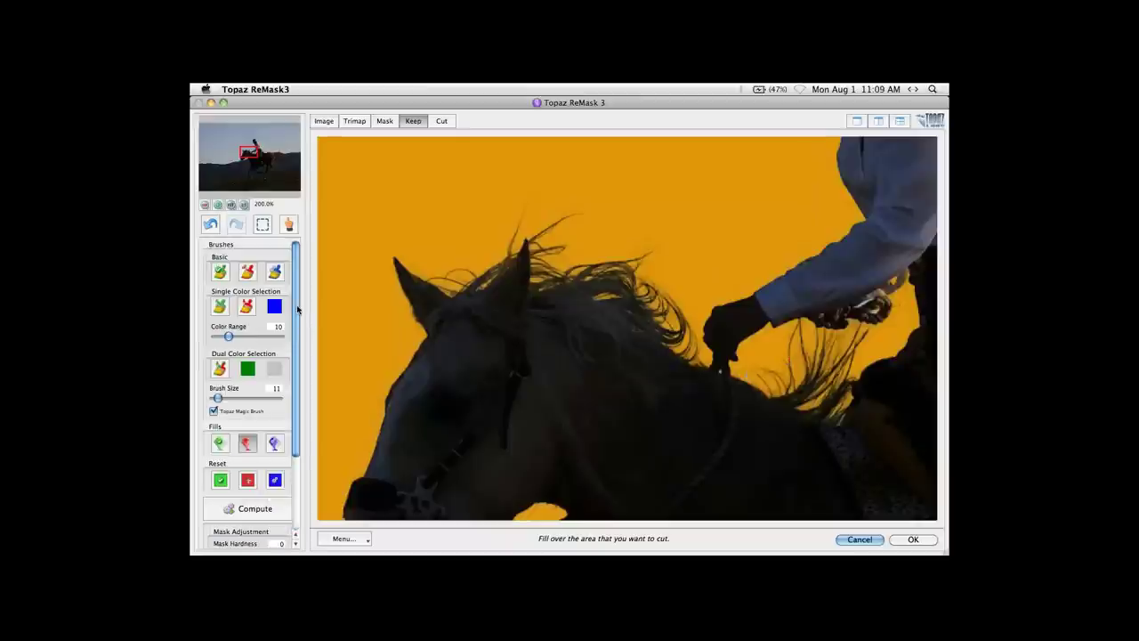
{"action": "left_click", "coordinate": [249, 272]}
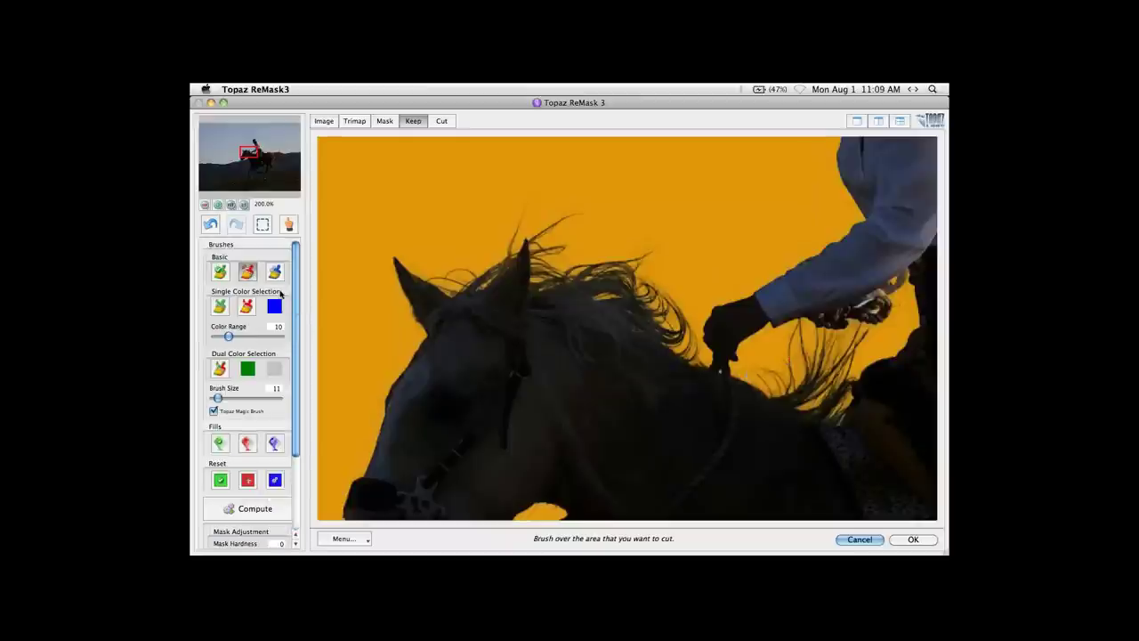
{"action": "key", "text": "bracketleft"}
{"action": "key", "text": "bracketleft"}
{"action": "key", "text": "bracketleft"}
{"action": "key", "text": "bracketleft"}
{"action": "key", "text": "bracketleft"}
{"action": "key", "text": "bracketleft"}
{"action": "key", "text": "bracketleft"}
{"action": "key", "text": "bracketleft"}
{"action": "key", "text": "bracketleft"}
{"action": "key", "text": "bracketleft"}
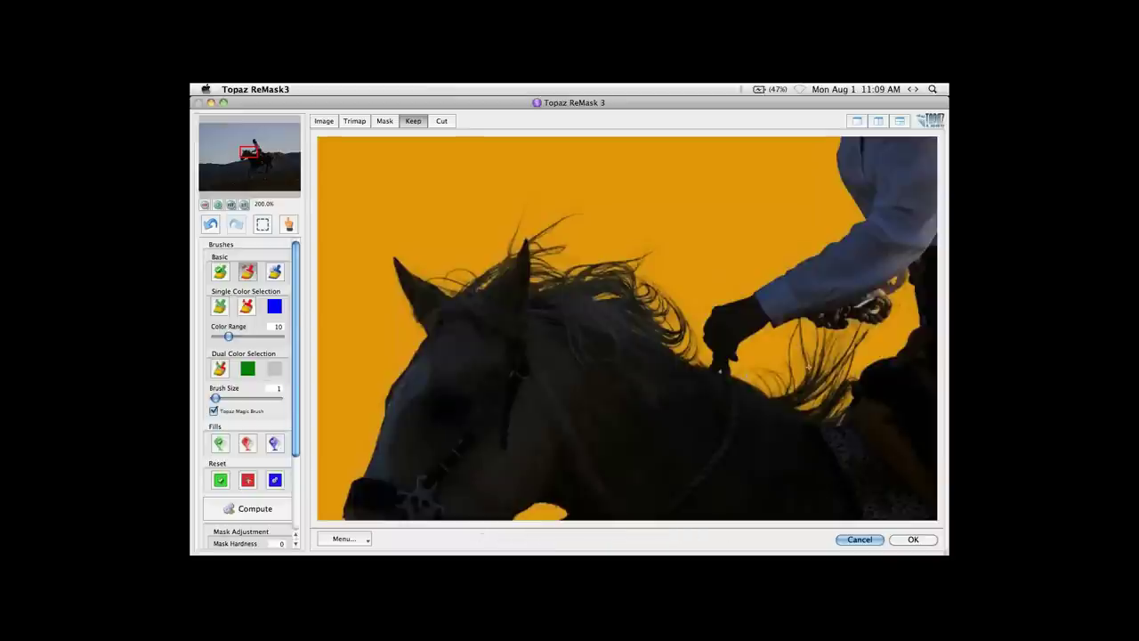
Zoom to 300% and pan along the windblown mane toward the horse's ears.
{"action": "key", "text": "super+equal"}
{"action": "key", "text": "space"}
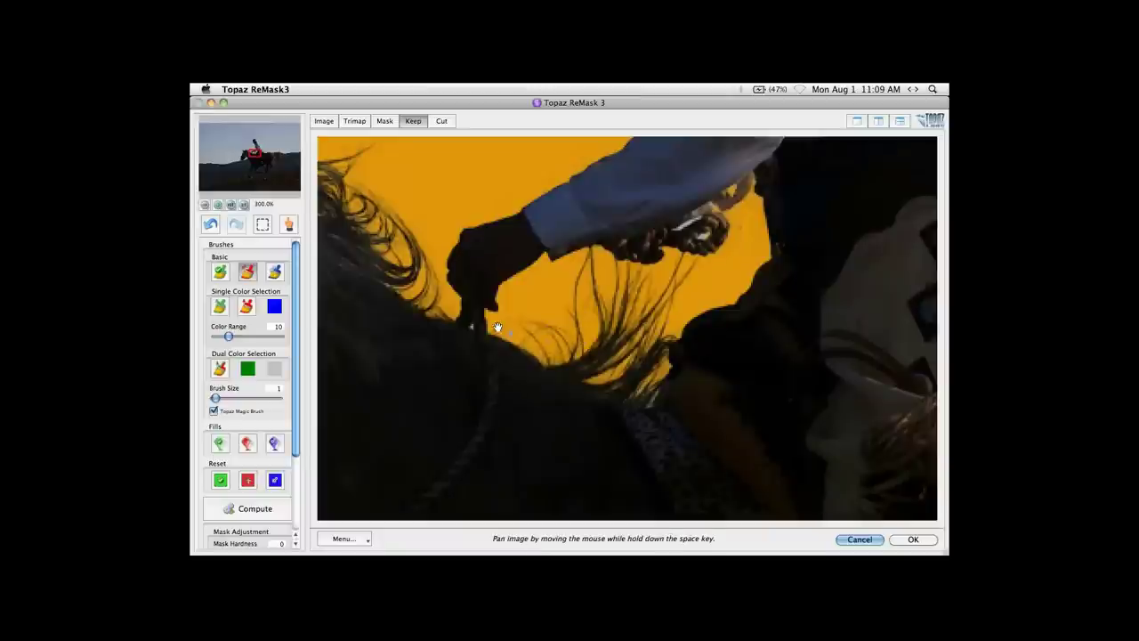
{"action": "left_click_drag", "start_coordinate": [493, 323], "coordinate": [633, 361]}
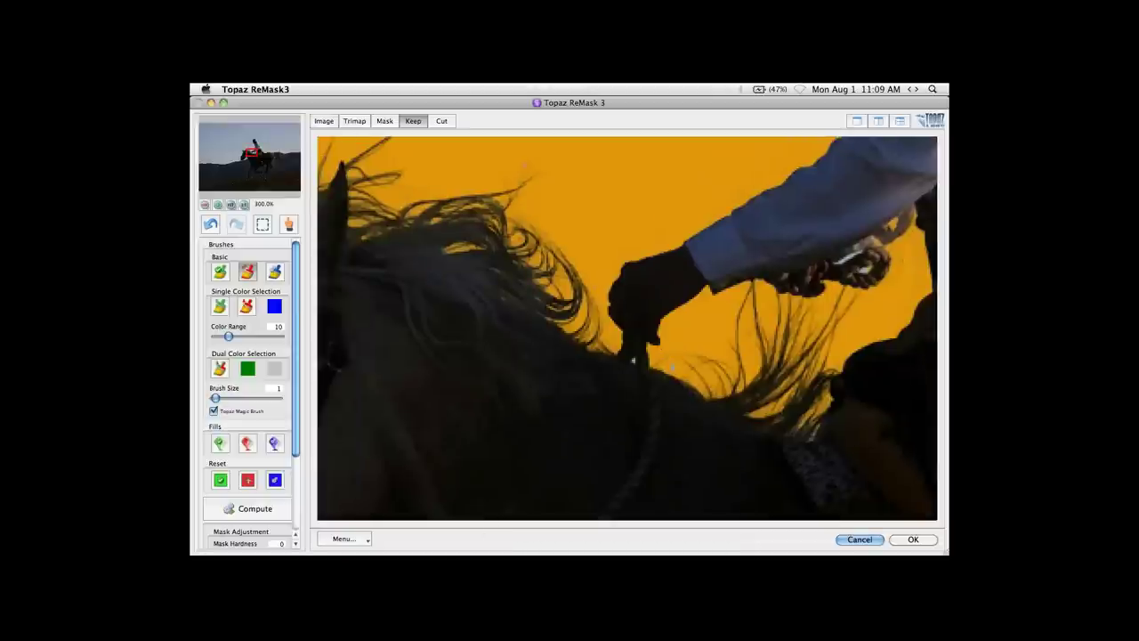
{"action": "left_click_drag", "start_coordinate": [576, 223], "coordinate": [752, 249]}
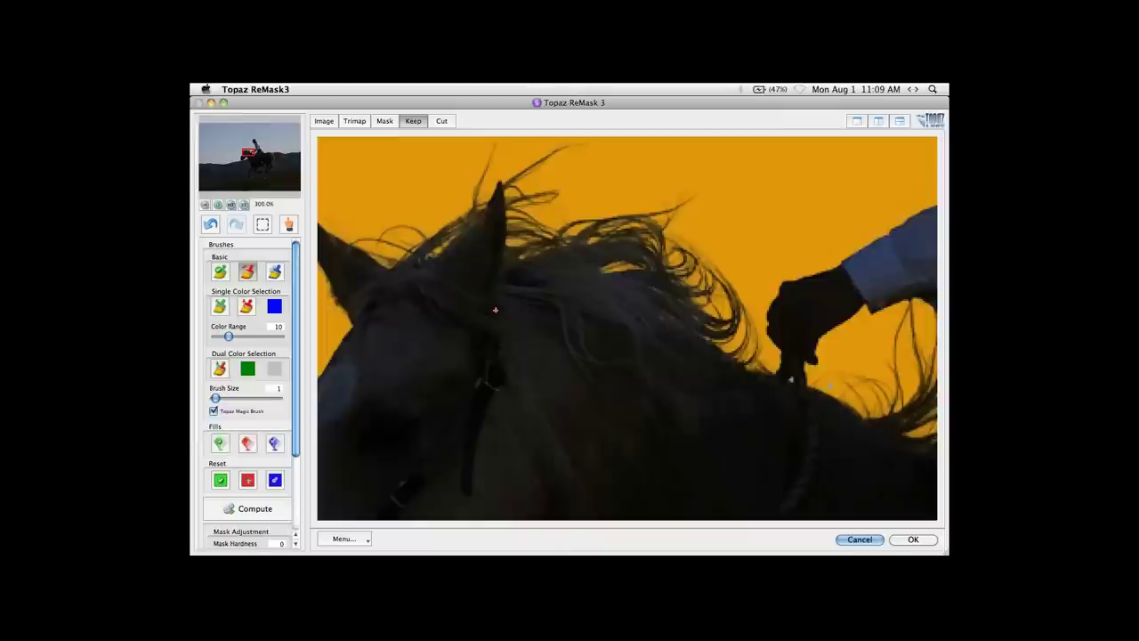
{"action": "left_click_drag", "start_coordinate": [522, 311], "coordinate": [634, 327]}
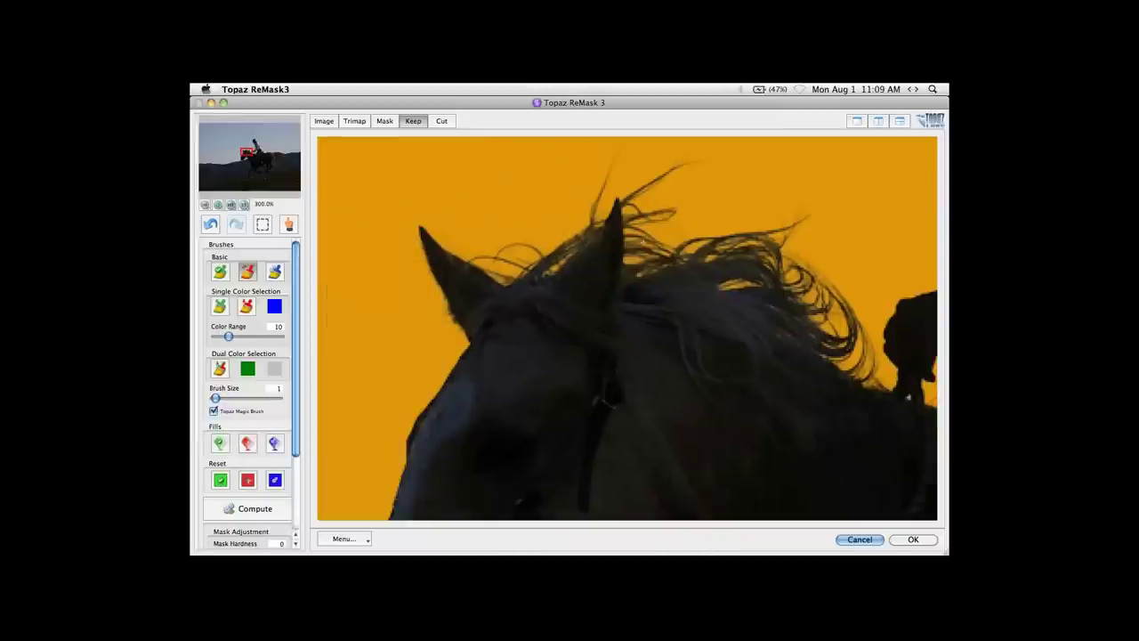
Show the mask beside the cutout, pan to the horse's ears, and ready a size-11 Keep brush.
{"action": "left_click", "coordinate": [877, 122]}
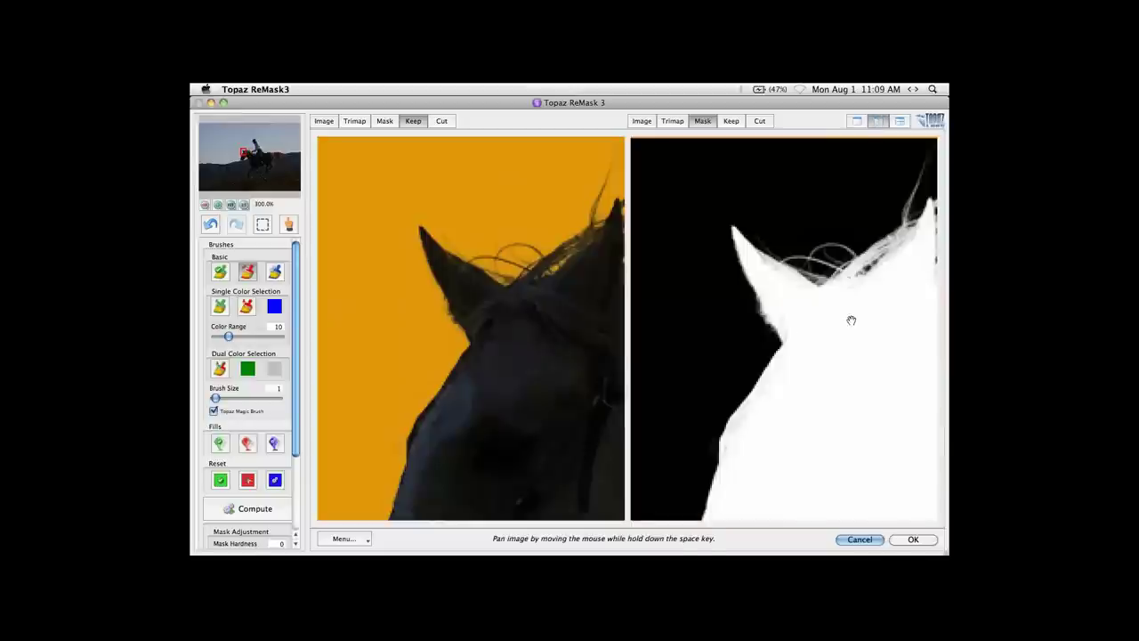
{"action": "left_click_drag", "start_coordinate": [852, 320], "coordinate": [783, 317]}
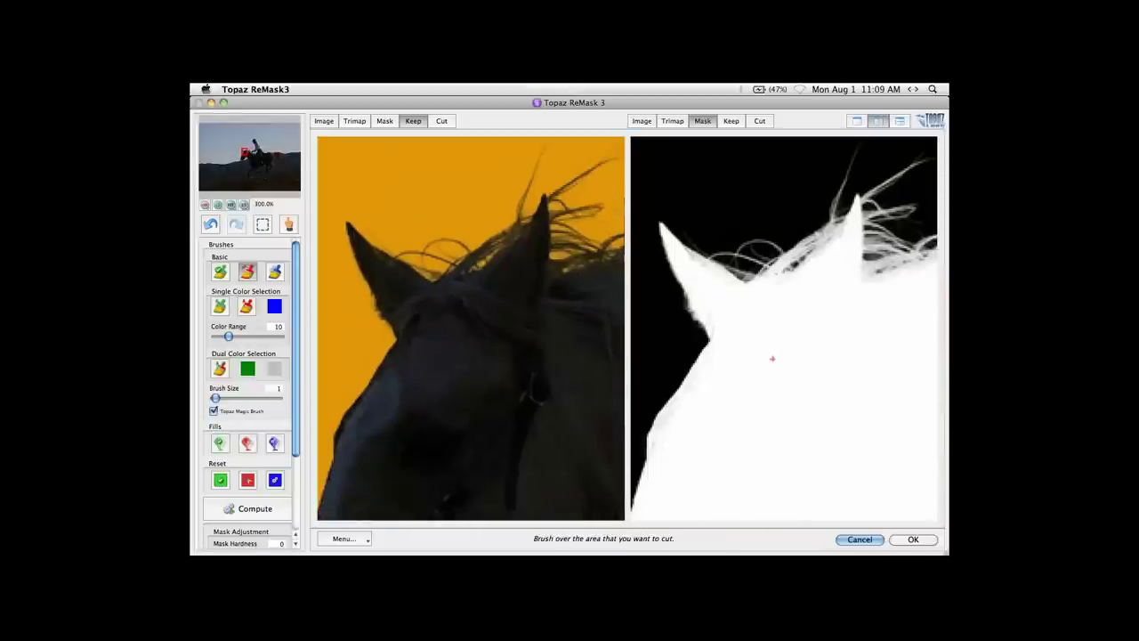
{"action": "key", "text": "space"}
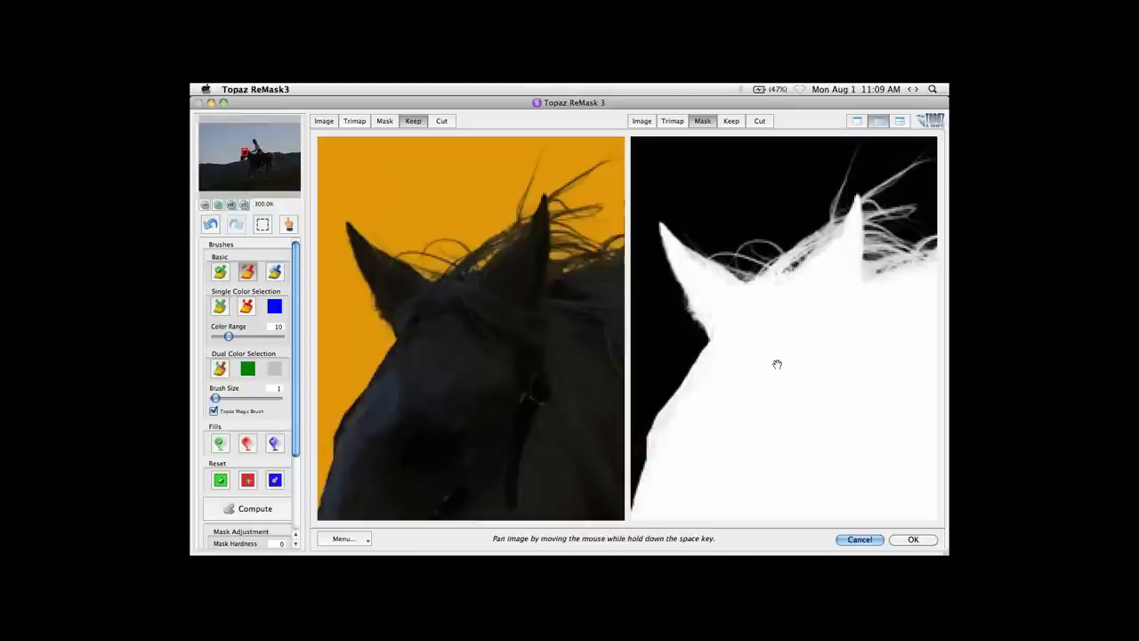
{"action": "mouse_move", "coordinate": [783, 363]}
{"action": "left_mouse_down"}
{"action": "mouse_move", "coordinate": [799, 386]}
{"action": "mouse_move", "coordinate": [808, 362]}
{"action": "left_mouse_up"}
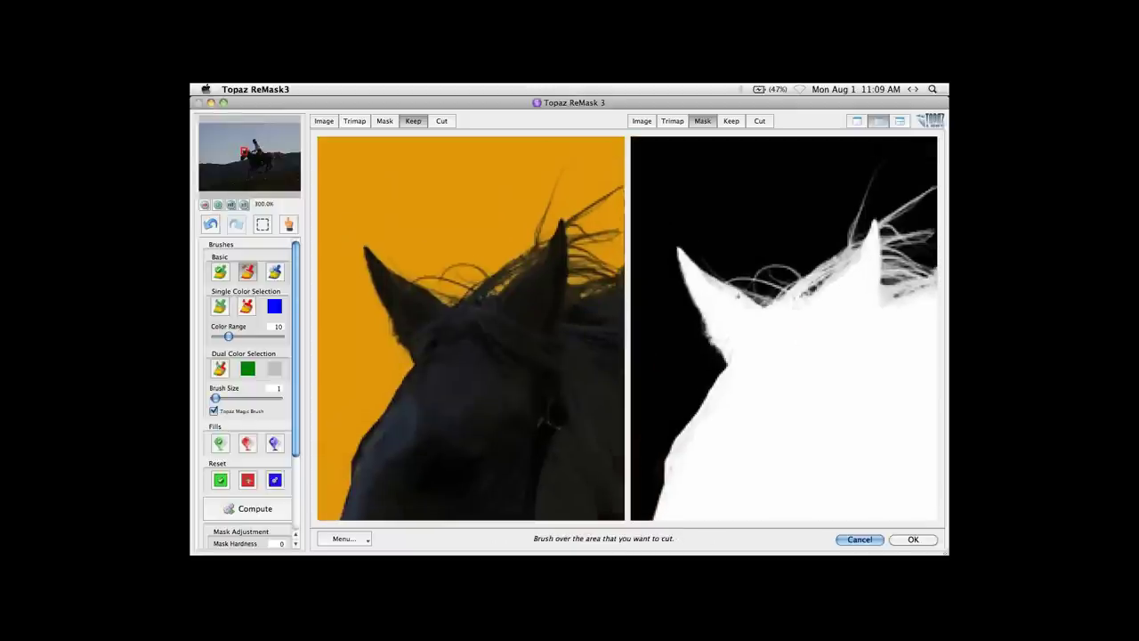
{"action": "key", "text": "]"}
{"action": "key", "text": "]"}
{"action": "key", "text": "]"}
{"action": "key", "text": "]"}
{"action": "key", "text": "]"}
{"action": "key", "text": "]"}
{"action": "key", "text": "]"}
{"action": "key", "text": "]"}
{"action": "key", "text": "]"}
{"action": "key", "text": "]"}
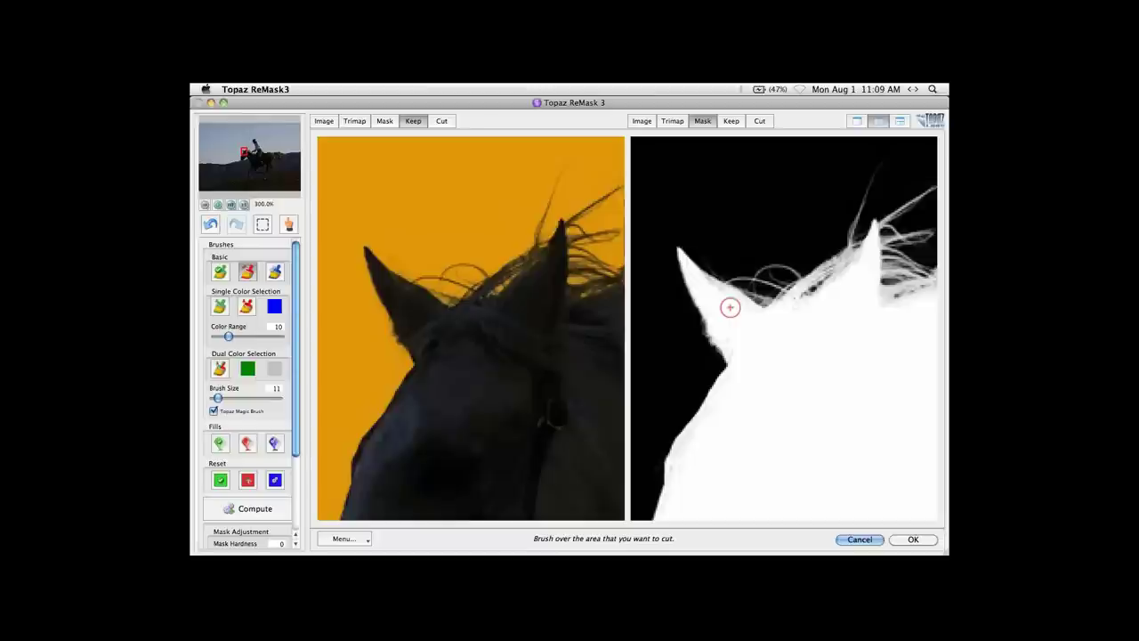
{"action": "key", "text": "k"}
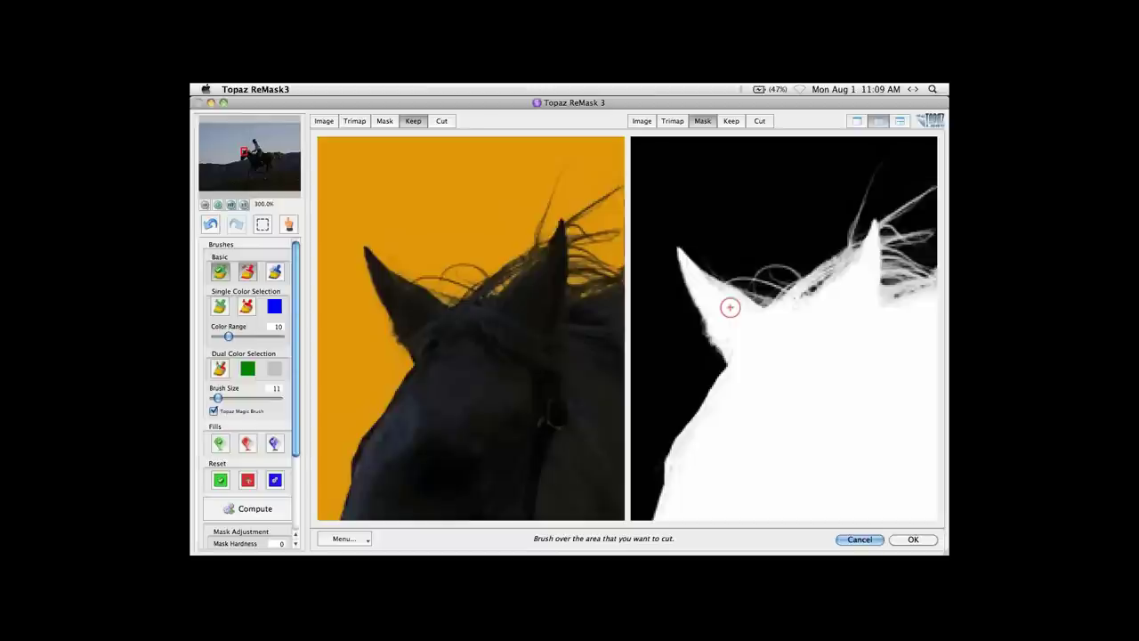
{"action": "left_click", "coordinate": [221, 275]}
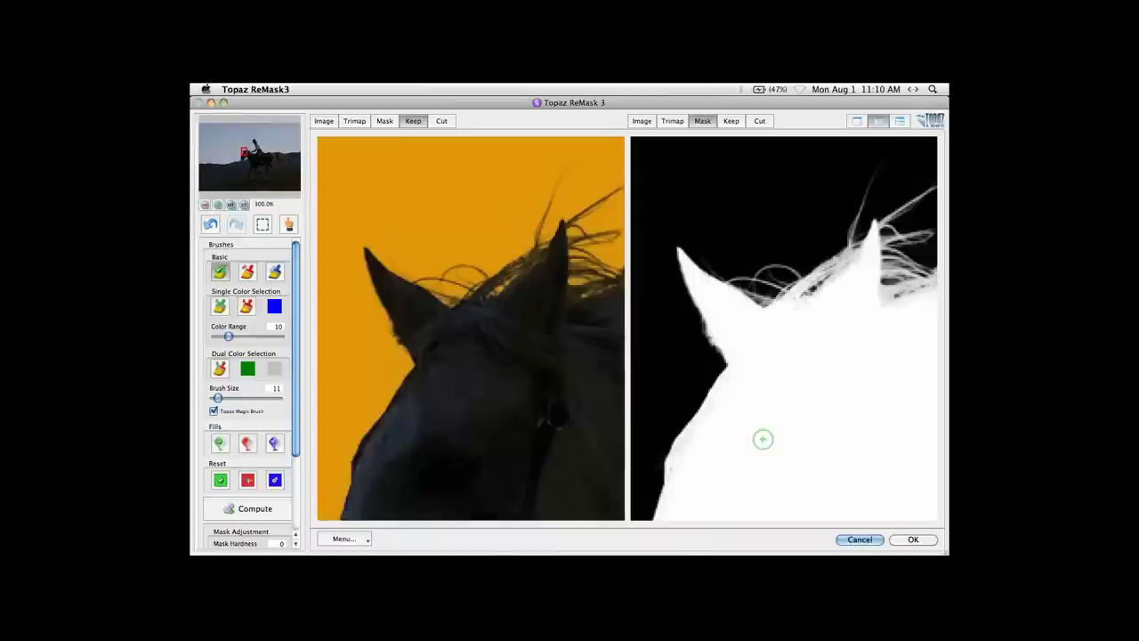
Paint the muzzle's left and lower edges with the Keep brush so they turn solid white.
{"action": "left_click_drag", "start_coordinate": [763, 427], "coordinate": [765, 350]}
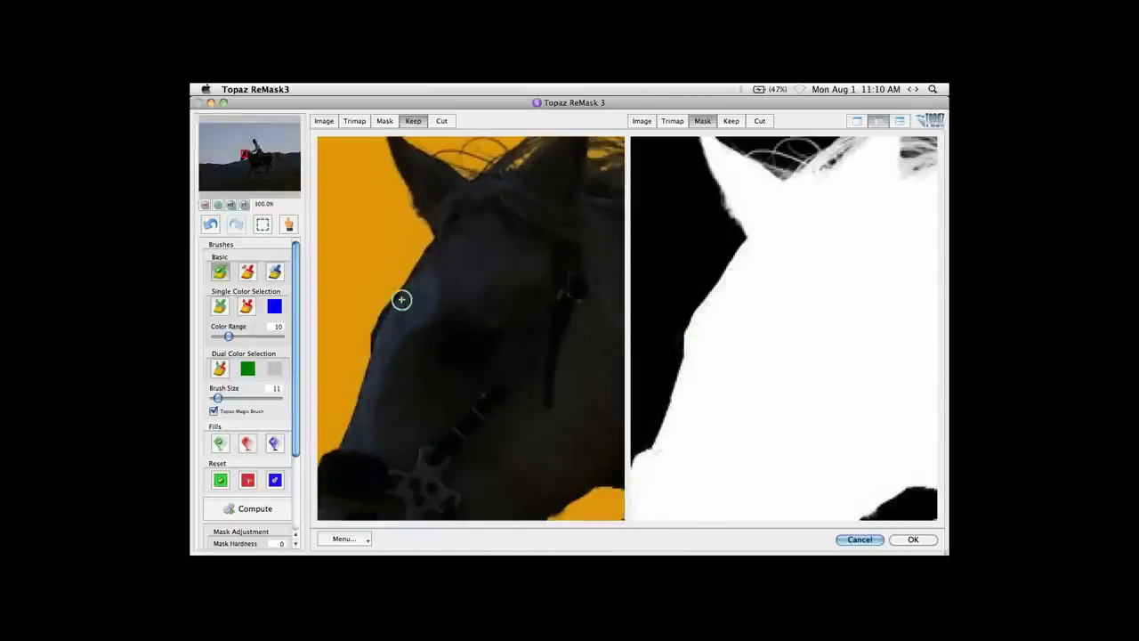
{"action": "left_click_drag", "start_coordinate": [738, 350], "coordinate": [742, 307]}
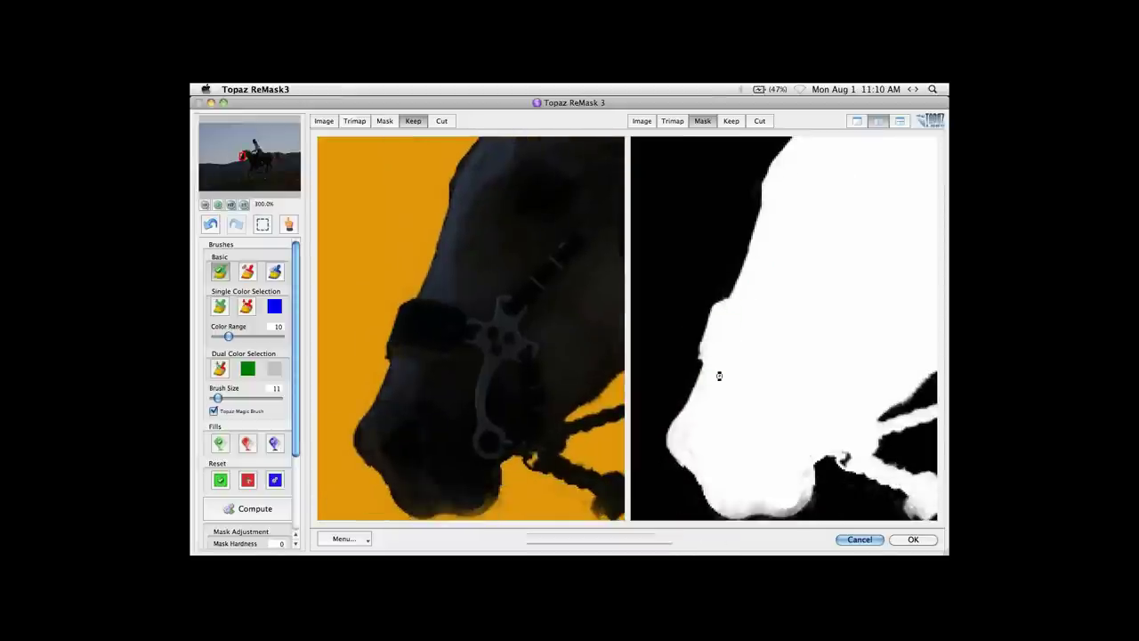
{"action": "mouse_move", "coordinate": [739, 414]}
{"action": "left_mouse_down"}
{"action": "mouse_move", "coordinate": [750, 293]}
{"action": "mouse_move", "coordinate": [768, 350]}
{"action": "mouse_move", "coordinate": [795, 348]}
{"action": "mouse_move", "coordinate": [743, 351]}
{"action": "left_mouse_up"}
{"action": "left_click_drag", "start_coordinate": [712, 291], "coordinate": [700, 293]}
{"action": "mouse_move", "coordinate": [738, 411]}
{"action": "left_mouse_down"}
{"action": "mouse_move", "coordinate": [721, 377]}
{"action": "mouse_move", "coordinate": [780, 383]}
{"action": "mouse_move", "coordinate": [739, 392]}
{"action": "mouse_move", "coordinate": [730, 382]}
{"action": "mouse_move", "coordinate": [795, 388]}
{"action": "mouse_move", "coordinate": [793, 409]}
{"action": "mouse_move", "coordinate": [686, 428]}
{"action": "left_mouse_up"}
{"action": "key", "text": "c"}
{"action": "key", "text": "space"}
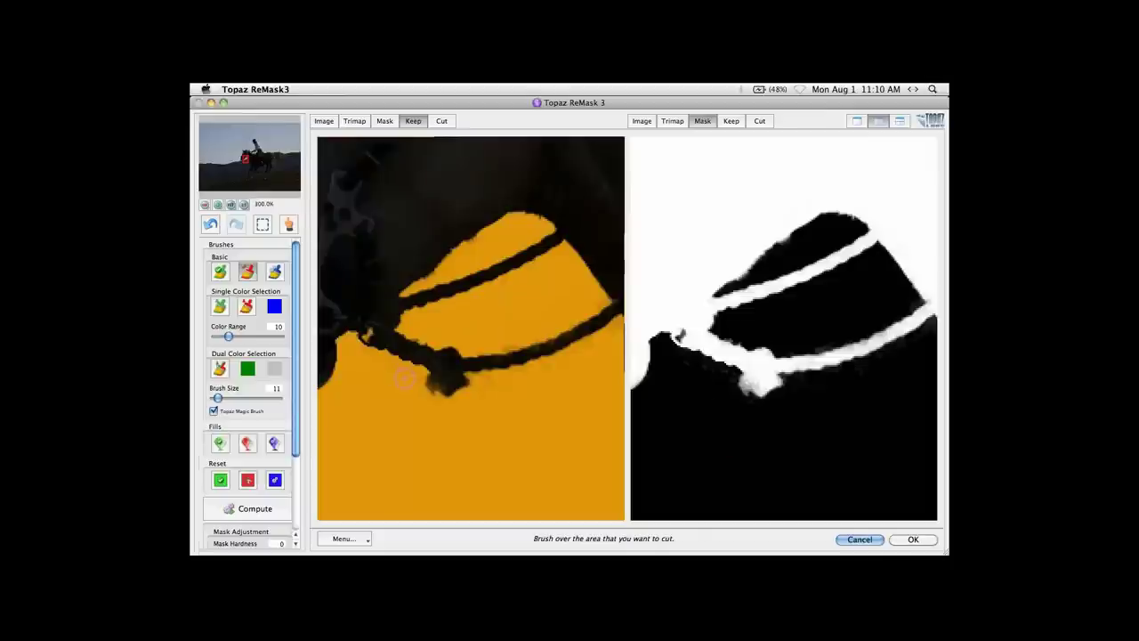
Cut away the orange background below the bridle reins.
{"action": "left_click_drag", "start_coordinate": [405, 378], "coordinate": [469, 405]}
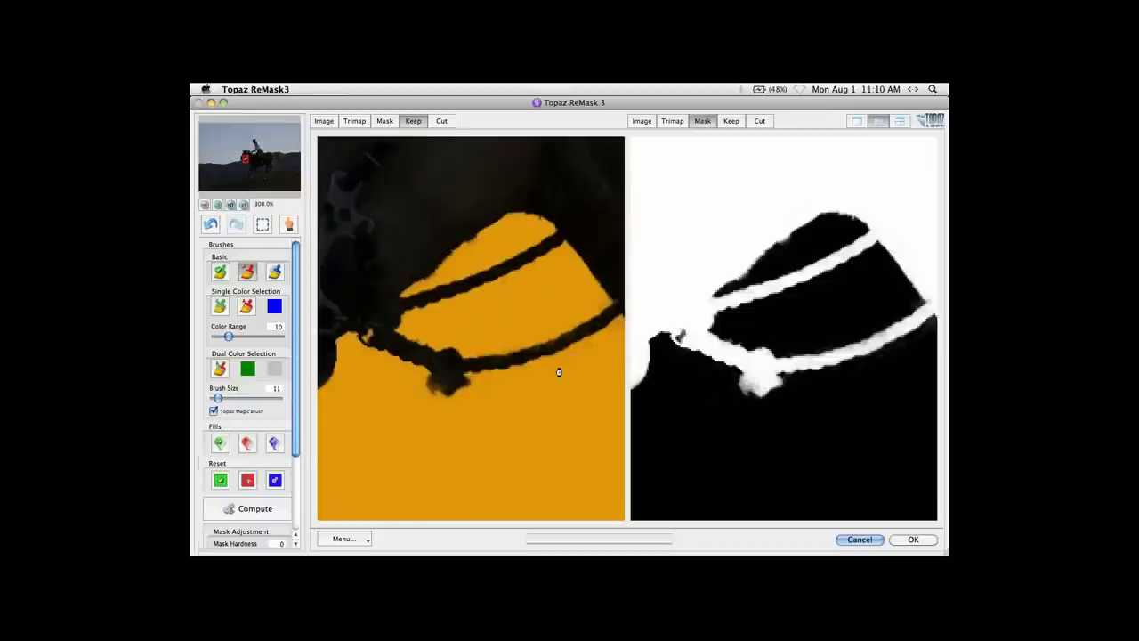
{"action": "key", "text": "space"}
{"action": "left_click_drag", "start_coordinate": [567, 377], "coordinate": [532, 395]}
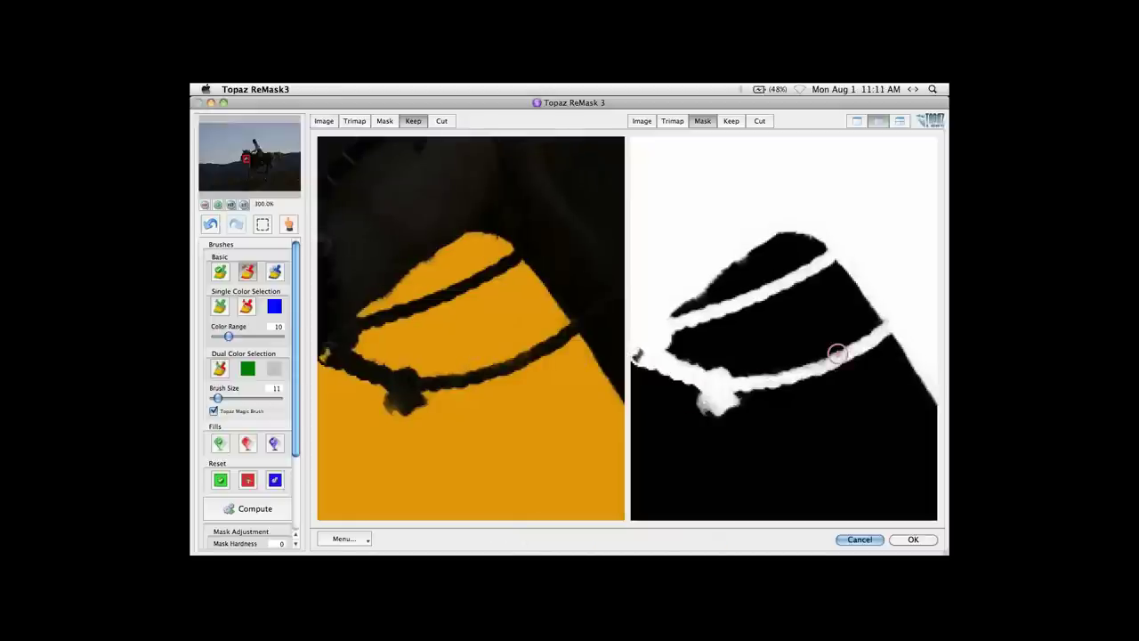
Trace the thin rope and its knot with a size-1 Keep brush.
{"action": "key", "text": "g"}
{"action": "key", "text": "bracketleft"}
{"action": "key", "text": "bracketleft"}
{"action": "key", "text": "bracketleft"}
{"action": "key", "text": "bracketleft"}
{"action": "key", "text": "bracketleft"}
{"action": "key", "text": "bracketleft"}
{"action": "key", "text": "bracketleft"}
{"action": "key", "text": "bracketleft"}
{"action": "key", "text": "bracketleft"}
{"action": "key", "text": "bracketleft"}
{"action": "left_click_drag", "start_coordinate": [860, 343], "coordinate": [808, 374]}
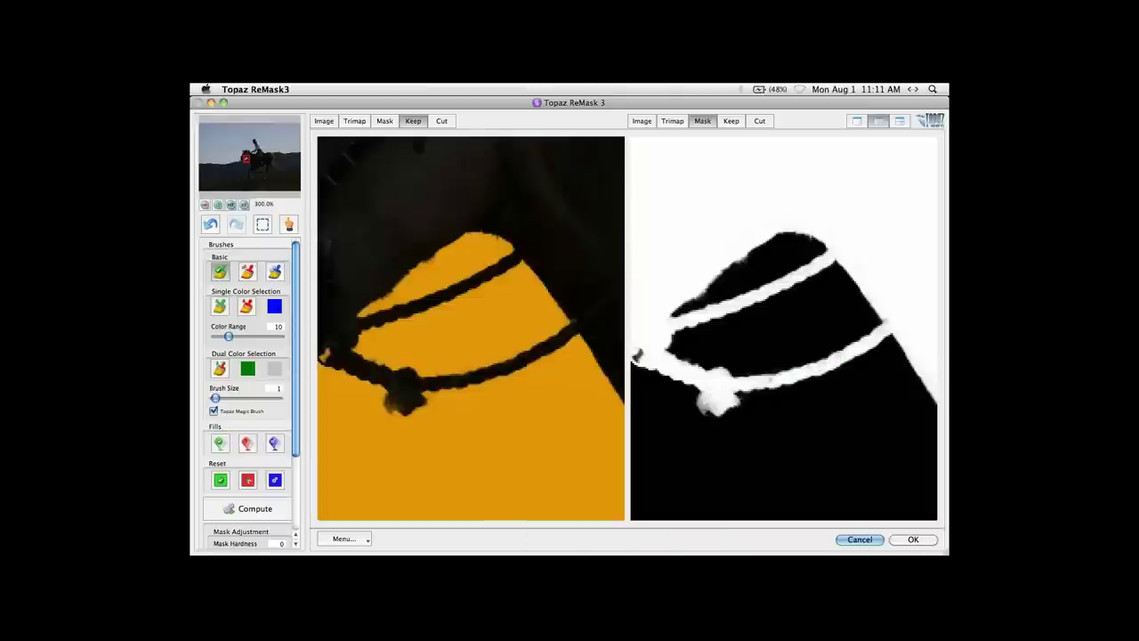
{"action": "left_click_drag", "start_coordinate": [717, 411], "coordinate": [698, 390]}
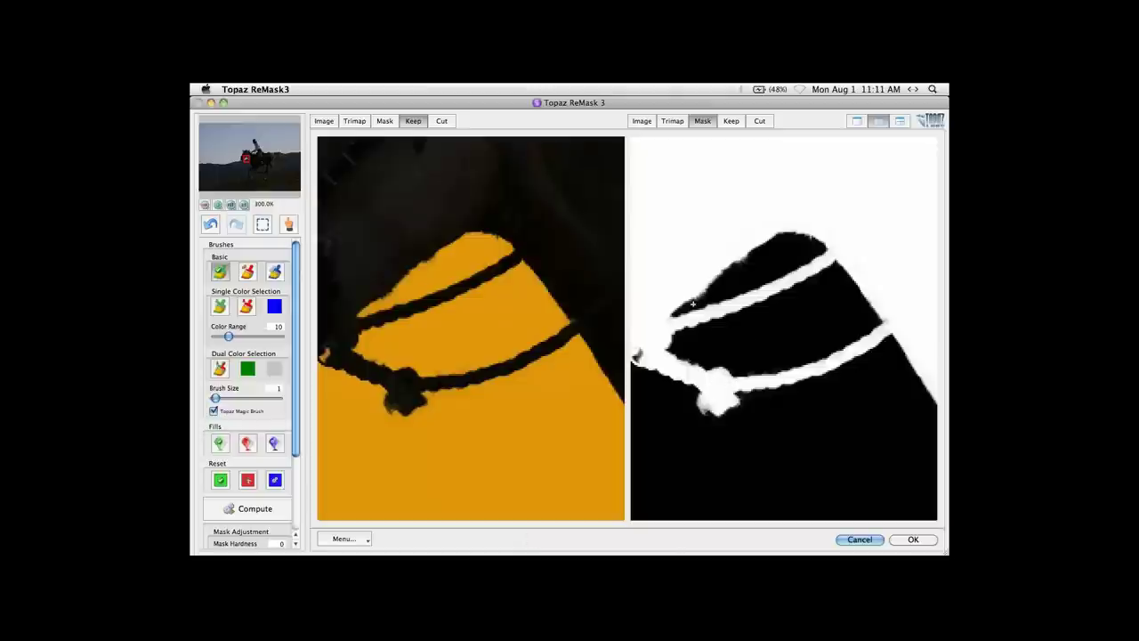
{"action": "left_click_drag", "start_coordinate": [678, 347], "coordinate": [785, 307]}
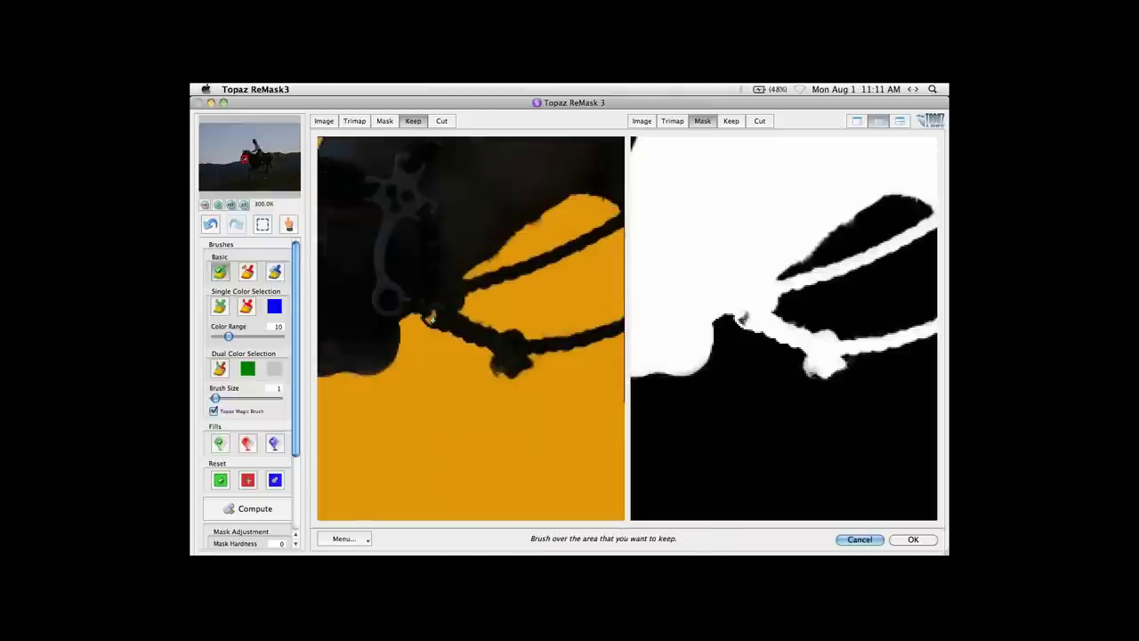
{"action": "key", "text": "c"}
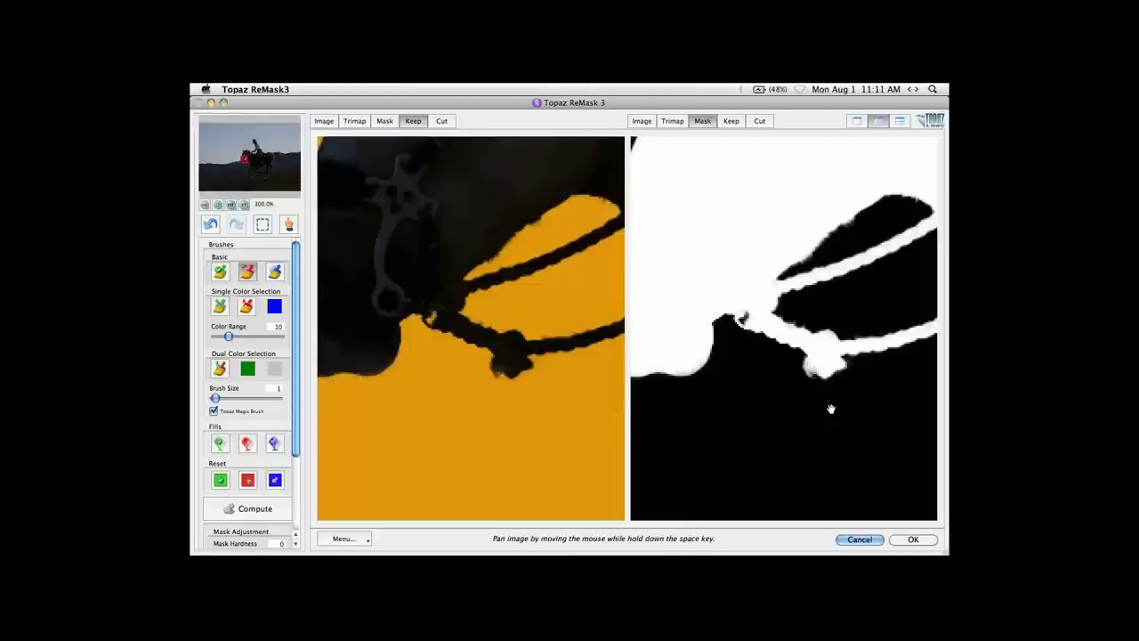
Zoom to 300% on the horse's foreleg and show it beside its mask.
{"action": "left_click", "coordinate": [857, 121]}
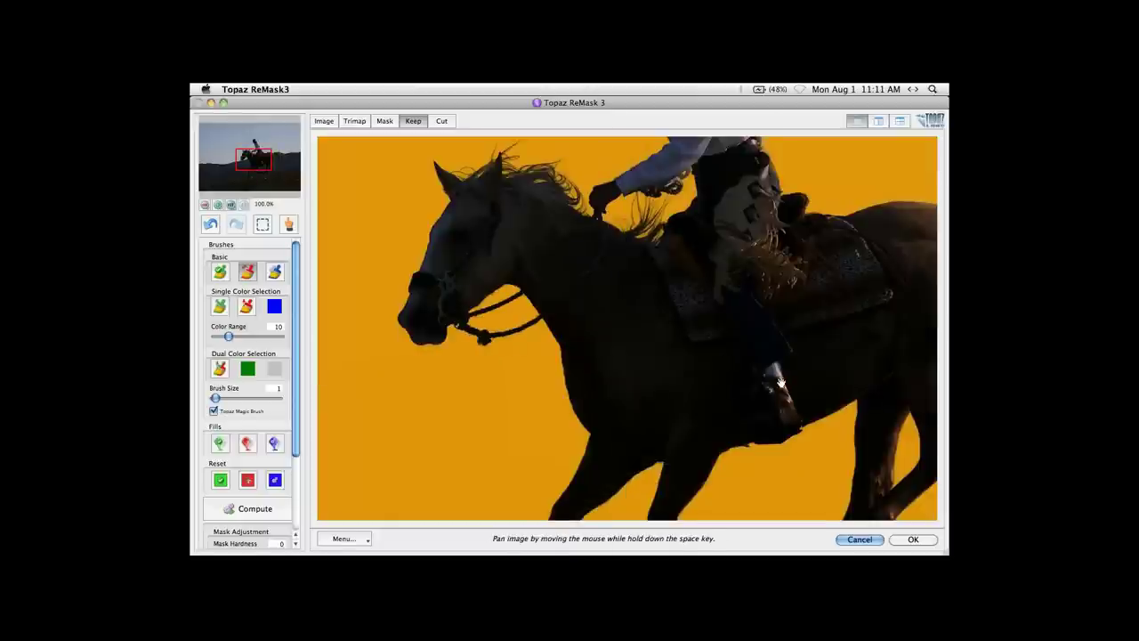
{"action": "left_click_drag", "start_coordinate": [779, 382], "coordinate": [743, 375]}
{"action": "mouse_move", "coordinate": [686, 326]}
{"action": "left_mouse_down"}
{"action": "mouse_move", "coordinate": [678, 347]}
{"action": "mouse_move", "coordinate": [691, 311]}
{"action": "mouse_move", "coordinate": [694, 366]}
{"action": "mouse_move", "coordinate": [641, 378]}
{"action": "left_mouse_up"}
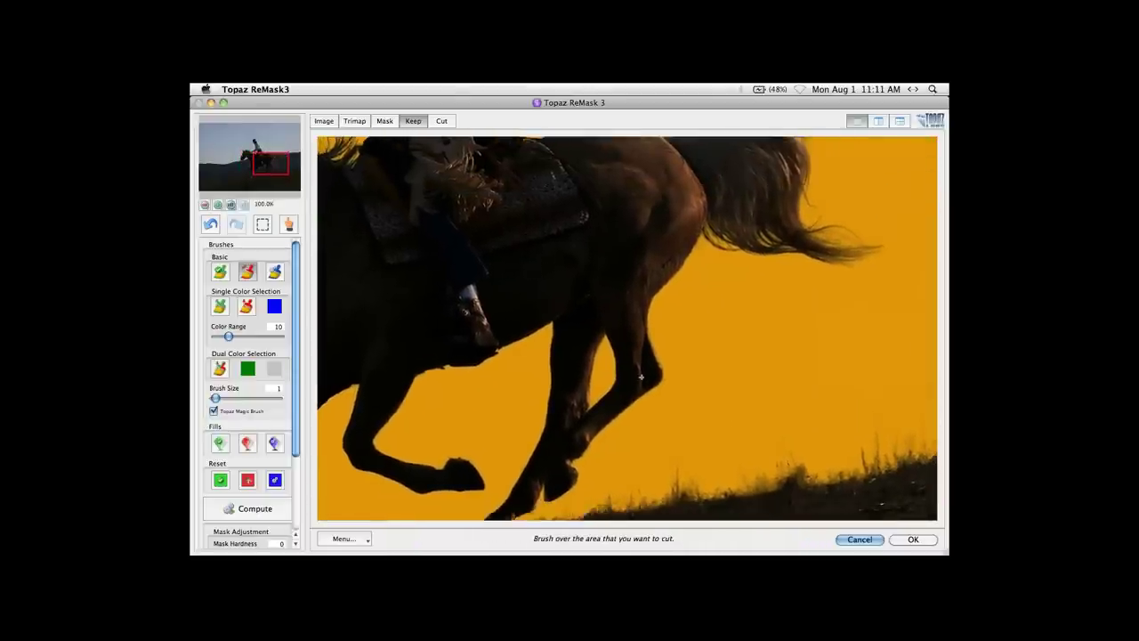
{"action": "scroll", "coordinate": [640, 378], "scroll_direction": "up", "scroll_amount": 2}
{"action": "left_click_drag", "start_coordinate": [694, 437], "coordinate": [637, 355]}
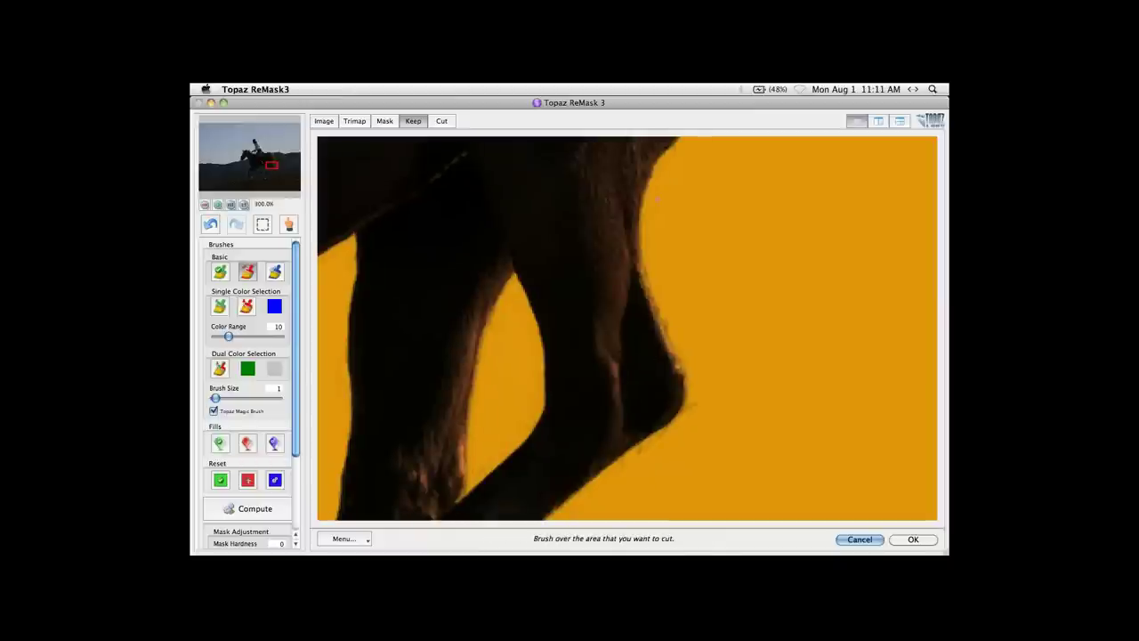
{"action": "left_click", "coordinate": [878, 121]}
{"action": "mouse_move", "coordinate": [860, 313]}
{"action": "left_mouse_down"}
{"action": "mouse_move", "coordinate": [725, 310]}
{"action": "mouse_move", "coordinate": [775, 320]}
{"action": "mouse_move", "coordinate": [767, 337]}
{"action": "left_mouse_up"}
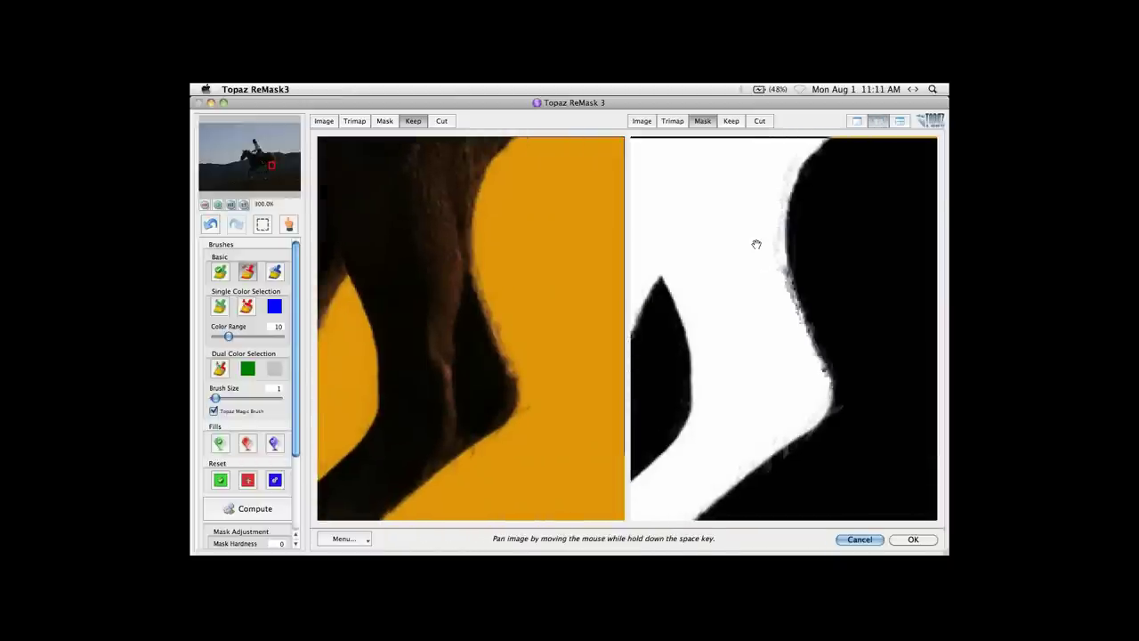
Paint the speckled leg edge solid white with a size-16 Keep brush.
{"action": "left_click_drag", "start_coordinate": [756, 243], "coordinate": [745, 305]}
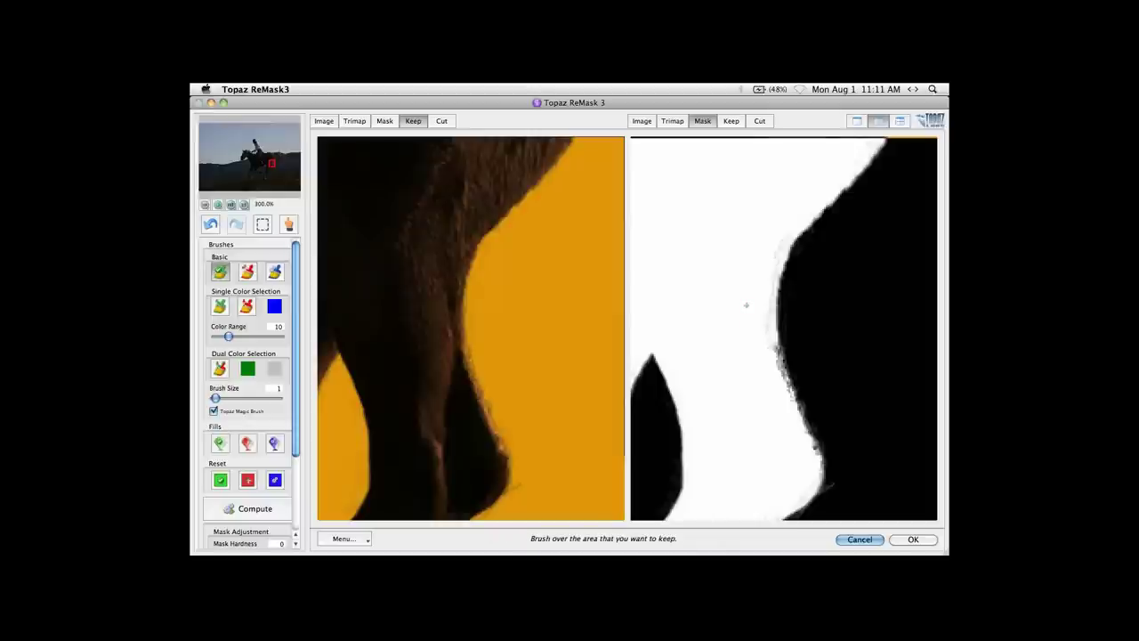
{"action": "key", "text": "bracketright"}
{"action": "key", "text": "bracketright"}
{"action": "key", "text": "bracketright"}
{"action": "key", "text": "bracketright"}
{"action": "key", "text": "bracketleft"}
{"action": "mouse_move", "coordinate": [754, 328]}
{"action": "left_mouse_down"}
{"action": "mouse_move", "coordinate": [778, 419]}
{"action": "mouse_move", "coordinate": [777, 409]}
{"action": "mouse_move", "coordinate": [742, 469]}
{"action": "mouse_move", "coordinate": [791, 448]}
{"action": "left_mouse_up"}
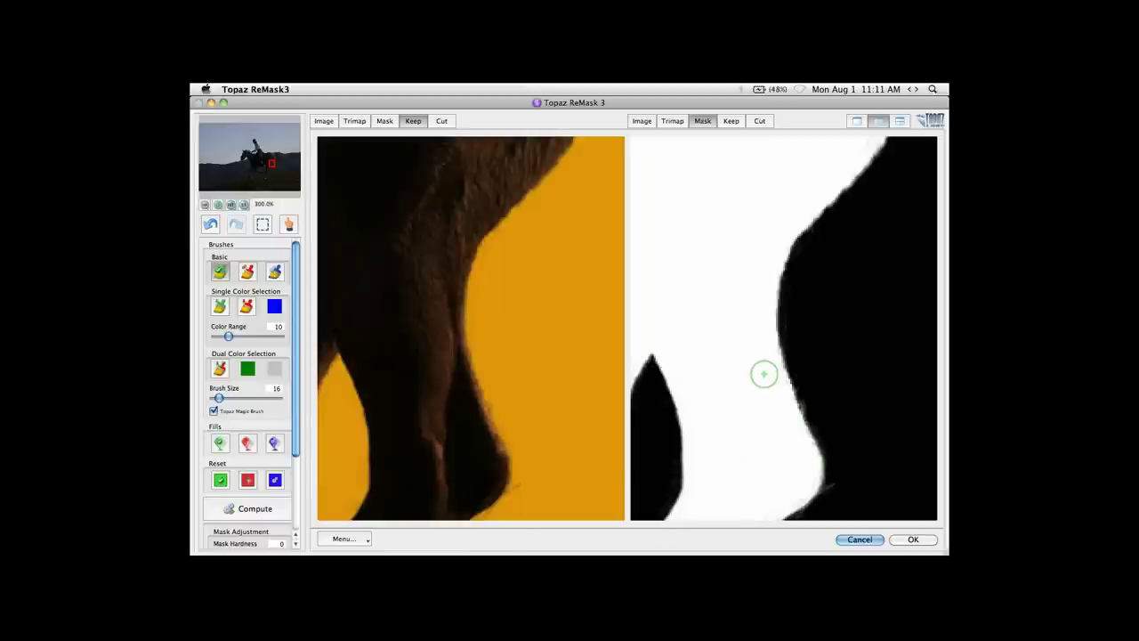
{"action": "left_click", "coordinate": [764, 375]}
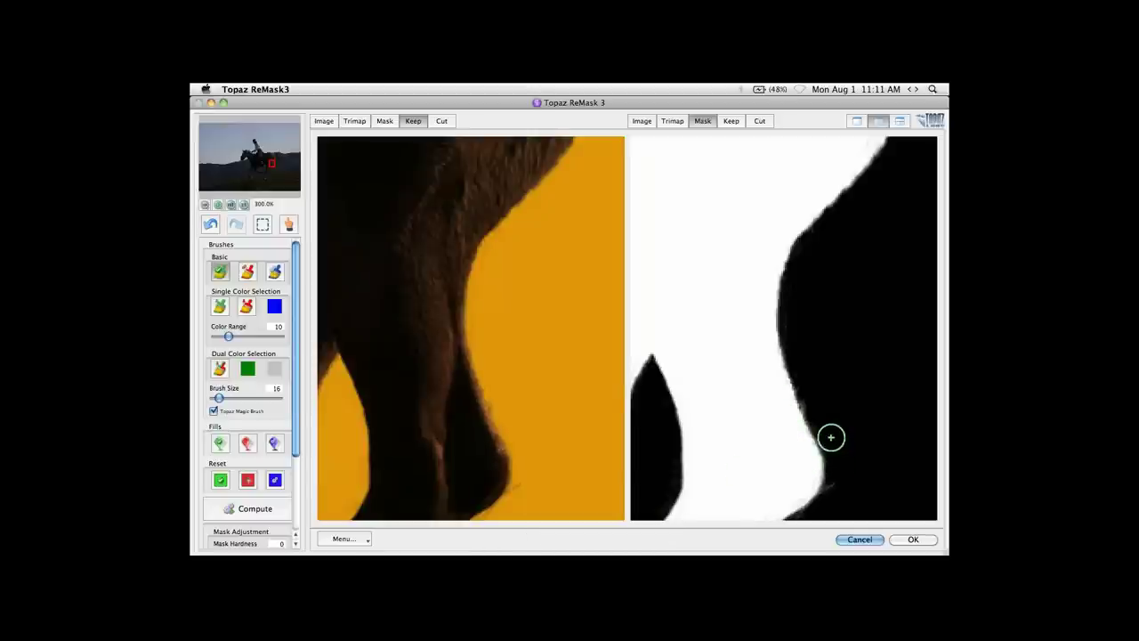
Cut stray background along the leg's outer edge down to its bottom.
{"action": "key", "text": "c"}
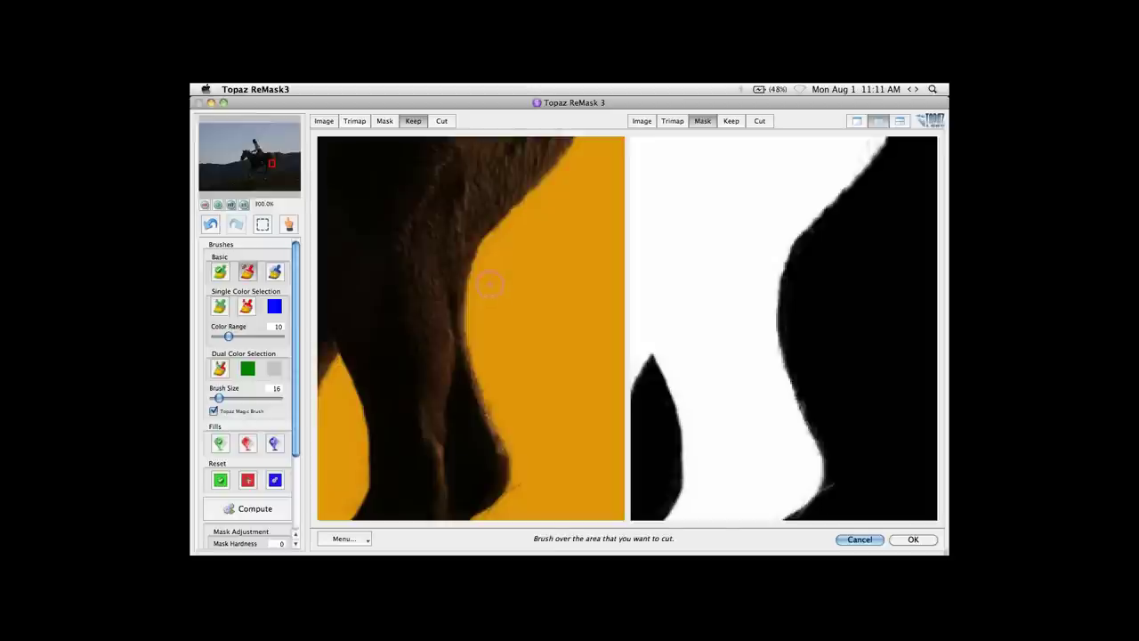
{"action": "left_click", "coordinate": [489, 284]}
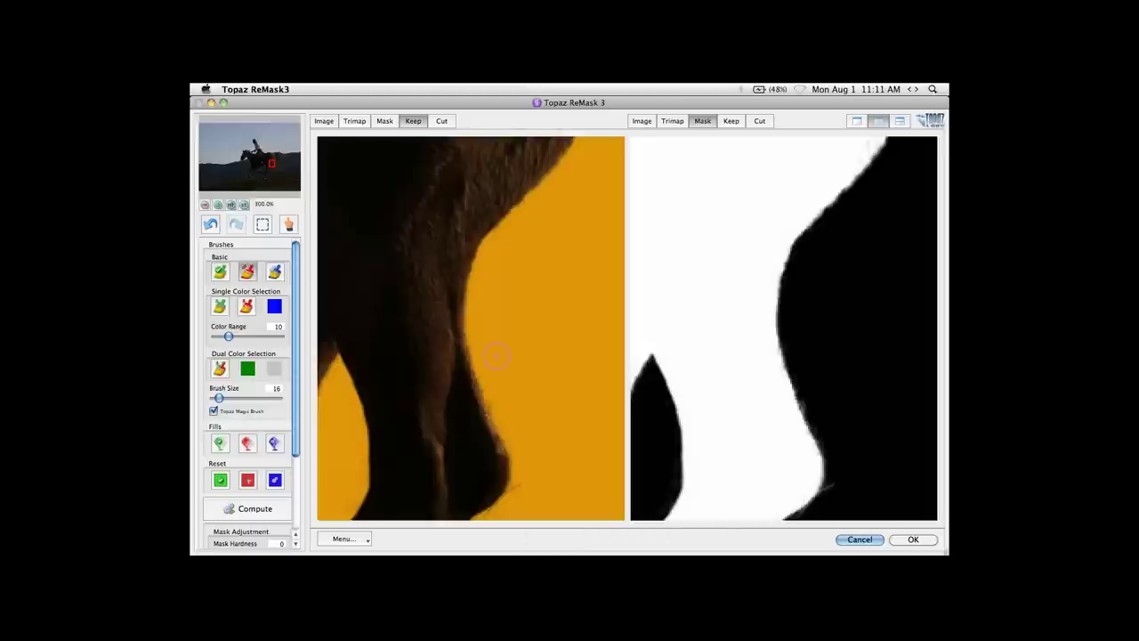
{"action": "left_click", "coordinate": [496, 370]}
{"action": "left_click", "coordinate": [517, 424]}
{"action": "left_click", "coordinate": [529, 493]}
Pan up the leg and cut the remaining background beside it.
{"action": "key", "text": "space"}
{"action": "left_click_drag", "start_coordinate": [529, 465], "coordinate": [552, 364]}
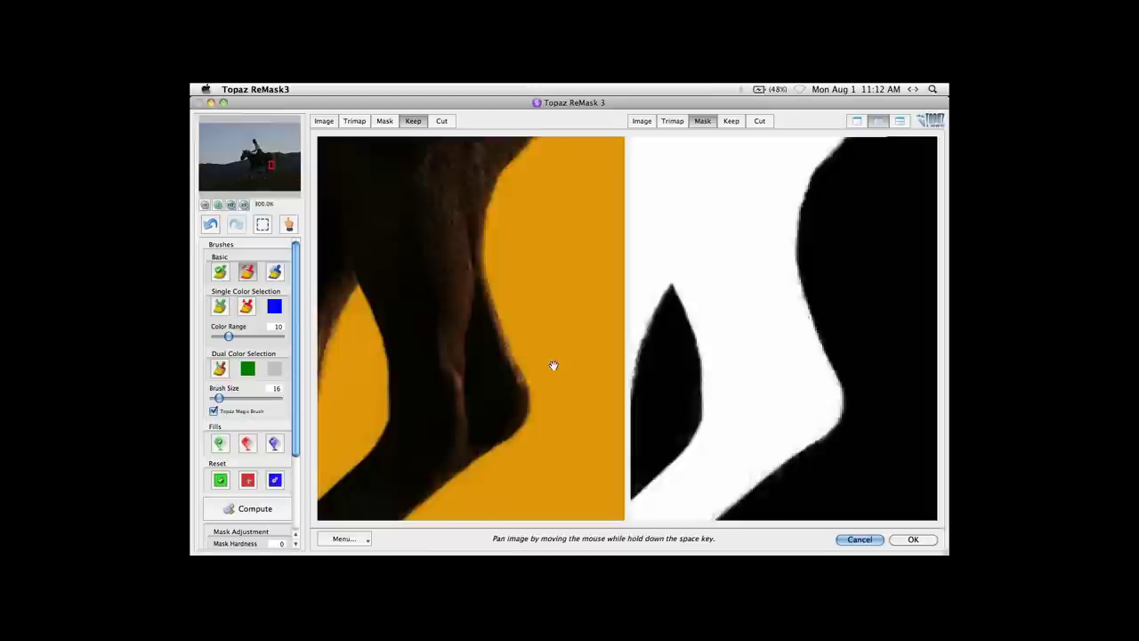
{"action": "left_click", "coordinate": [487, 407]}
{"action": "key", "text": "space"}
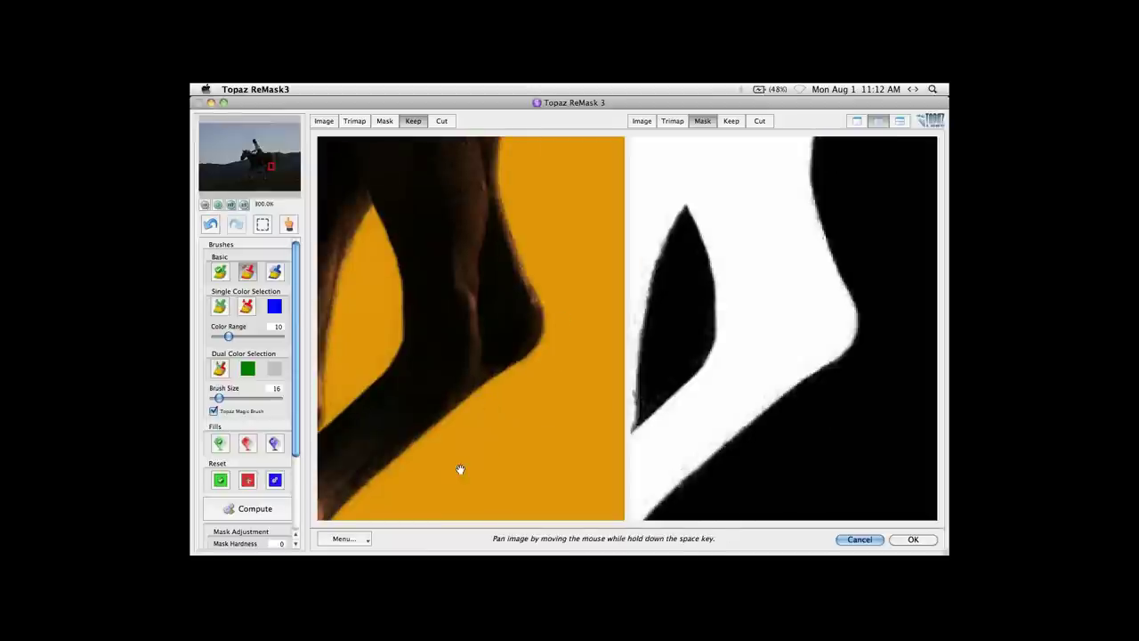
{"action": "left_click_drag", "start_coordinate": [460, 468], "coordinate": [579, 388]}
{"action": "left_click", "coordinate": [514, 404]}
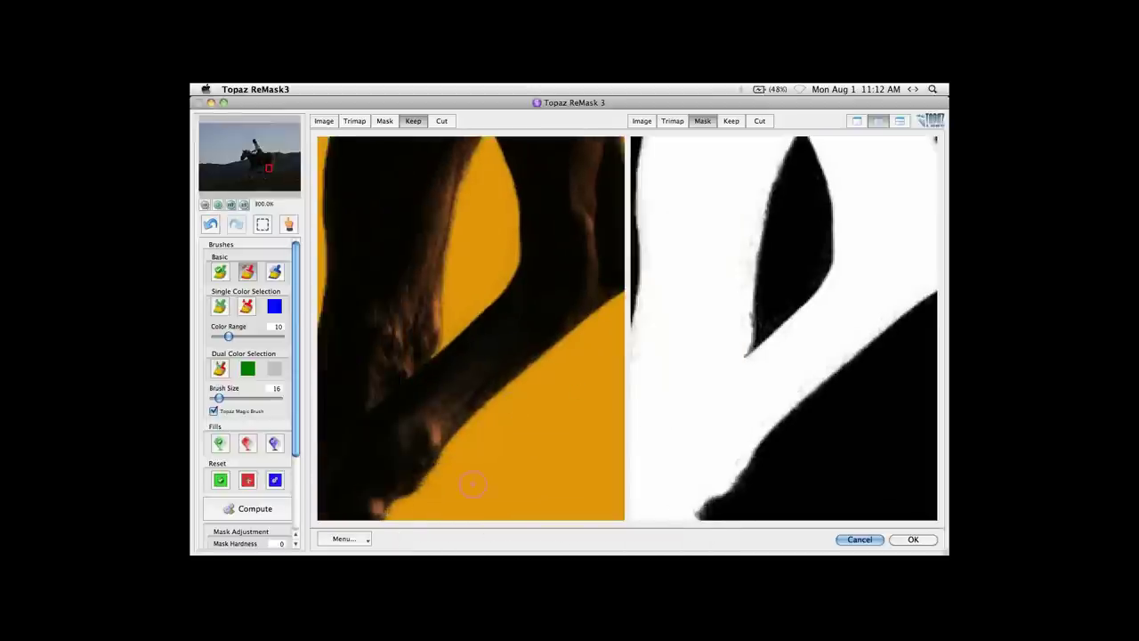
{"action": "key", "text": "space"}
{"action": "left_click_drag", "start_coordinate": [473, 484], "coordinate": [560, 368]}
Keep the hoof edge and notch, then cut the background below the hoof.
{"action": "key", "text": "space"}
{"action": "key", "text": "k"}
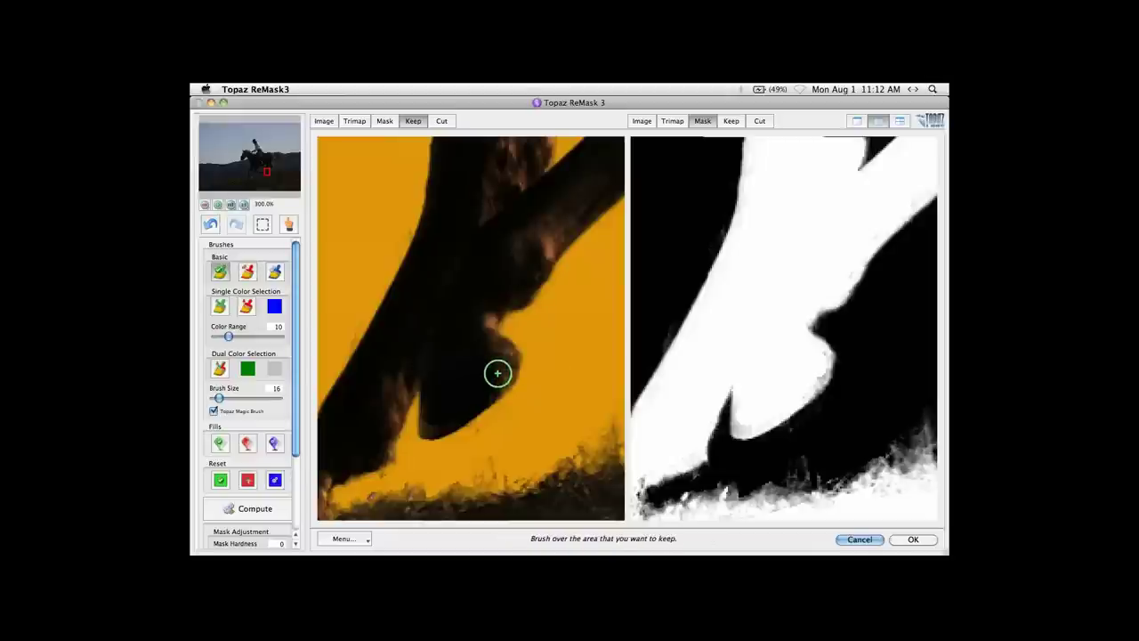
{"action": "left_click", "coordinate": [498, 372]}
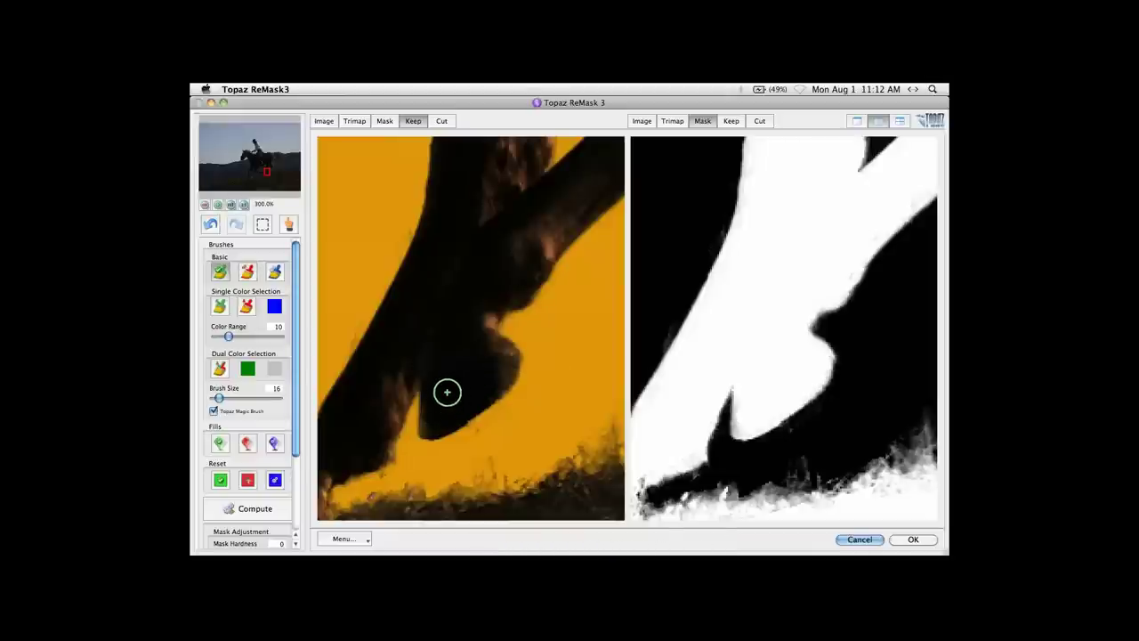
{"action": "left_click_drag", "start_coordinate": [447, 392], "coordinate": [490, 429]}
{"action": "key", "text": "bracketleft"}
{"action": "key", "text": "bracketleft"}
{"action": "key", "text": "bracketleft"}
{"action": "key", "text": "bracketleft"}
{"action": "key", "text": "bracketleft"}
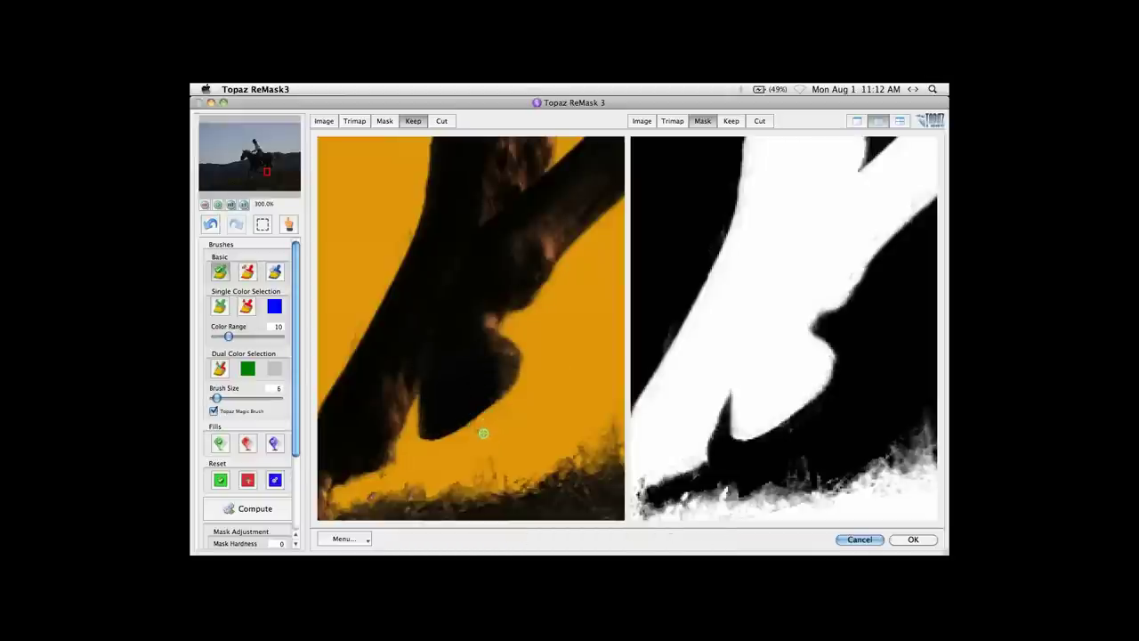
{"action": "key", "text": "c"}
{"action": "left_click_drag", "start_coordinate": [483, 433], "coordinate": [469, 472]}
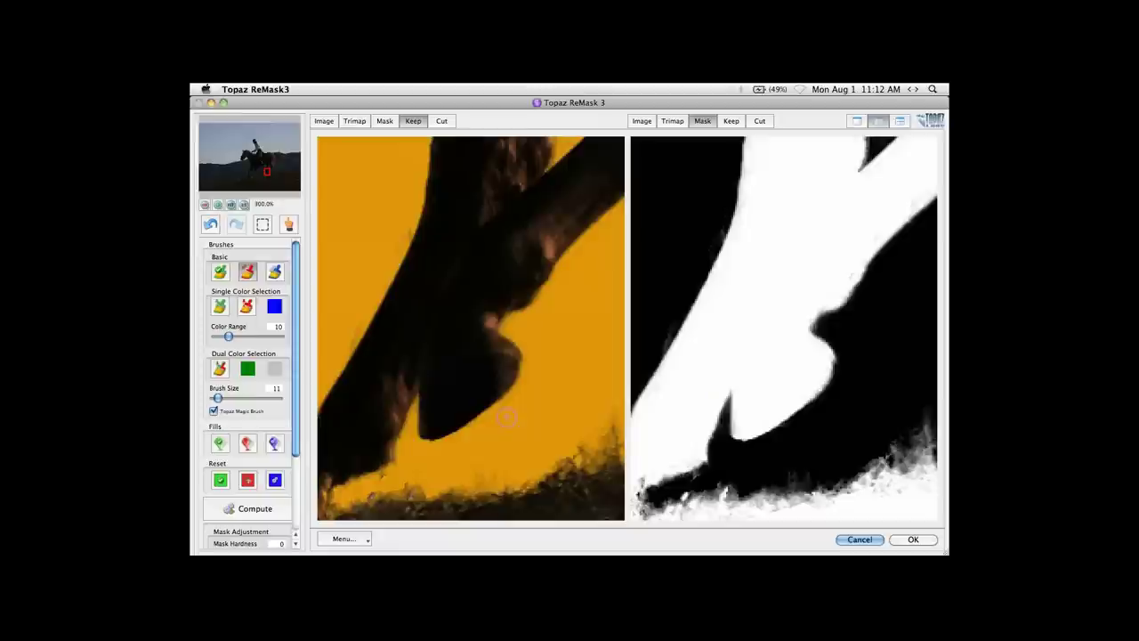
Zoom out to the whole horse and rider in single view and apply the mask.
{"action": "left_click_drag", "start_coordinate": [435, 400], "coordinate": [552, 267]}
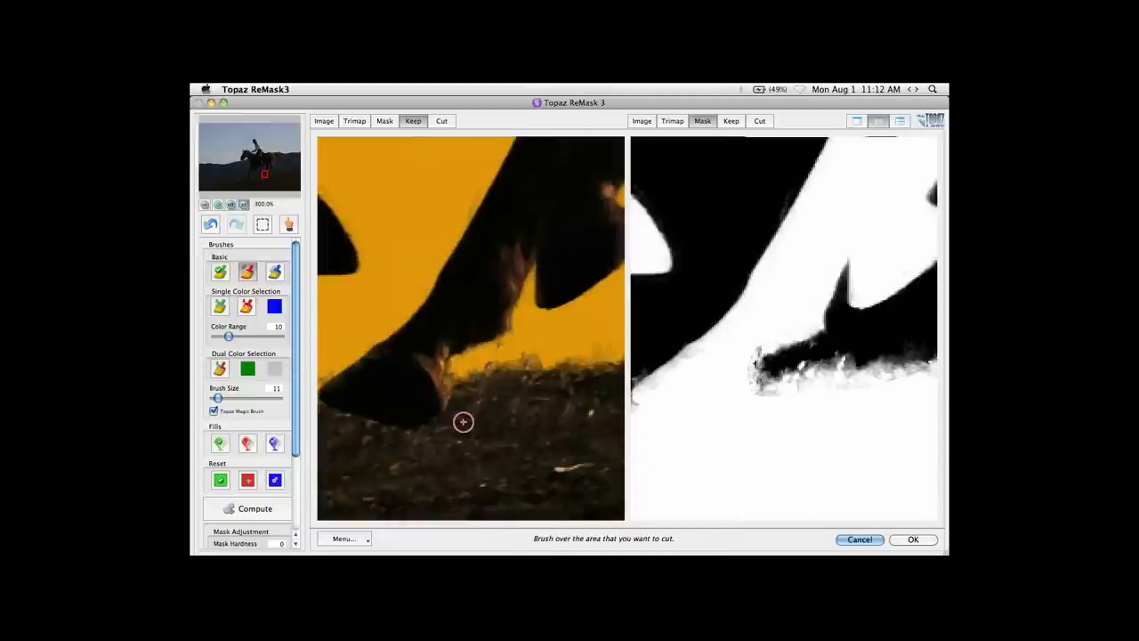
{"action": "key", "text": "ctrl+0"}
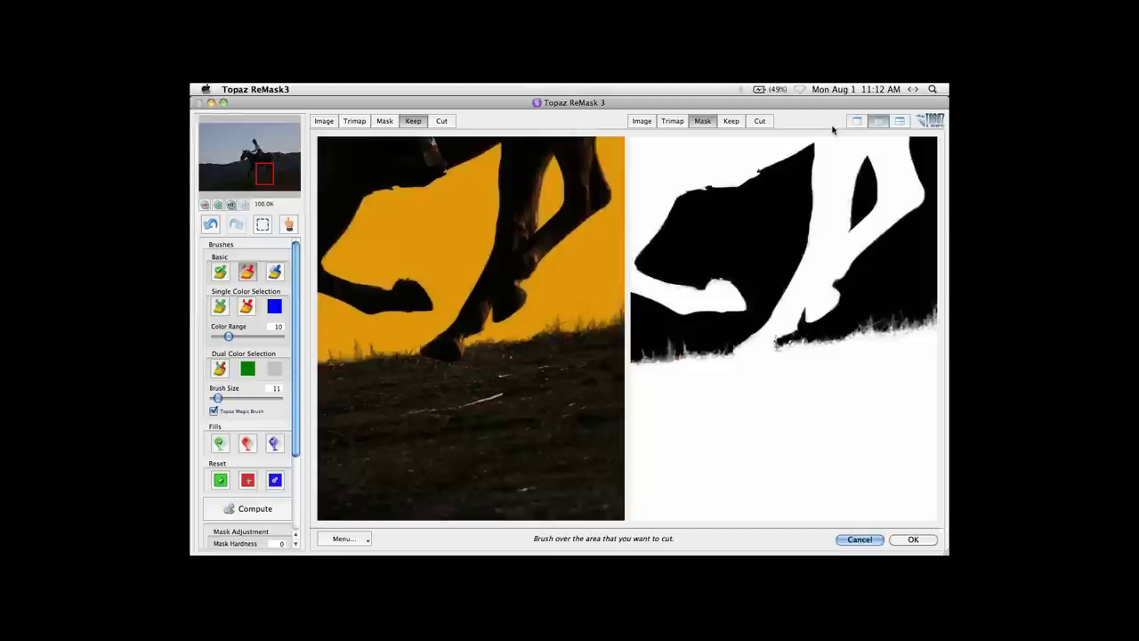
{"action": "left_click", "coordinate": [857, 121]}
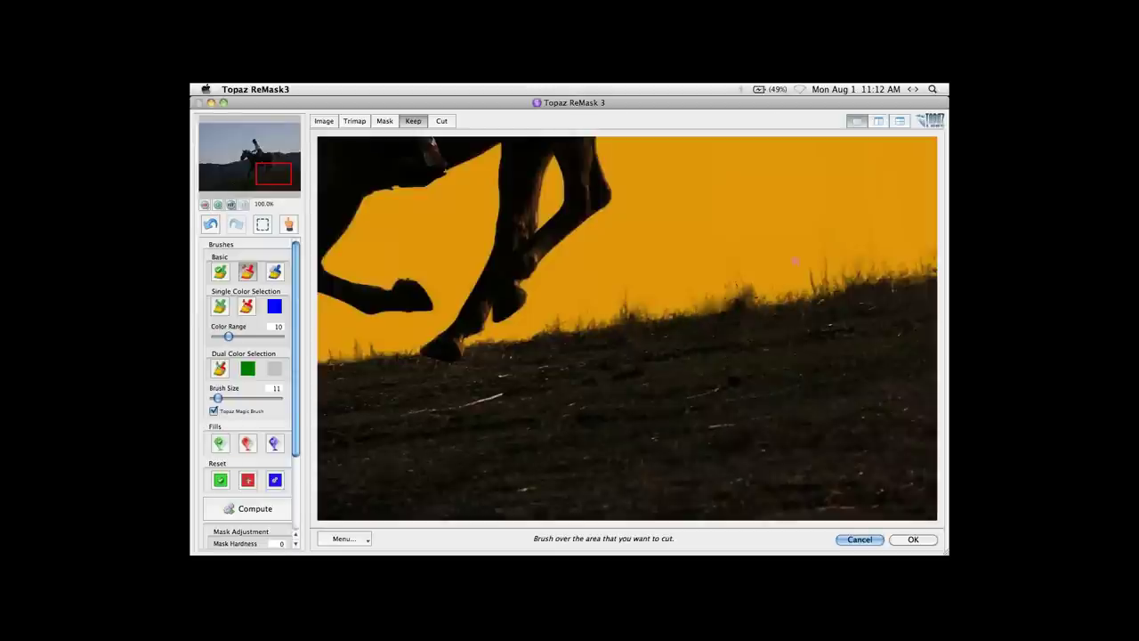
{"action": "key", "text": "g"}
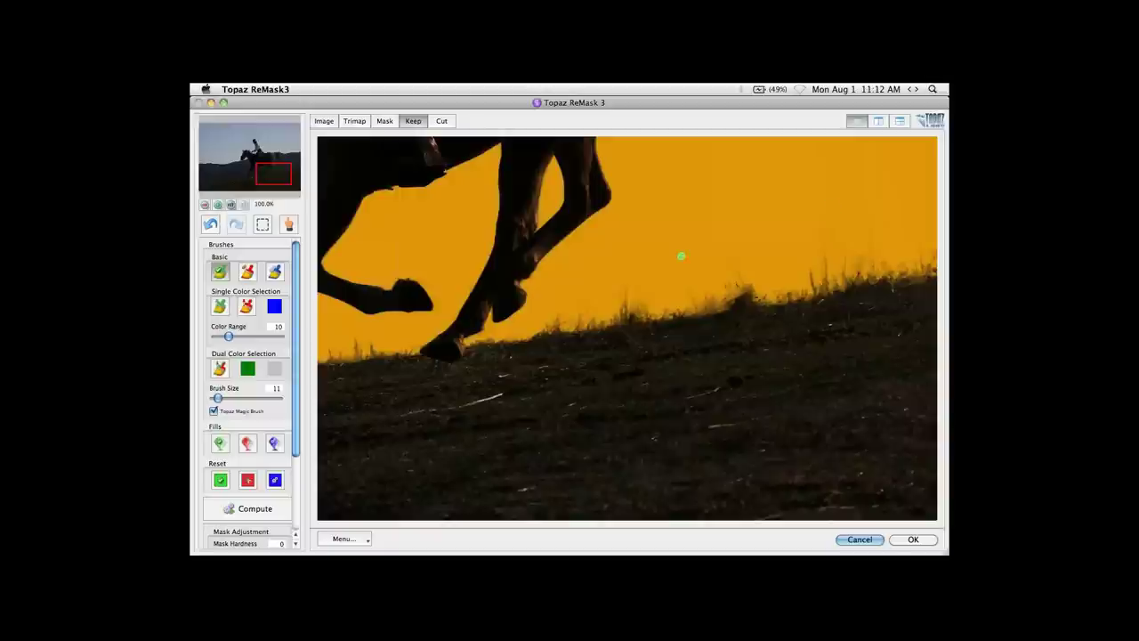
{"action": "left_click", "coordinate": [232, 205]}
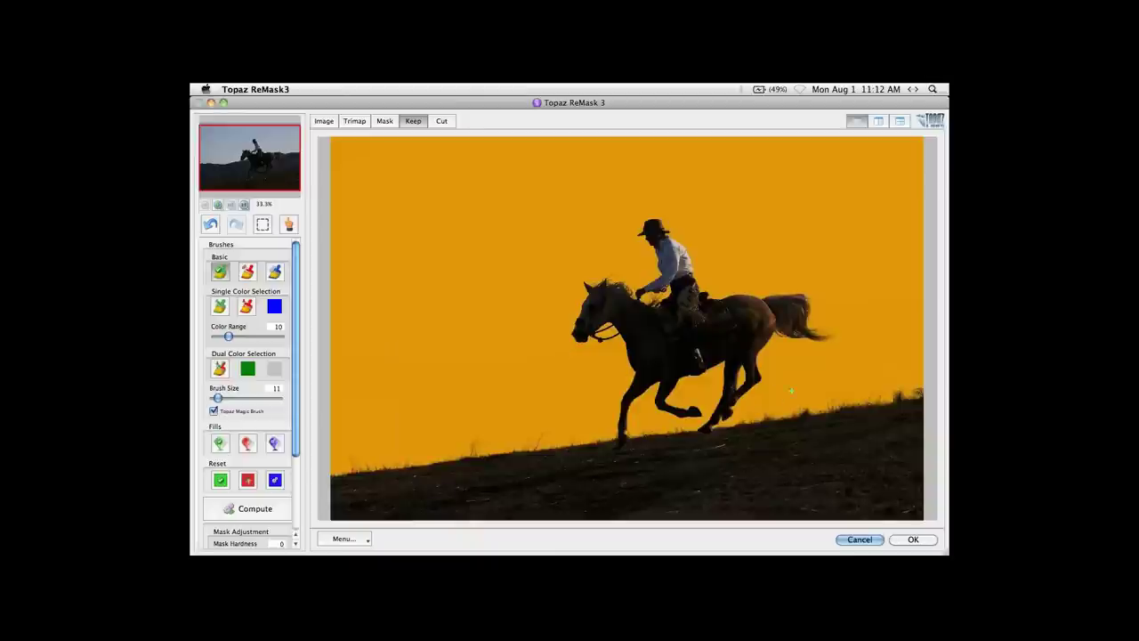
{"action": "left_click", "coordinate": [911, 540]}
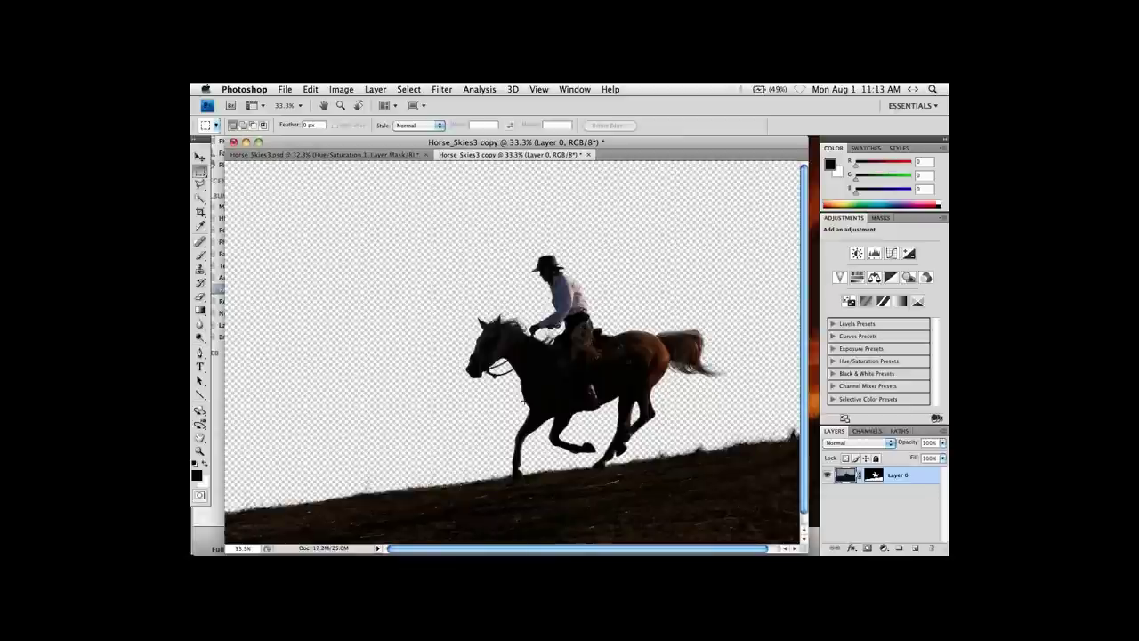
Browse to ArtSkies052.jpg in Bridge's Artistic 2 folder, preview it, and open it in Photoshop.
{"action": "left_click", "coordinate": [285, 89]}
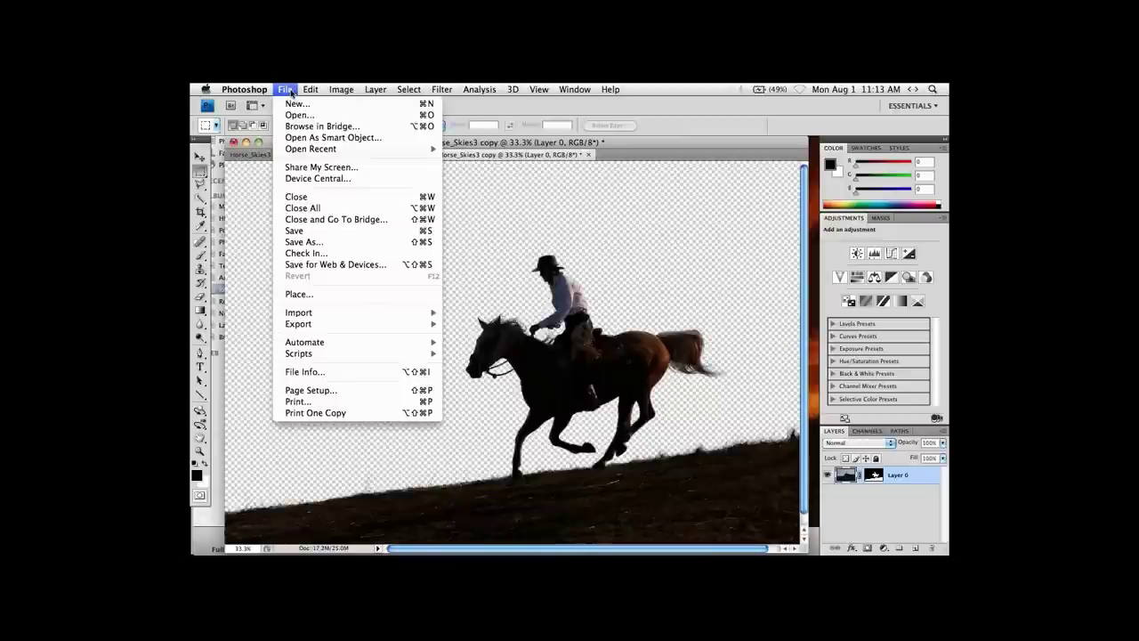
{"action": "left_click", "coordinate": [326, 130]}
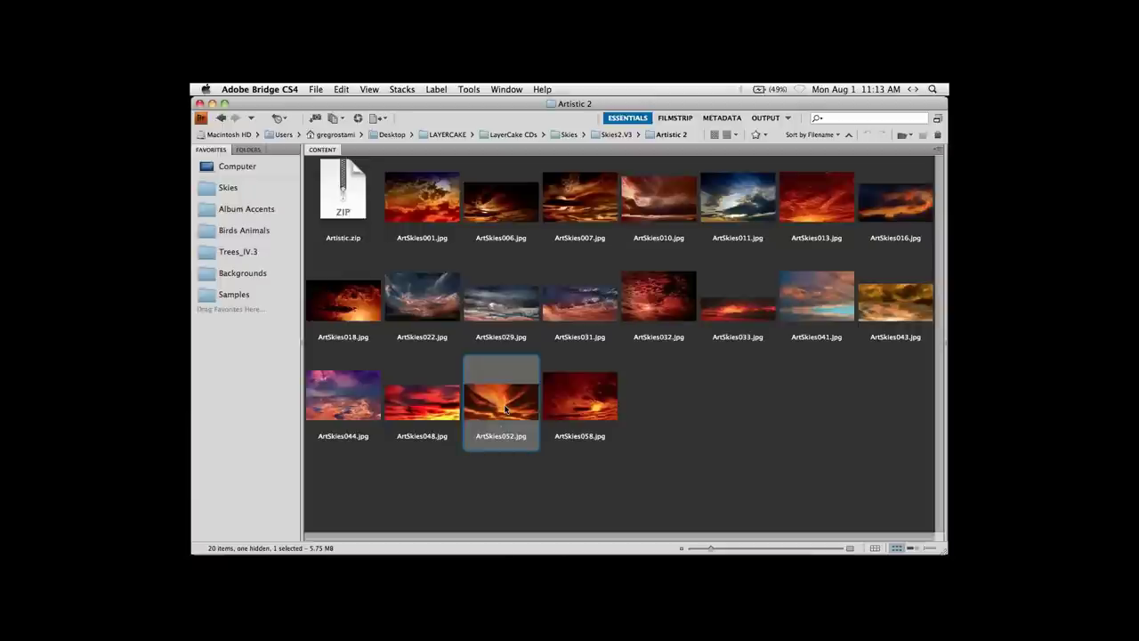
{"action": "key", "text": "space"}
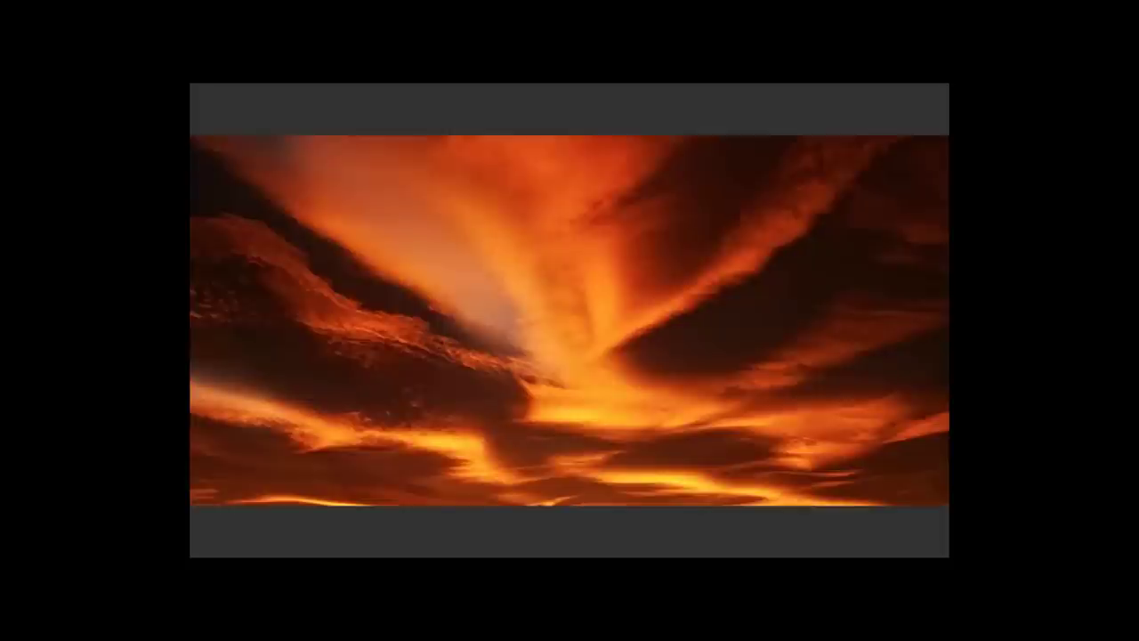
{"action": "key", "text": "space"}
{"action": "double_click", "coordinate": [505, 409]}
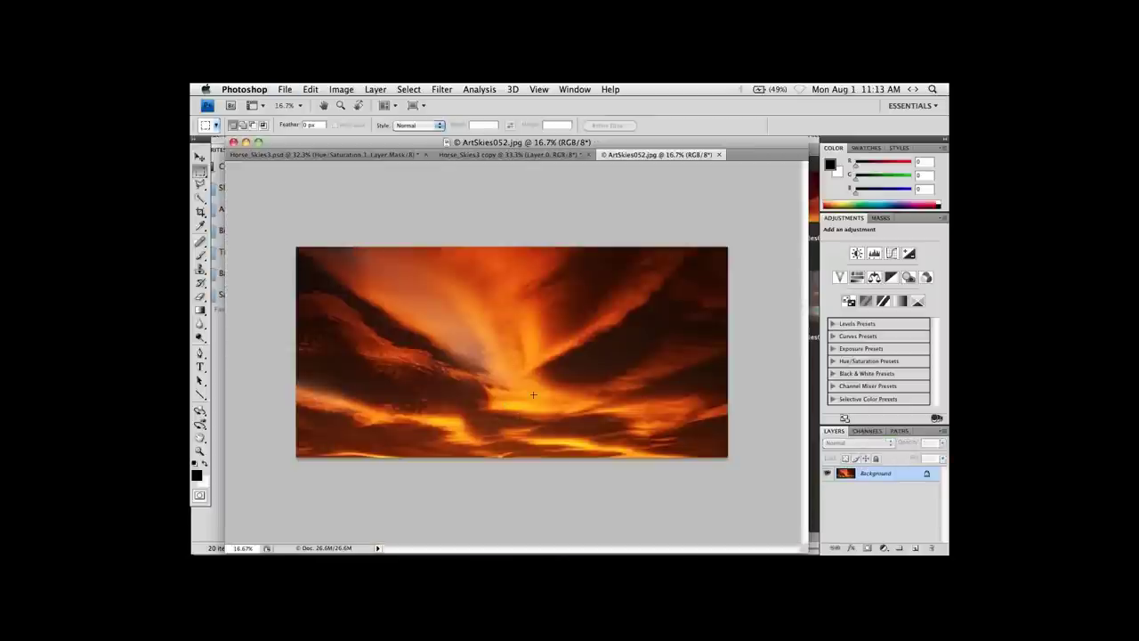
Copy the whole ArtSkies052.jpg sky and paste it into Horse_Skies3 copy as Layer 1.
{"action": "key", "text": "super+a"}
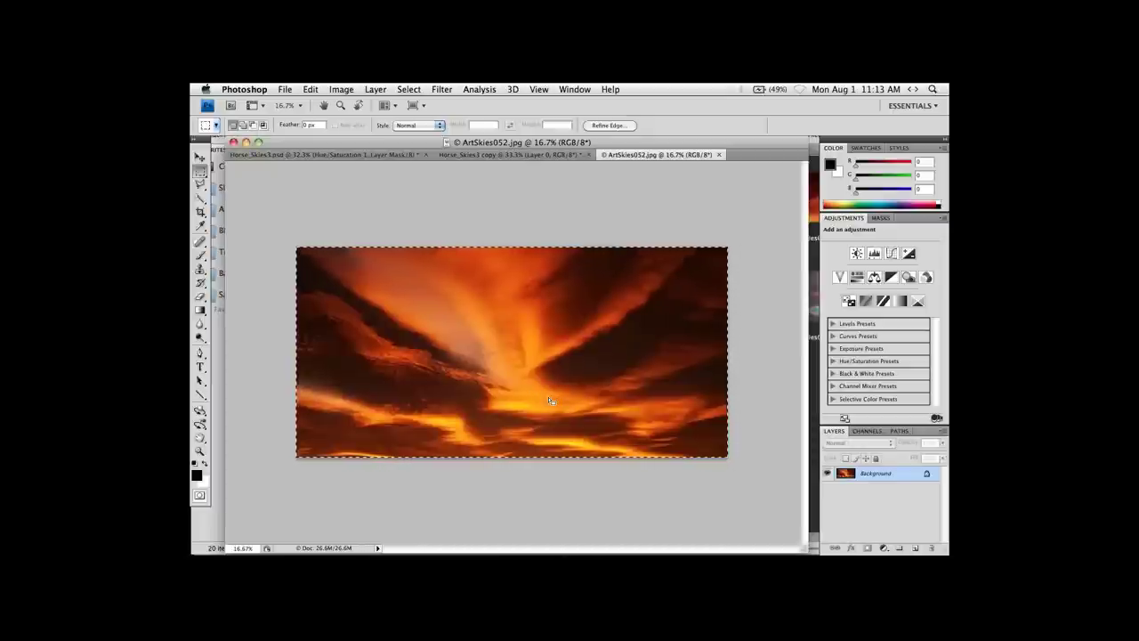
{"action": "left_click", "coordinate": [305, 89]}
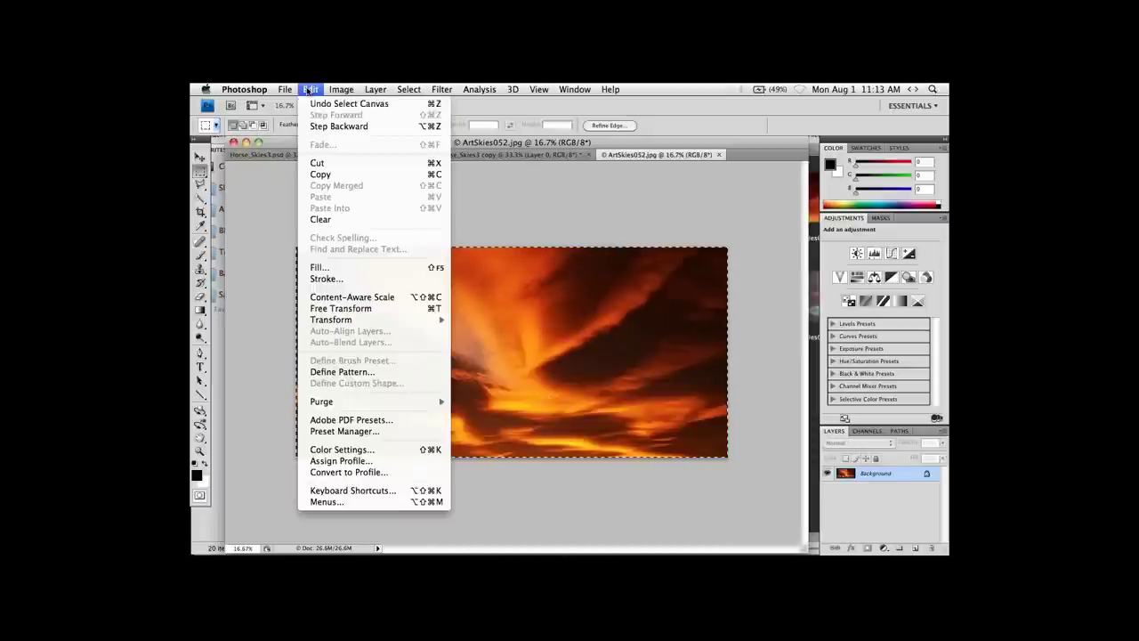
{"action": "left_click", "coordinate": [328, 175]}
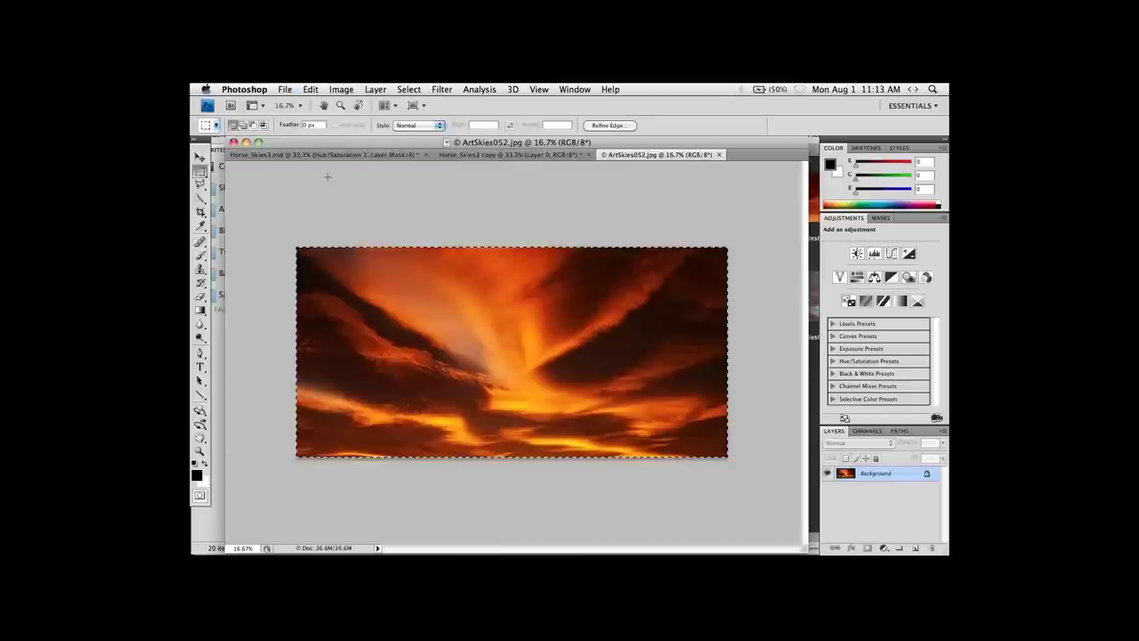
{"action": "left_click", "coordinate": [465, 156]}
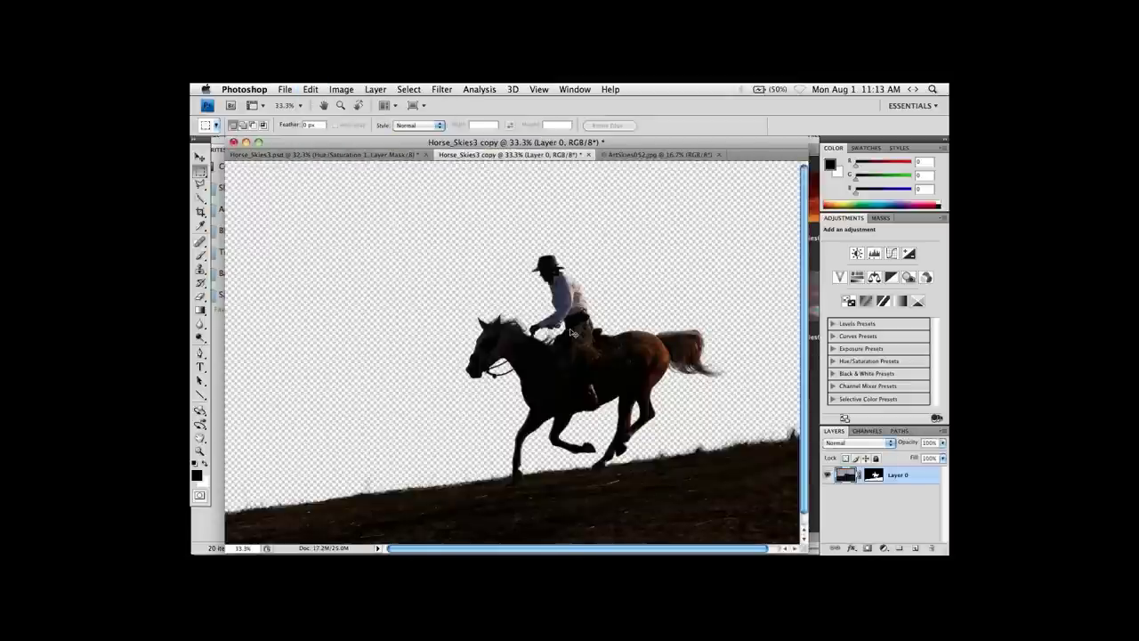
{"action": "key", "text": "super+v"}
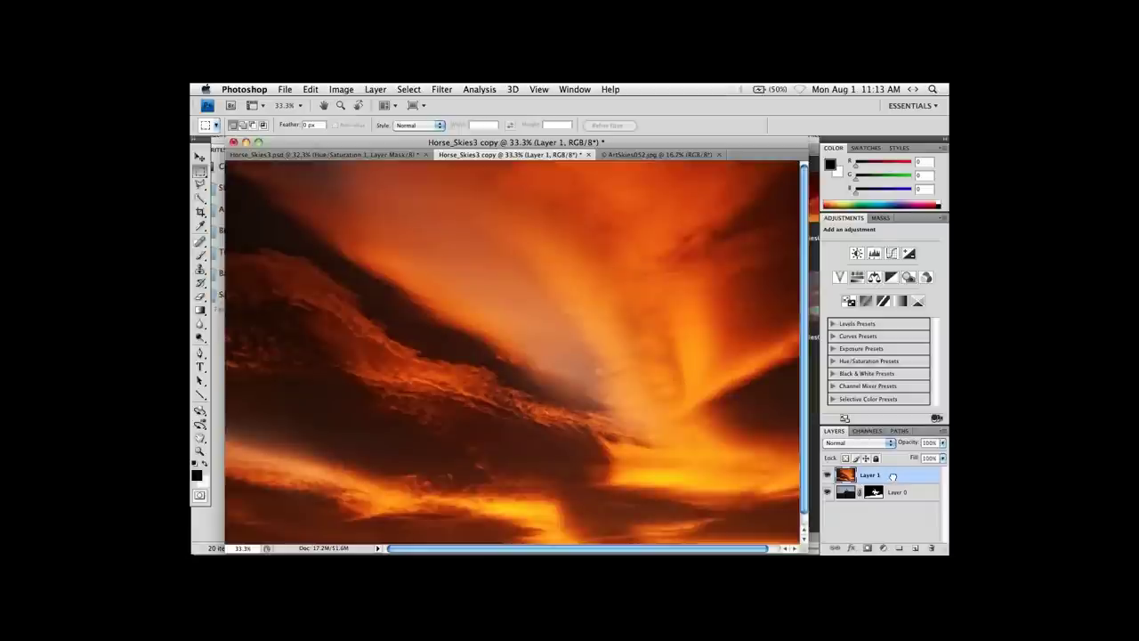
Move Layer 1 below Layer 0 and view the whole canvas in full-screen mode.
{"action": "left_click_drag", "start_coordinate": [892, 478], "coordinate": [893, 495]}
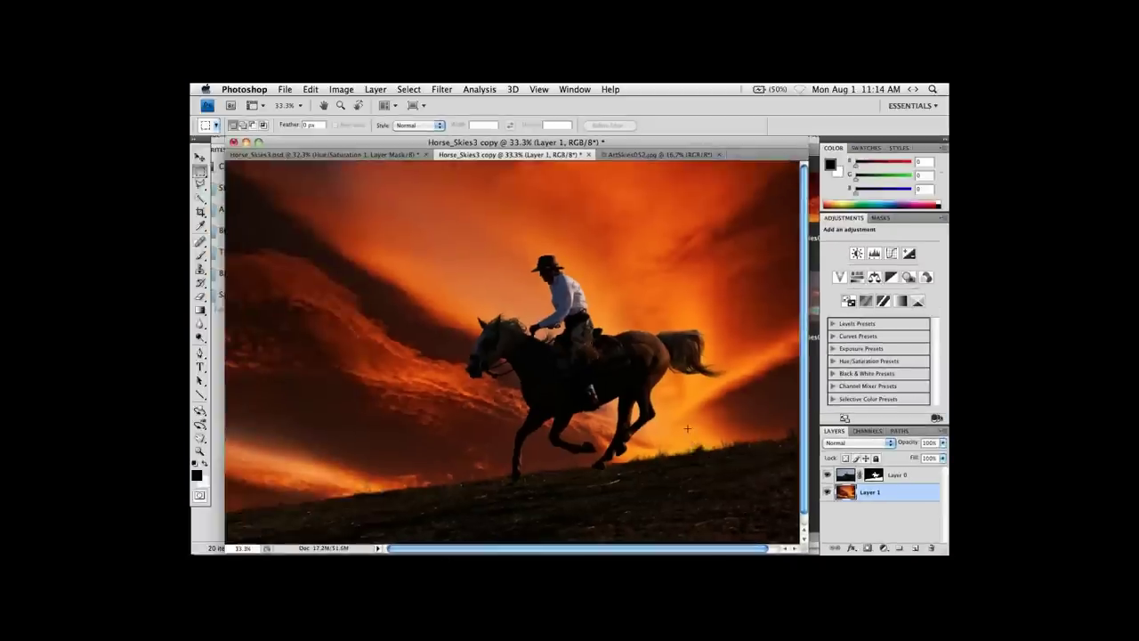
{"action": "key", "text": "f"}
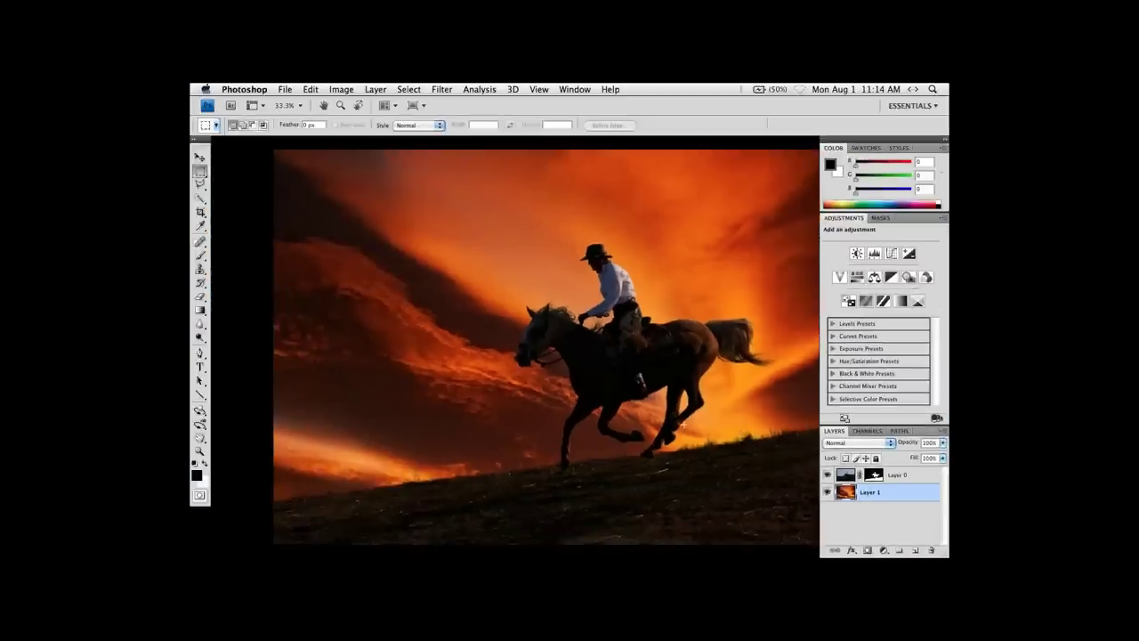
{"action": "left_click", "coordinate": [592, 343], "text": "alt"}
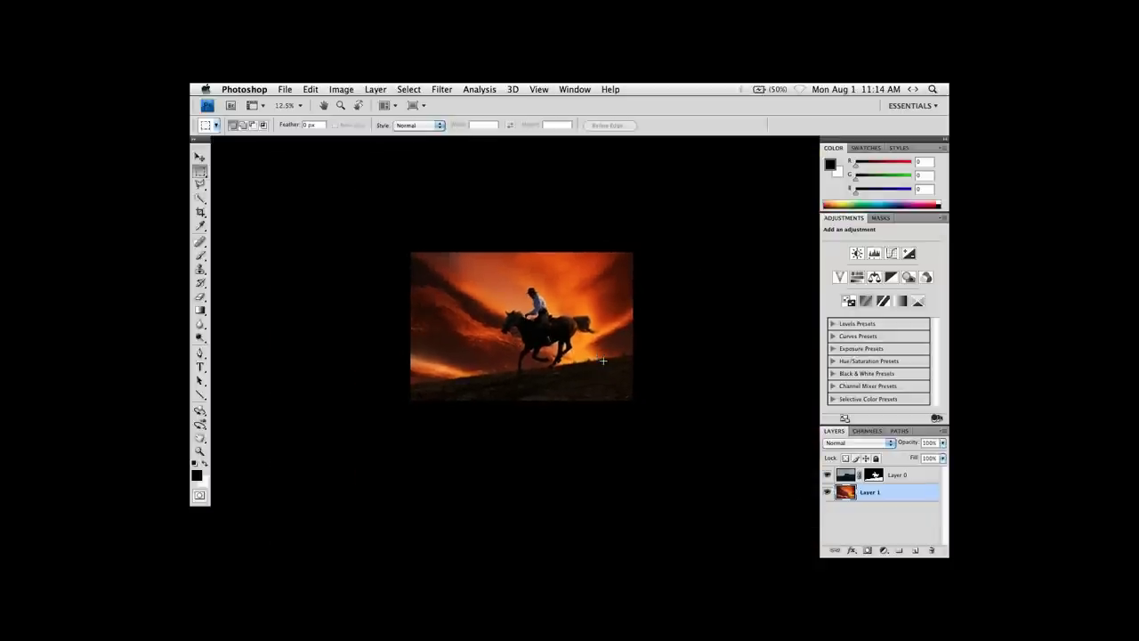
Free-transform the sky layer, scaling and recentring it behind the rider.
{"action": "key", "text": "super+t"}
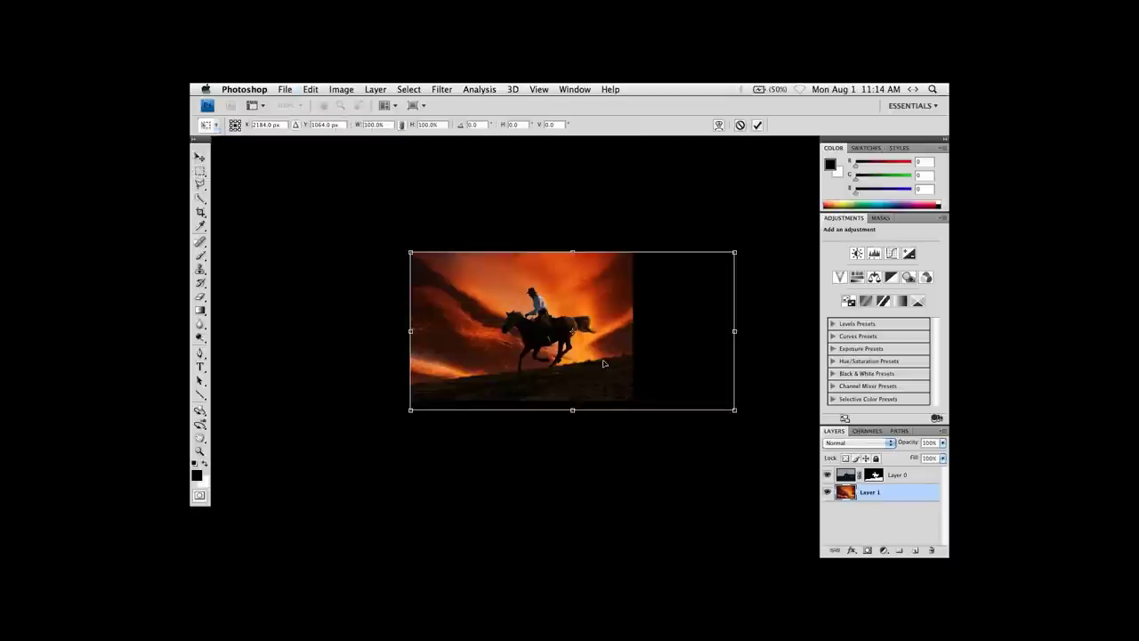
{"action": "left_click_drag", "start_coordinate": [734, 410], "coordinate": [656, 371]}
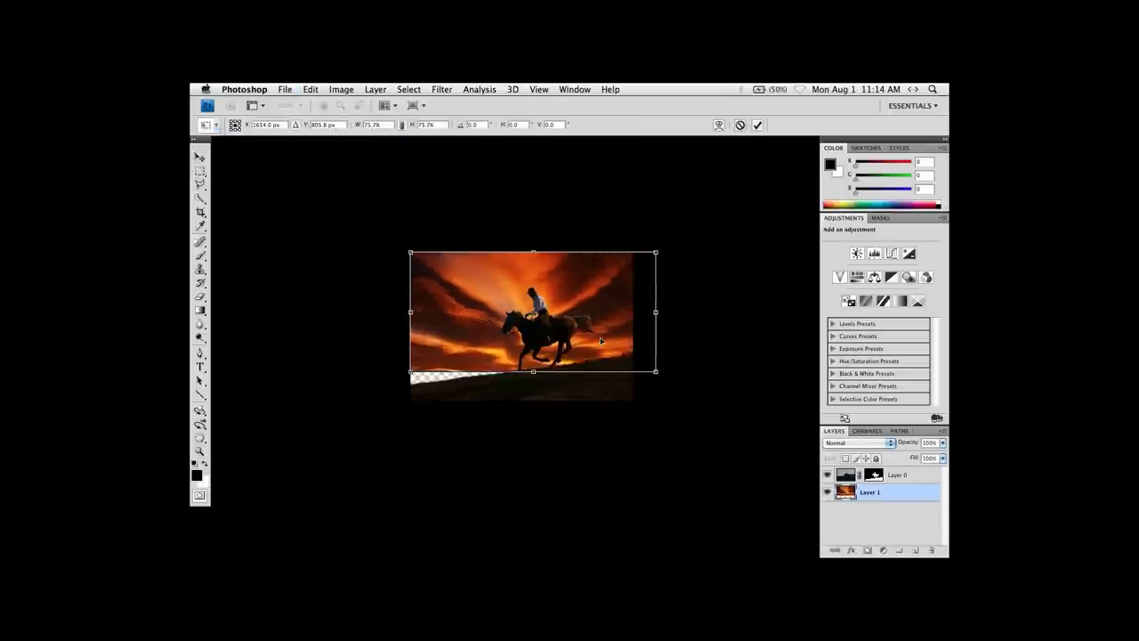
{"action": "left_click_drag", "start_coordinate": [601, 341], "coordinate": [592, 359]}
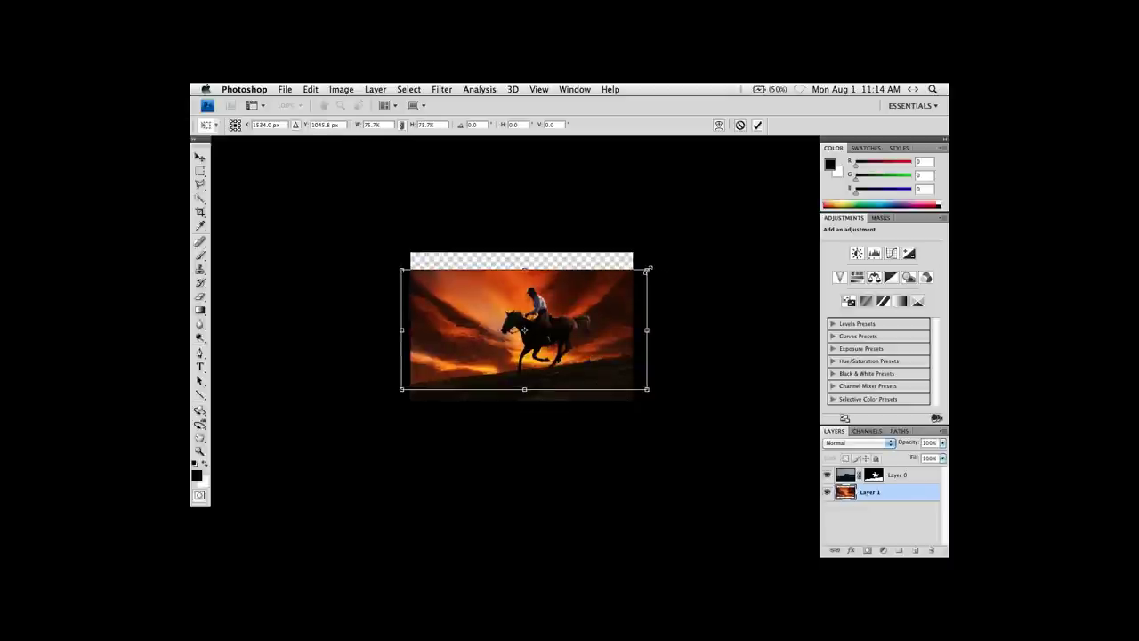
{"action": "left_click_drag", "start_coordinate": [647, 268], "coordinate": [685, 252]}
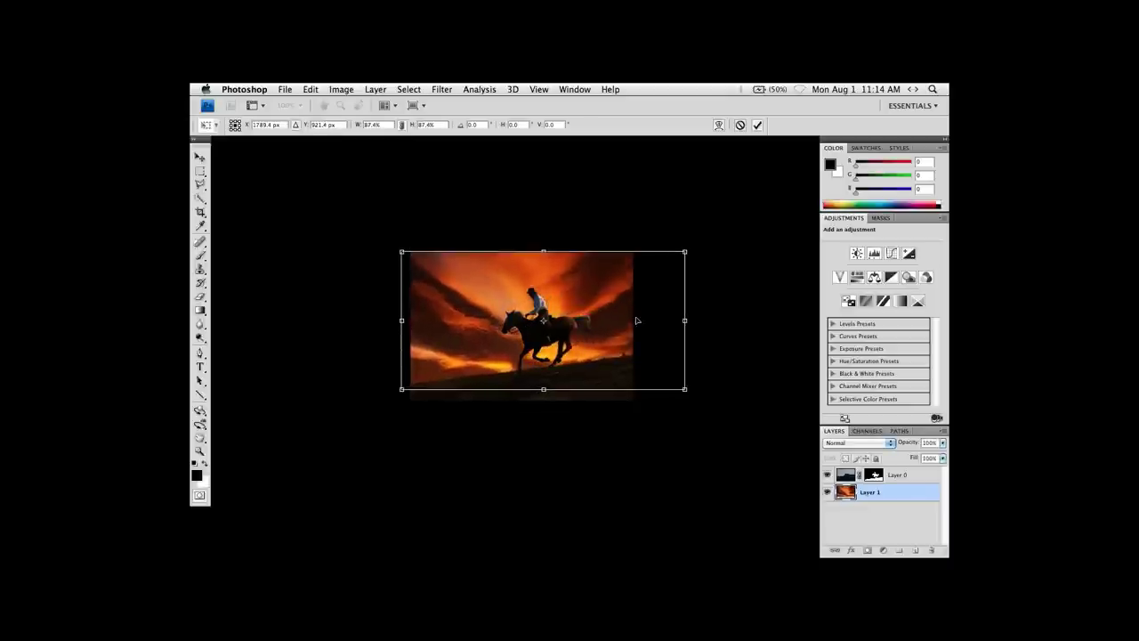
{"action": "left_click_drag", "start_coordinate": [636, 320], "coordinate": [622, 319]}
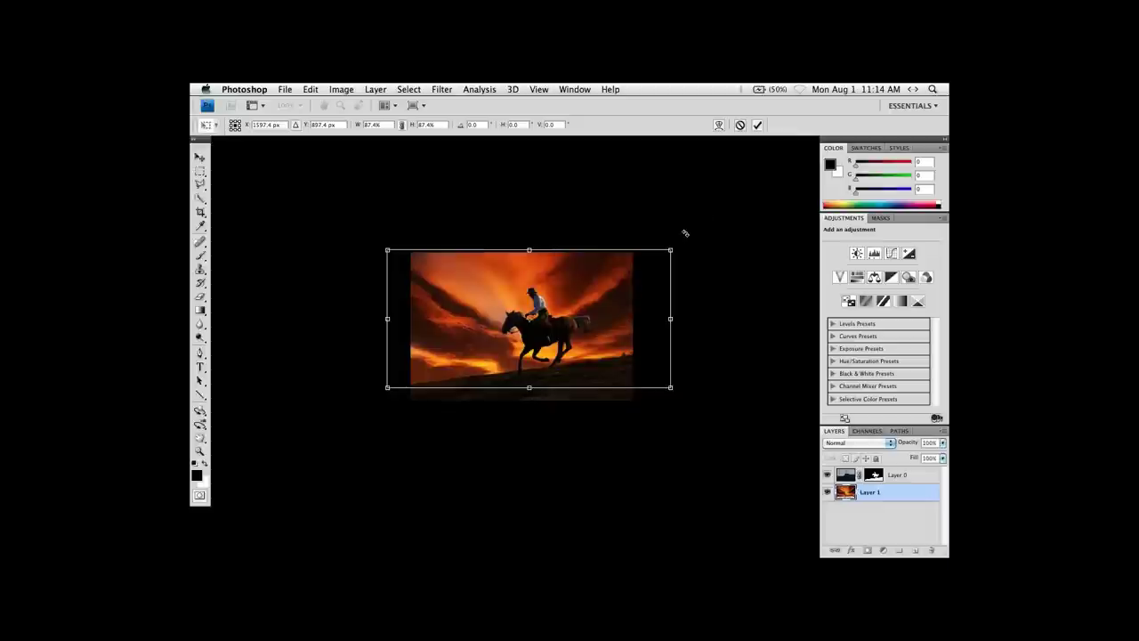
Fine-tune the sky to about 88.9% scale and commit the transform.
{"action": "left_click_drag", "start_coordinate": [670, 250], "coordinate": [676, 247]}
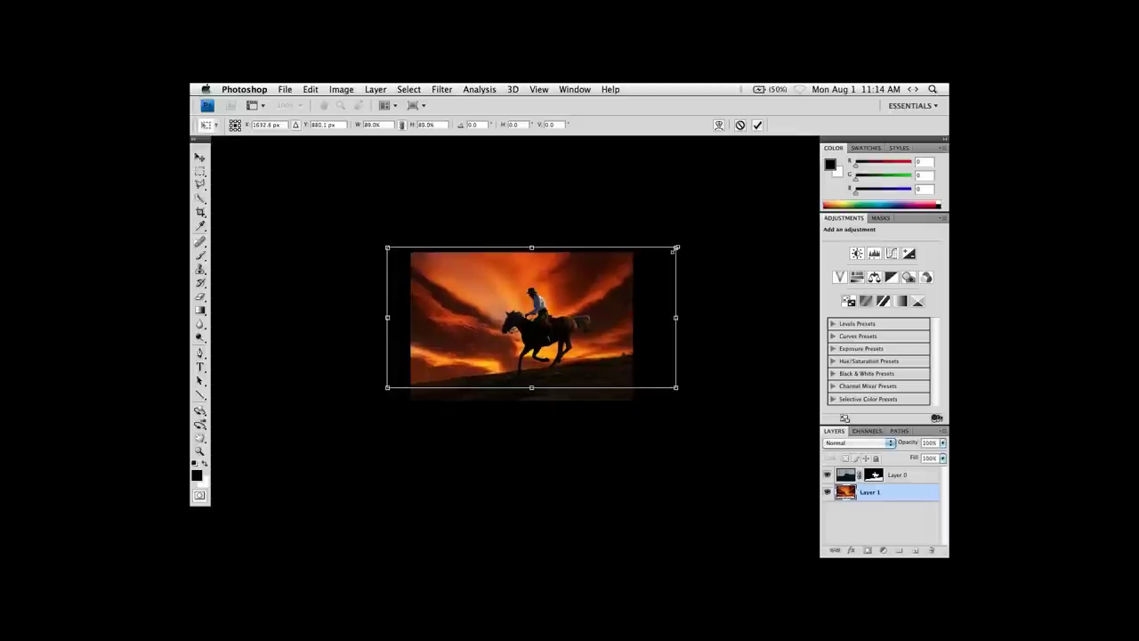
{"action": "left_click_drag", "start_coordinate": [639, 307], "coordinate": [625, 312]}
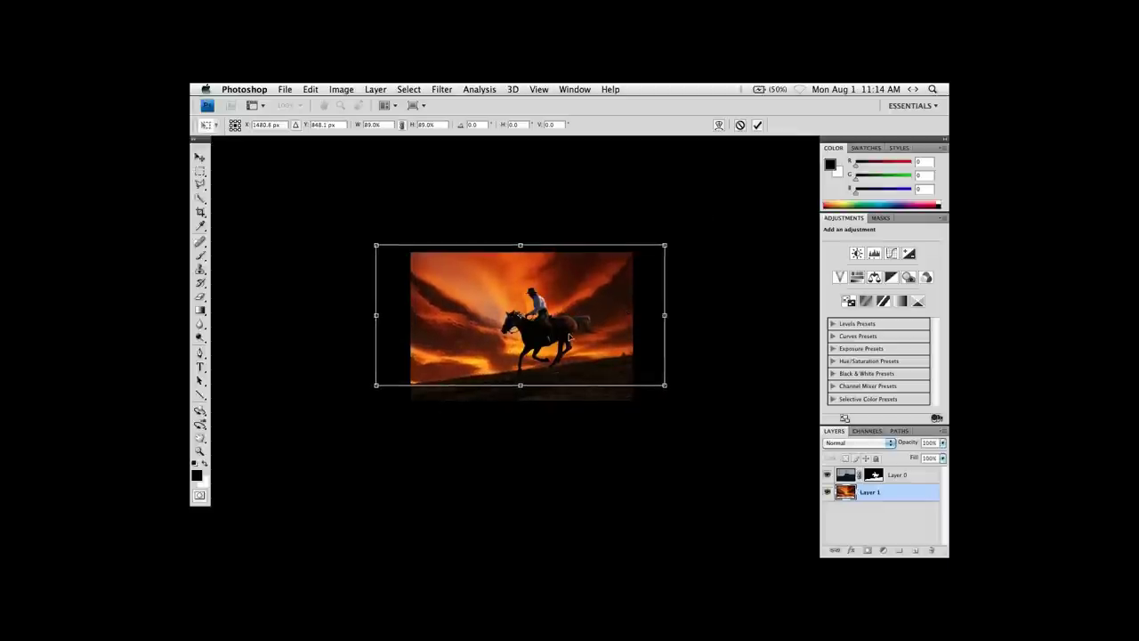
{"action": "left_click_drag", "start_coordinate": [665, 247], "coordinate": [668, 252]}
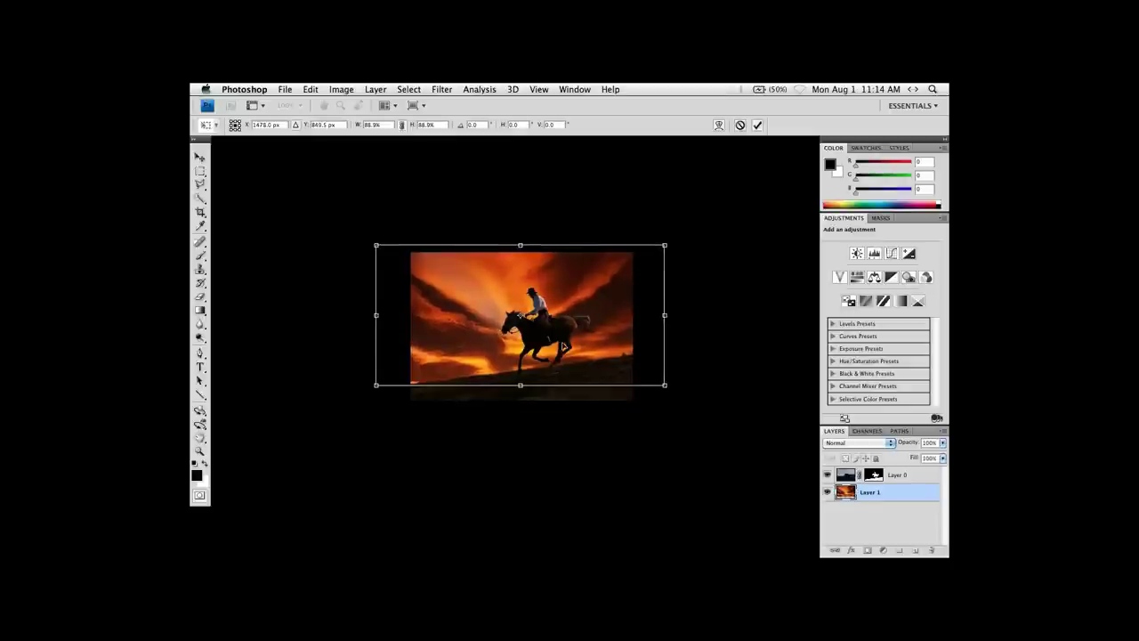
{"action": "left_click_drag", "start_coordinate": [545, 343], "coordinate": [547, 344]}
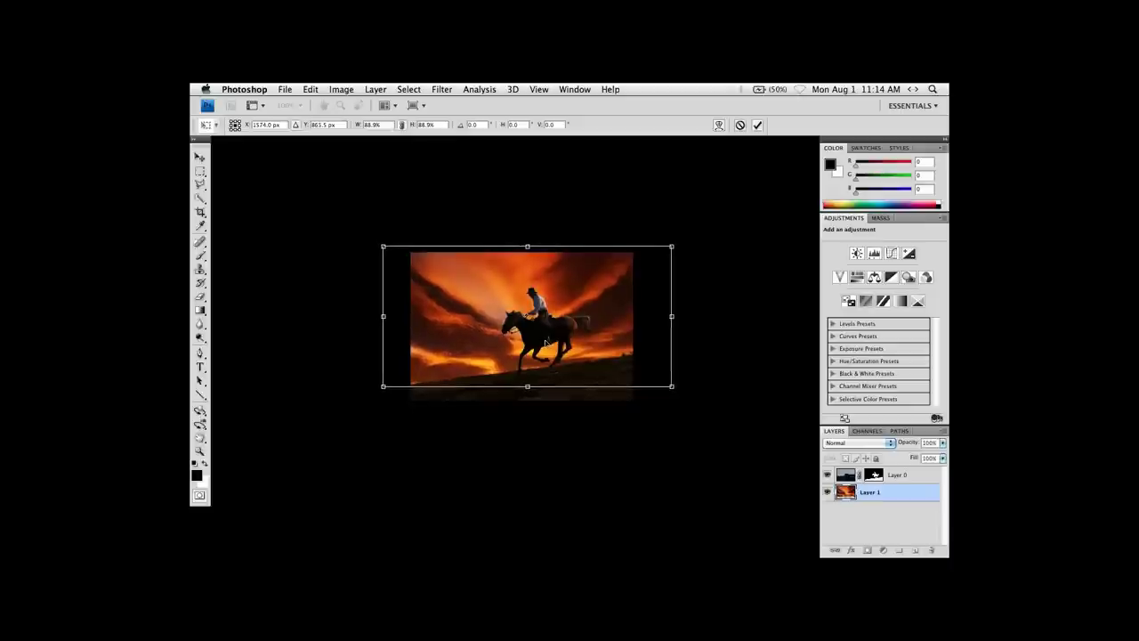
{"action": "key", "text": "Return"}
{"action": "key", "text": "m"}
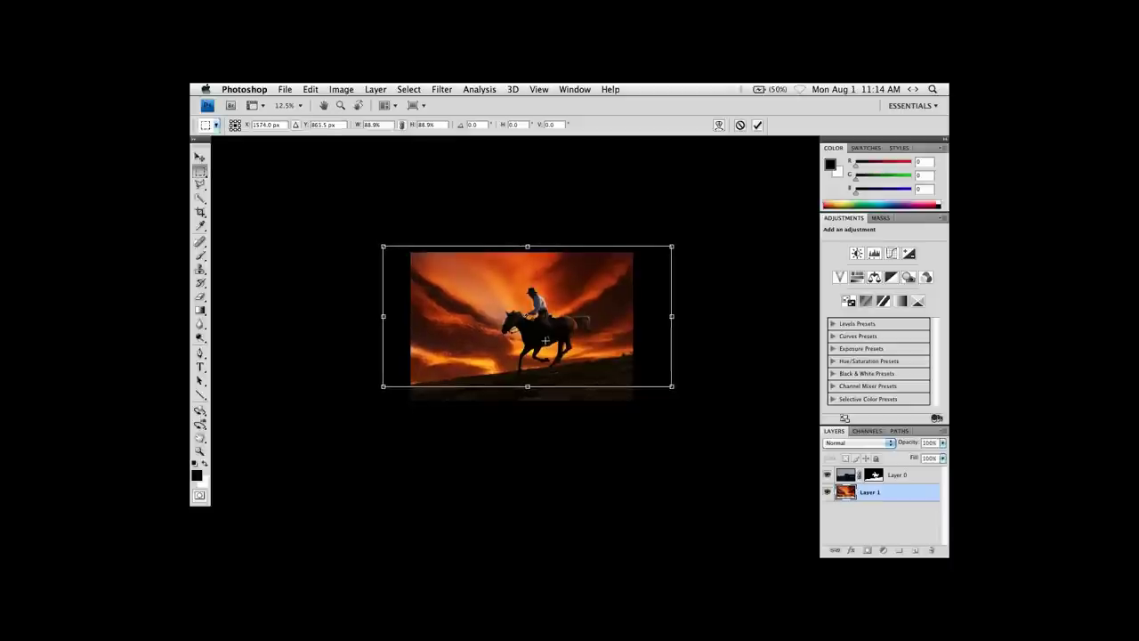
{"action": "key", "text": "super+equal"}
{"action": "key", "text": "super+equal"}
{"action": "key", "text": "super+equal"}
{"action": "key", "text": "super+equal"}
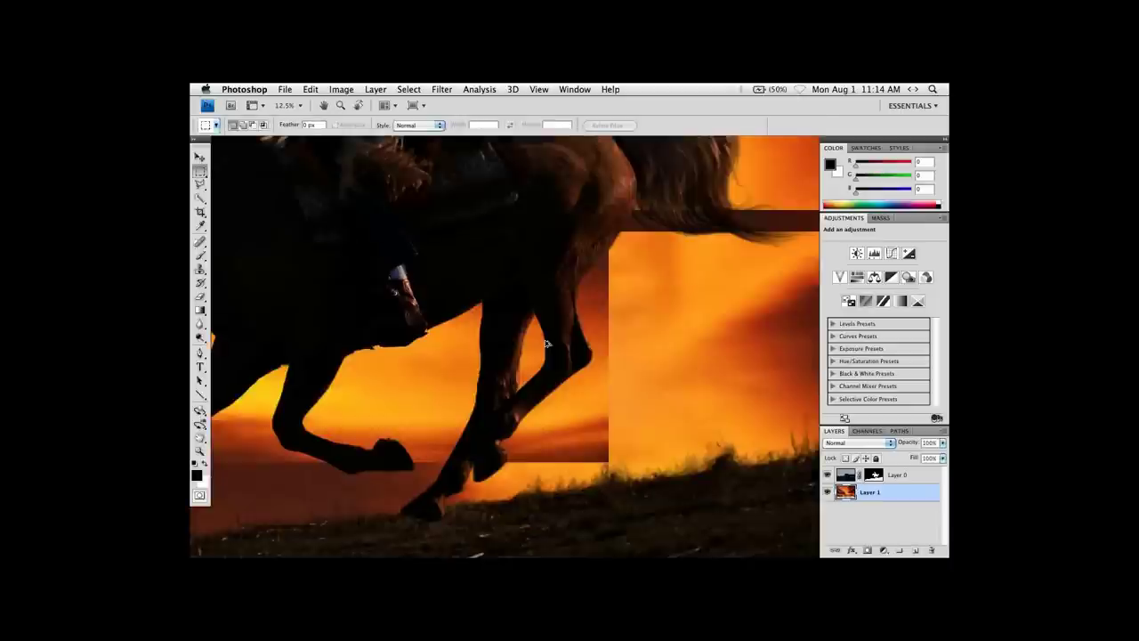
{"action": "key", "text": "super+minus"}
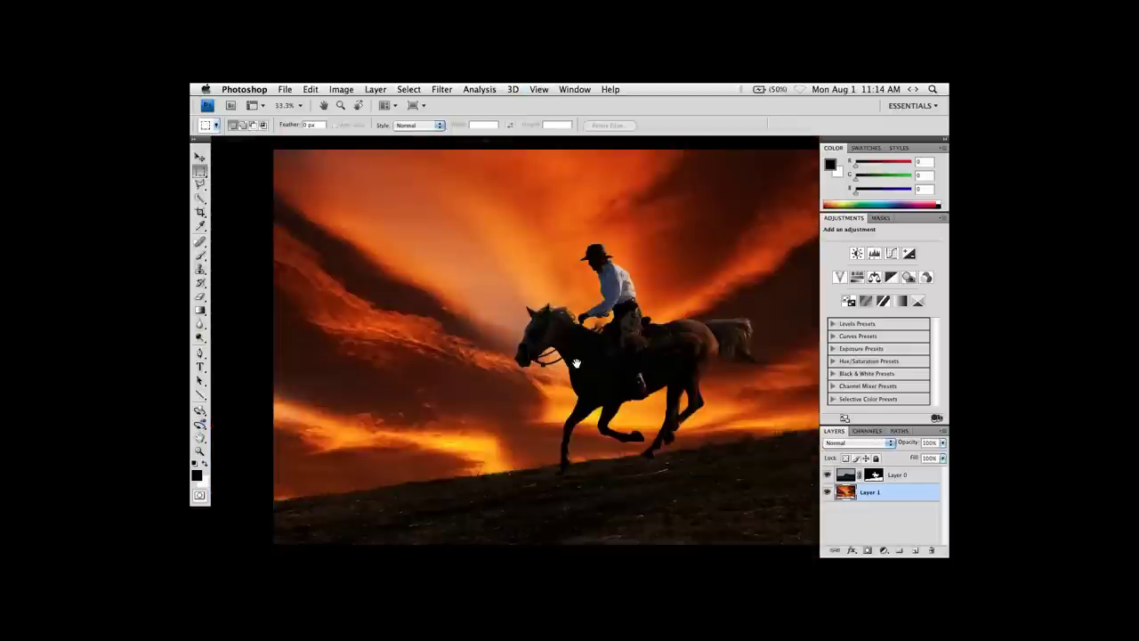
Apply Layer 0's layer mask permanently, making the horse and rider one cut-out layer.
{"action": "left_click_drag", "start_coordinate": [576, 359], "coordinate": [533, 357]}
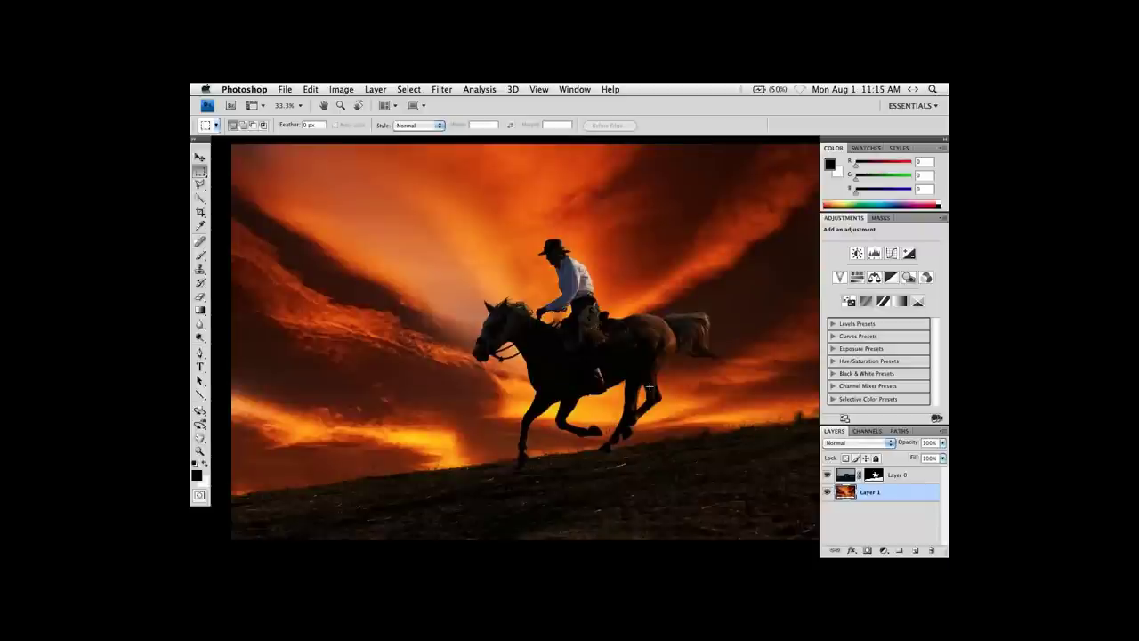
{"action": "left_click", "coordinate": [842, 477]}
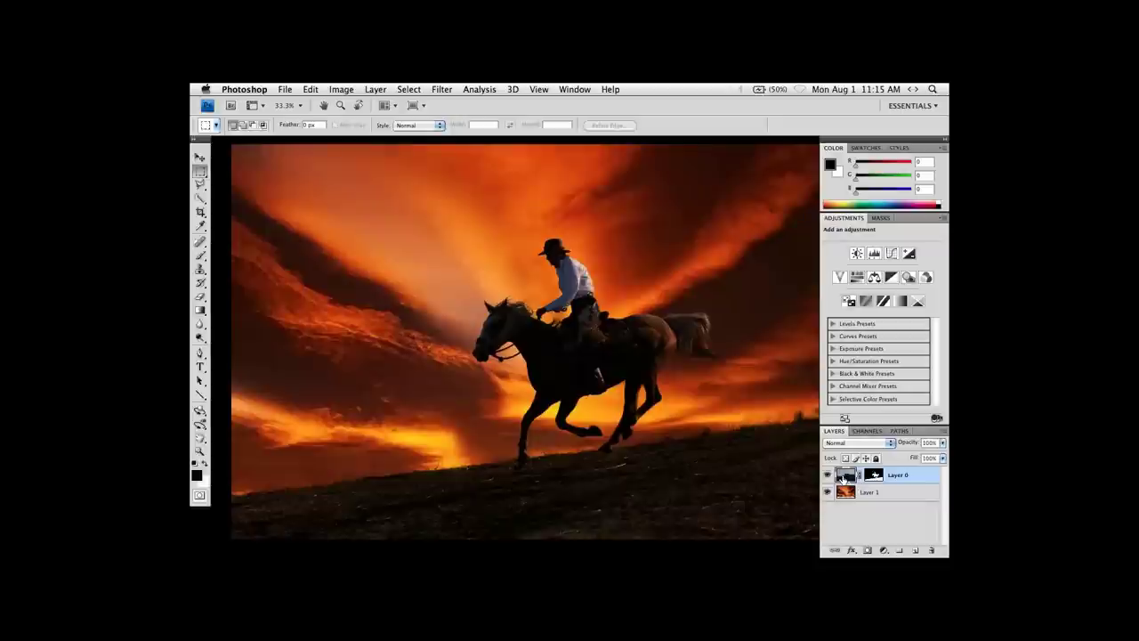
{"action": "left_click", "coordinate": [873, 476]}
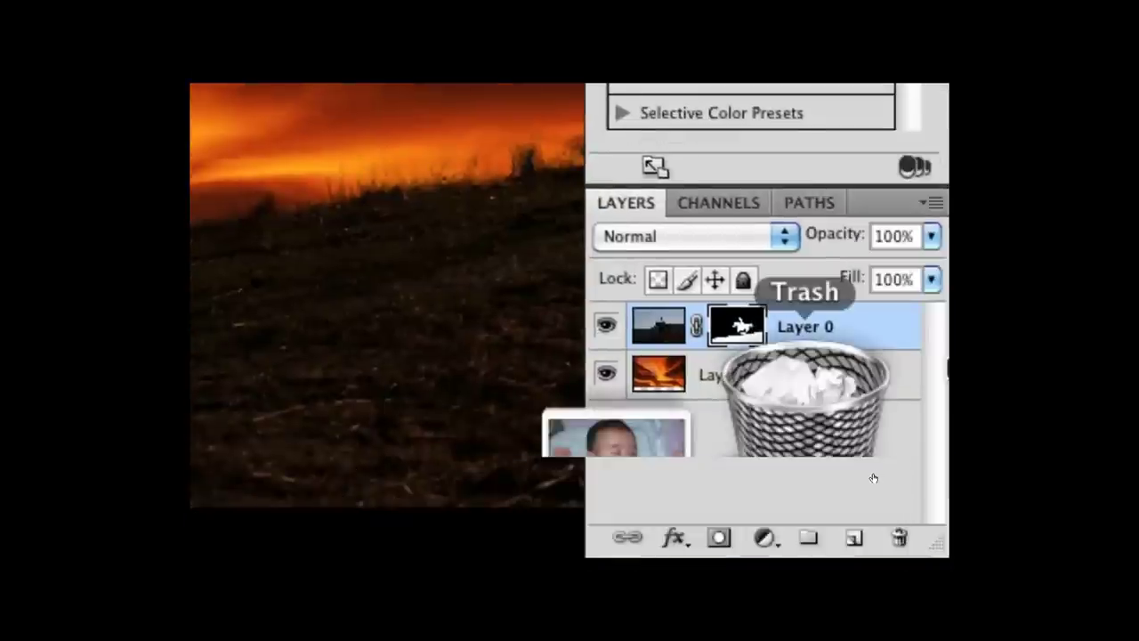
{"action": "right_click", "coordinate": [876, 478]}
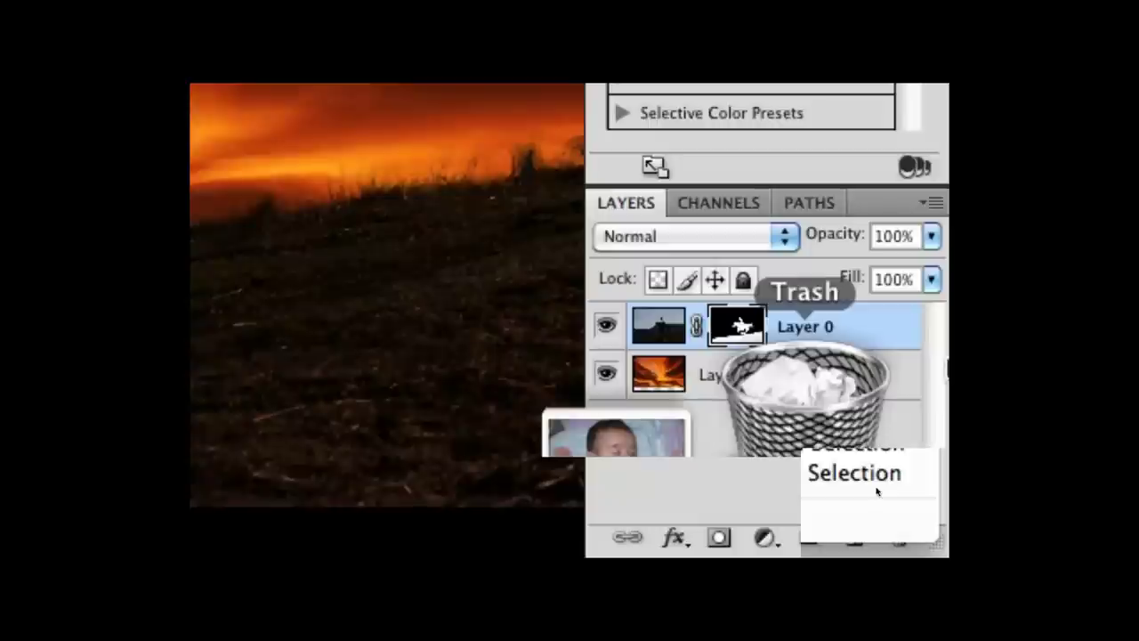
{"action": "left_click", "coordinate": [876, 490]}
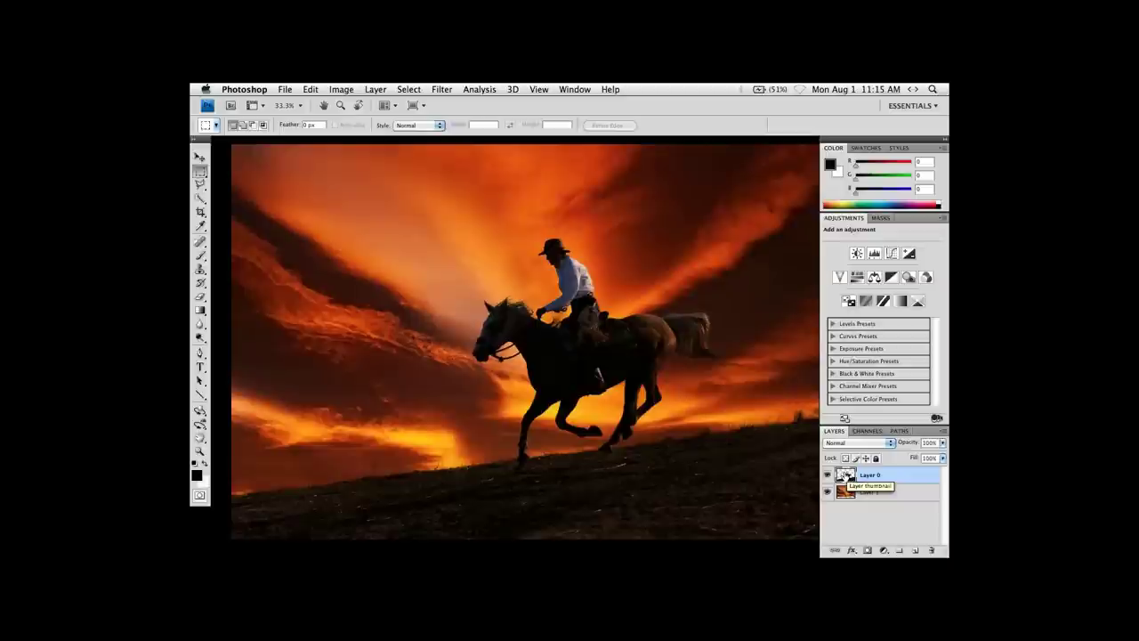
Add a Hue/Saturation adjustment clipped to Layer 0 with Lightness lowered to -81.
{"action": "left_click", "coordinate": [884, 551]}
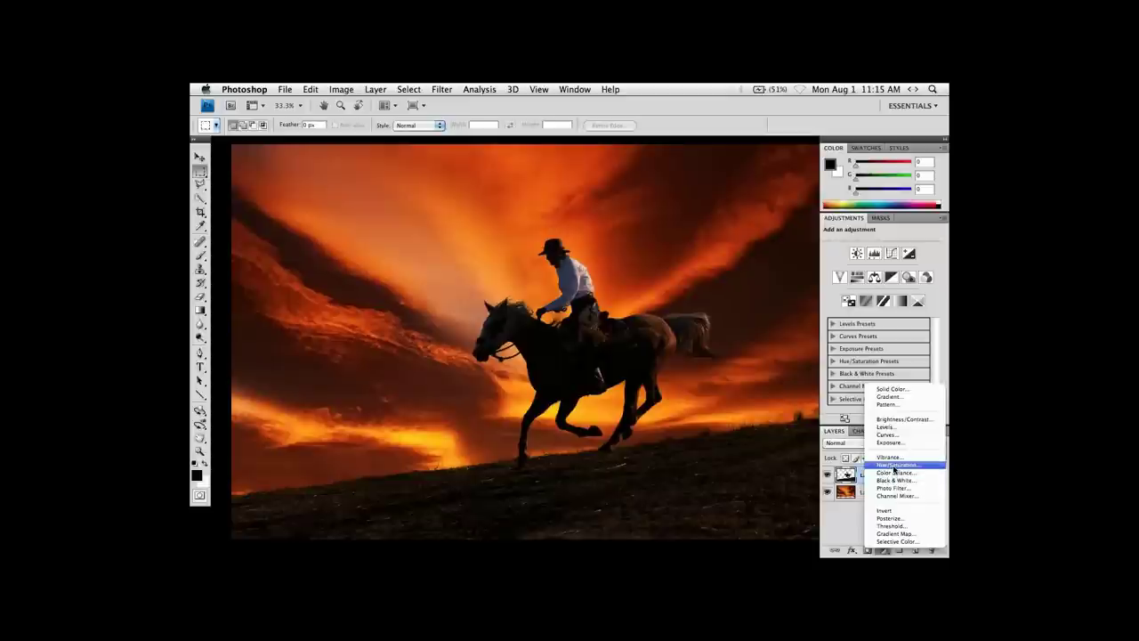
{"action": "left_click", "coordinate": [895, 466]}
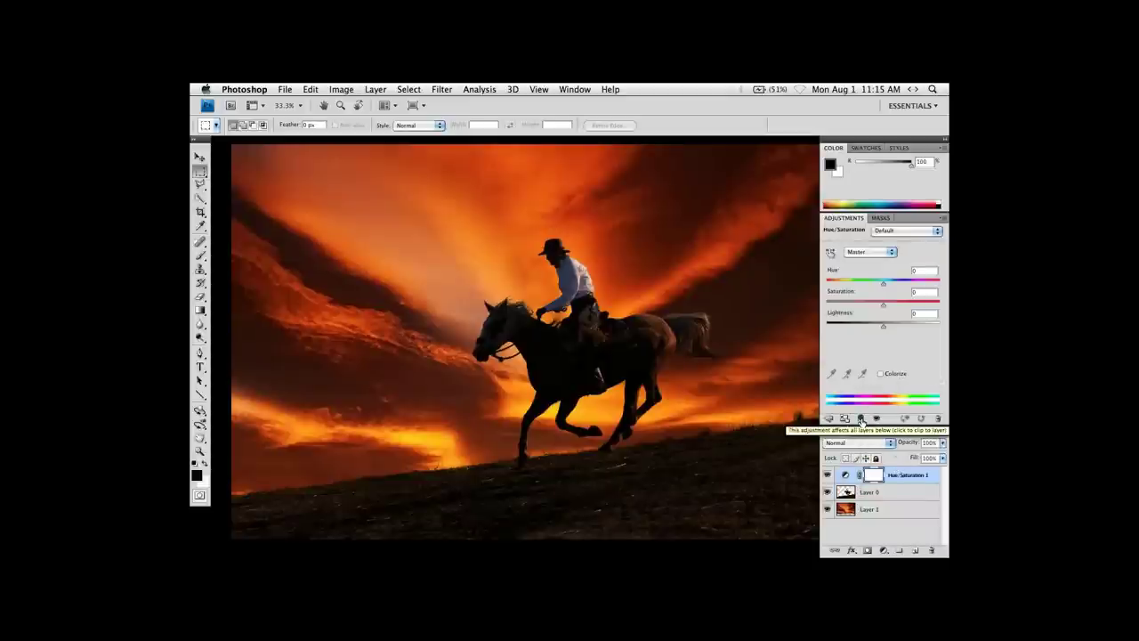
{"action": "left_click", "coordinate": [862, 419]}
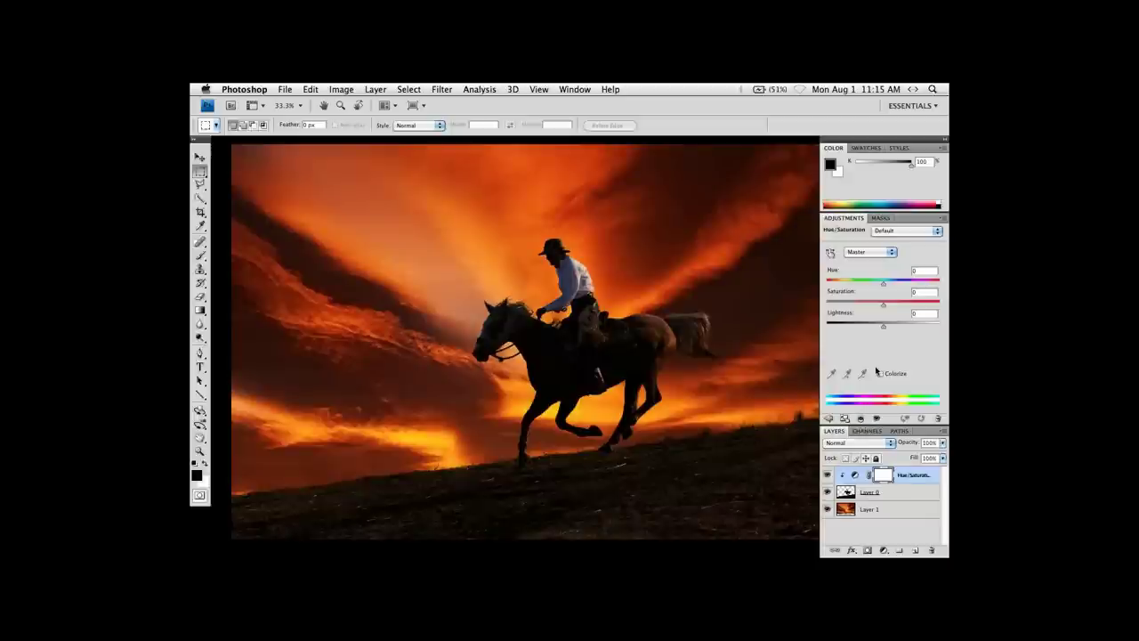
{"action": "left_click_drag", "start_coordinate": [882, 328], "coordinate": [838, 334]}
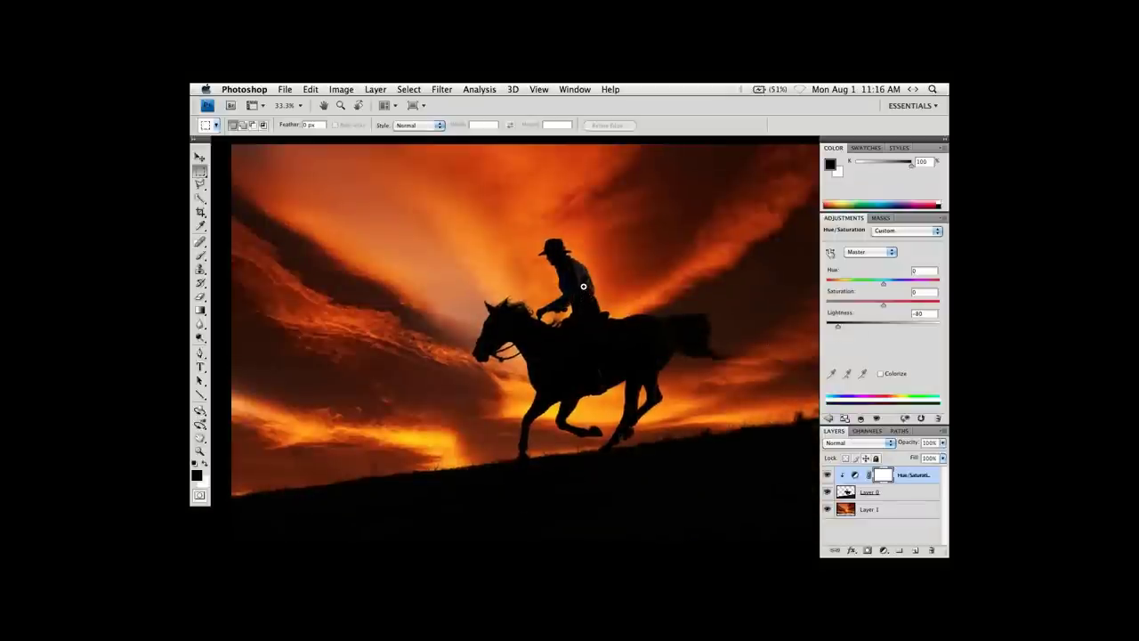
{"action": "scroll", "coordinate": [585, 296], "scroll_direction": "up", "scroll_amount": 2}
{"action": "scroll", "coordinate": [652, 303], "scroll_direction": "up", "scroll_amount": 1}
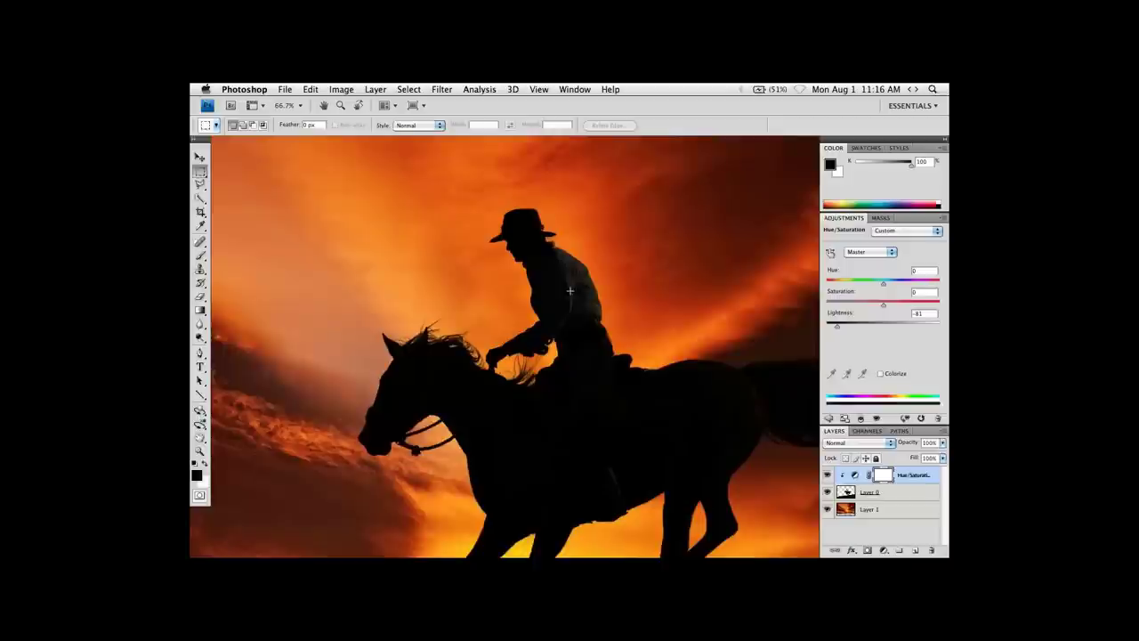
Colorize the silhouette adjustment at Hue 19, Saturation 42, Lightness -80.
{"action": "left_click", "coordinate": [881, 374]}
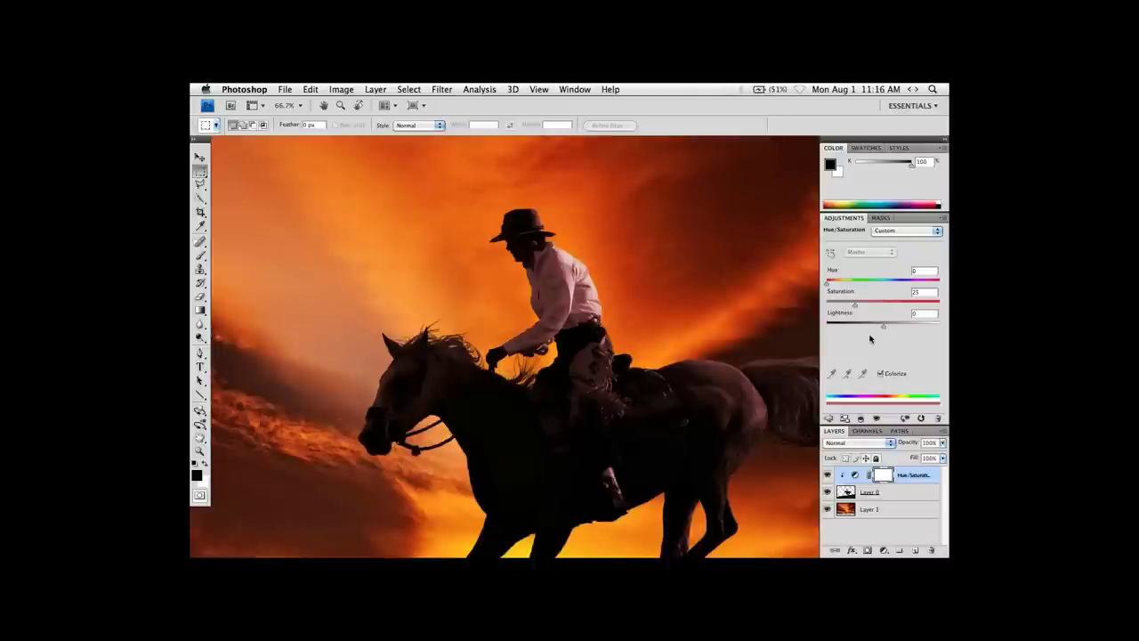
{"action": "left_click_drag", "start_coordinate": [883, 327], "coordinate": [837, 330]}
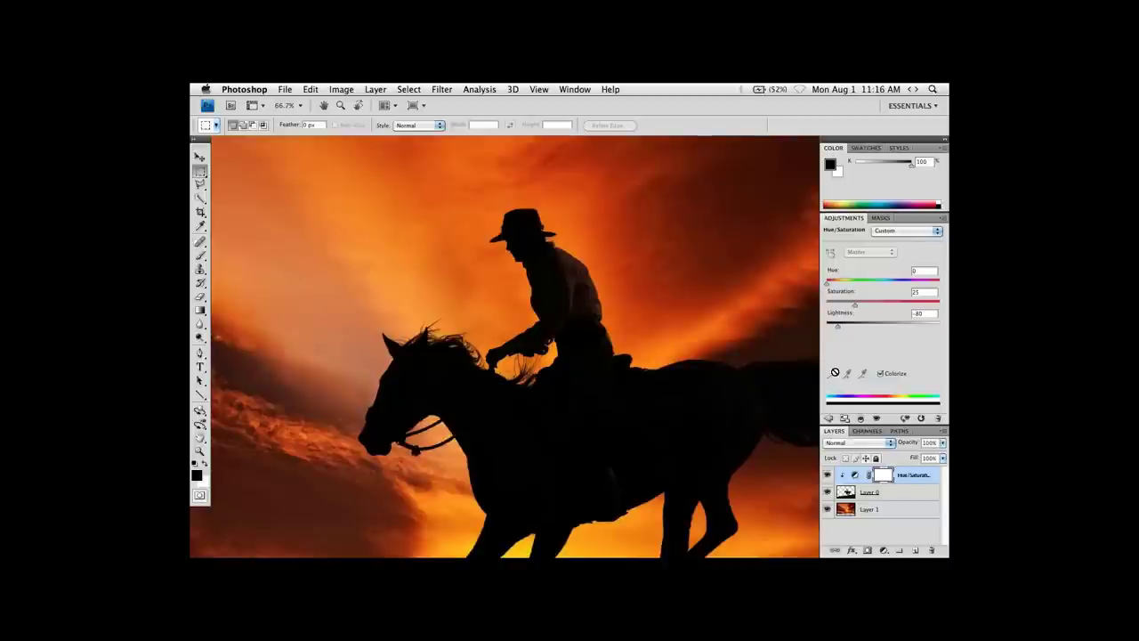
{"action": "left_click_drag", "start_coordinate": [854, 307], "coordinate": [876, 309]}
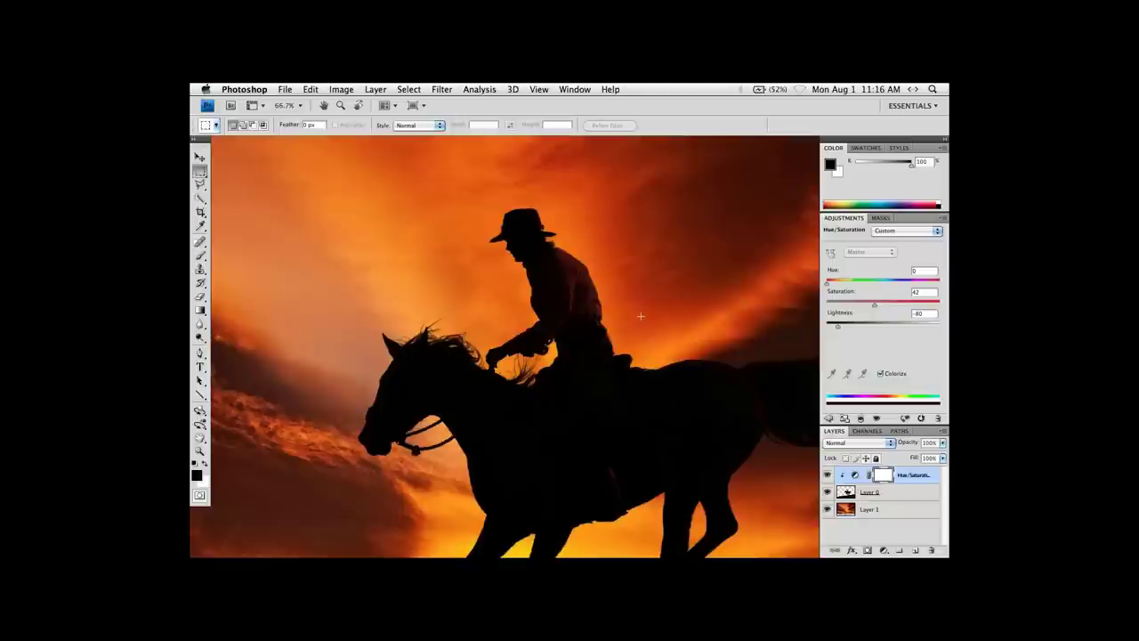
{"action": "left_click", "coordinate": [584, 305], "text": "super"}
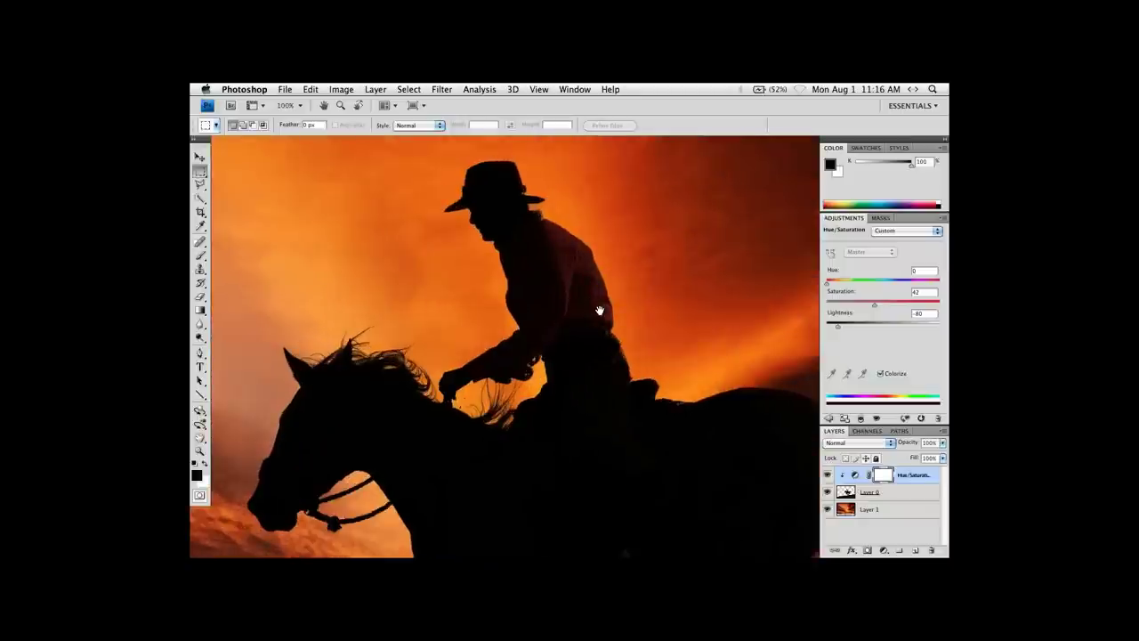
{"action": "scroll", "coordinate": [586, 298], "scroll_direction": "up", "scroll_amount": 1}
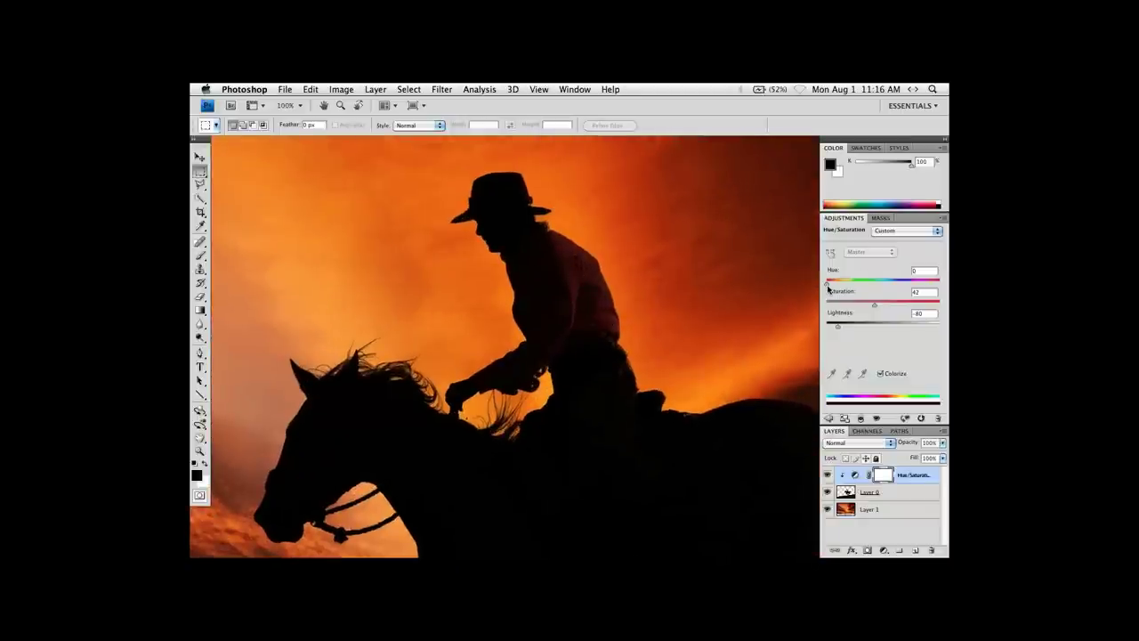
{"action": "left_click_drag", "start_coordinate": [858, 283], "coordinate": [833, 289]}
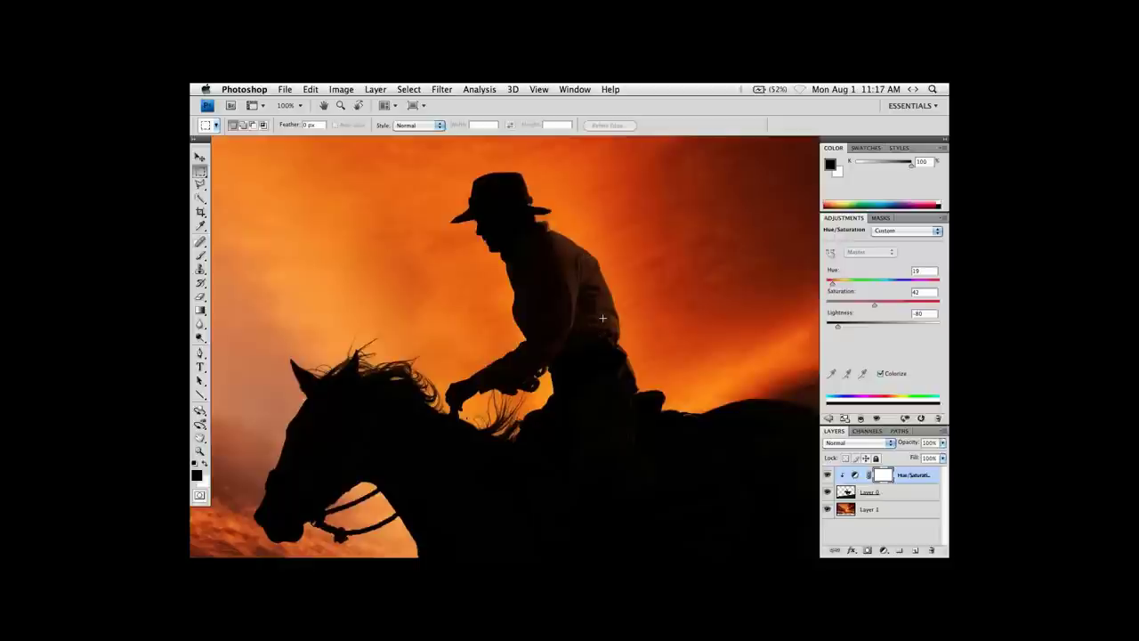
Toggle the adjustment's visibility to compare, then fit the whole image in the window.
{"action": "left_click", "coordinate": [827, 477]}
{"action": "left_click", "coordinate": [828, 478]}
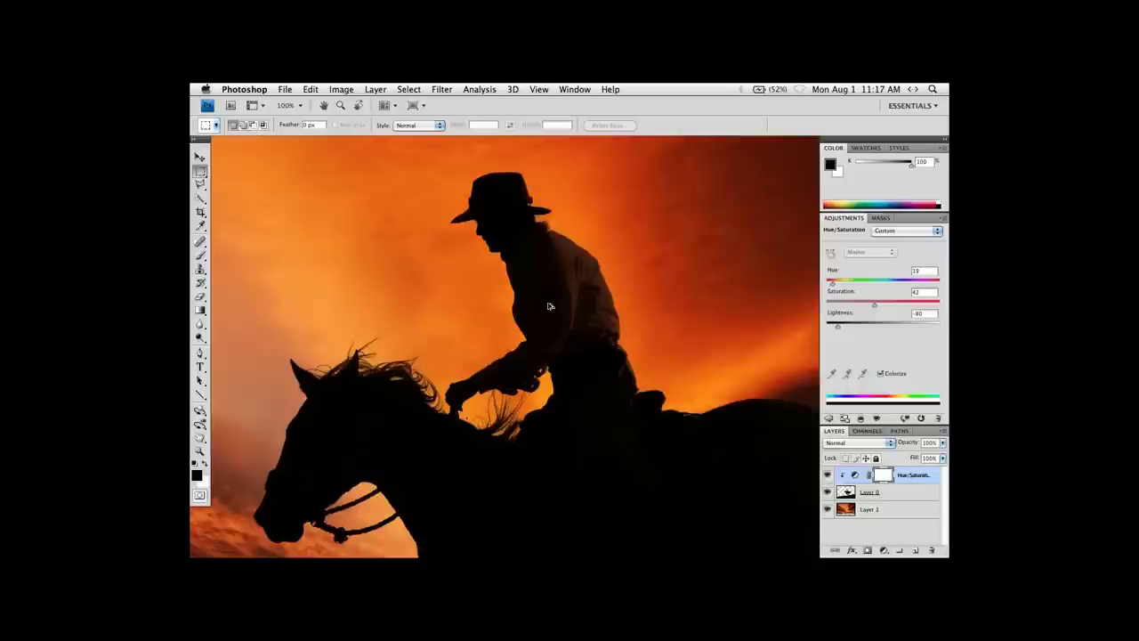
{"action": "key", "text": "super+0"}
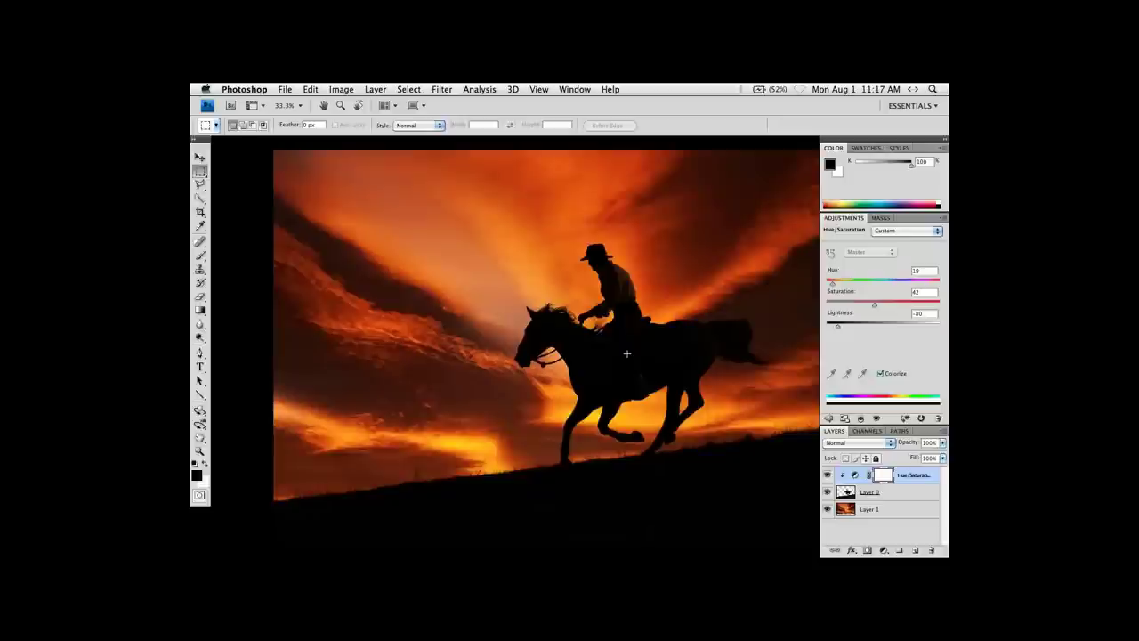
{"action": "left_click", "coordinate": [577, 397], "text": "super"}
{"action": "left_click", "coordinate": [577, 397], "text": "super"}
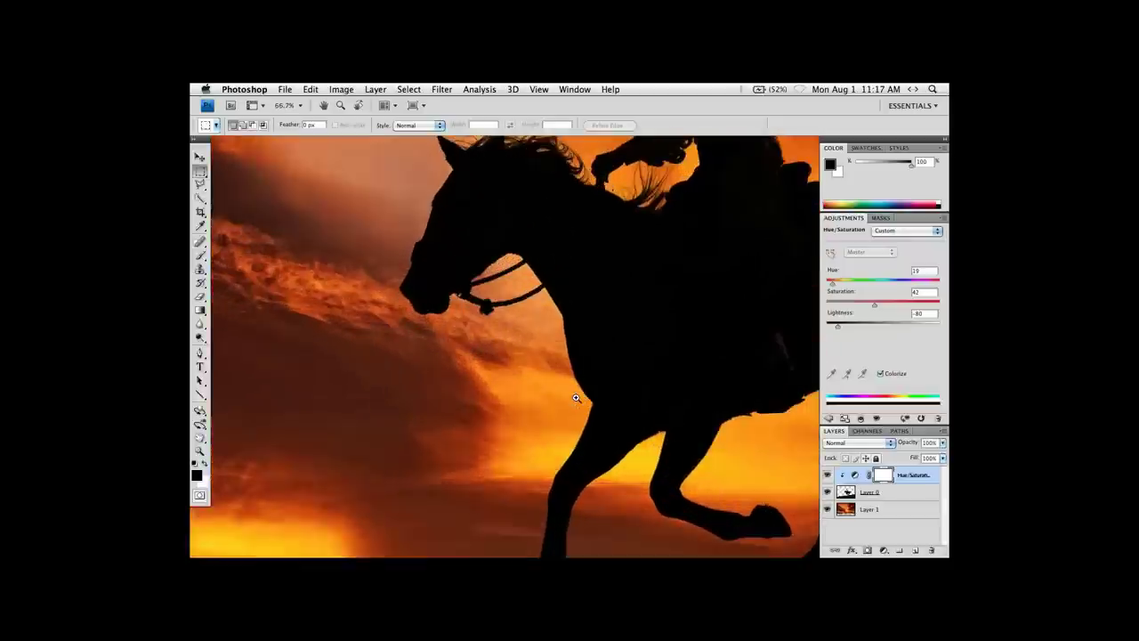
{"action": "left_click", "coordinate": [630, 320], "text": "alt"}
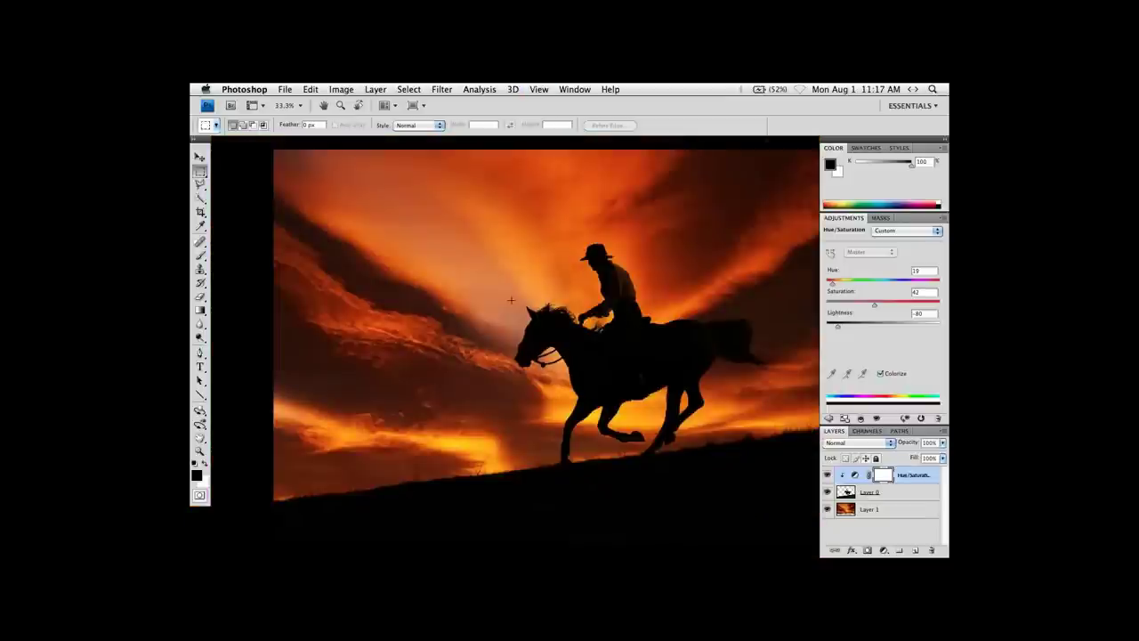
{"action": "key", "text": "a"}
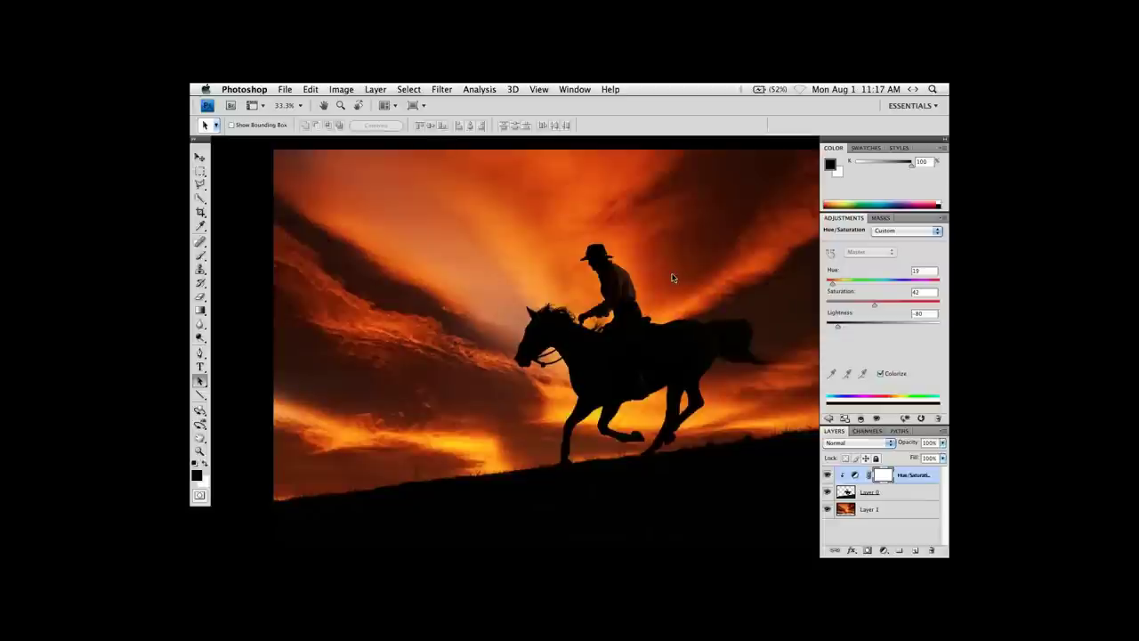
{"action": "left_click", "coordinate": [564, 384]}
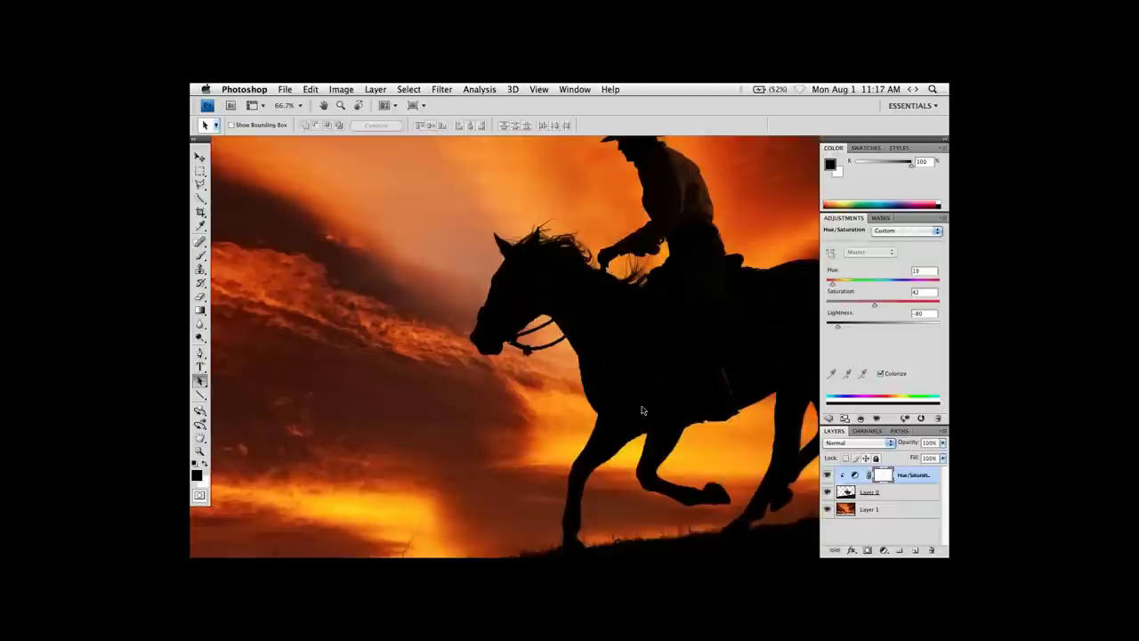
Duplicate the sunset Layer 1 and move the copy to the top of the layer stack.
{"action": "left_click", "coordinate": [845, 512]}
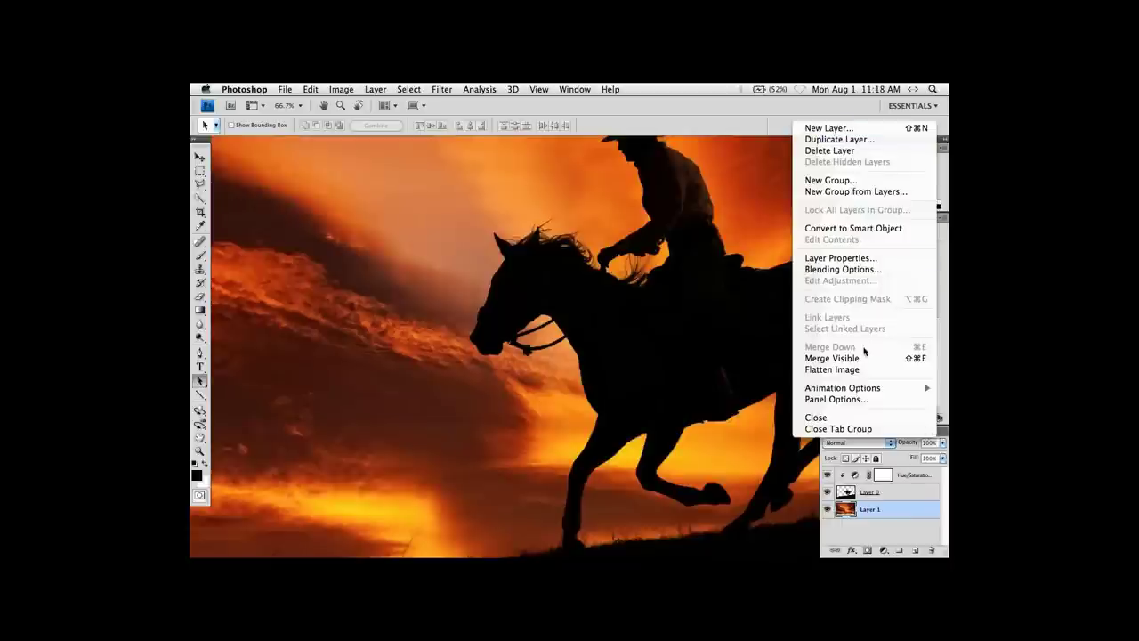
{"action": "left_click", "coordinate": [835, 139]}
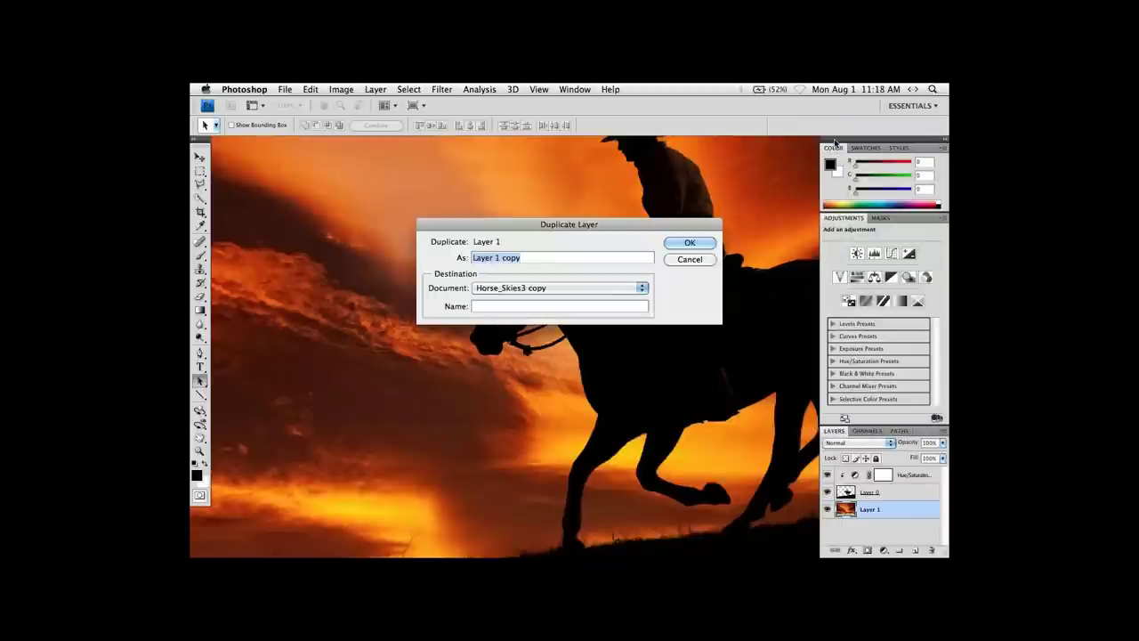
{"action": "left_click", "coordinate": [687, 244]}
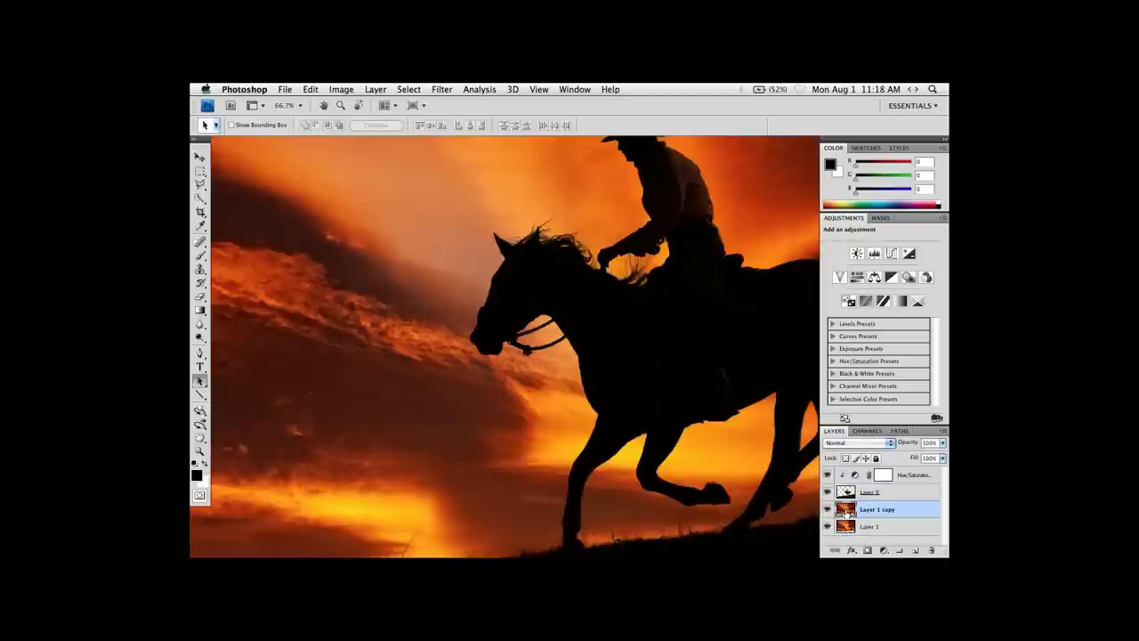
{"action": "left_click_drag", "start_coordinate": [846, 509], "coordinate": [847, 474]}
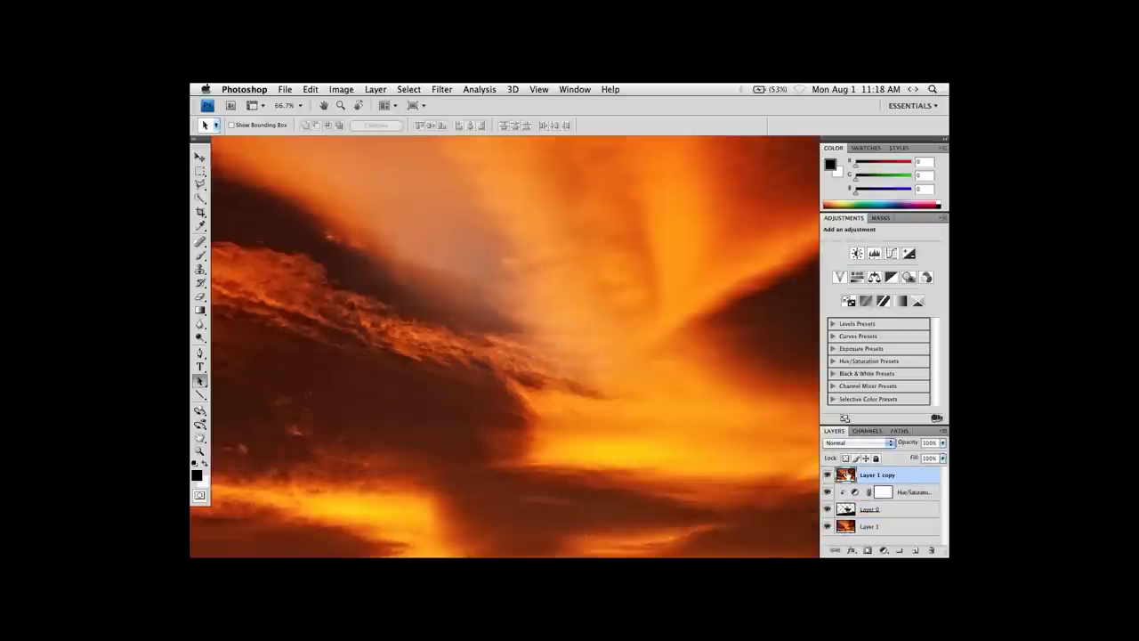
{"action": "key", "text": "super+minus"}
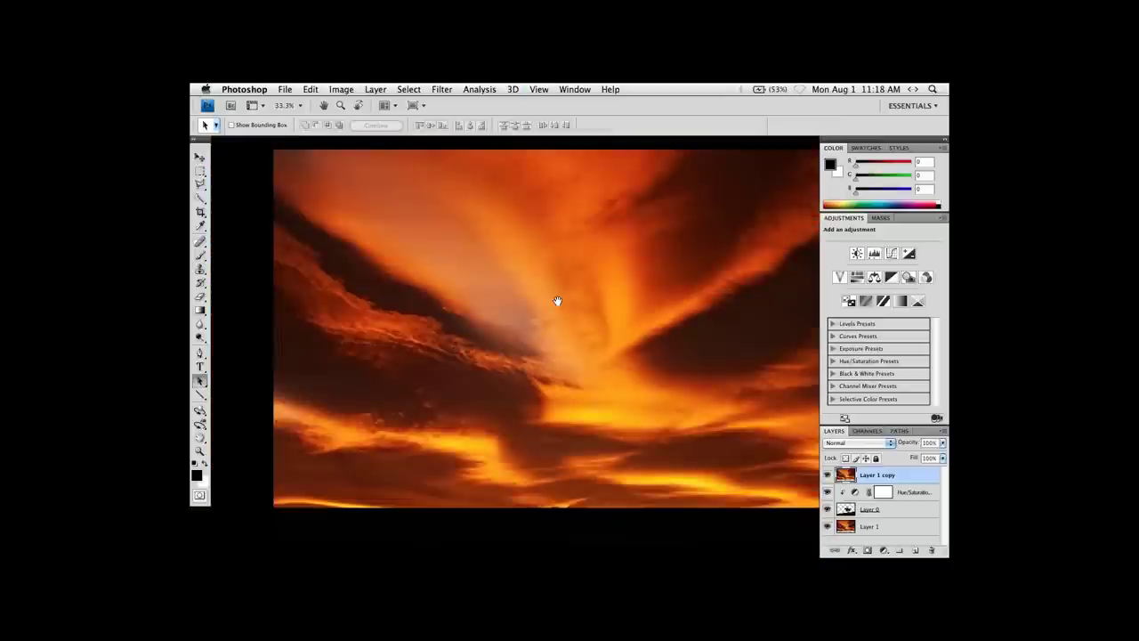
{"action": "left_click_drag", "start_coordinate": [557, 301], "coordinate": [514, 310]}
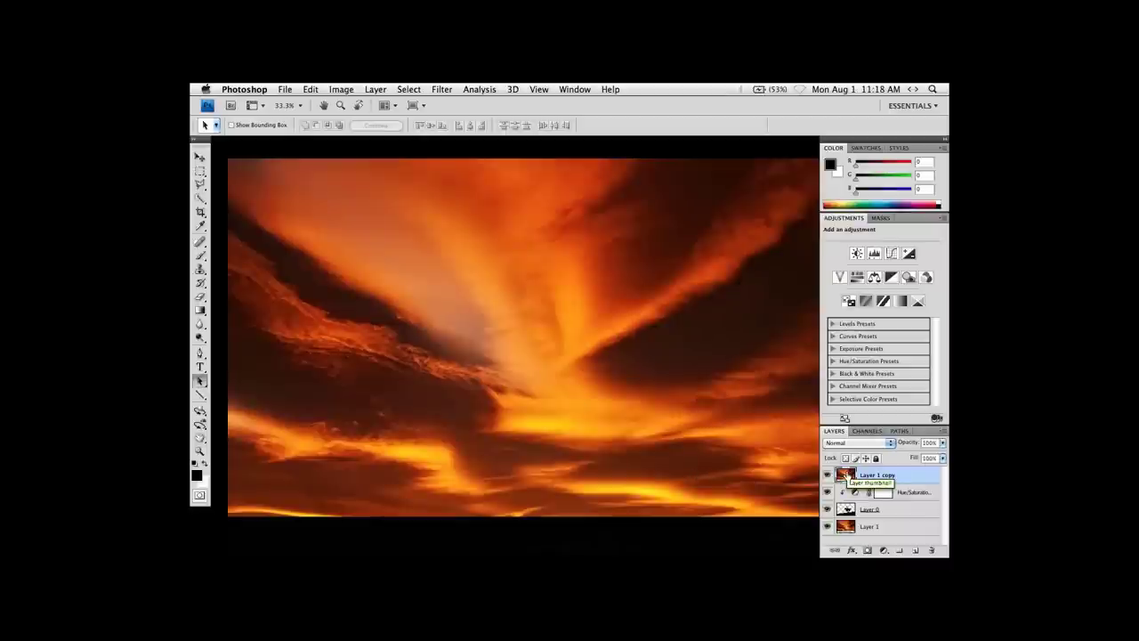
Rename the Layer 1 copy to 'Glow'.
{"action": "double_click", "coordinate": [865, 476]}
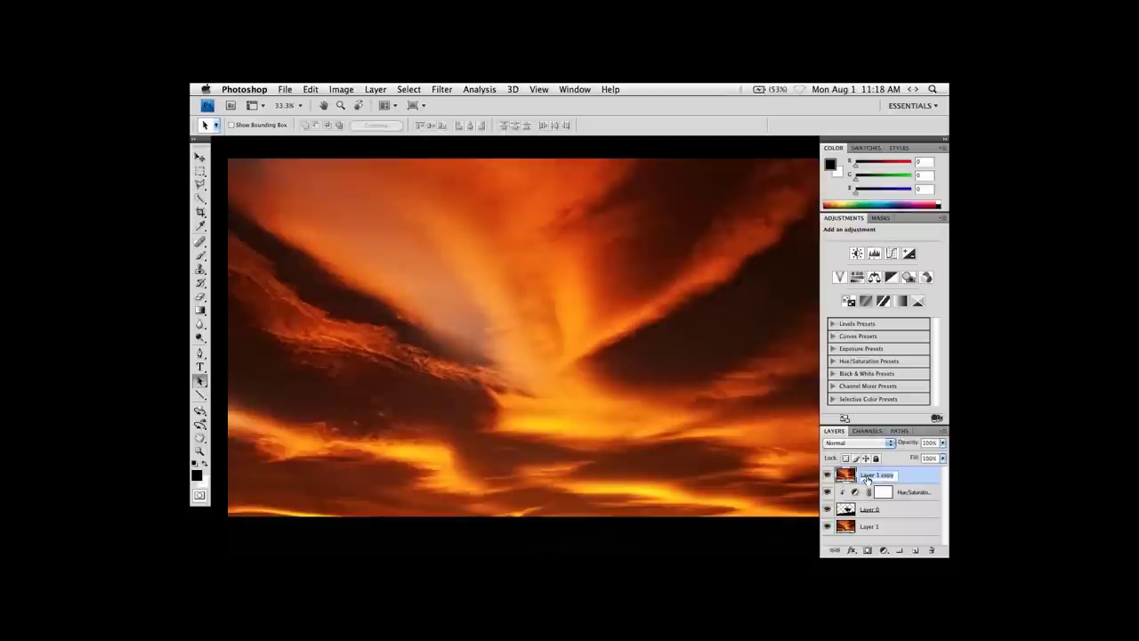
{"action": "type", "text": "Clo"}
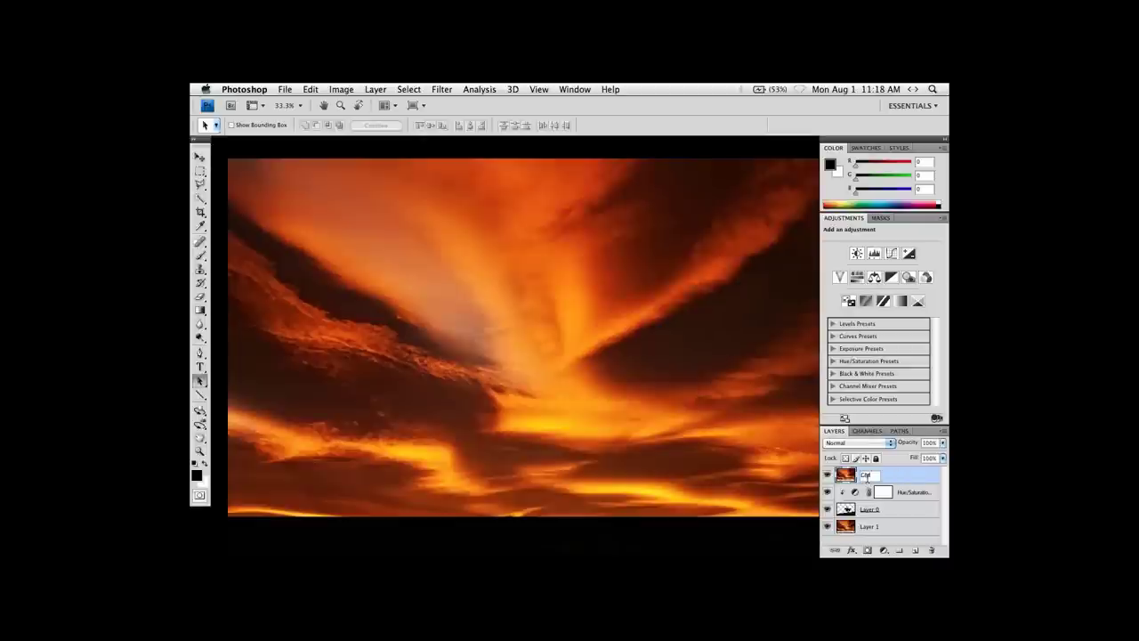
{"action": "type", "text": "w"}
{"action": "key", "text": "Return"}
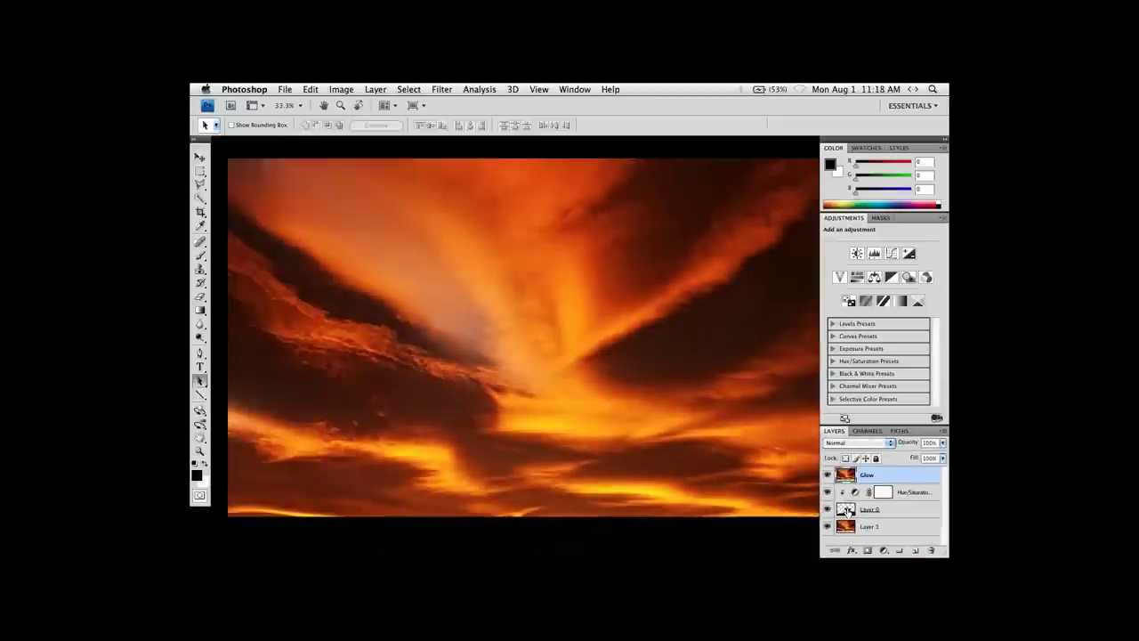
Load Layer 0's silhouette as a selection and fill it with black on the Glow layer.
{"action": "left_click", "coordinate": [847, 511]}
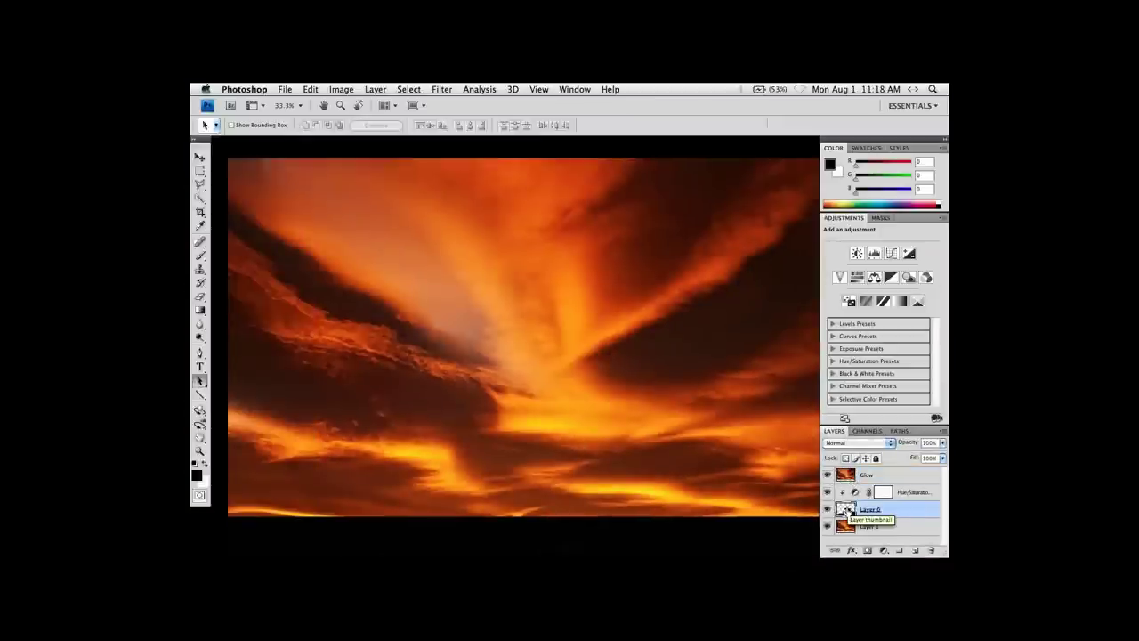
{"action": "left_click", "coordinate": [847, 511], "text": "super"}
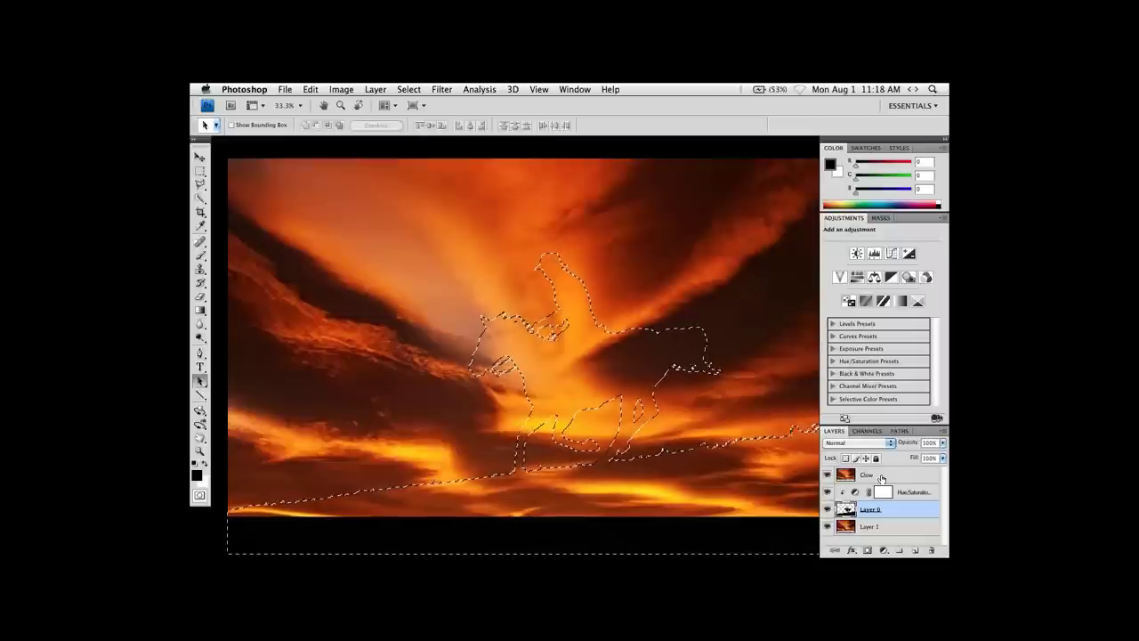
{"action": "left_click", "coordinate": [846, 477]}
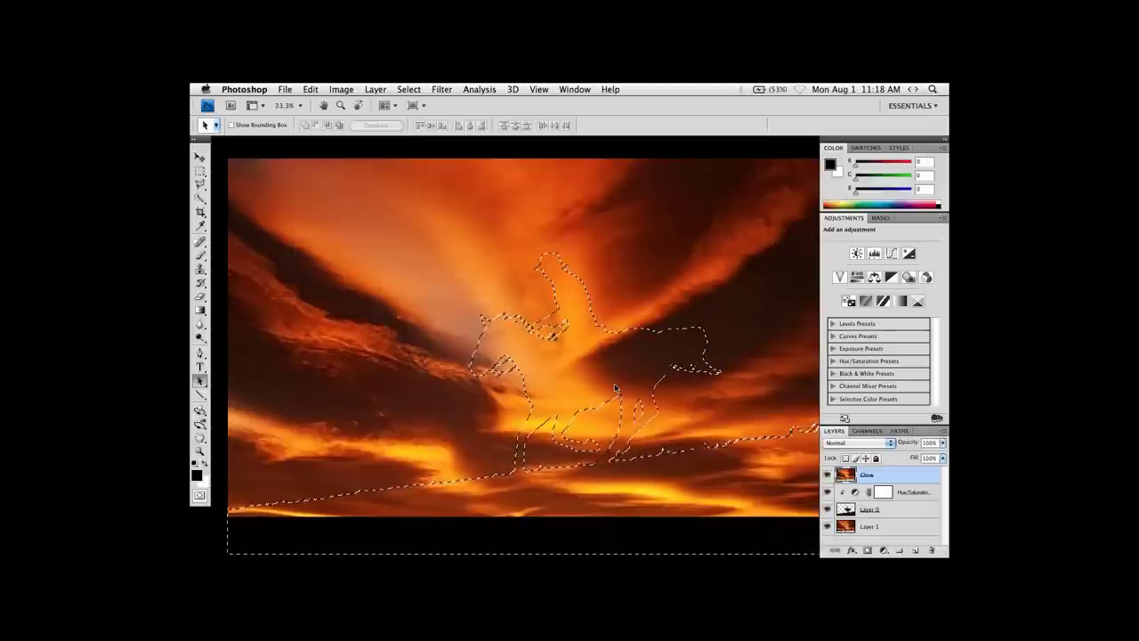
{"action": "left_click", "coordinate": [311, 89]}
{"action": "left_click", "coordinate": [340, 267]}
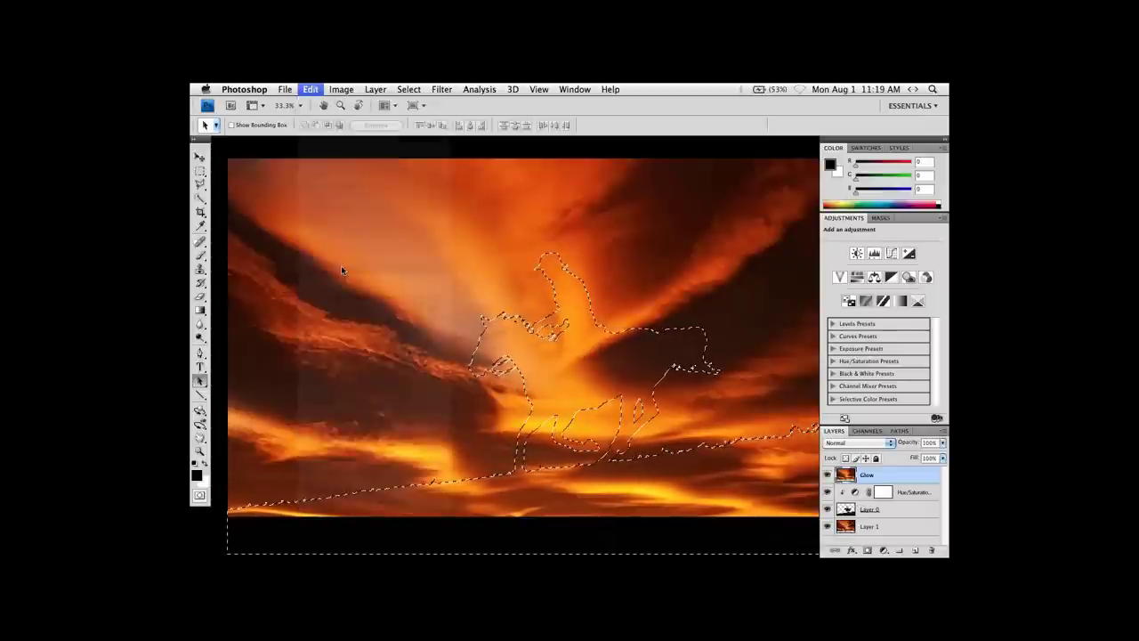
{"action": "left_click", "coordinate": [519, 245]}
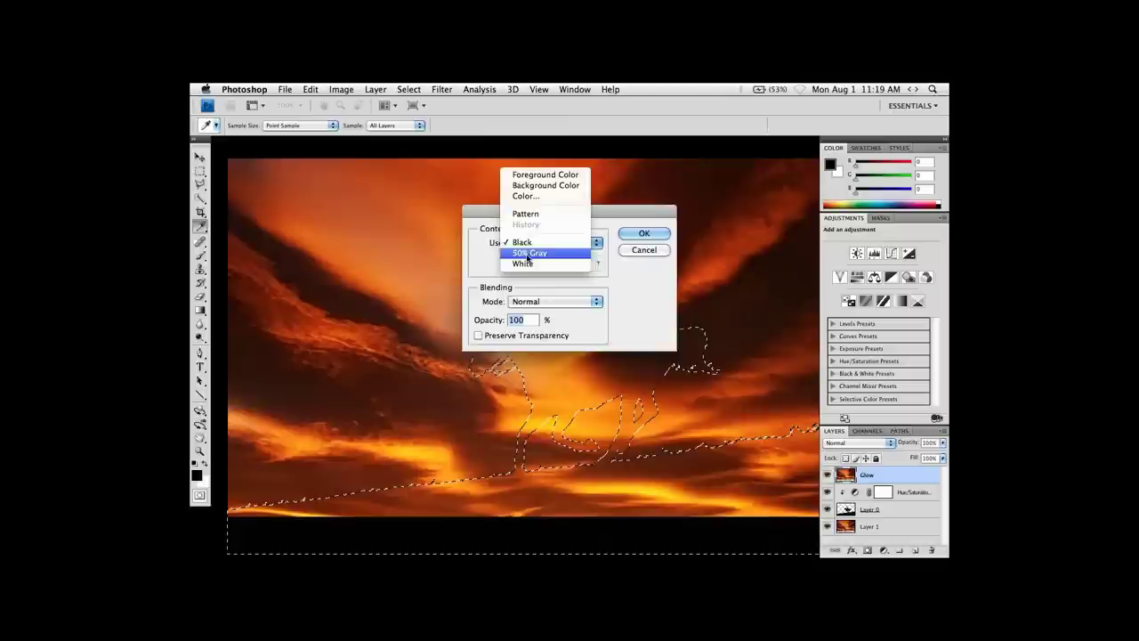
{"action": "left_click", "coordinate": [525, 242]}
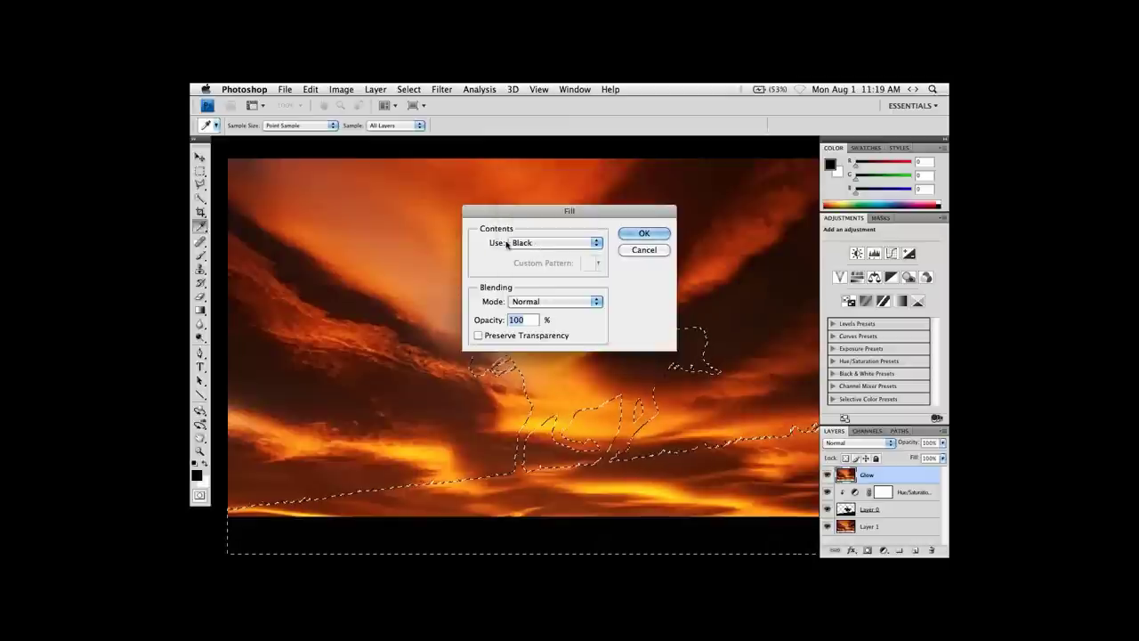
{"action": "left_click", "coordinate": [643, 234]}
{"action": "key", "text": "a"}
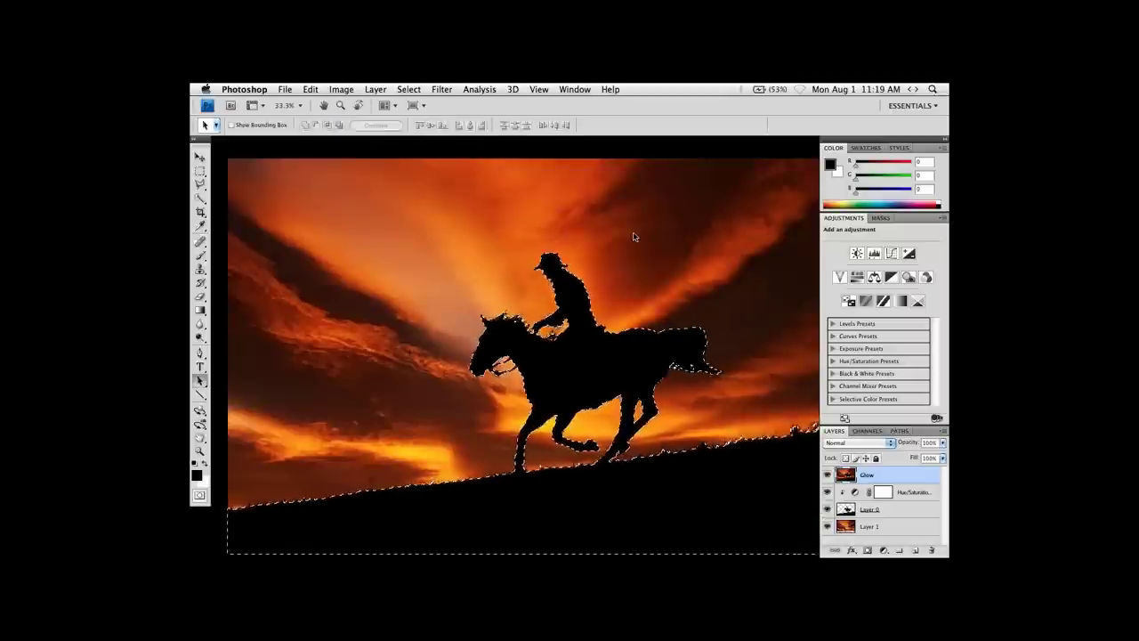
Deselect the silhouette and zoom in to inspect the horse's head and mane edges.
{"action": "key", "text": "super+d"}
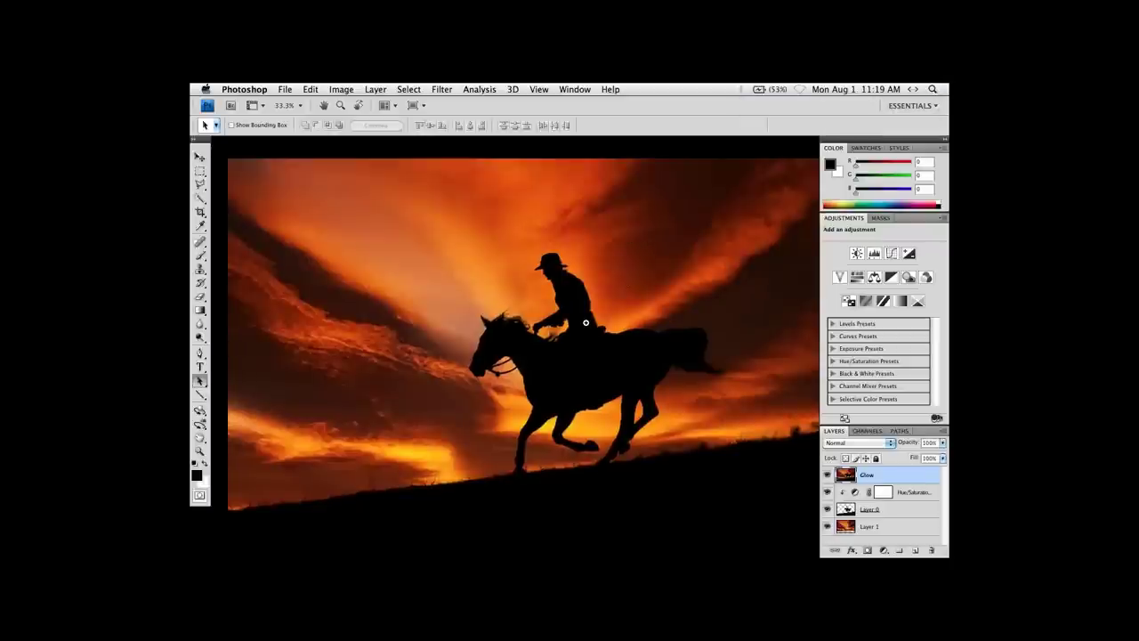
{"action": "scroll", "coordinate": [586, 322], "scroll_direction": "up", "scroll_amount": 5}
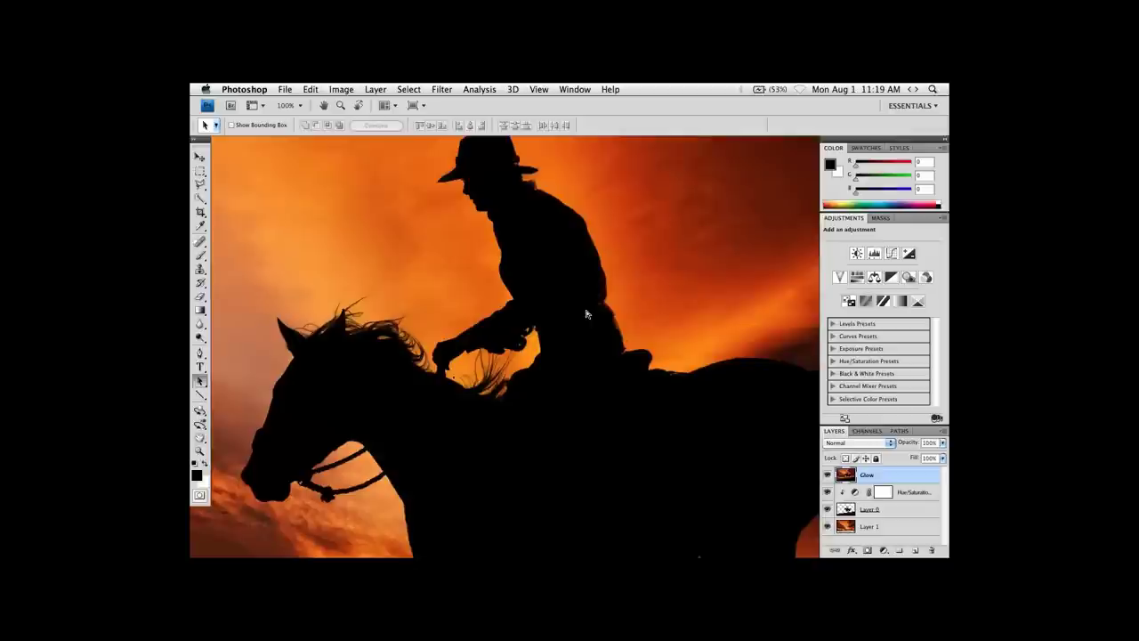
{"action": "key", "text": "super+minus"}
{"action": "key", "text": "super+minus"}
{"action": "key", "text": "super+minus"}
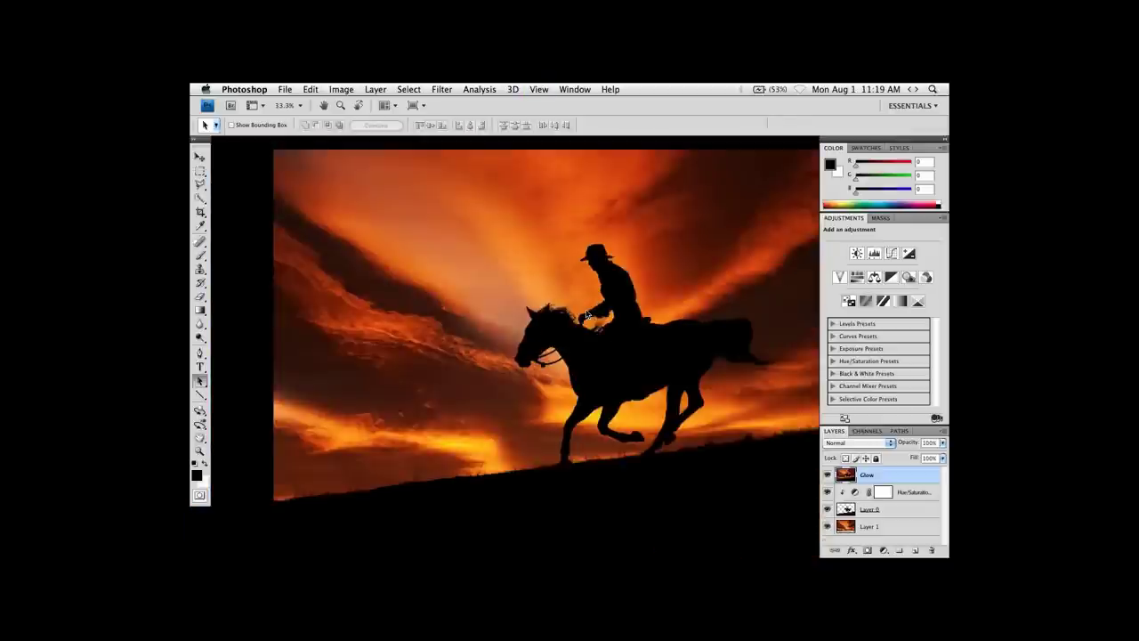
{"action": "scroll", "coordinate": [587, 316], "scroll_direction": "up", "scroll_amount": 5}
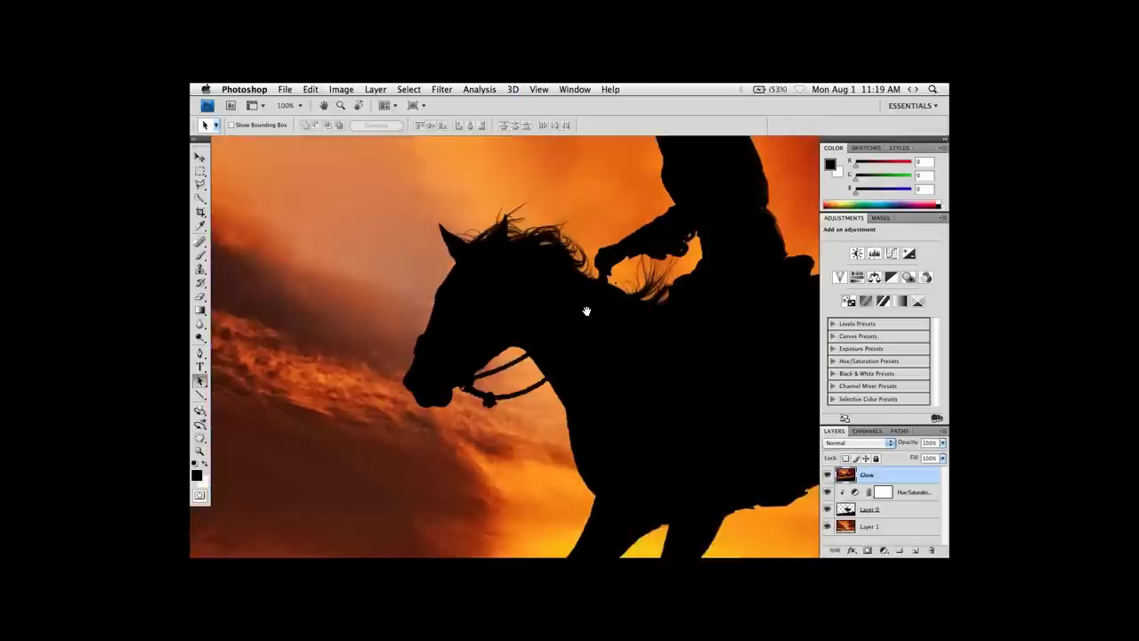
{"action": "left_click_drag", "start_coordinate": [738, 326], "coordinate": [592, 421]}
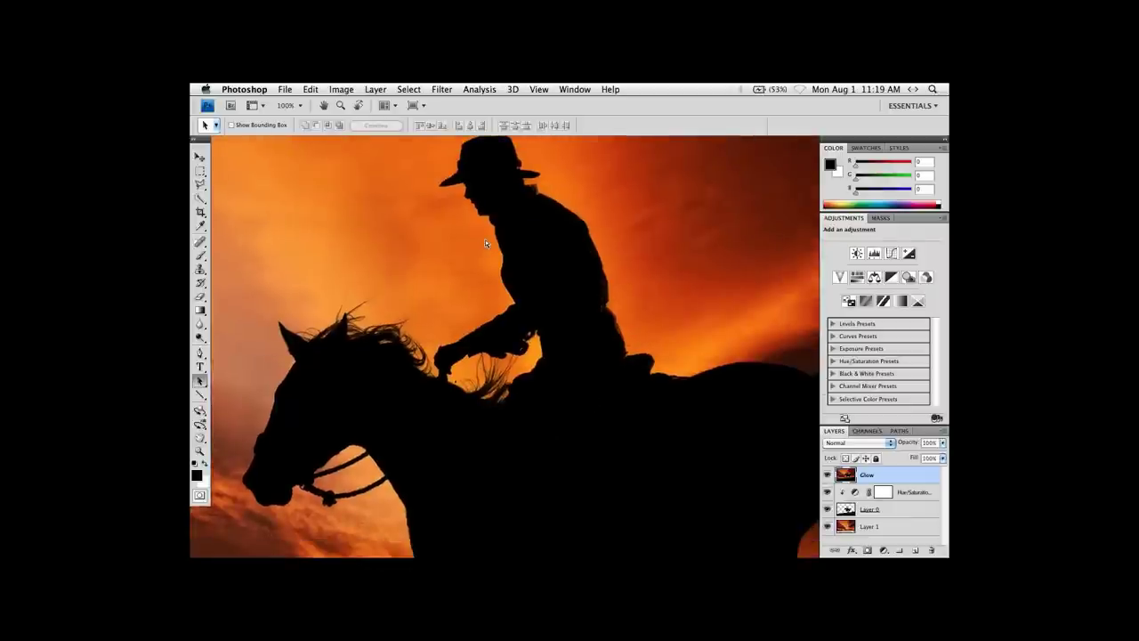
{"action": "key", "text": "super+minus"}
{"action": "key", "text": "super+minus"}
{"action": "key", "text": "super+minus"}
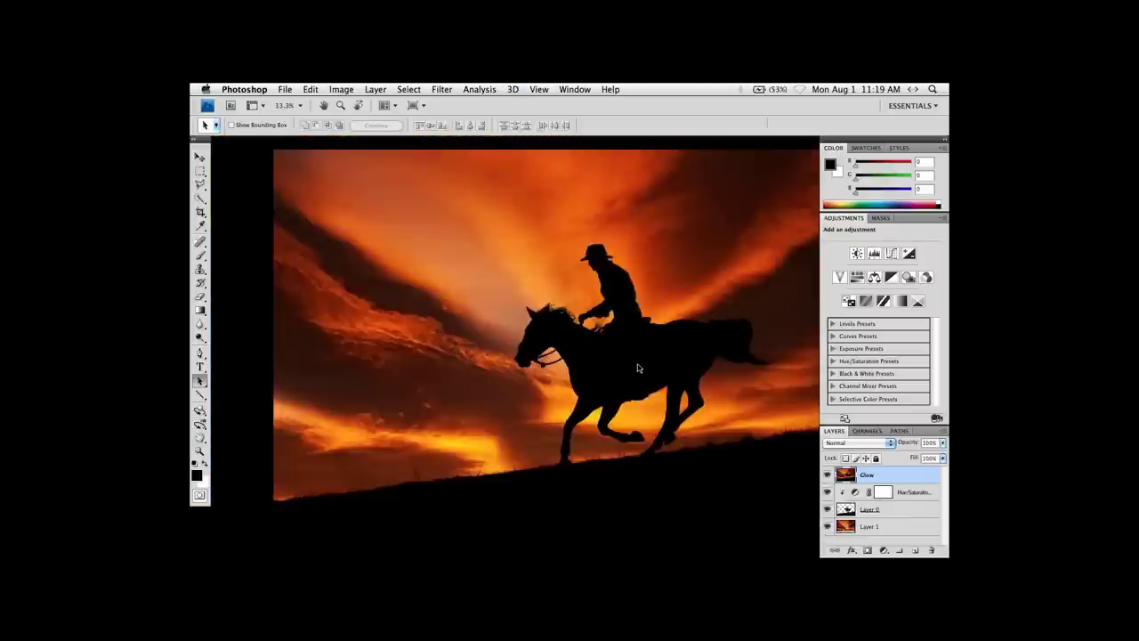
{"action": "scroll", "coordinate": [623, 360], "scroll_direction": "right", "scroll_amount": 3}
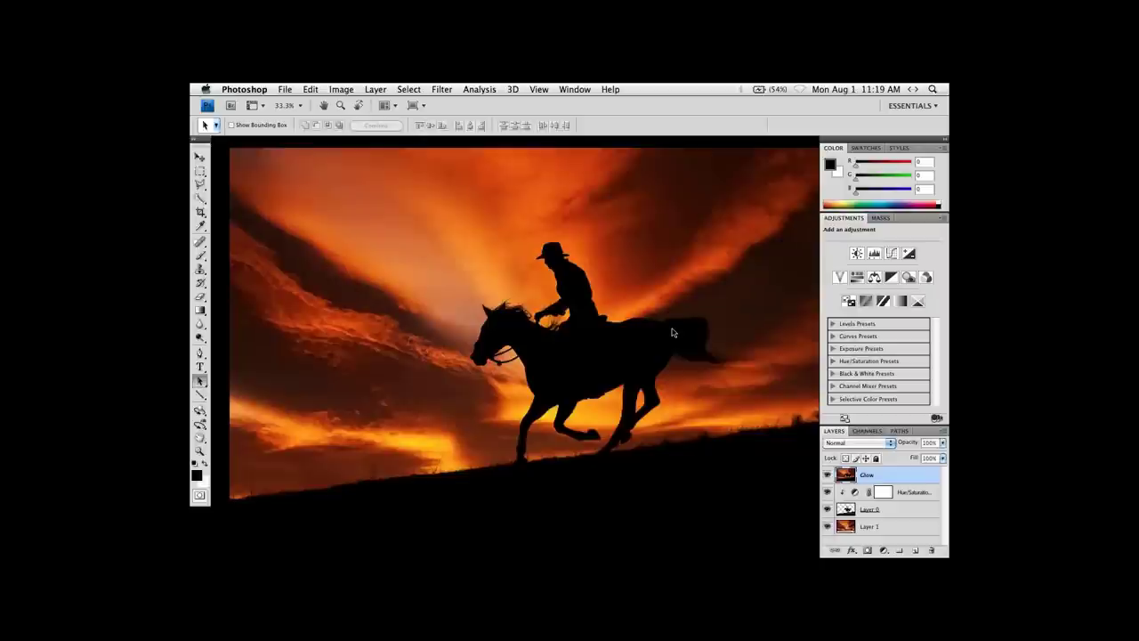
Apply Levels to the Glow layer's sky with input levels 14, 1.00 and 191.
{"action": "left_click", "coordinate": [341, 89]}
{"action": "mouse_move", "coordinate": [384, 123]}
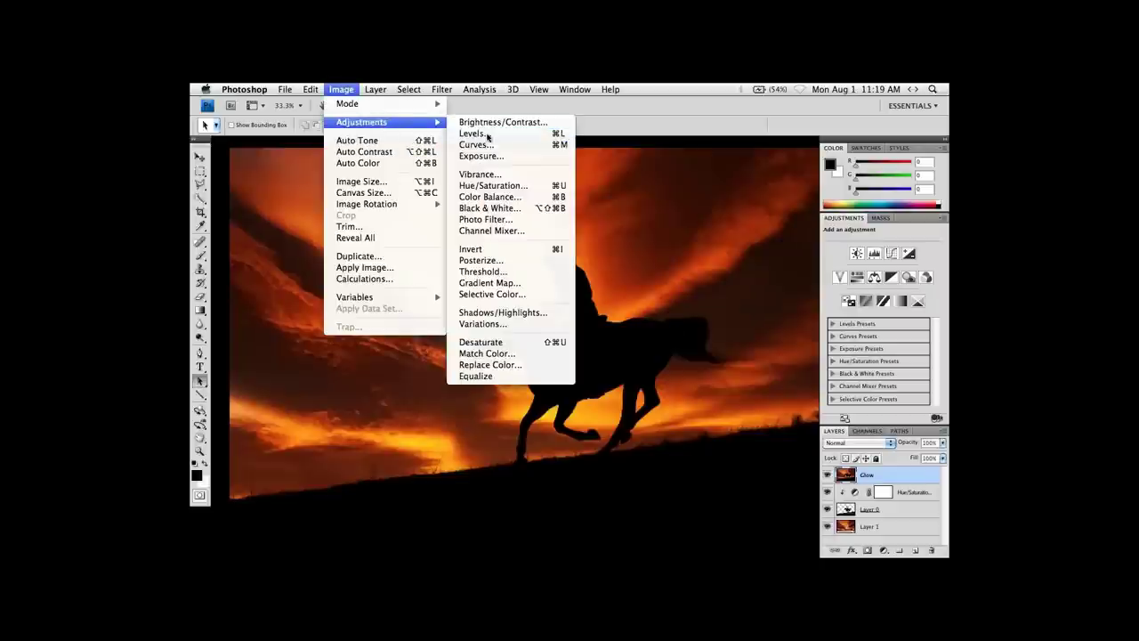
{"action": "left_click", "coordinate": [473, 133]}
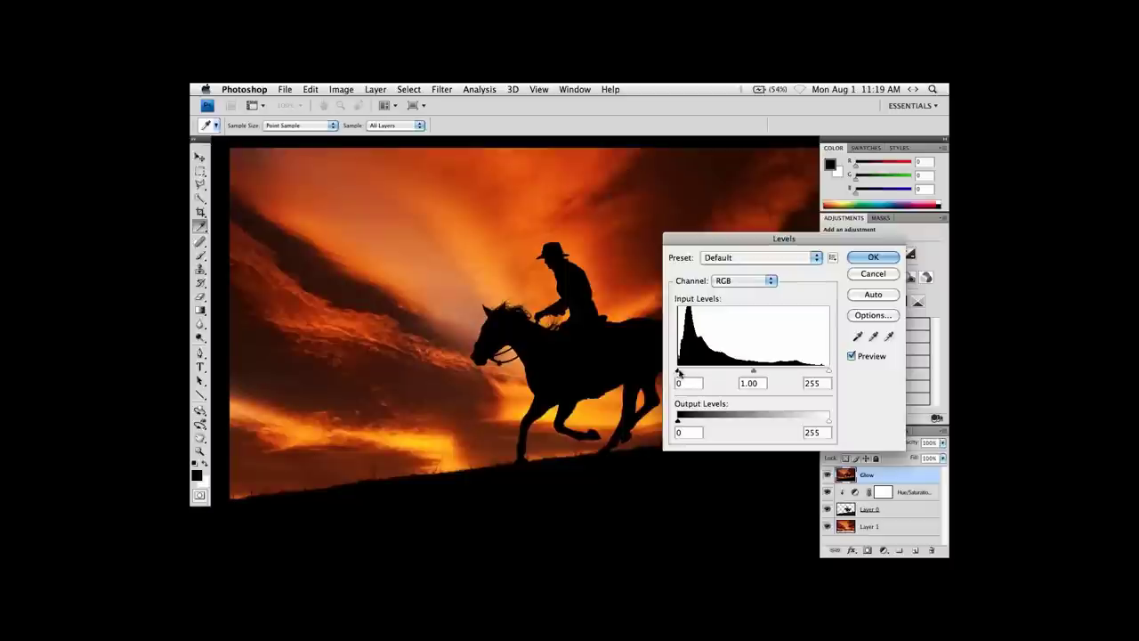
{"action": "left_click_drag", "start_coordinate": [680, 372], "coordinate": [700, 372]}
{"action": "left_click_drag", "start_coordinate": [829, 372], "coordinate": [793, 374]}
{"action": "left_click_drag", "start_coordinate": [779, 242], "coordinate": [807, 315]}
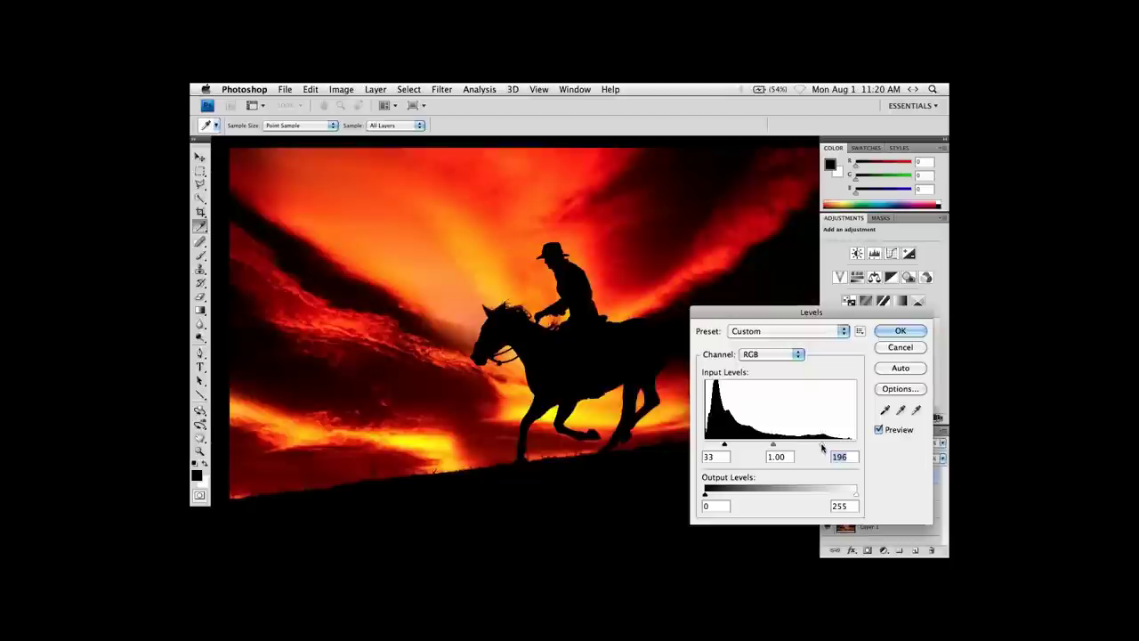
{"action": "left_click_drag", "start_coordinate": [821, 445], "coordinate": [821, 447]}
{"action": "left_click_drag", "start_coordinate": [783, 312], "coordinate": [808, 343]}
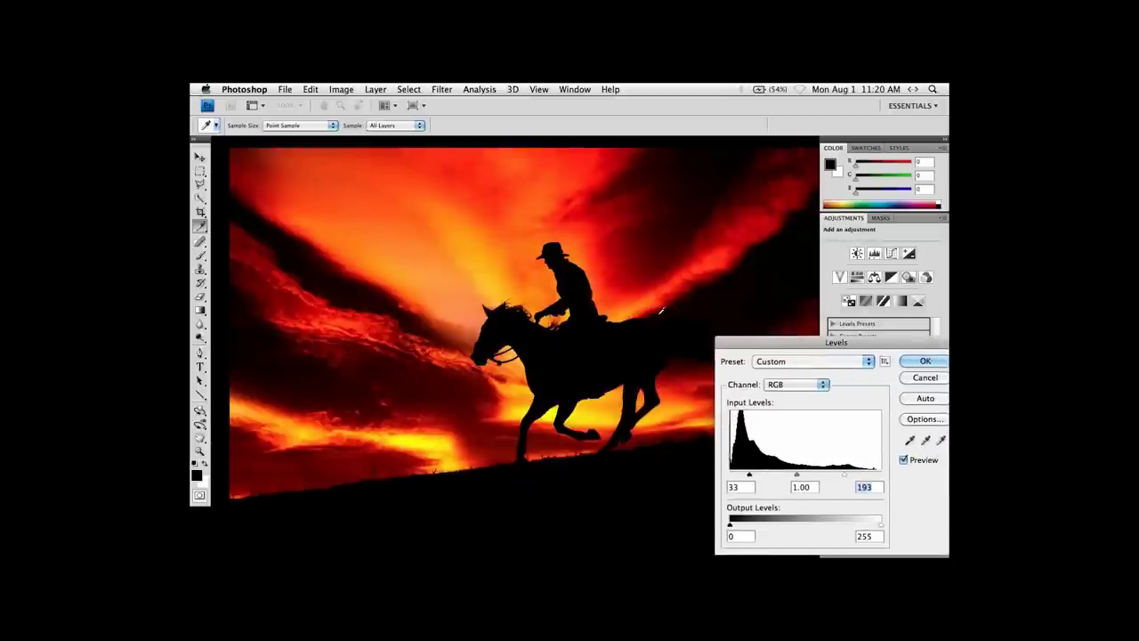
{"action": "left_click_drag", "start_coordinate": [749, 475], "coordinate": [738, 476]}
{"action": "left_click", "coordinate": [738, 476]}
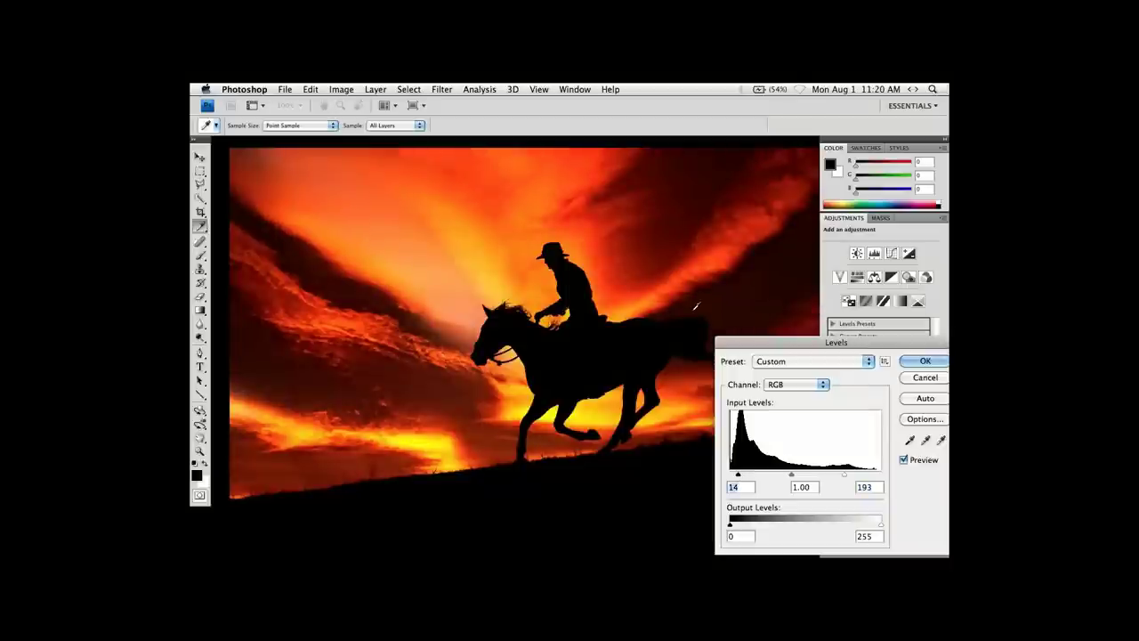
{"action": "left_click_drag", "start_coordinate": [763, 345], "coordinate": [774, 327]}
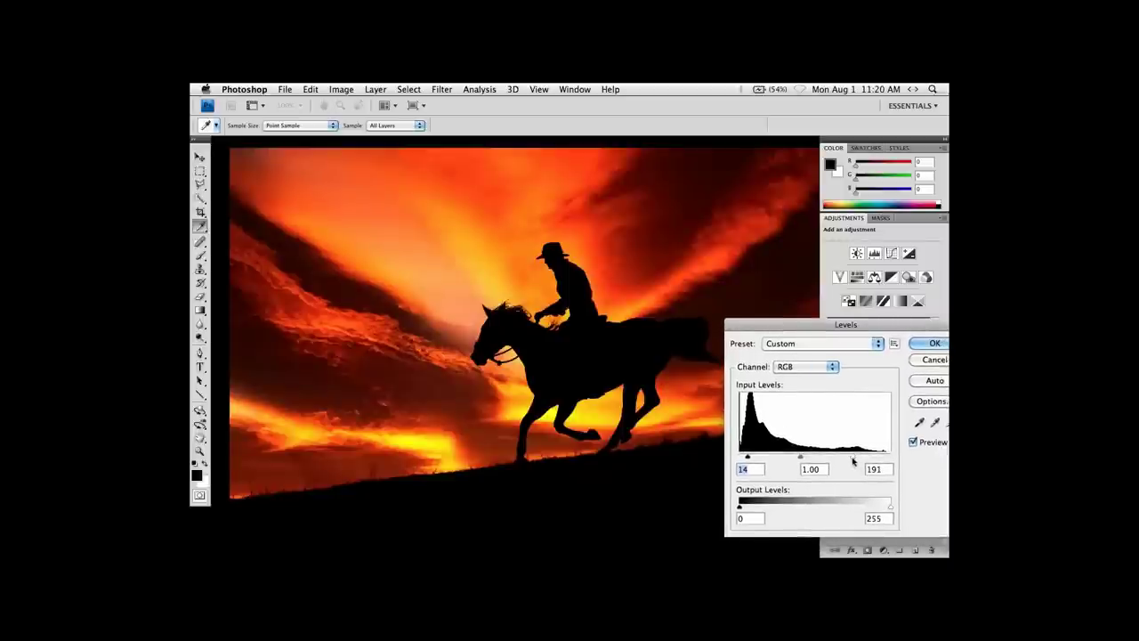
{"action": "left_click", "coordinate": [930, 343]}
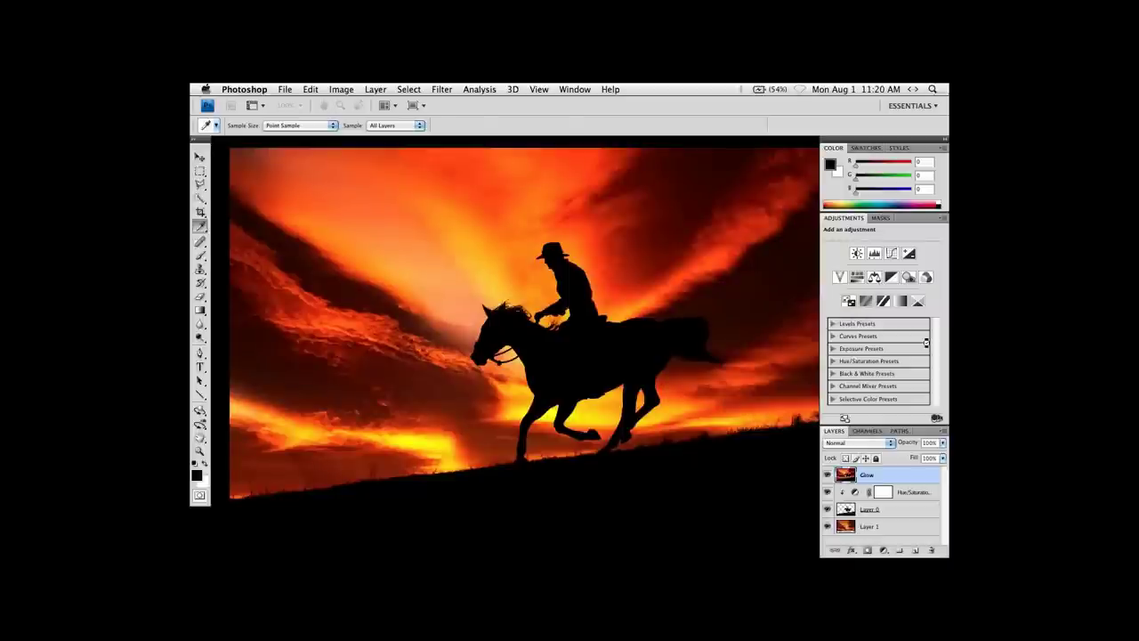
{"action": "key", "text": "a"}
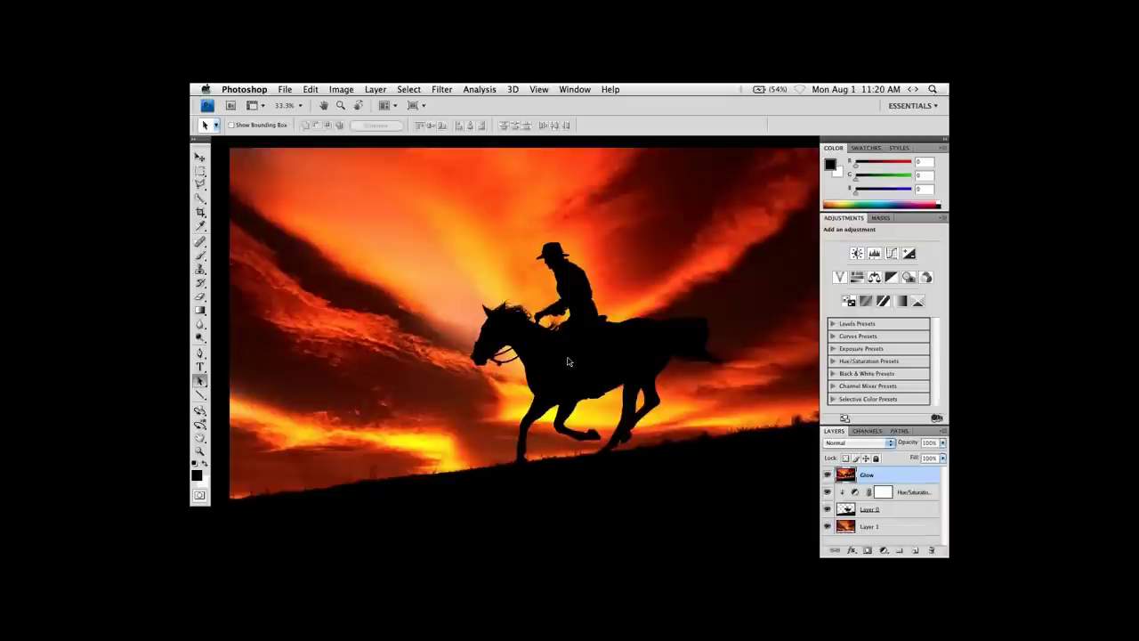
{"action": "left_click", "coordinate": [446, 92]}
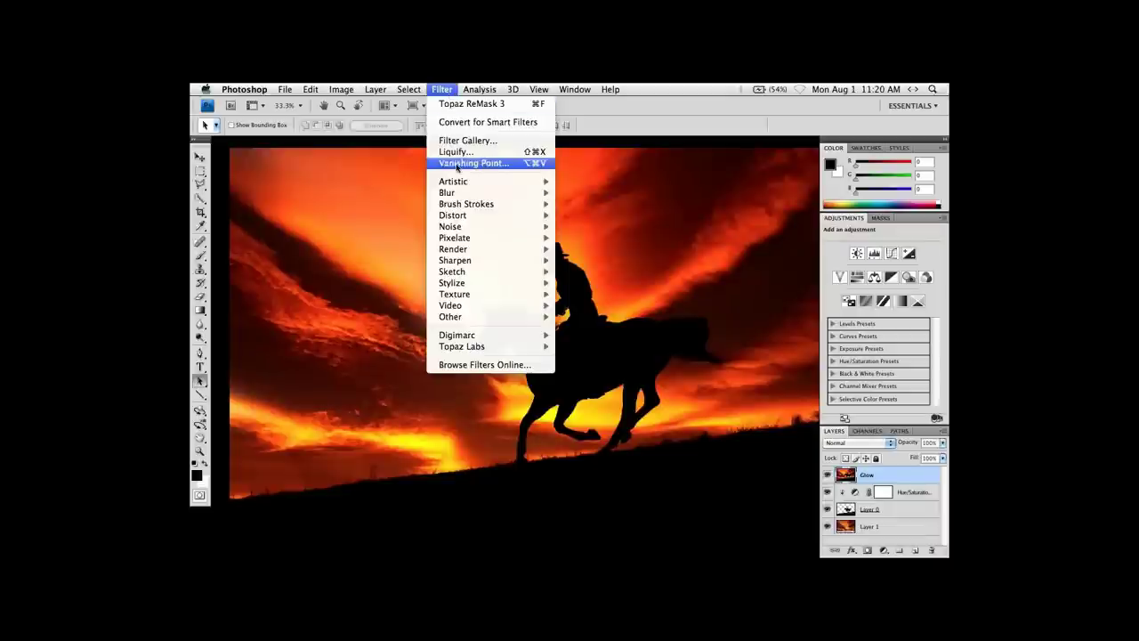
{"action": "mouse_move", "coordinate": [463, 194]}
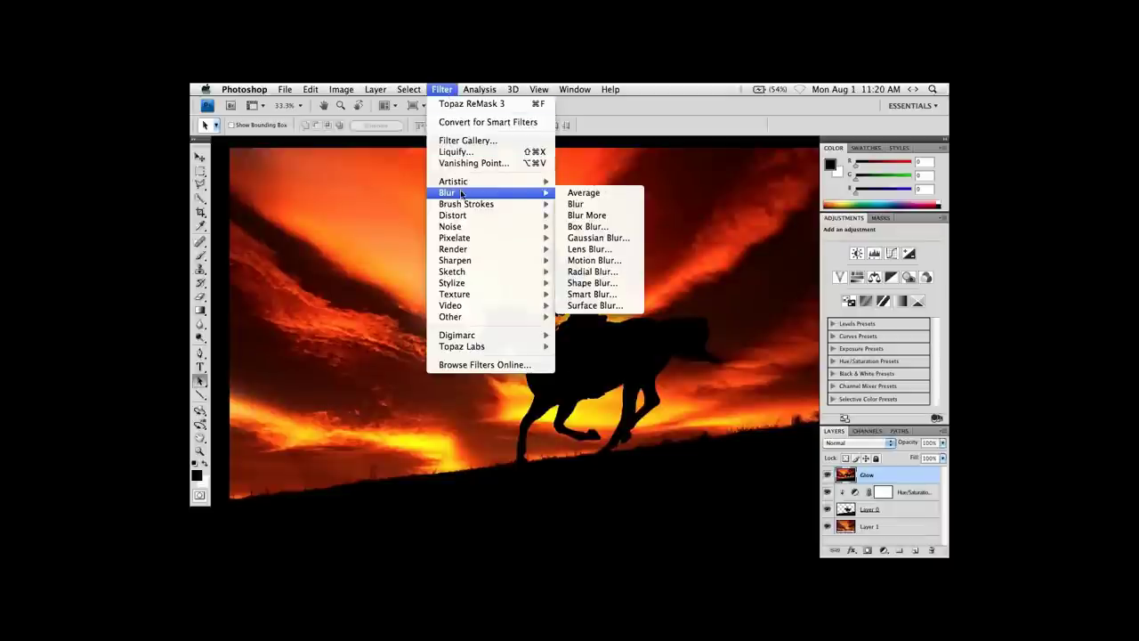
{"action": "left_click", "coordinate": [590, 238]}
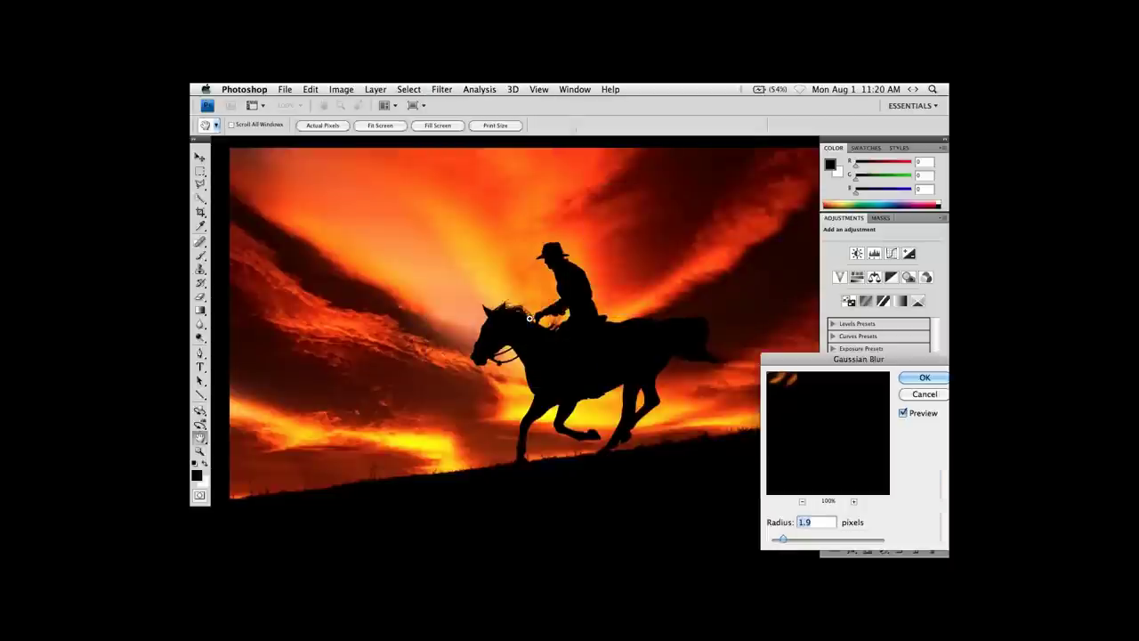
{"action": "scroll", "coordinate": [564, 300], "scroll_direction": "up", "scroll_amount": 2}
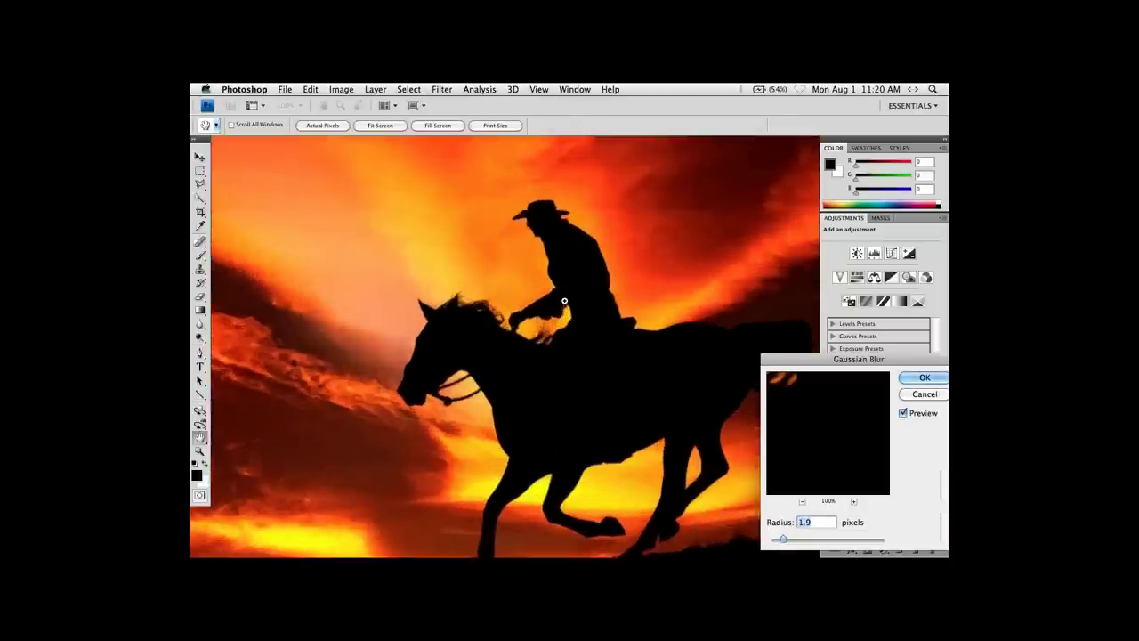
{"action": "scroll", "coordinate": [564, 300], "scroll_direction": "up", "scroll_amount": 2}
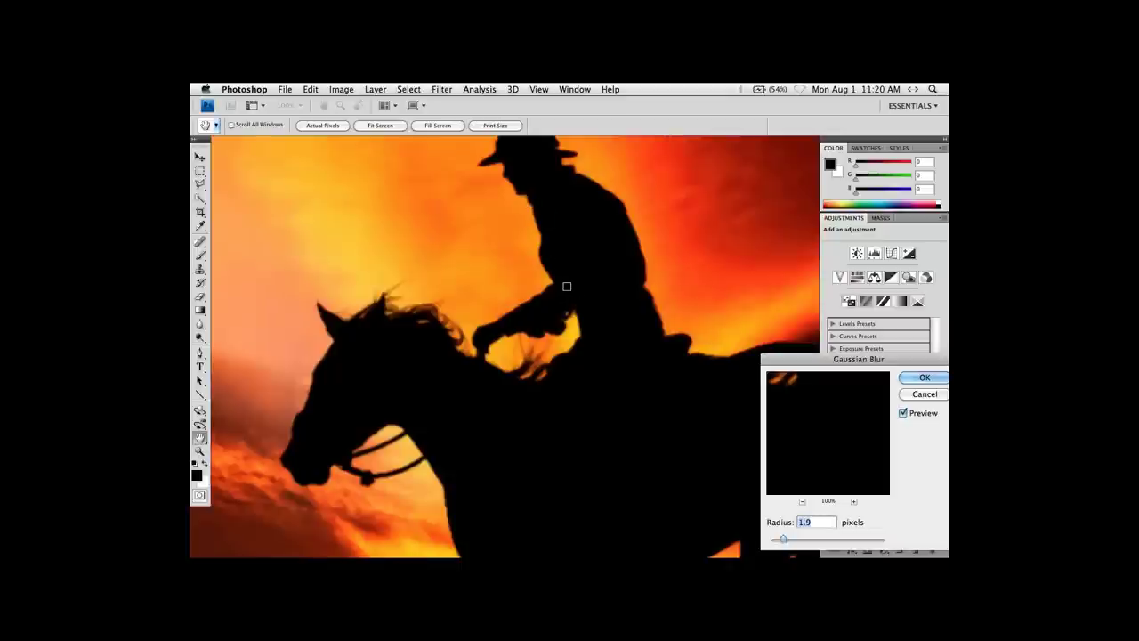
{"action": "left_click_drag", "start_coordinate": [784, 539], "coordinate": [800, 542]}
{"action": "left_click_drag", "start_coordinate": [823, 362], "coordinate": [726, 203]}
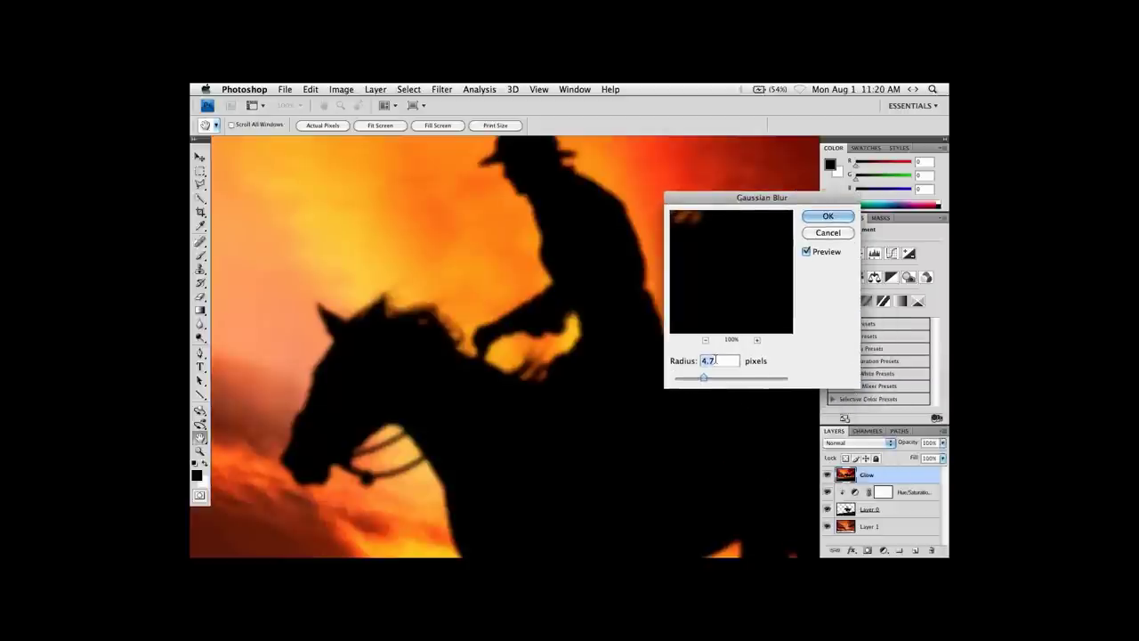
{"action": "left_click_drag", "start_coordinate": [703, 378], "coordinate": [710, 385]}
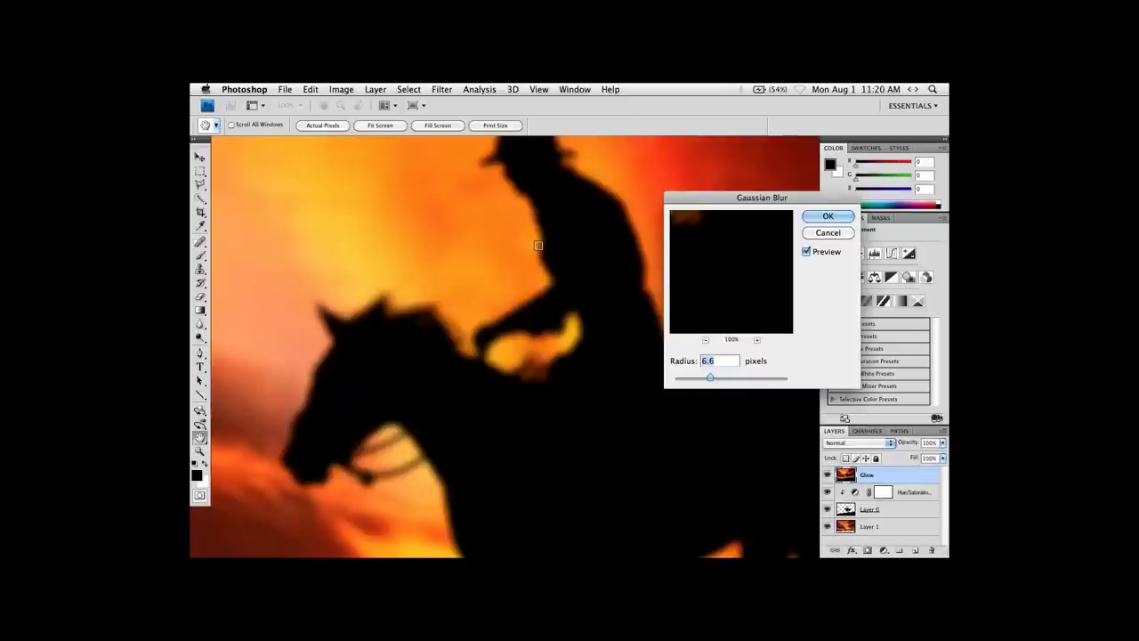
{"action": "left_click", "coordinate": [824, 233]}
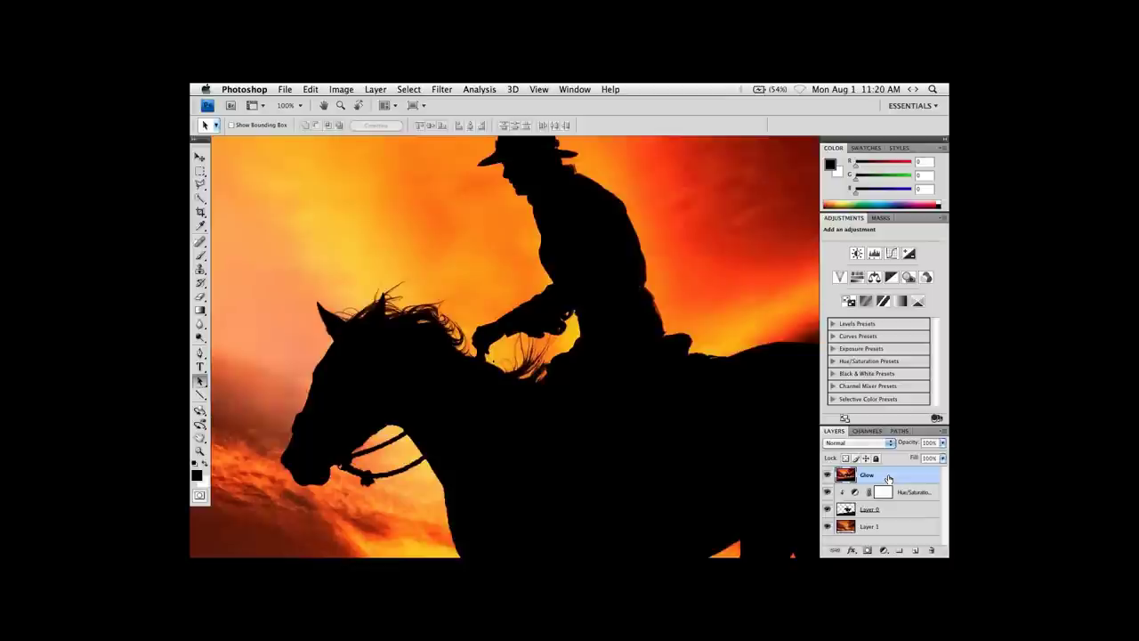
Set the Glow layer's blend mode to Screen.
{"action": "left_click", "coordinate": [874, 443]}
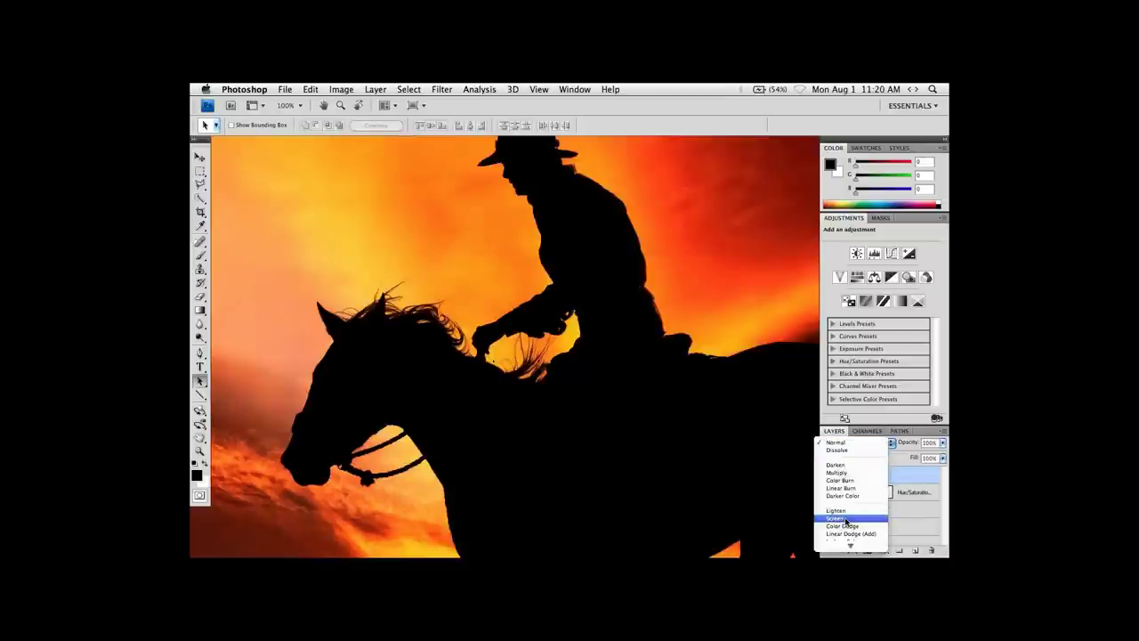
{"action": "left_click", "coordinate": [844, 519]}
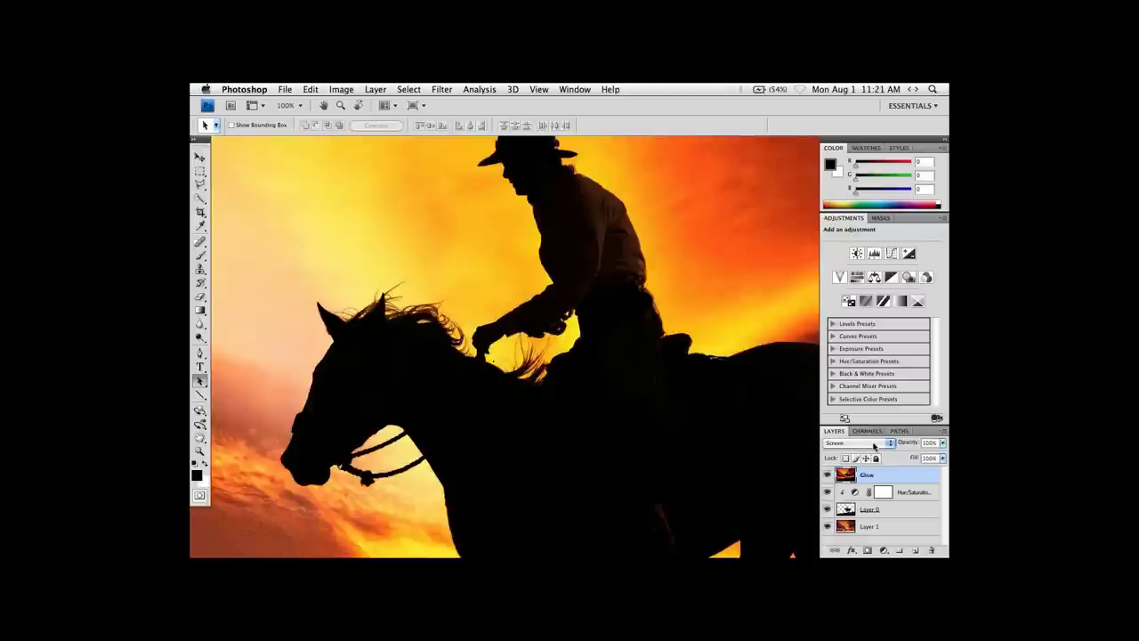
{"action": "left_click", "coordinate": [439, 91]}
Apply a Gaussian Blur of about 8.4 pixels to the Glow layer, comparing with preview off.
{"action": "mouse_move", "coordinate": [450, 192]}
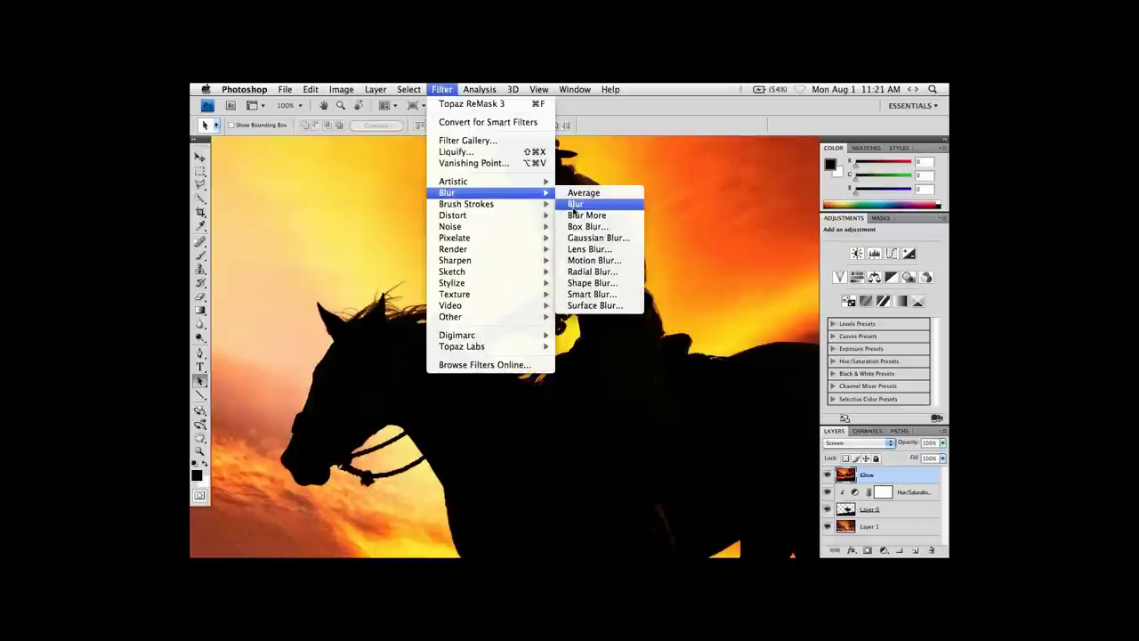
{"action": "left_click", "coordinate": [574, 238]}
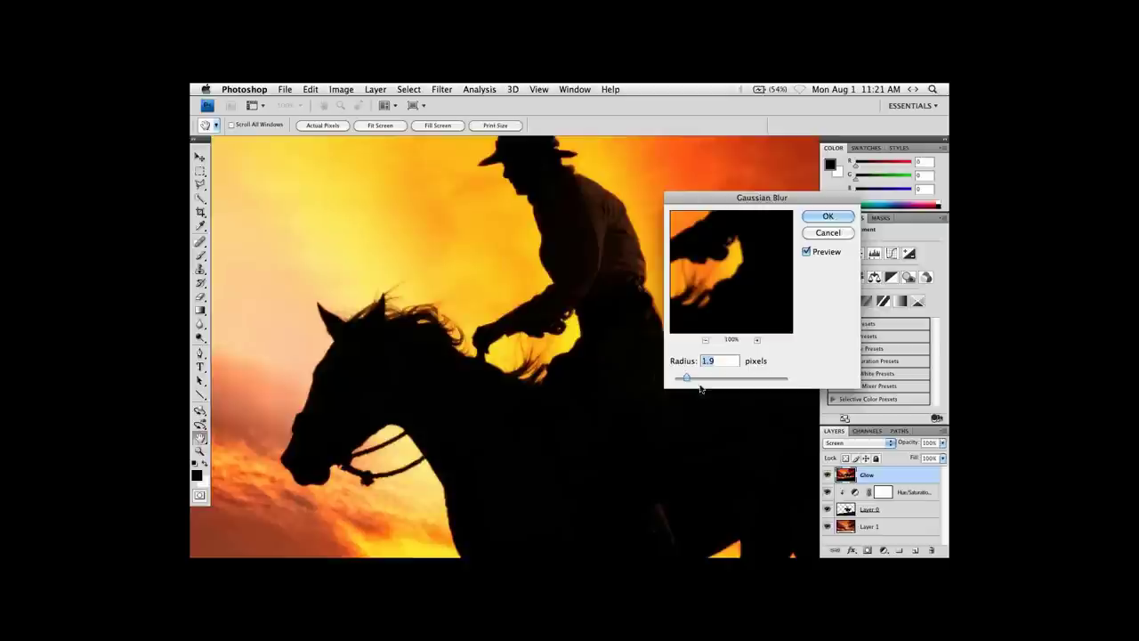
{"action": "left_click_drag", "start_coordinate": [689, 382], "coordinate": [712, 386]}
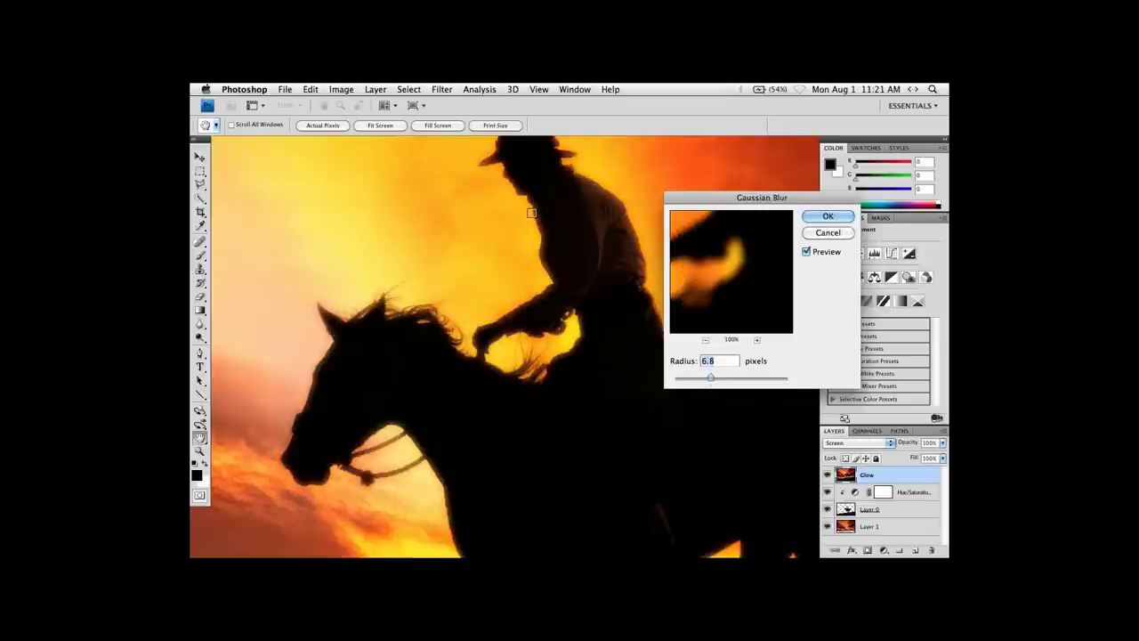
{"action": "left_click", "coordinate": [807, 253]}
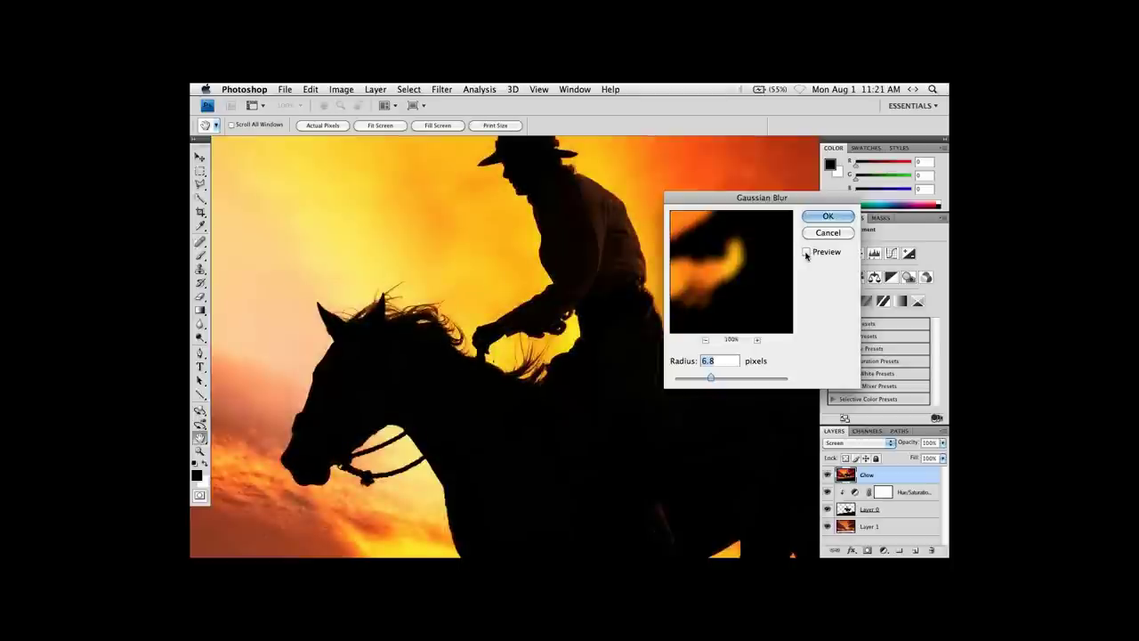
{"action": "left_click", "coordinate": [806, 253]}
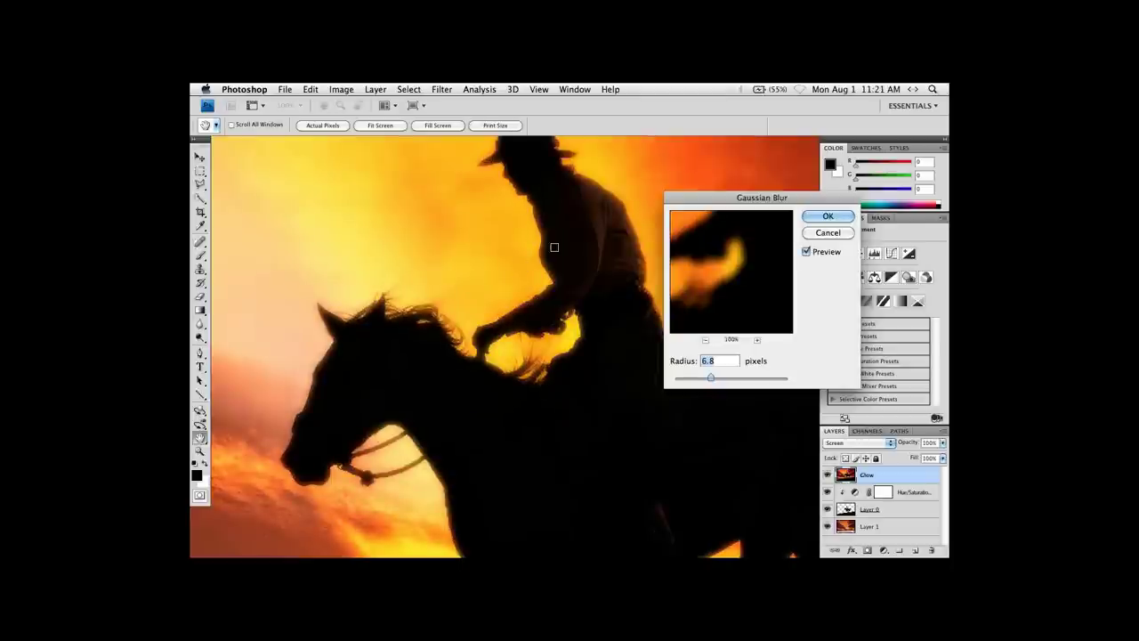
{"action": "left_click_drag", "start_coordinate": [710, 379], "coordinate": [719, 381]}
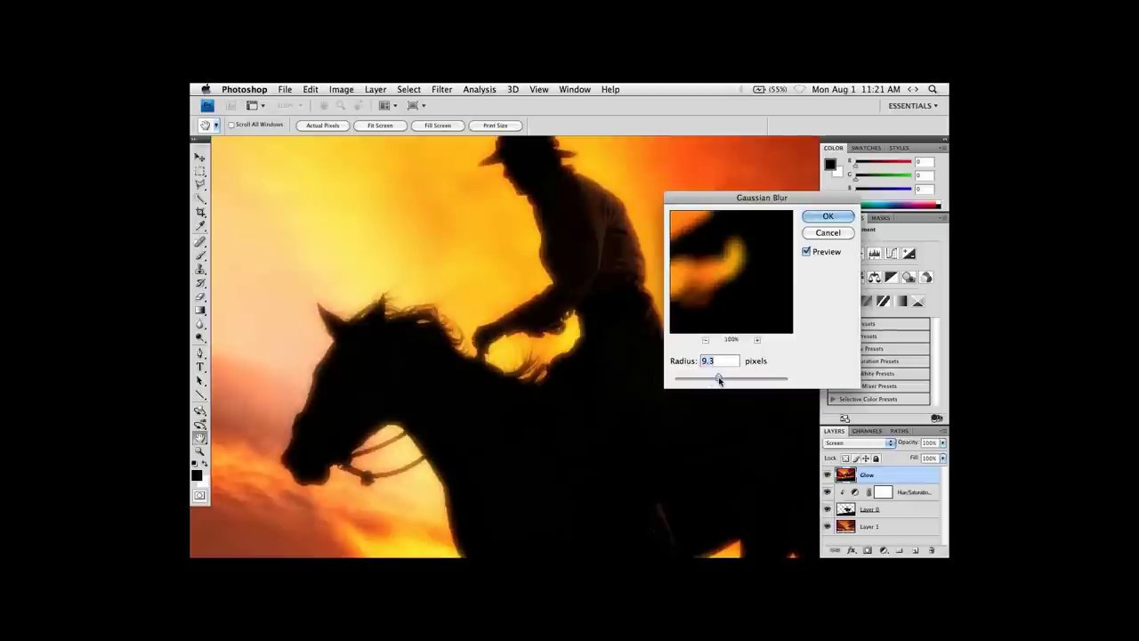
{"action": "left_click_drag", "start_coordinate": [719, 381], "coordinate": [715, 380]}
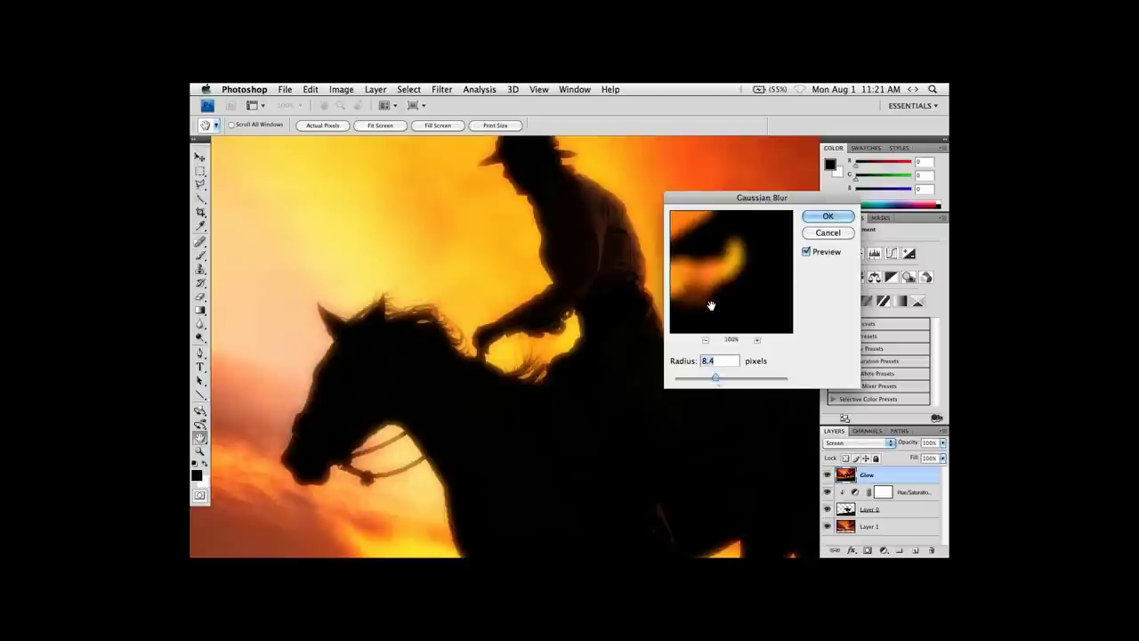
{"action": "left_click", "coordinate": [821, 217]}
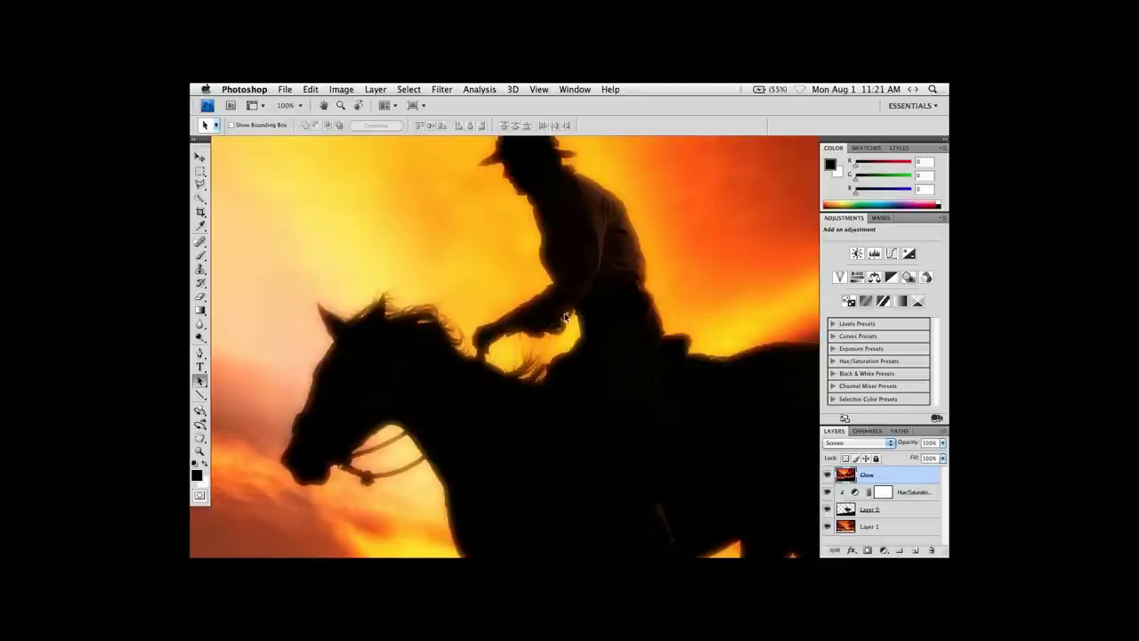
{"action": "left_click_drag", "start_coordinate": [544, 241], "coordinate": [572, 279]}
{"action": "key", "text": "super+0"}
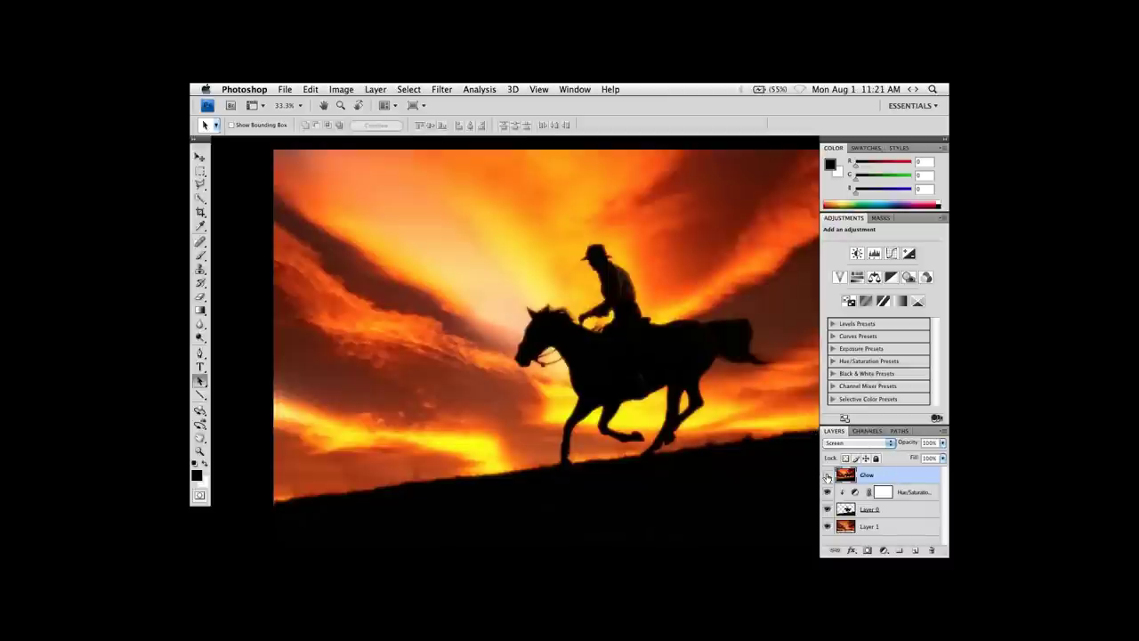
{"action": "left_click", "coordinate": [827, 477]}
{"action": "left_click", "coordinate": [828, 478]}
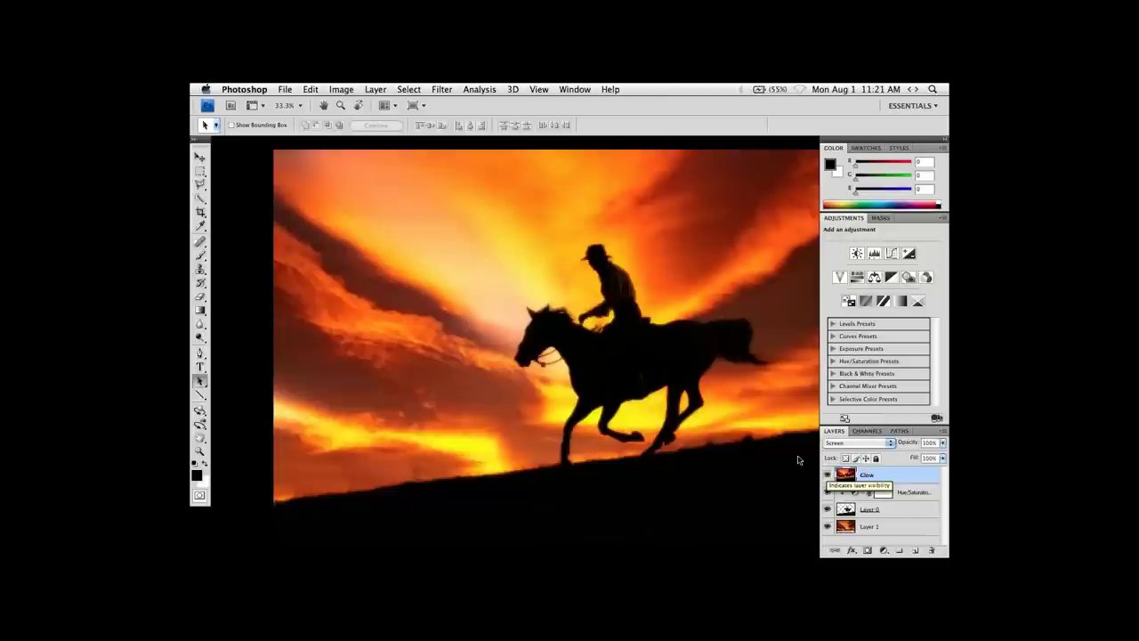
{"action": "scroll", "coordinate": [615, 342], "scroll_direction": "up", "scroll_amount": 2}
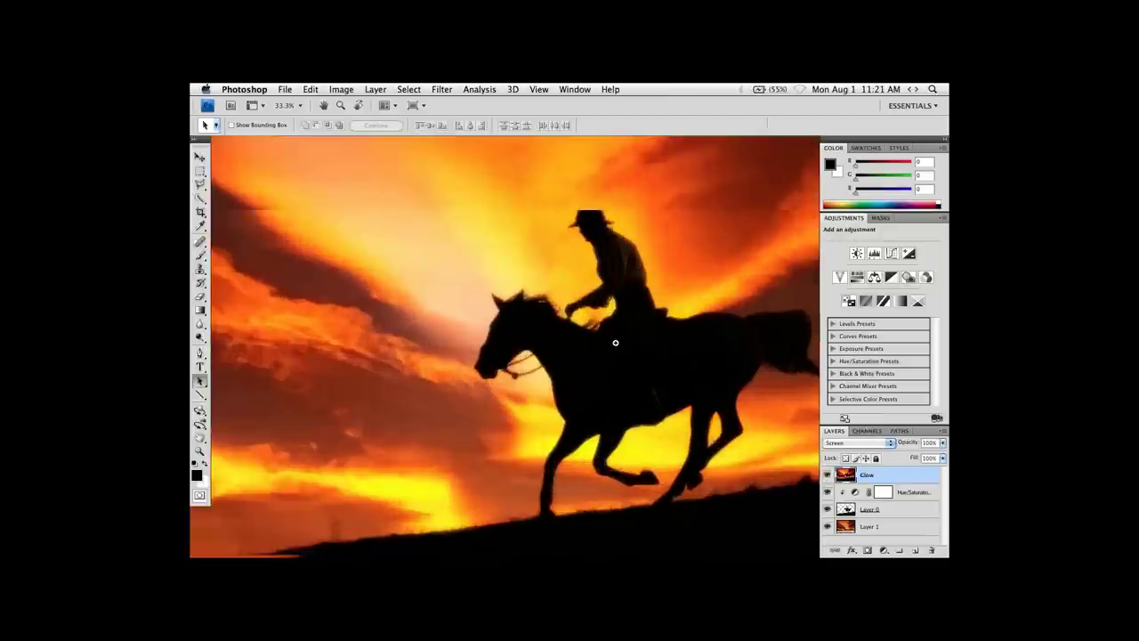
{"action": "scroll", "coordinate": [608, 277], "scroll_direction": "up", "scroll_amount": 1}
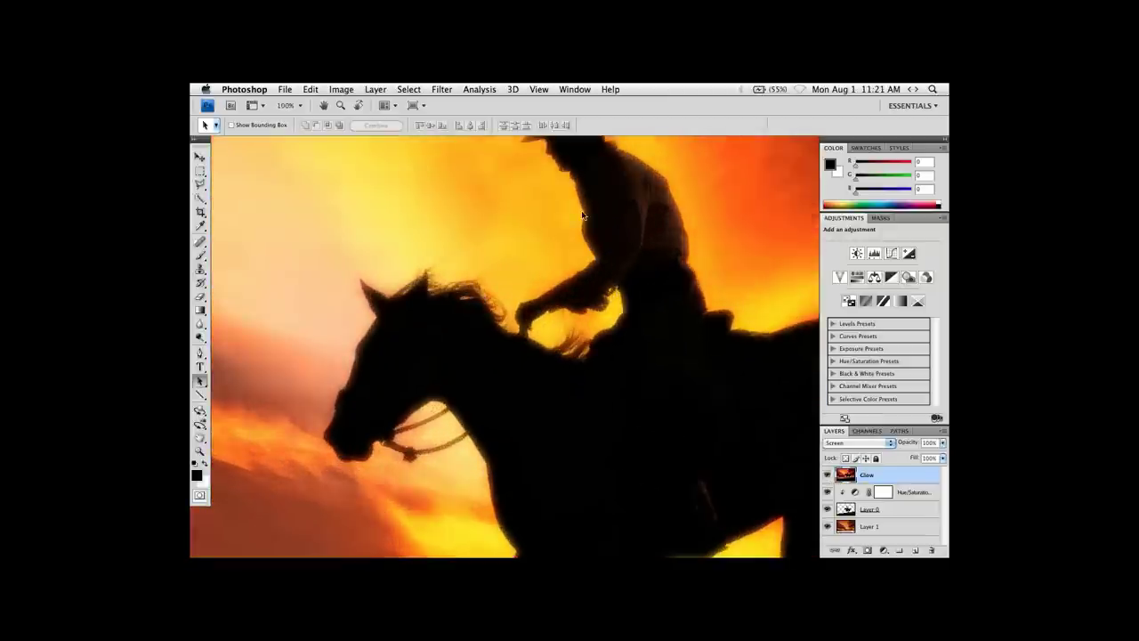
{"action": "left_click_drag", "start_coordinate": [640, 406], "coordinate": [617, 427]}
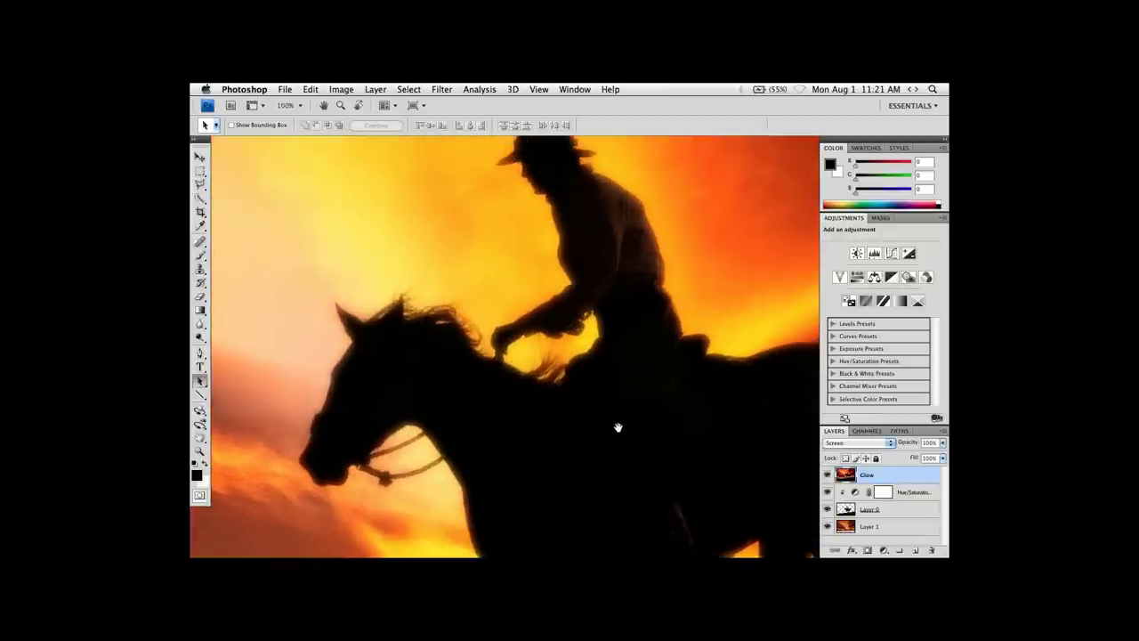
Load Layer 0's silhouette selection, invert it, and fill it with 100% black on the Glow layer.
{"action": "left_click", "coordinate": [846, 508], "text": "super"}
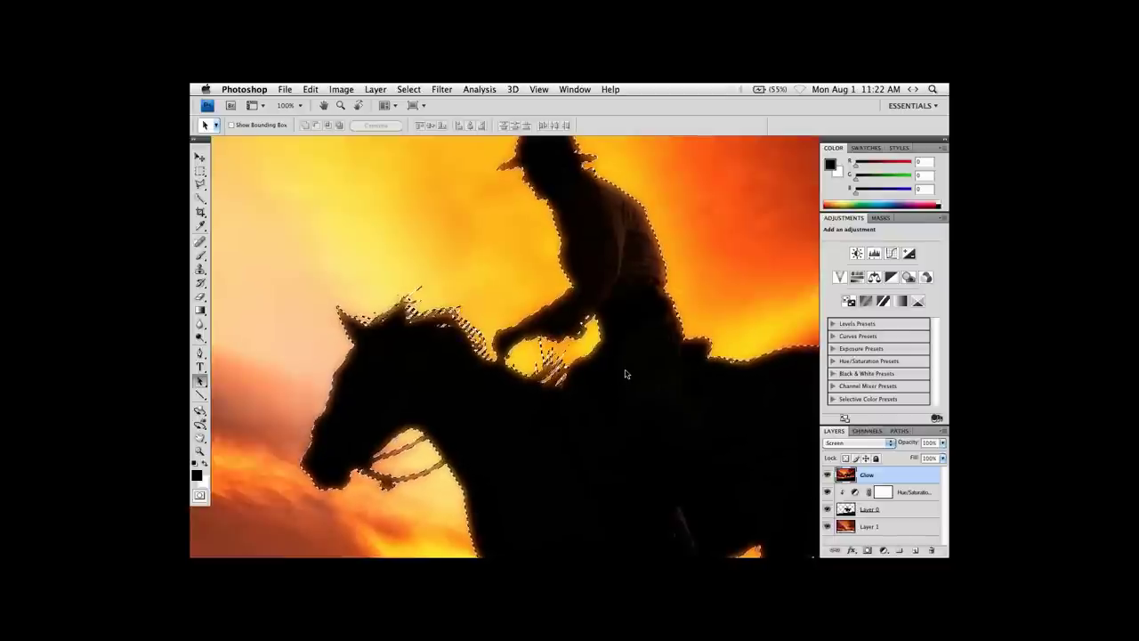
{"action": "left_click", "coordinate": [411, 89]}
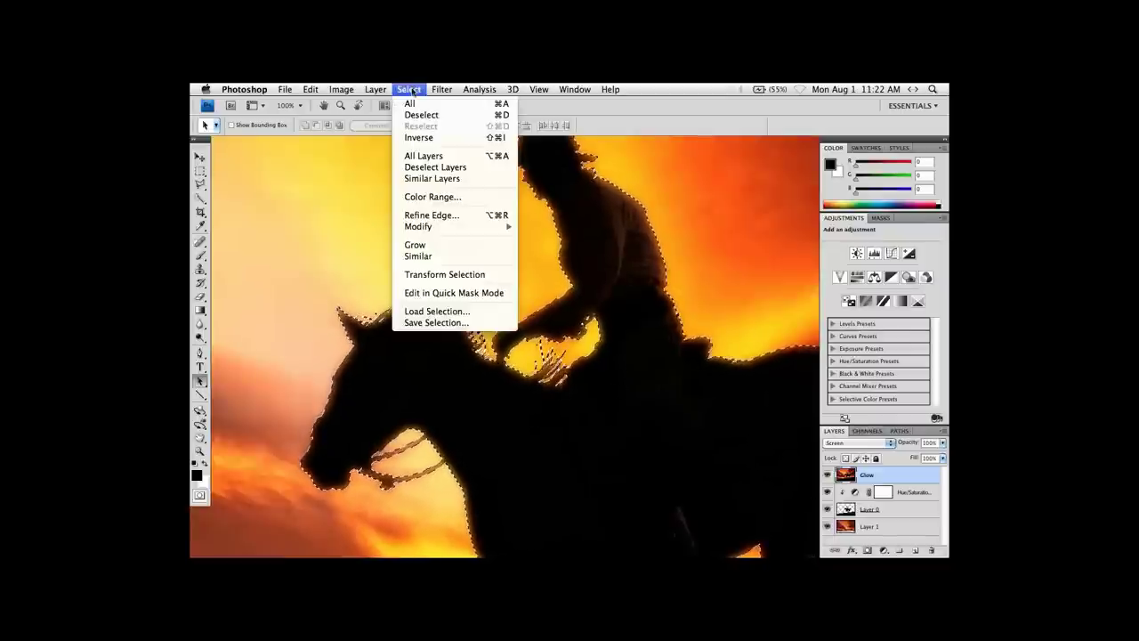
{"action": "left_click", "coordinate": [430, 138]}
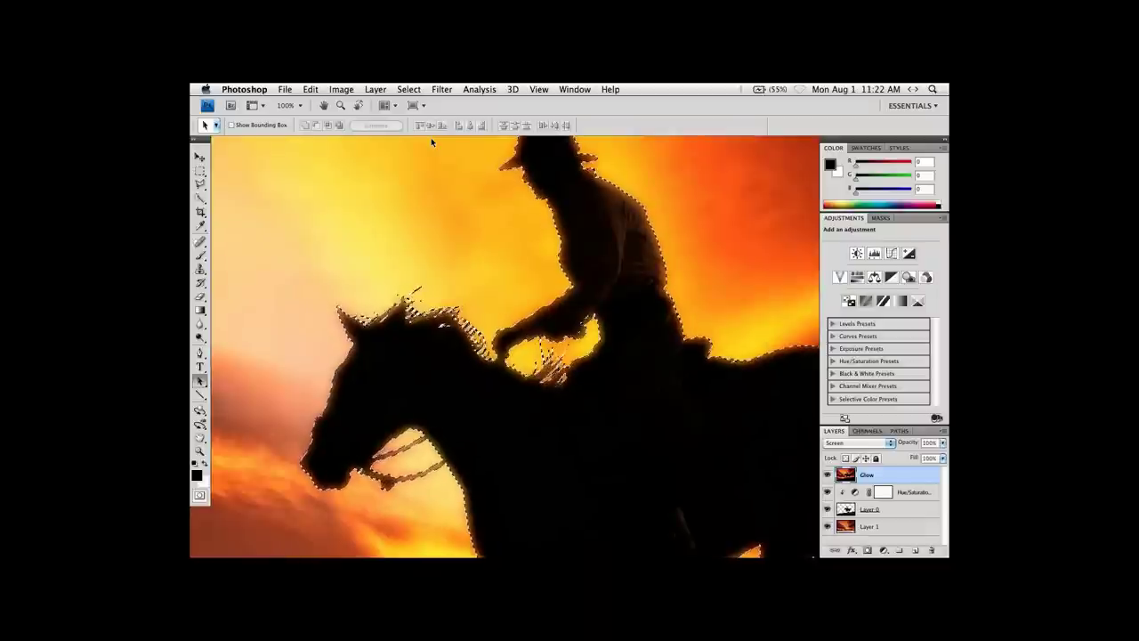
{"action": "left_click", "coordinate": [340, 90]}
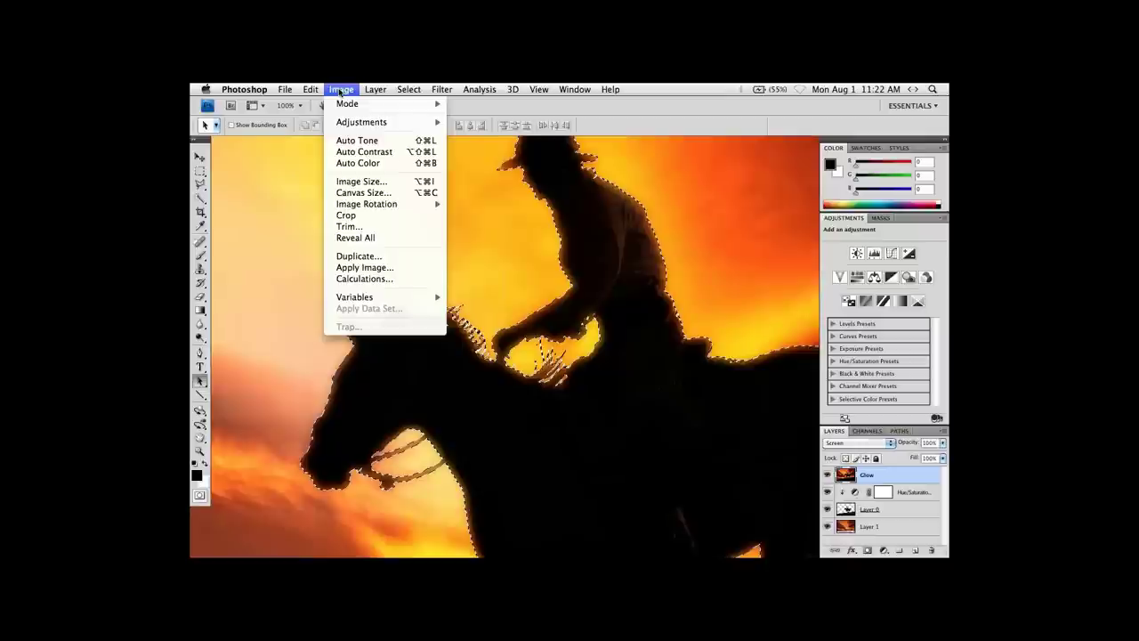
{"action": "mouse_move", "coordinate": [319, 91]}
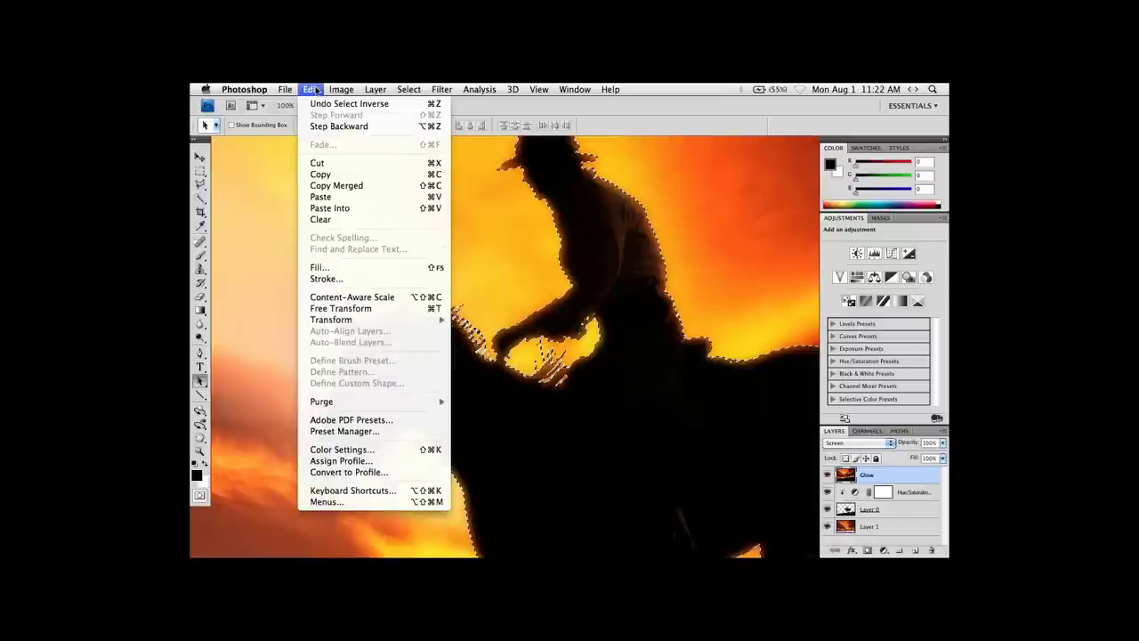
{"action": "left_click", "coordinate": [351, 268]}
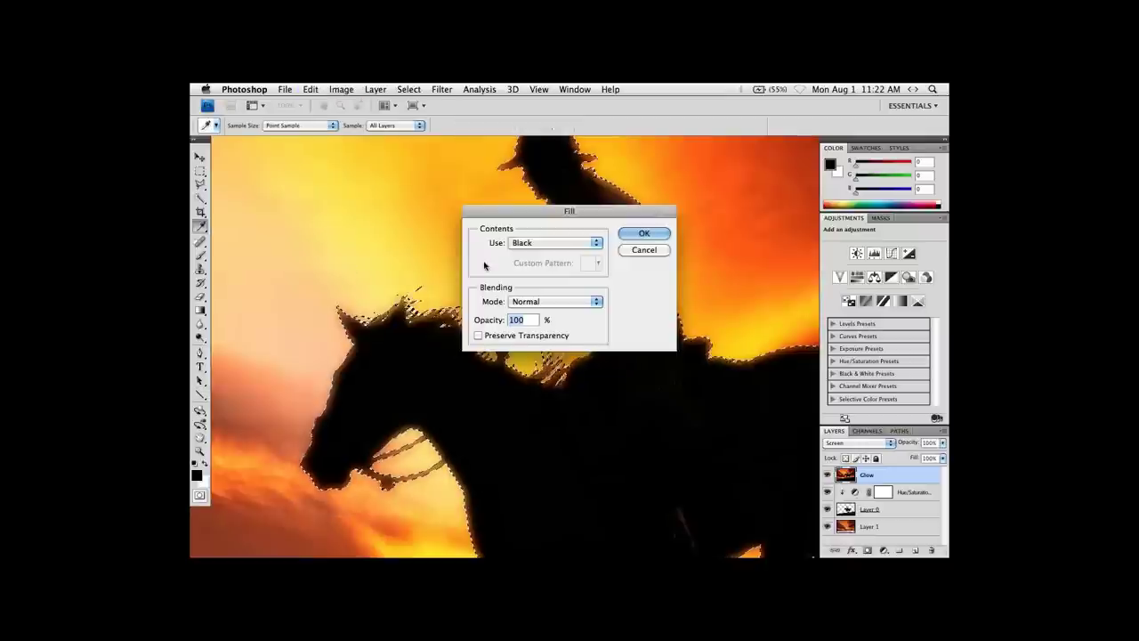
{"action": "left_click", "coordinate": [642, 234]}
{"action": "key", "text": "a"}
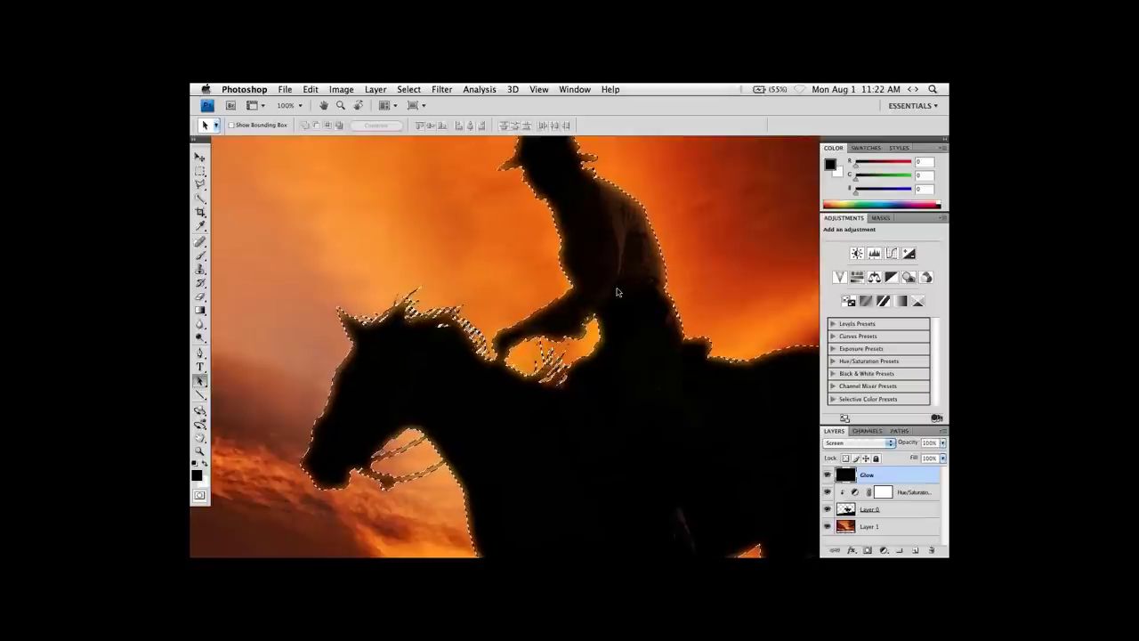
Deselect the horse and rider, fit the image on screen, and zoom back in.
{"action": "key", "text": "ctrl+d"}
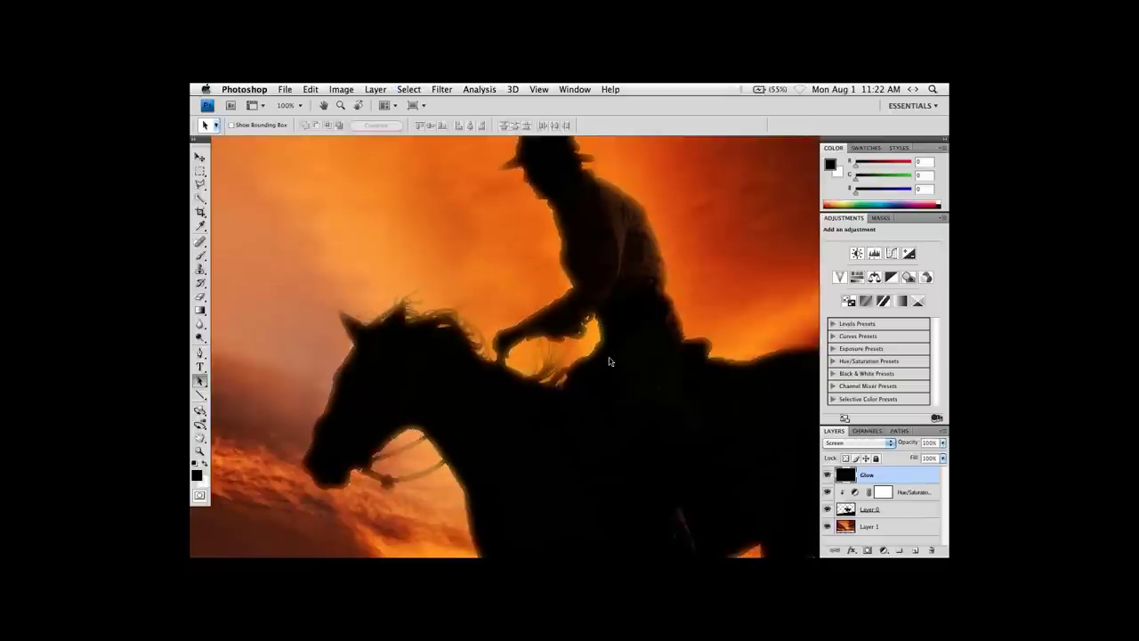
{"action": "key", "text": "super+0"}
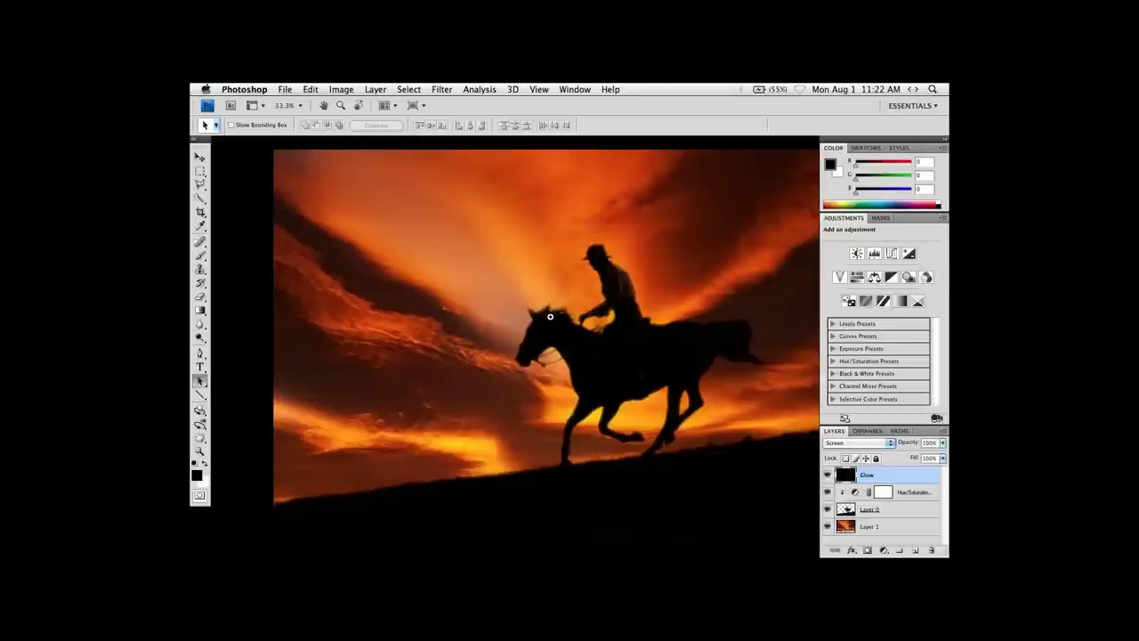
{"action": "scroll", "coordinate": [550, 316], "scroll_direction": "up", "scroll_amount": 3}
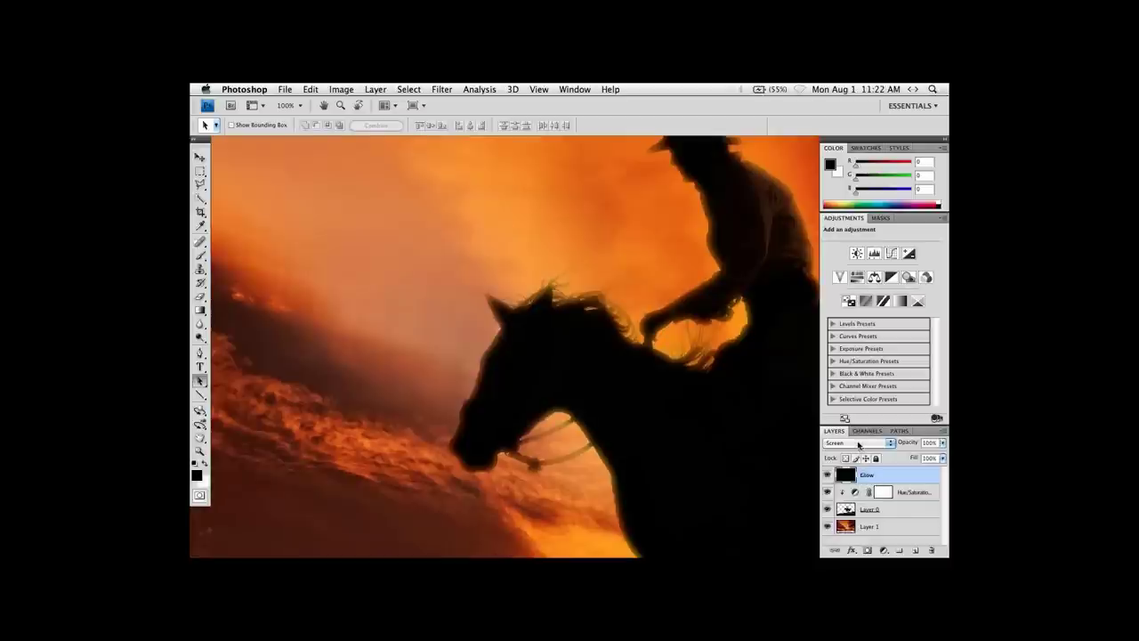
{"action": "left_click", "coordinate": [858, 442]}
{"action": "left_click", "coordinate": [848, 370]}
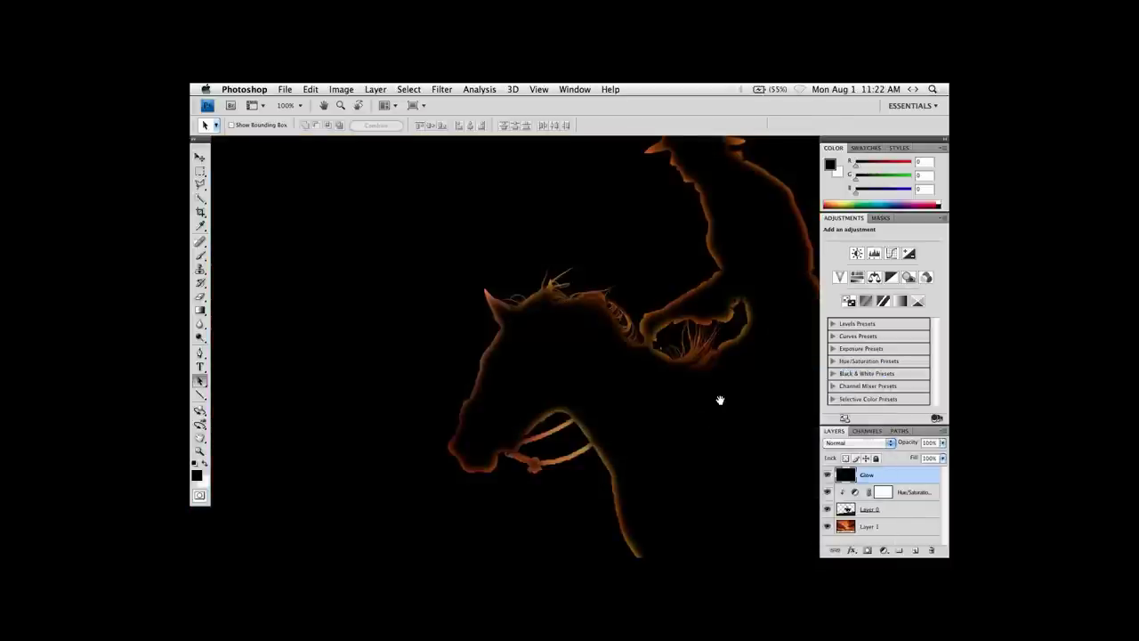
{"action": "left_click_drag", "start_coordinate": [720, 399], "coordinate": [604, 416]}
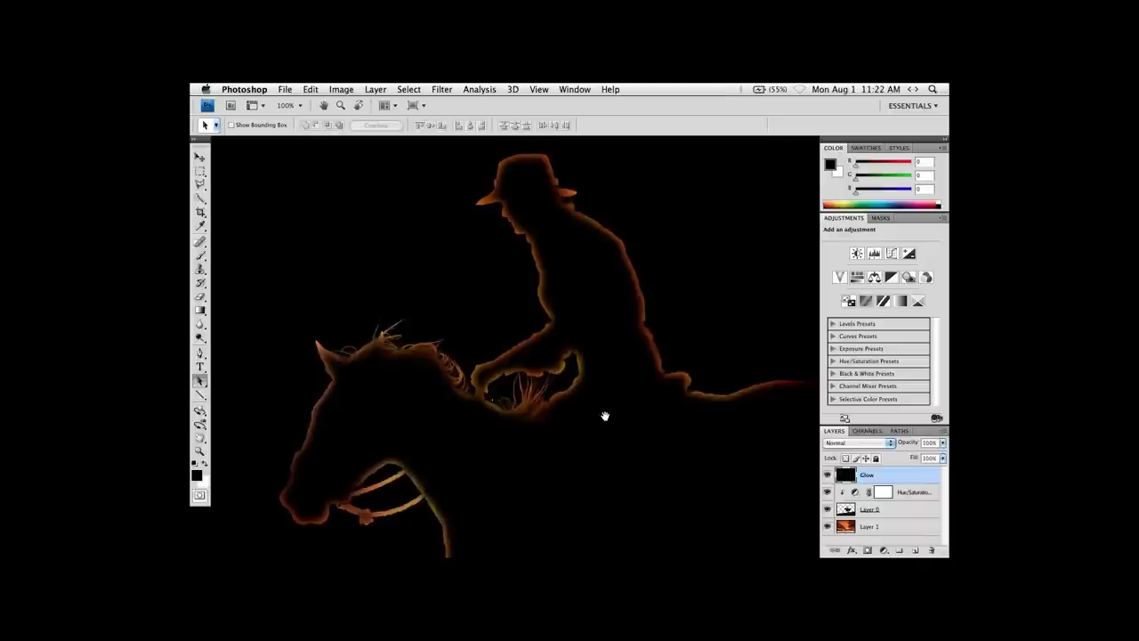
{"action": "left_click_drag", "start_coordinate": [658, 466], "coordinate": [411, 370]}
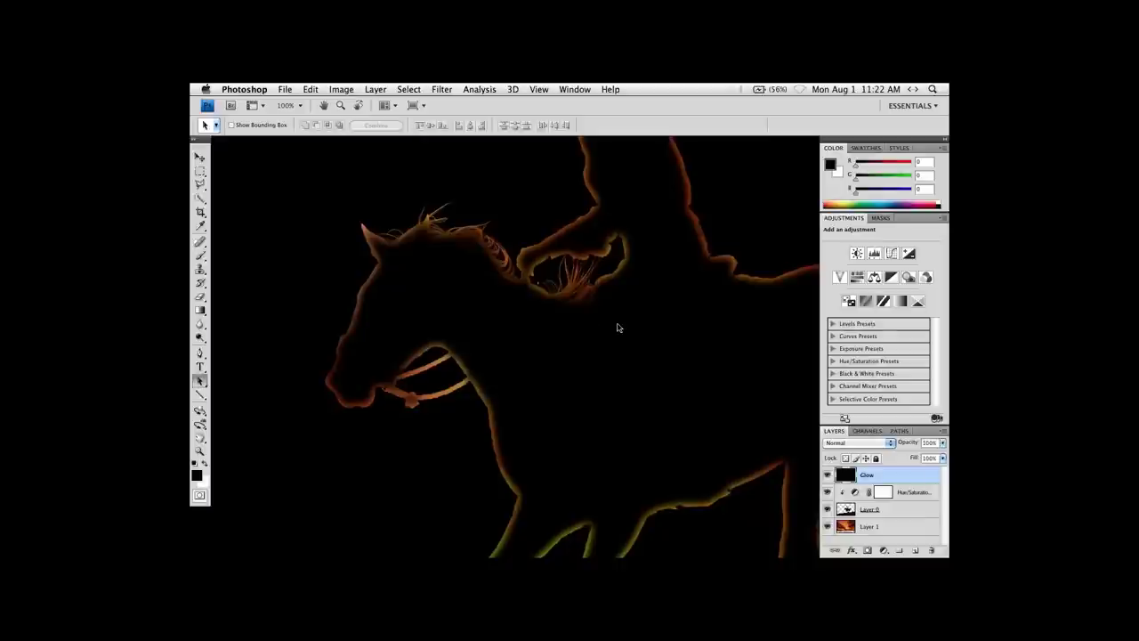
{"action": "left_click_drag", "start_coordinate": [593, 415], "coordinate": [598, 354]}
{"action": "scroll", "coordinate": [598, 354], "scroll_direction": "down", "scroll_amount": 5}
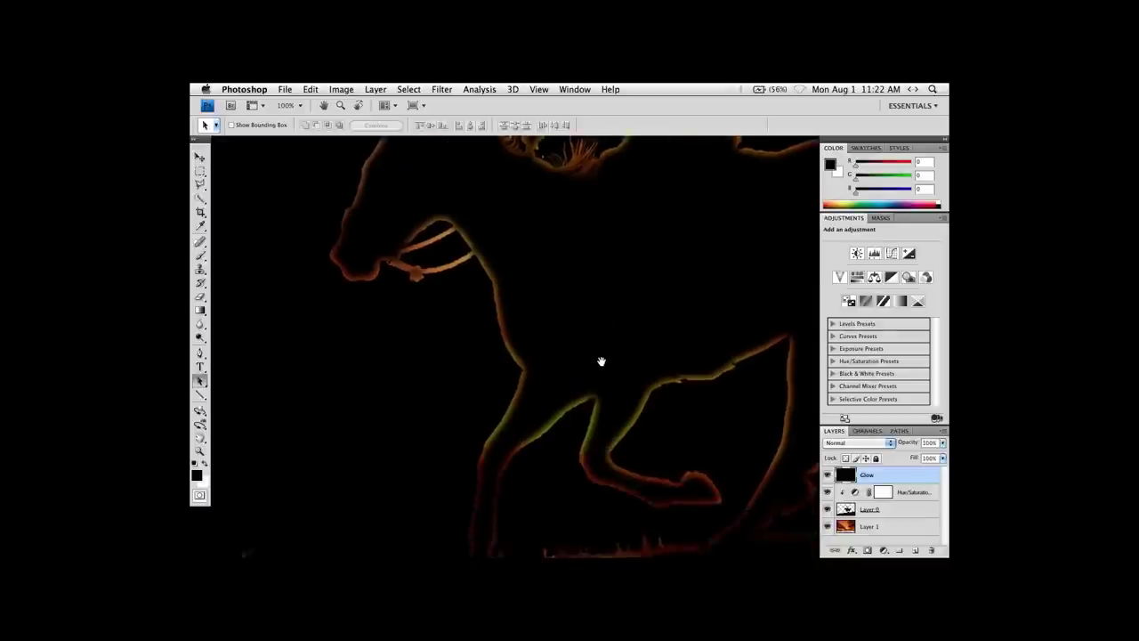
{"action": "left_click_drag", "start_coordinate": [656, 393], "coordinate": [589, 407]}
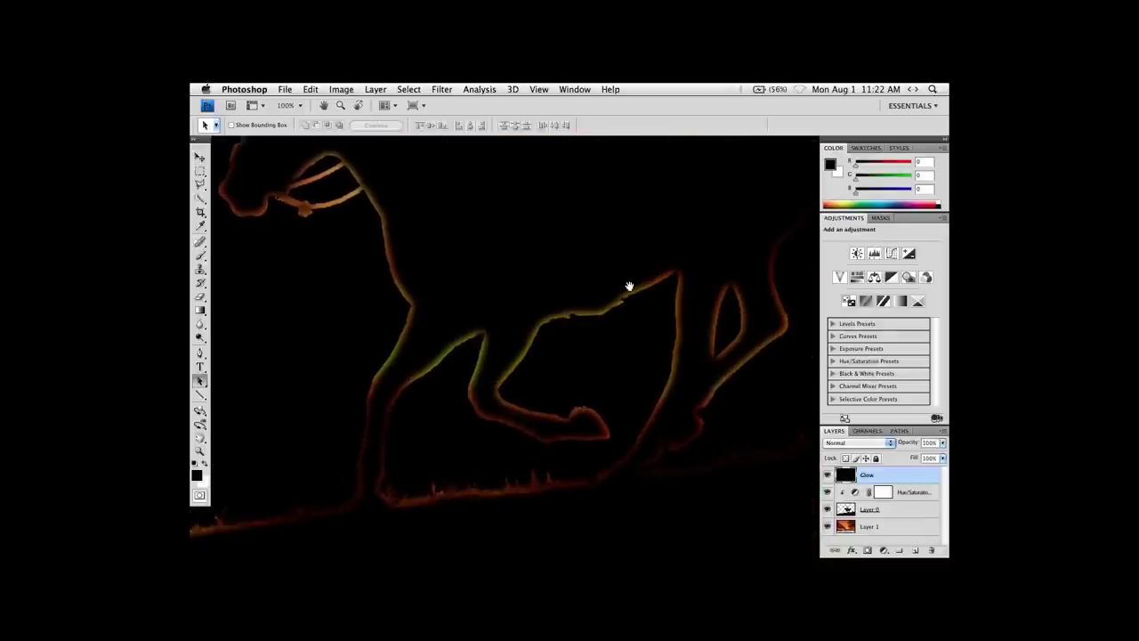
{"action": "scroll", "coordinate": [676, 303], "scroll_direction": "up", "scroll_amount": 6}
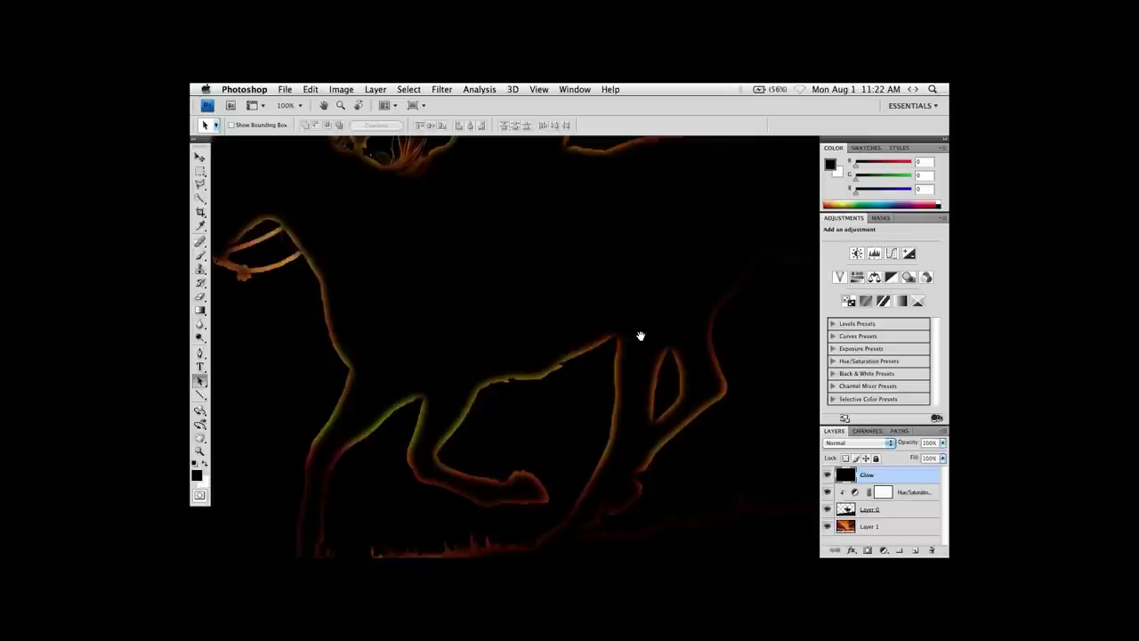
{"action": "scroll", "coordinate": [610, 330], "scroll_direction": "up", "scroll_amount": 1}
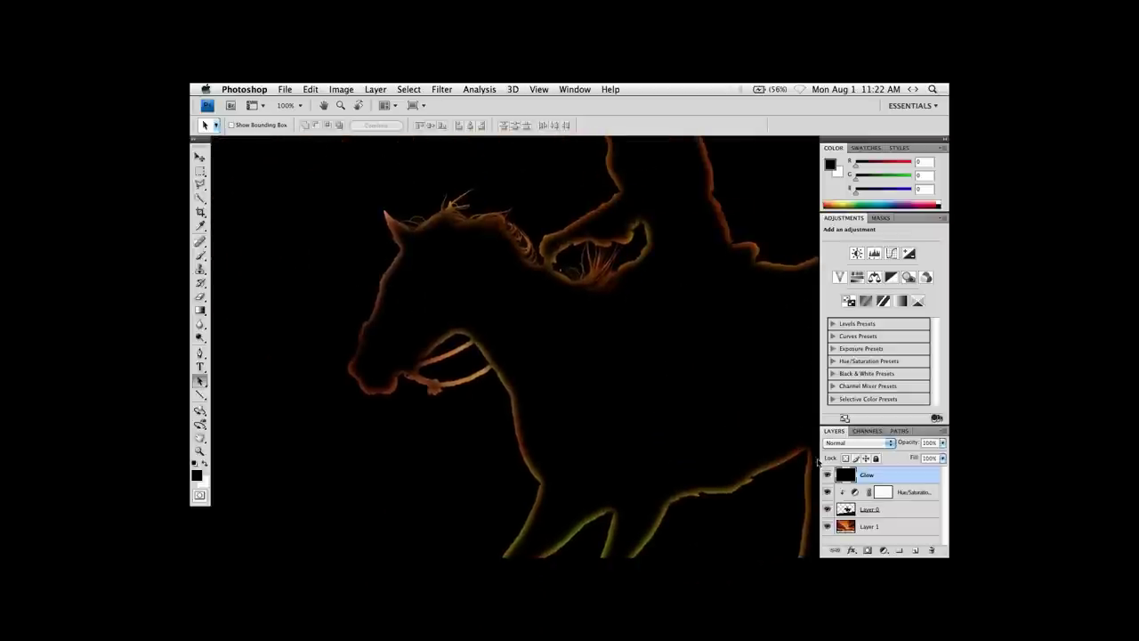
{"action": "left_click", "coordinate": [849, 443]}
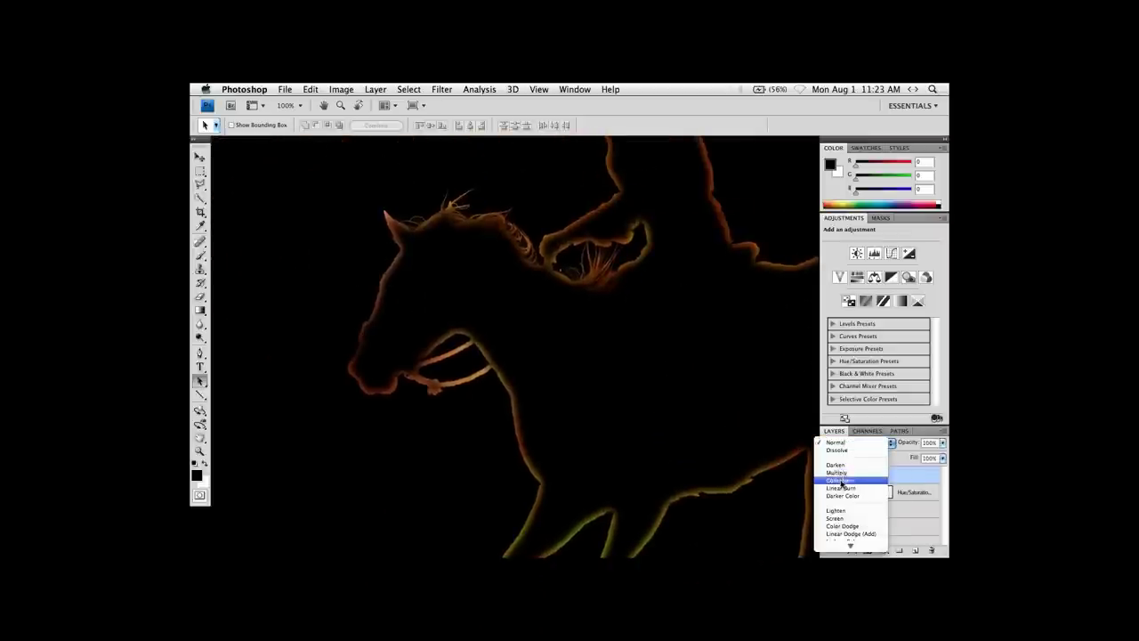
{"action": "left_click", "coordinate": [835, 518]}
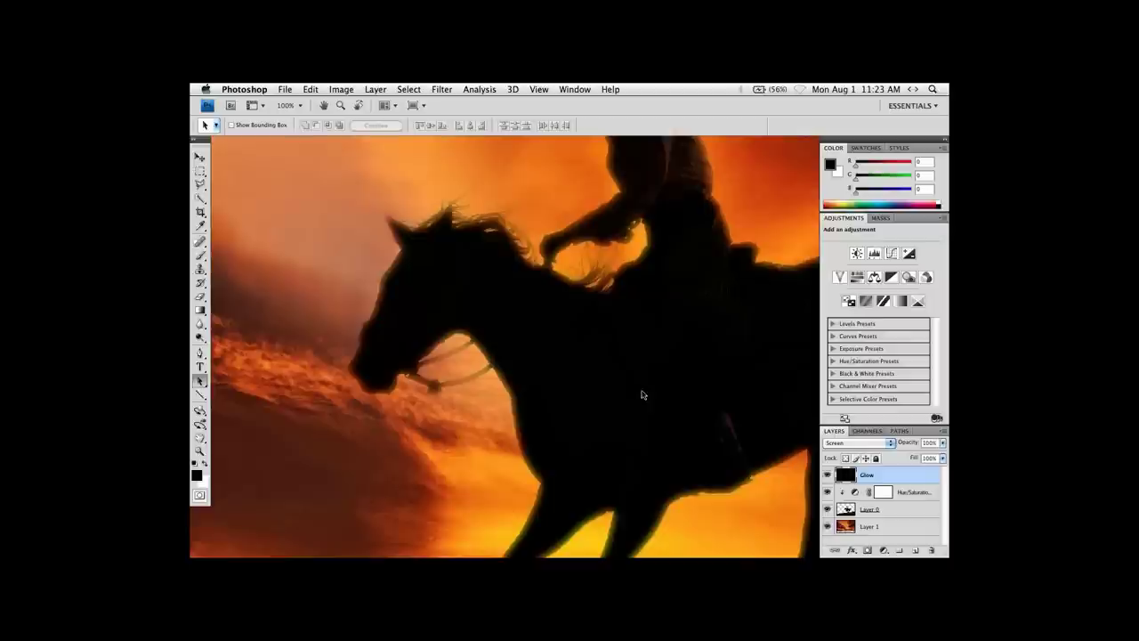
Lower the Glow layer's opacity to 62% and pan to the rider's hat and torso.
{"action": "left_click", "coordinate": [942, 458]}
{"action": "left_click_drag", "start_coordinate": [939, 459], "coordinate": [915, 457]}
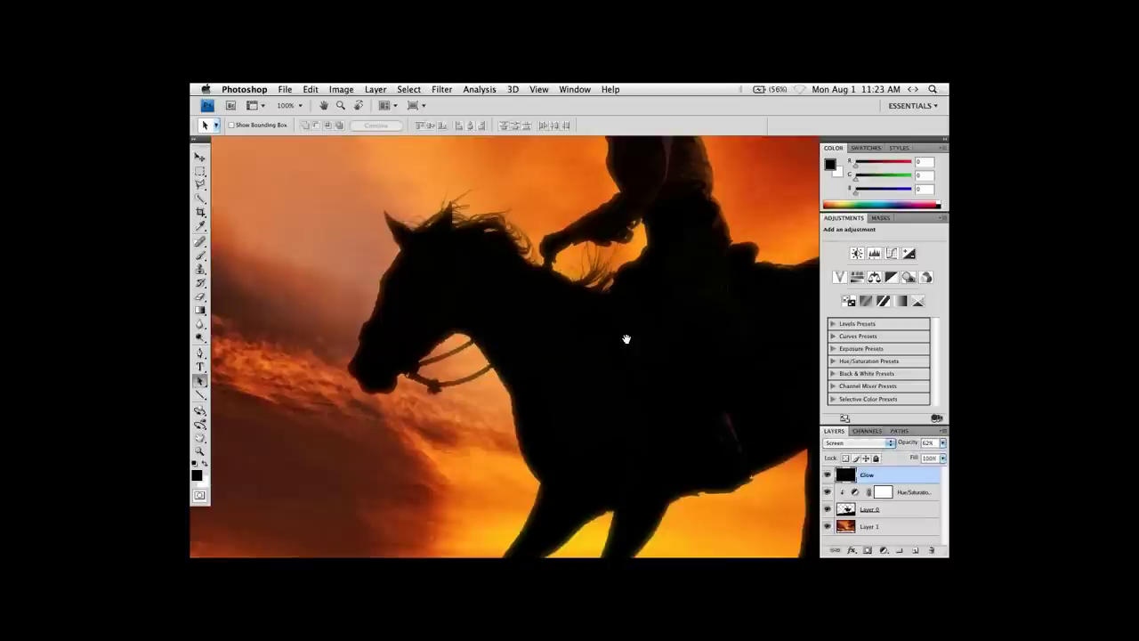
{"action": "left_click_drag", "start_coordinate": [626, 338], "coordinate": [643, 416]}
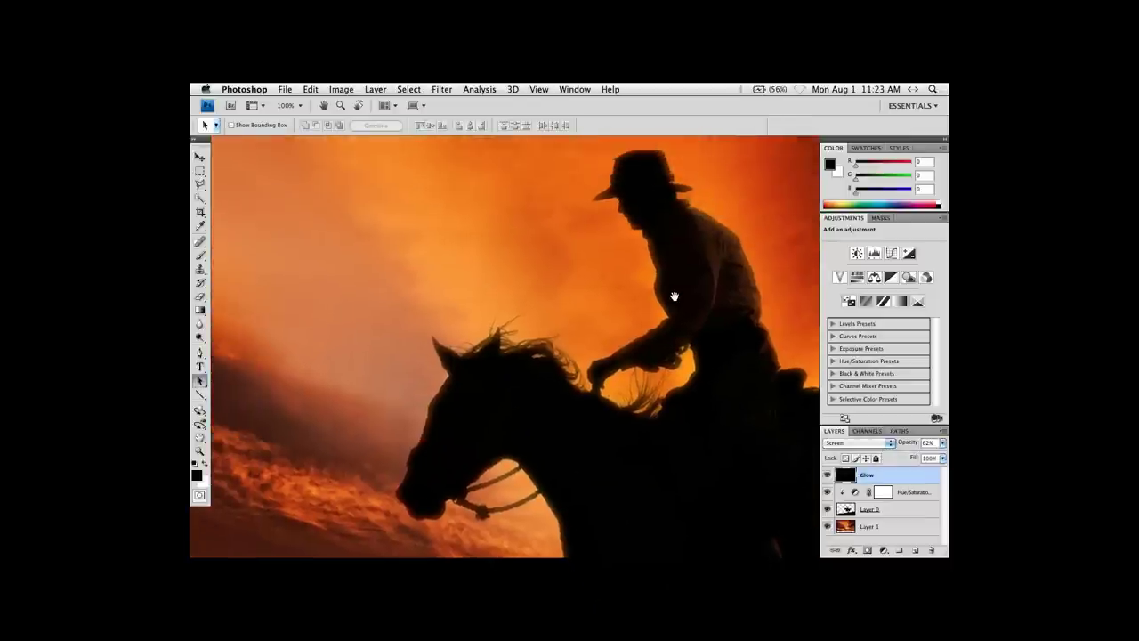
{"action": "left_click_drag", "start_coordinate": [702, 306], "coordinate": [681, 351]}
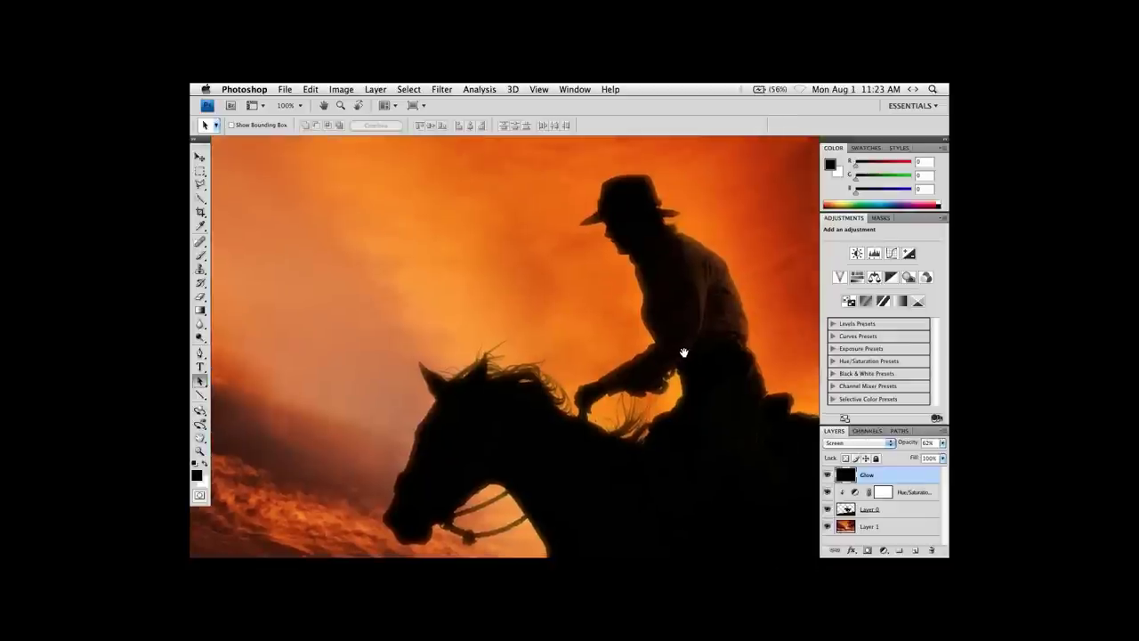
Toggle the Glow layer's visibility to compare, leave it on, and fit the image on screen.
{"action": "left_click", "coordinate": [827, 475]}
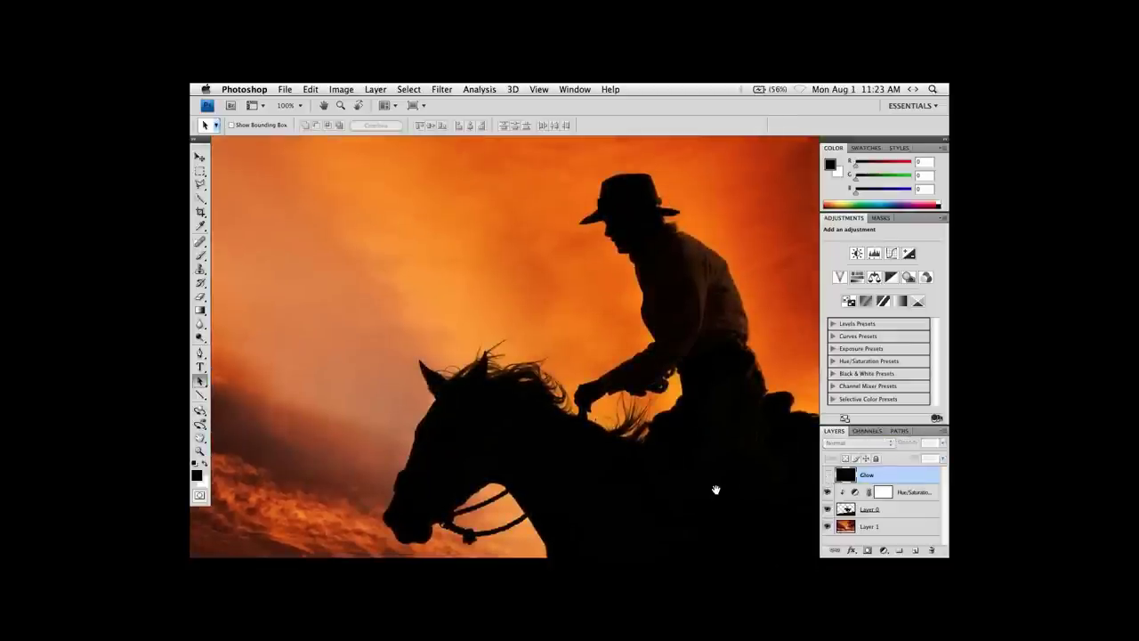
{"action": "left_click_drag", "start_coordinate": [717, 488], "coordinate": [717, 470]}
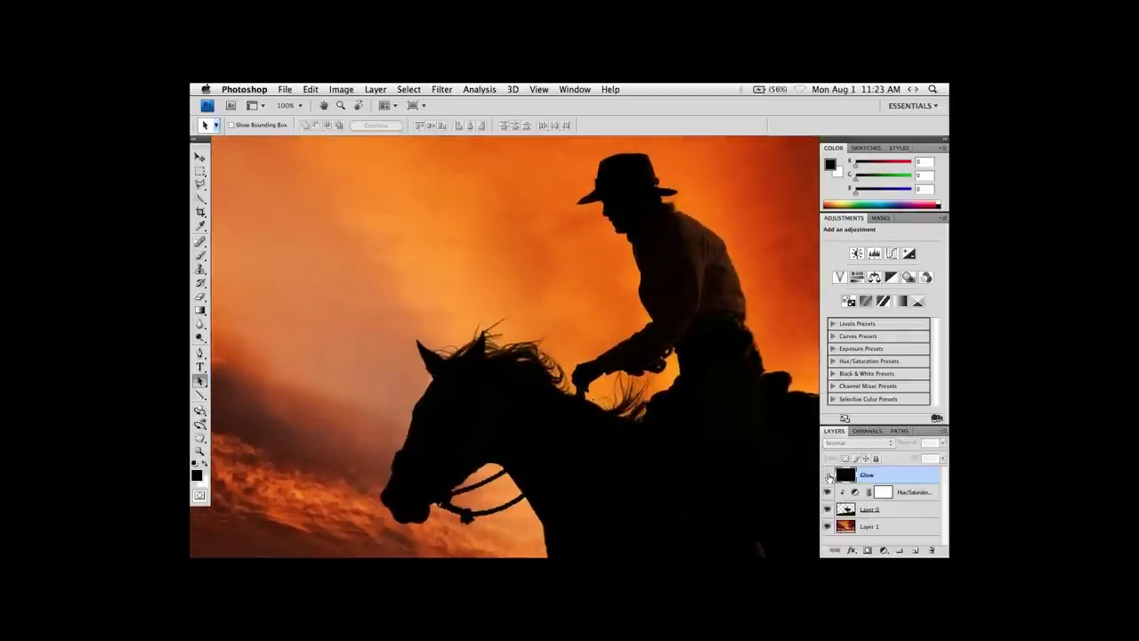
{"action": "left_click", "coordinate": [828, 475]}
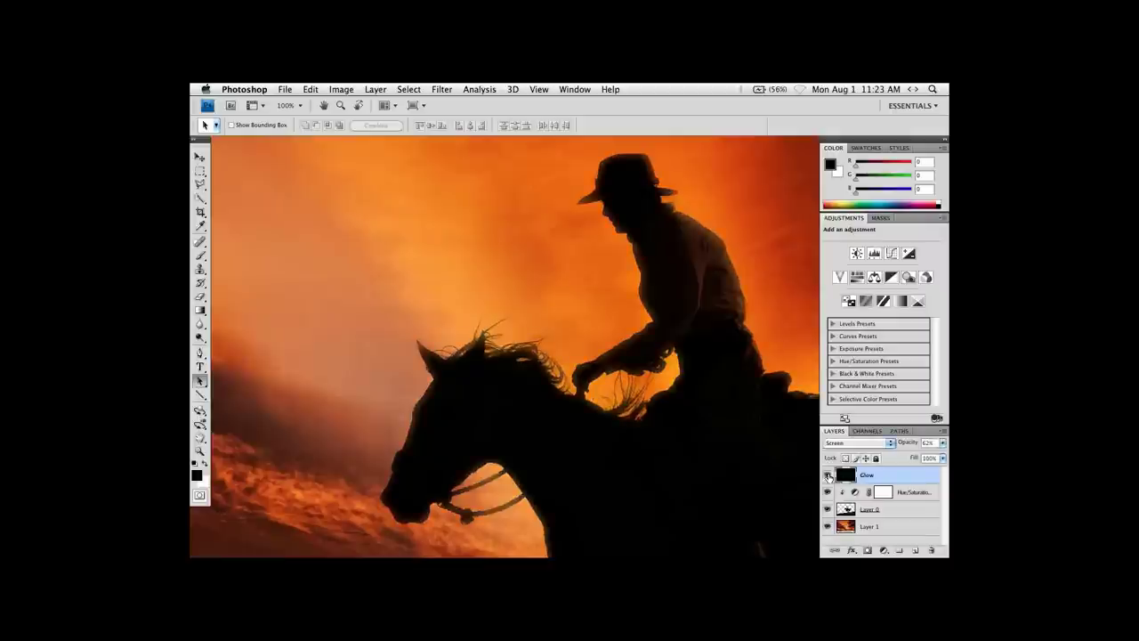
{"action": "left_click", "coordinate": [828, 475]}
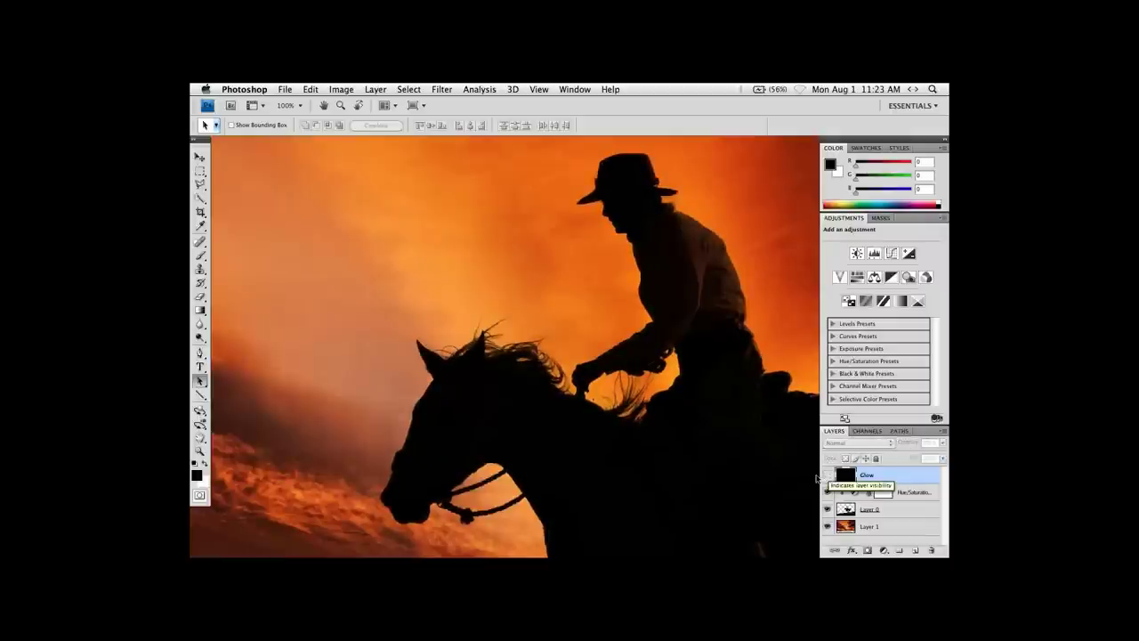
{"action": "left_click_drag", "start_coordinate": [642, 467], "coordinate": [674, 382]}
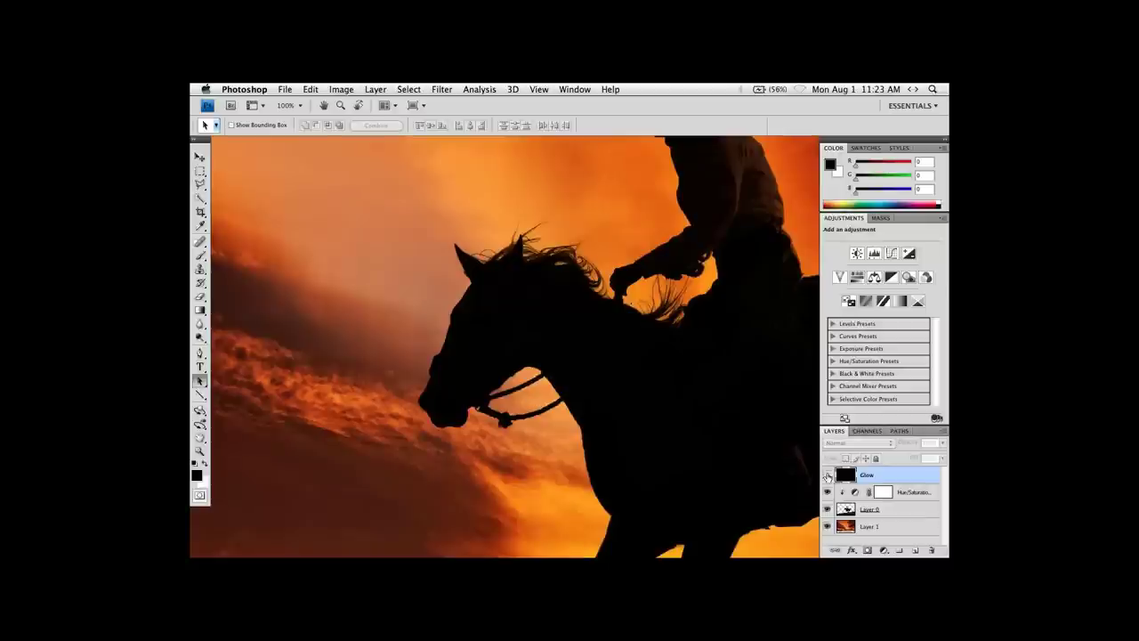
{"action": "left_click", "coordinate": [827, 476]}
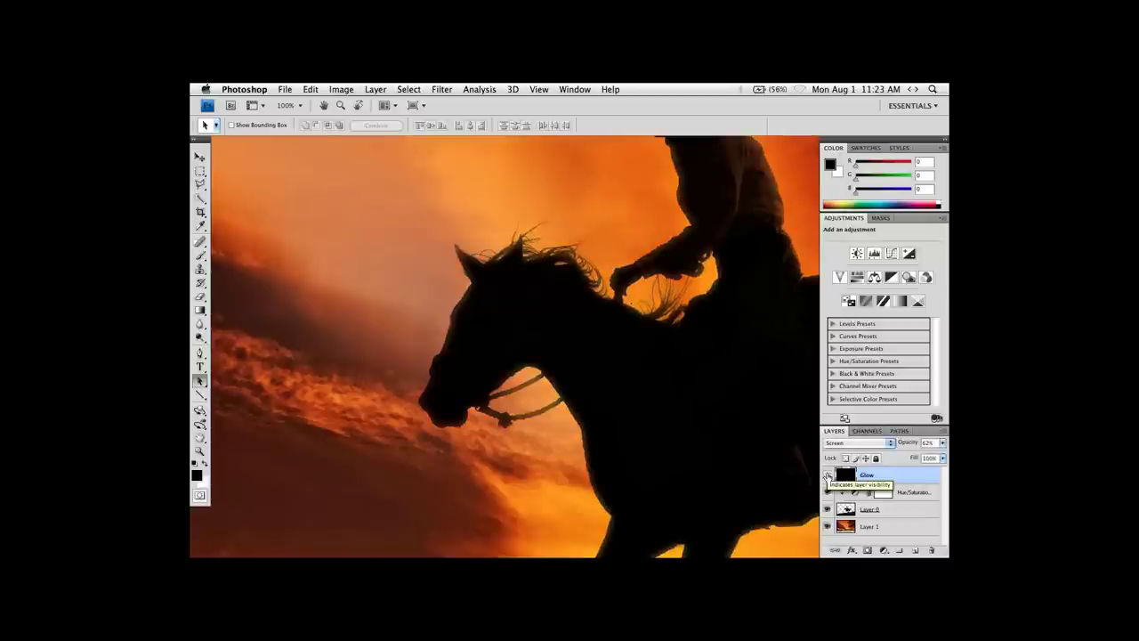
{"action": "left_click", "coordinate": [827, 476]}
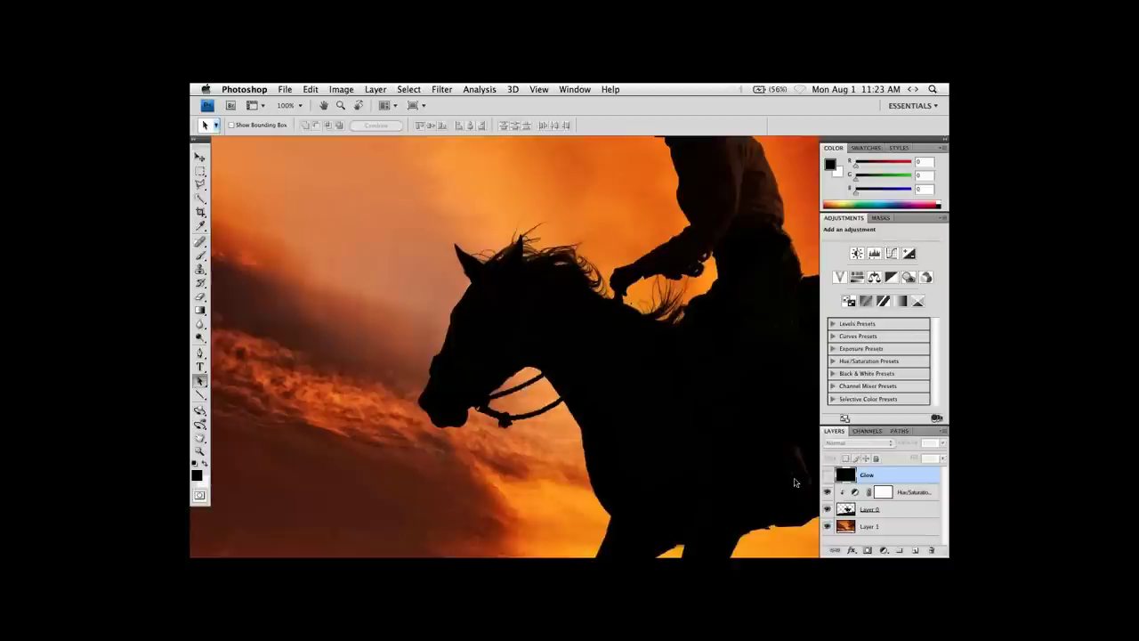
{"action": "left_click", "coordinate": [827, 476]}
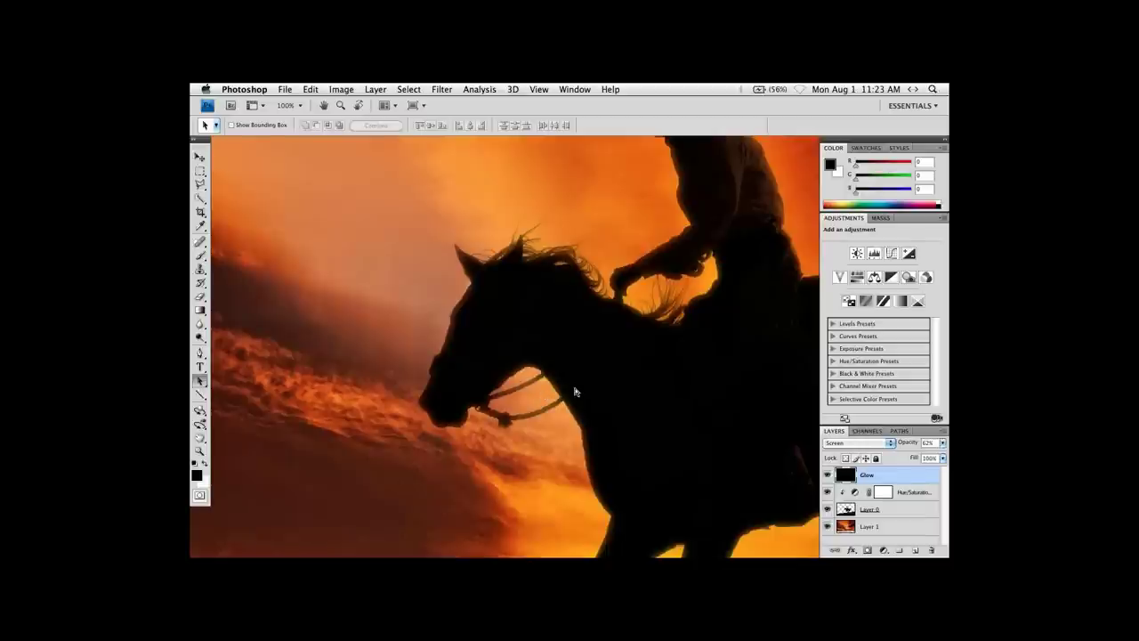
{"action": "key", "text": "super+0"}
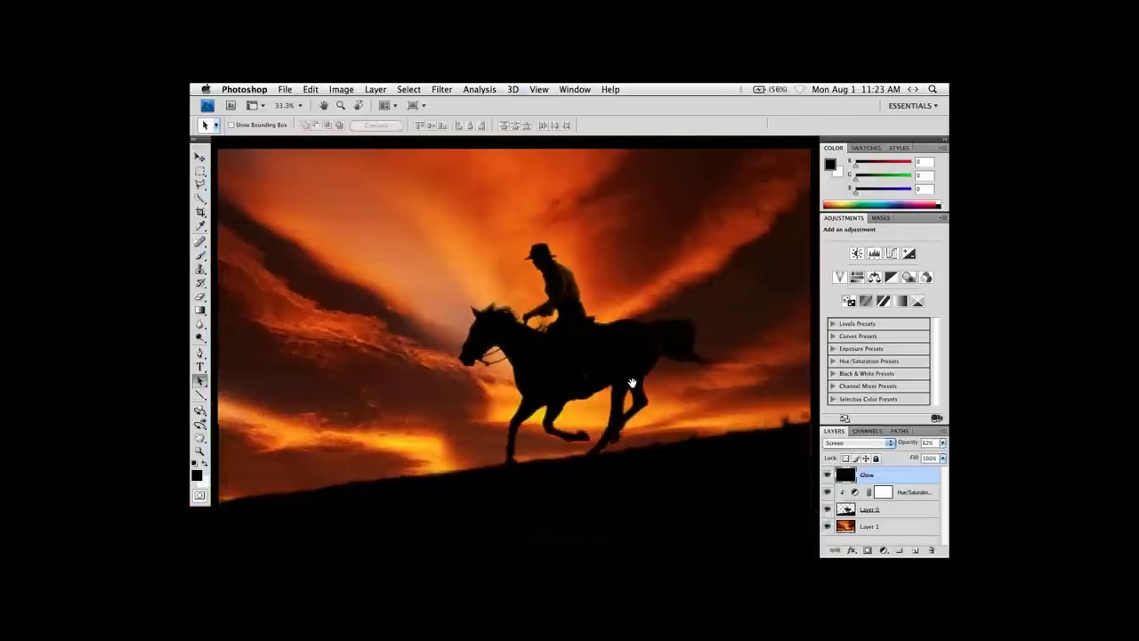
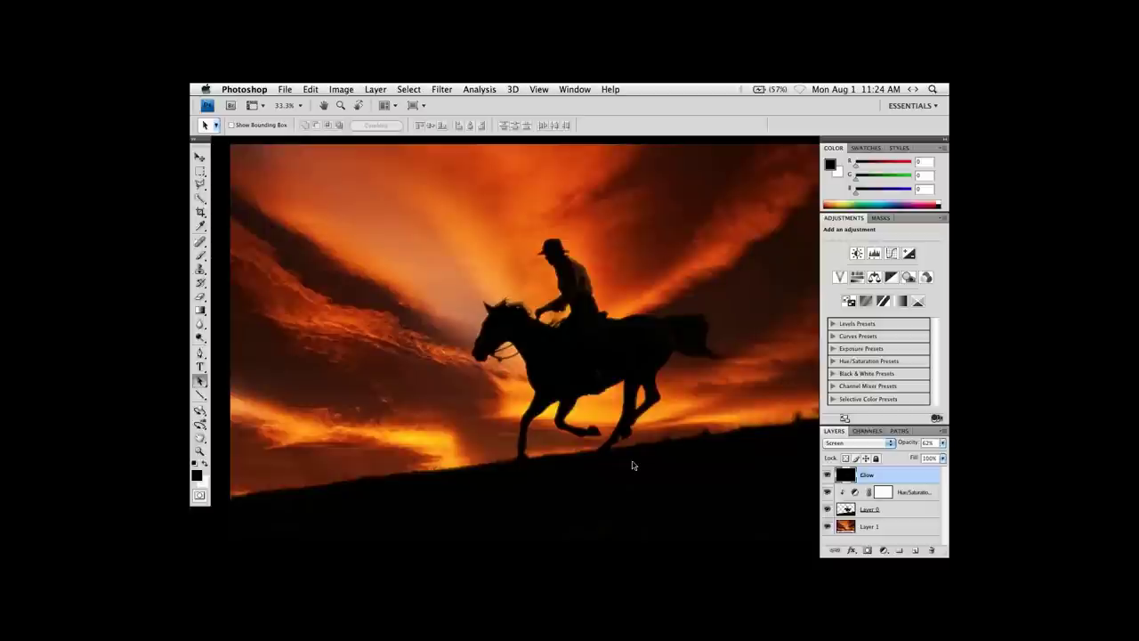
Toggle the Glow layer's visibility to compare, leaving it visible.
{"action": "left_click", "coordinate": [828, 475]}
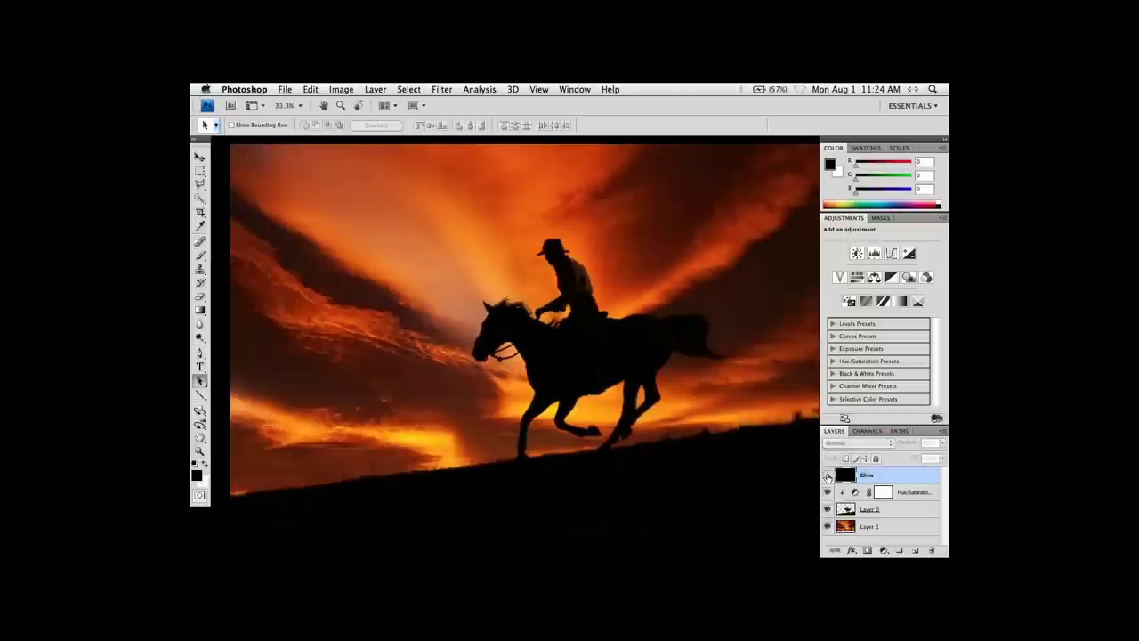
{"action": "left_click", "coordinate": [827, 476]}
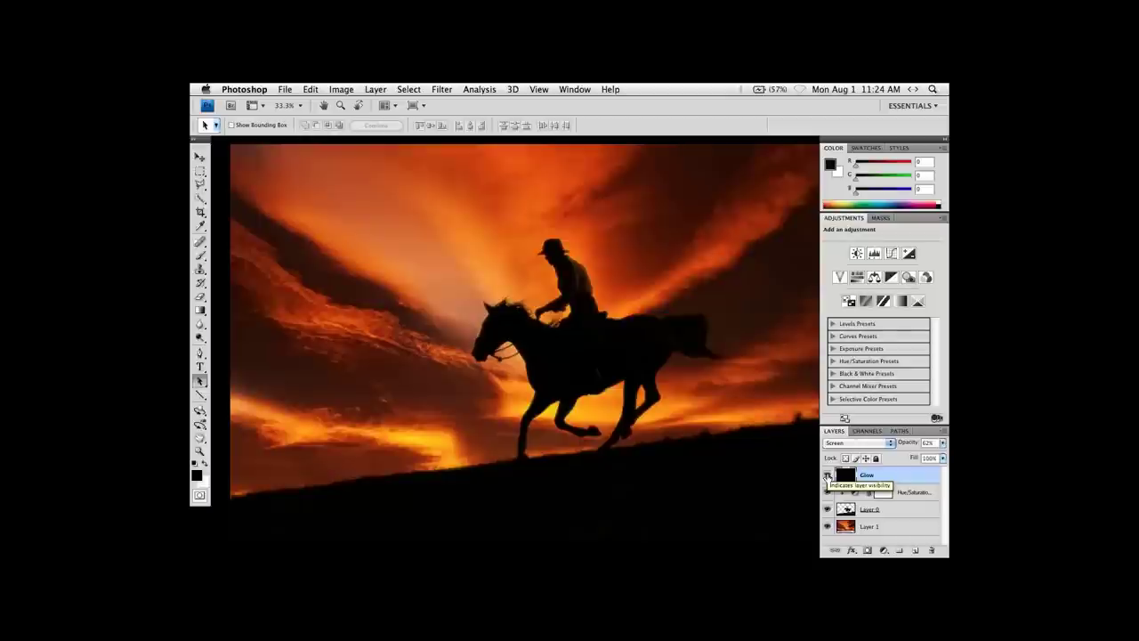
{"action": "left_click", "coordinate": [827, 475]}
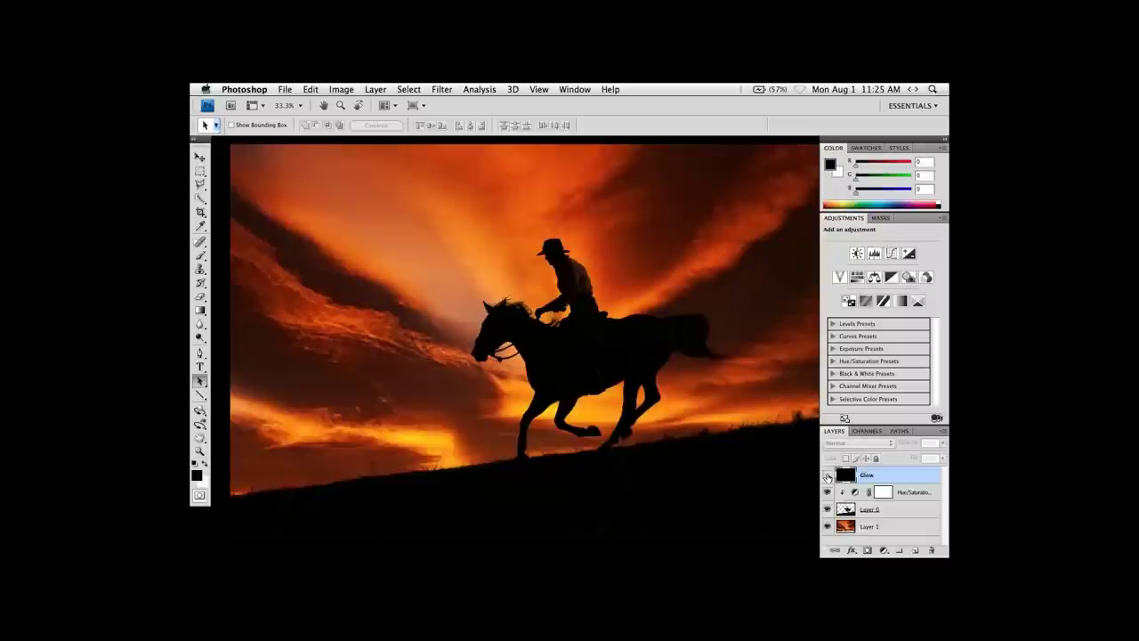
{"action": "left_click", "coordinate": [827, 477]}
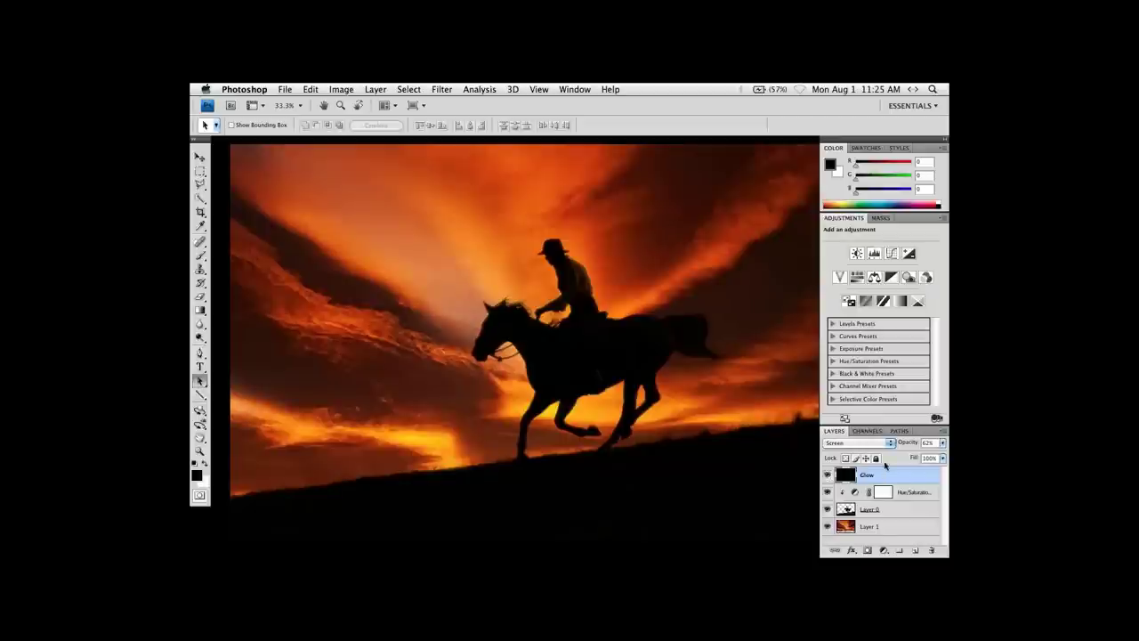
Set the Glow layer to Normal blending at 100% opacity.
{"action": "left_click", "coordinate": [859, 444]}
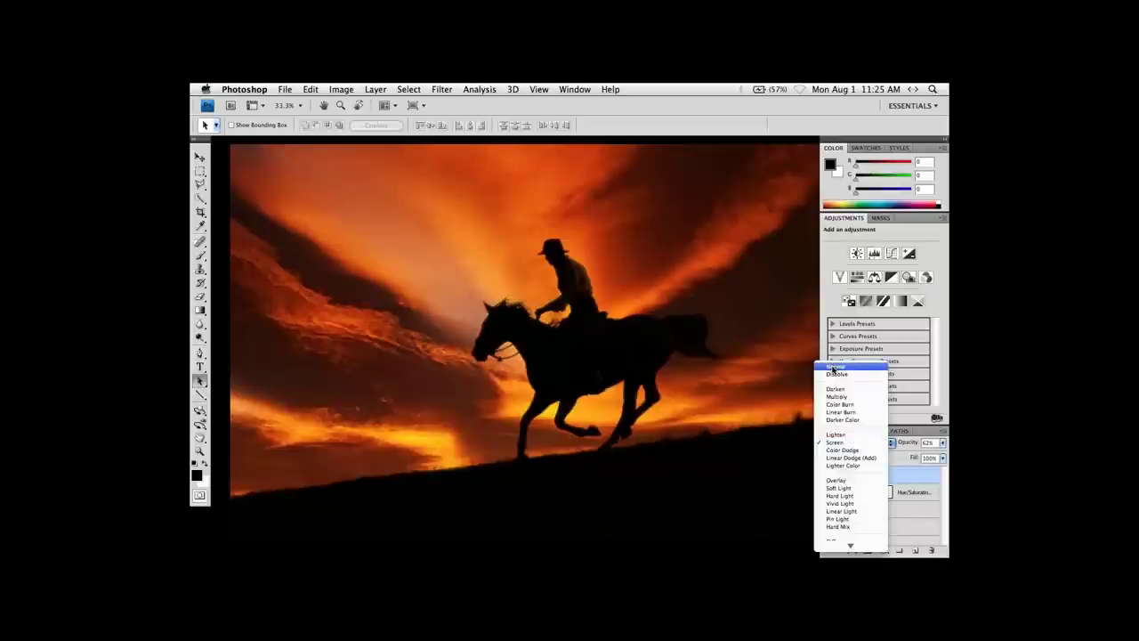
{"action": "left_click", "coordinate": [833, 368]}
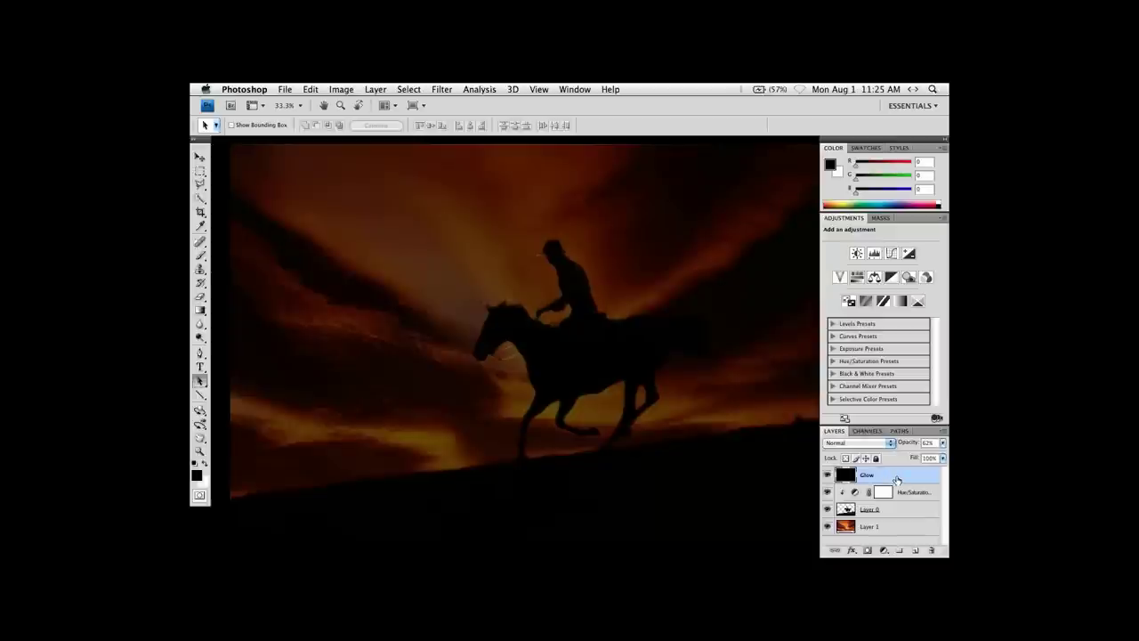
{"action": "mouse_move", "coordinate": [942, 442]}
{"action": "left_mouse_down"}
{"action": "mouse_move", "coordinate": [918, 454]}
{"action": "mouse_move", "coordinate": [941, 455]}
{"action": "left_mouse_up"}
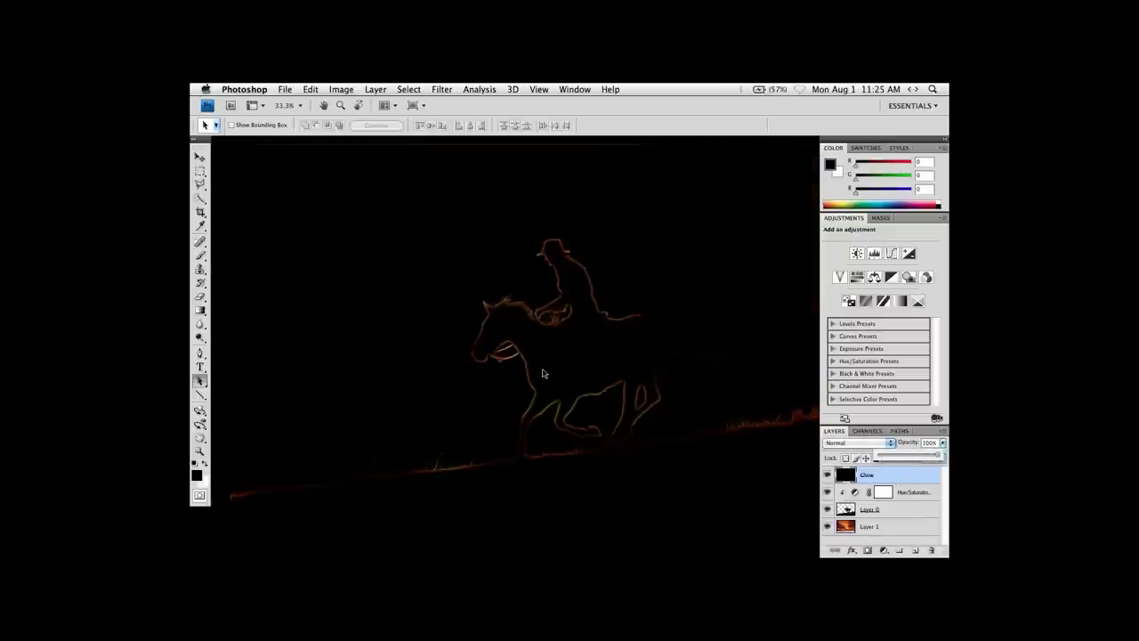
{"action": "left_click", "coordinate": [519, 338]}
Inspect the glowing outline up close, then delete the Glow layer.
{"action": "key", "text": "super+equal"}
{"action": "key", "text": "super+equal"}
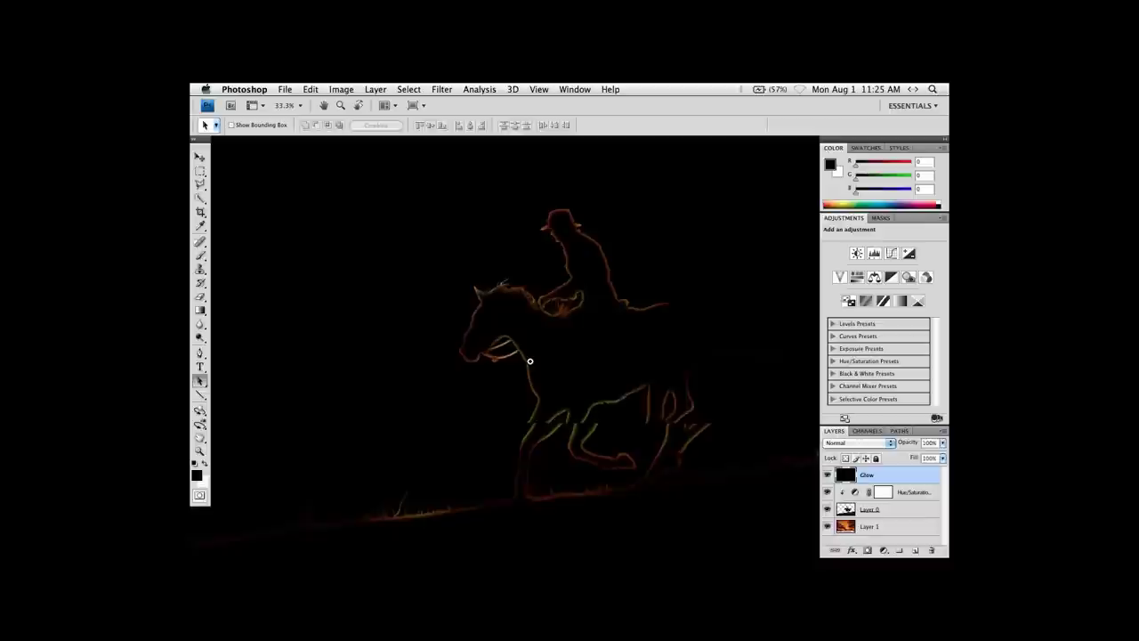
{"action": "mouse_move", "coordinate": [584, 361]}
{"action": "left_mouse_down"}
{"action": "mouse_move", "coordinate": [579, 330]}
{"action": "mouse_move", "coordinate": [585, 391]}
{"action": "mouse_move", "coordinate": [574, 348]}
{"action": "left_mouse_up"}
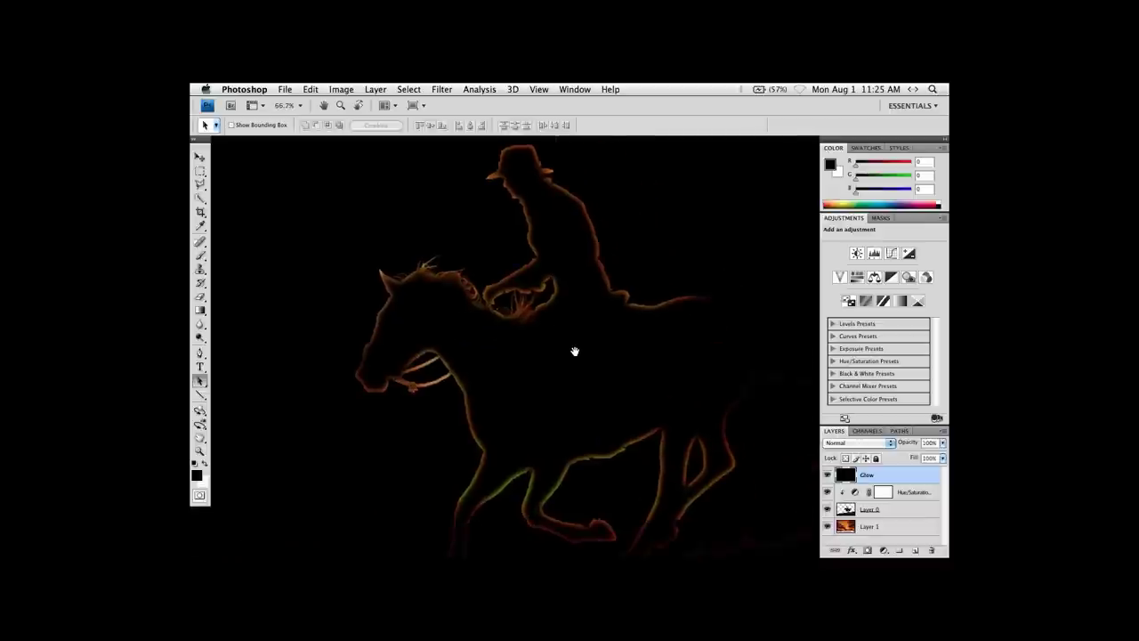
{"action": "left_click_drag", "start_coordinate": [501, 364], "coordinate": [522, 345]}
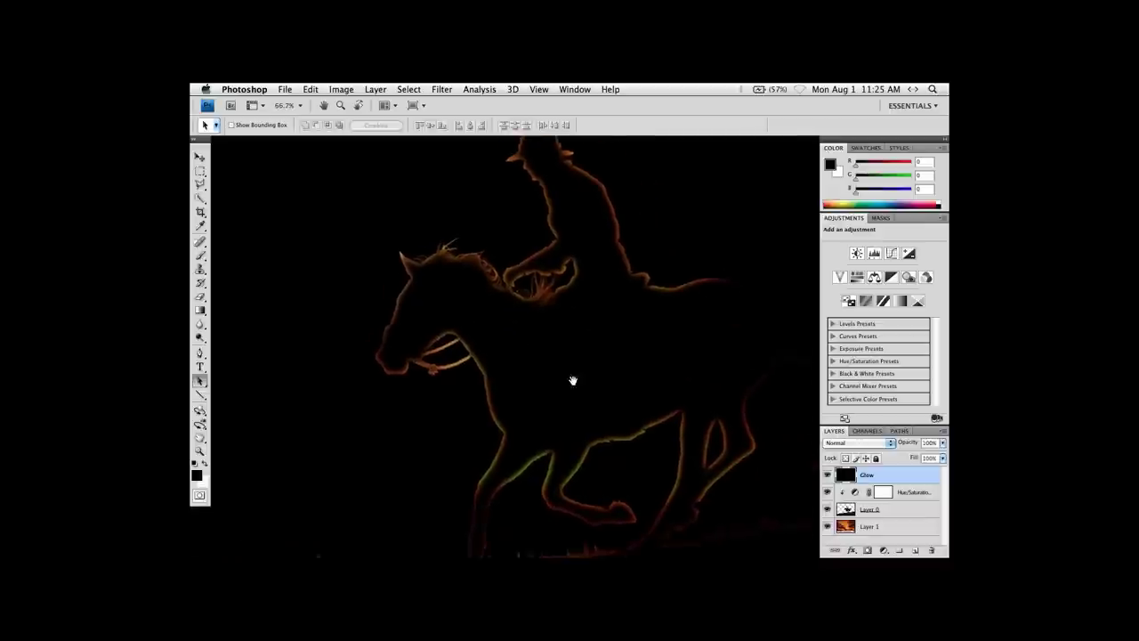
{"action": "scroll", "coordinate": [535, 374], "scroll_direction": "right", "scroll_amount": 3}
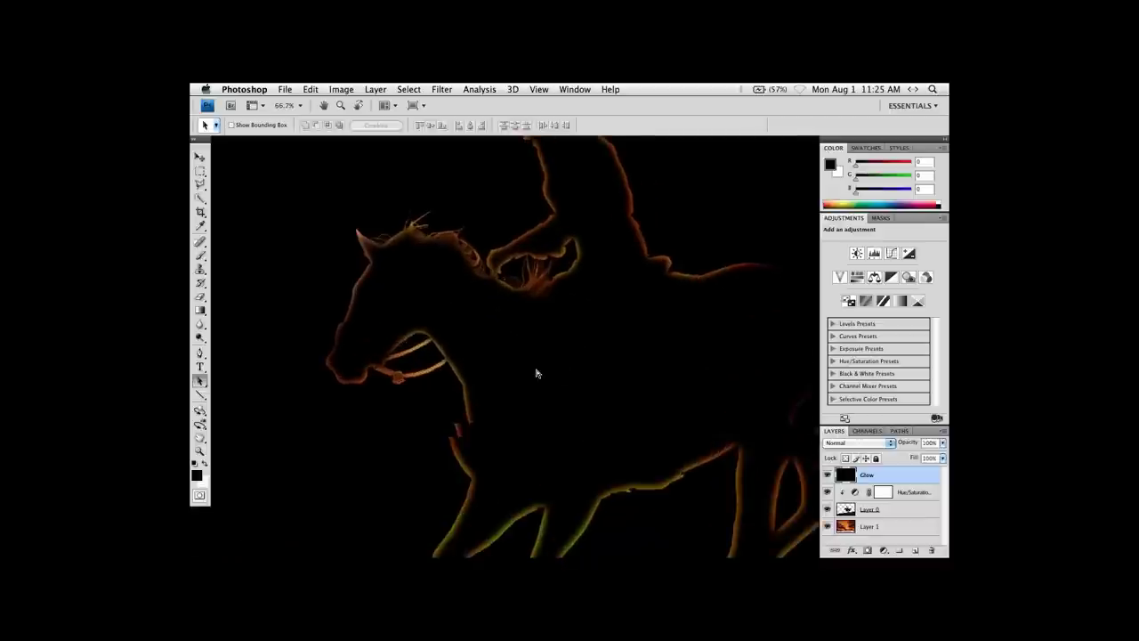
{"action": "key", "text": "super+minus"}
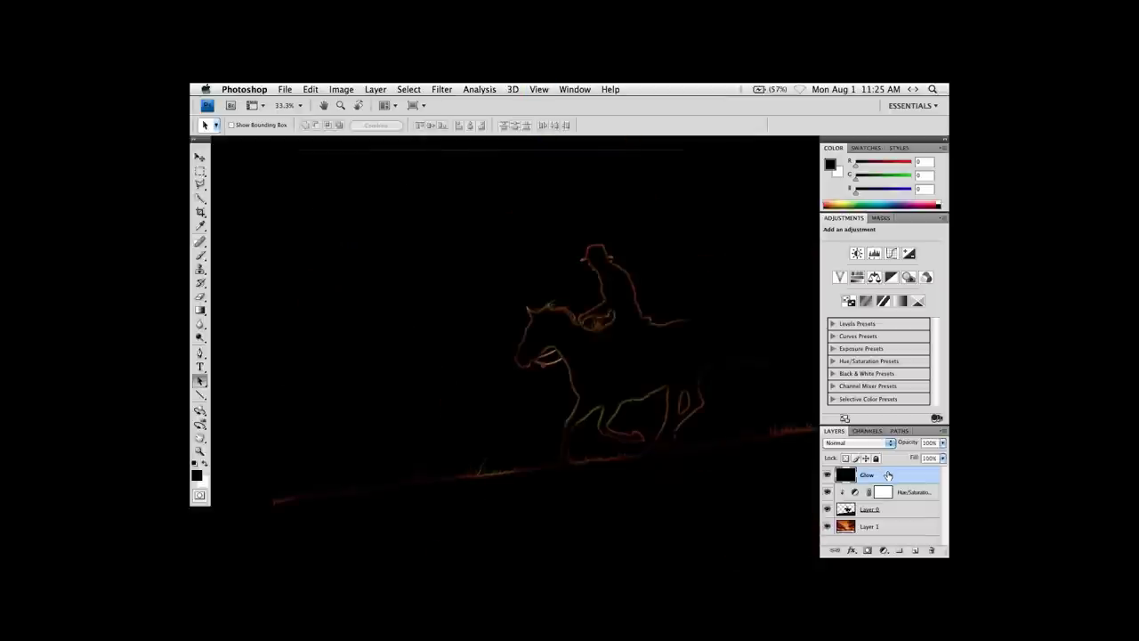
{"action": "key", "text": "Delete"}
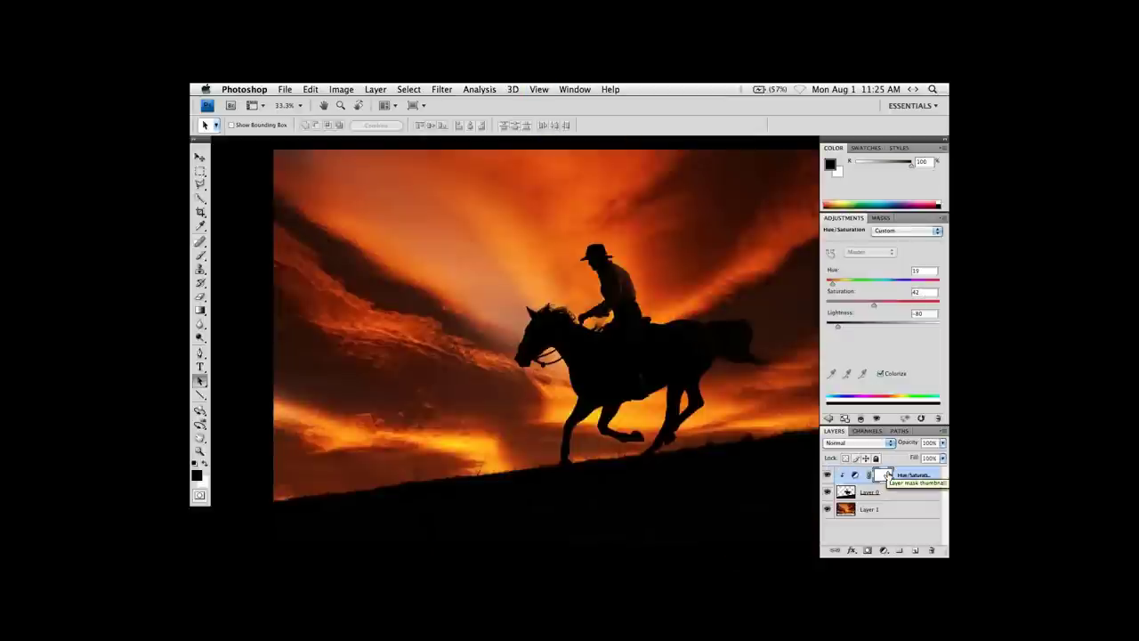
Duplicate Layer 1 as Layer 1 copy, move it to the top of the stack, and shift it left.
{"action": "left_click", "coordinate": [889, 512]}
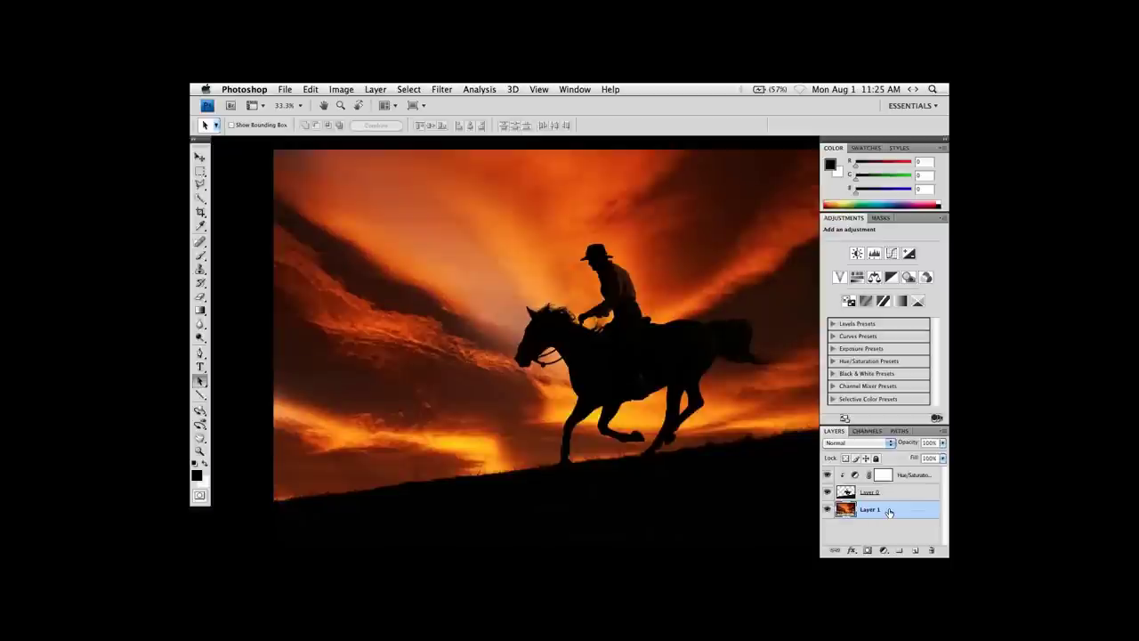
{"action": "key", "text": "super+j"}
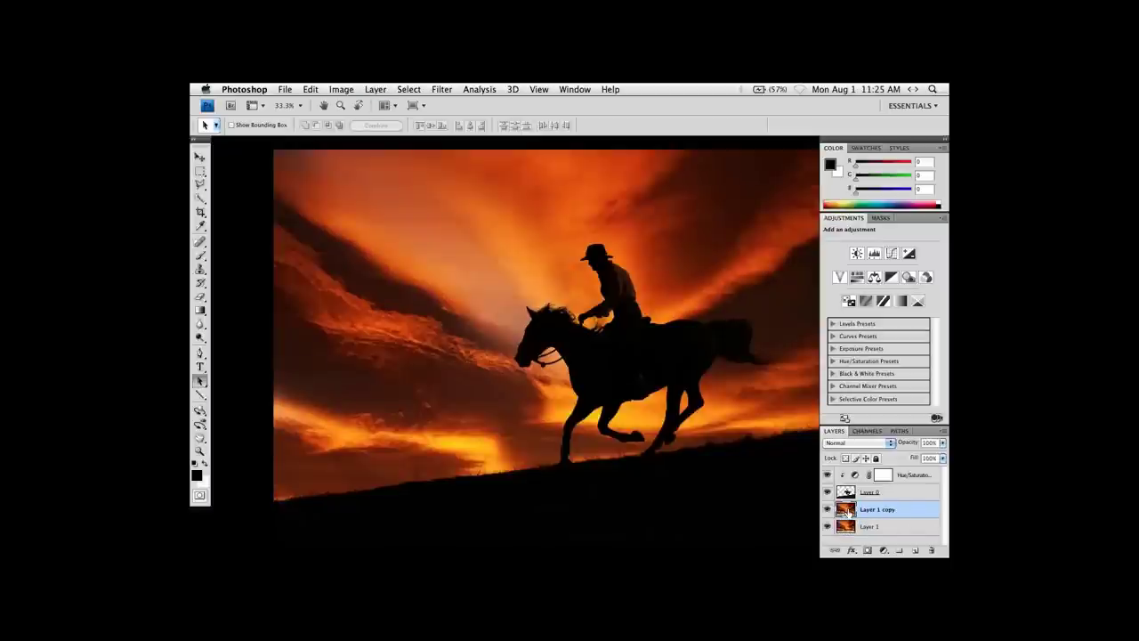
{"action": "left_click_drag", "start_coordinate": [848, 513], "coordinate": [847, 472]}
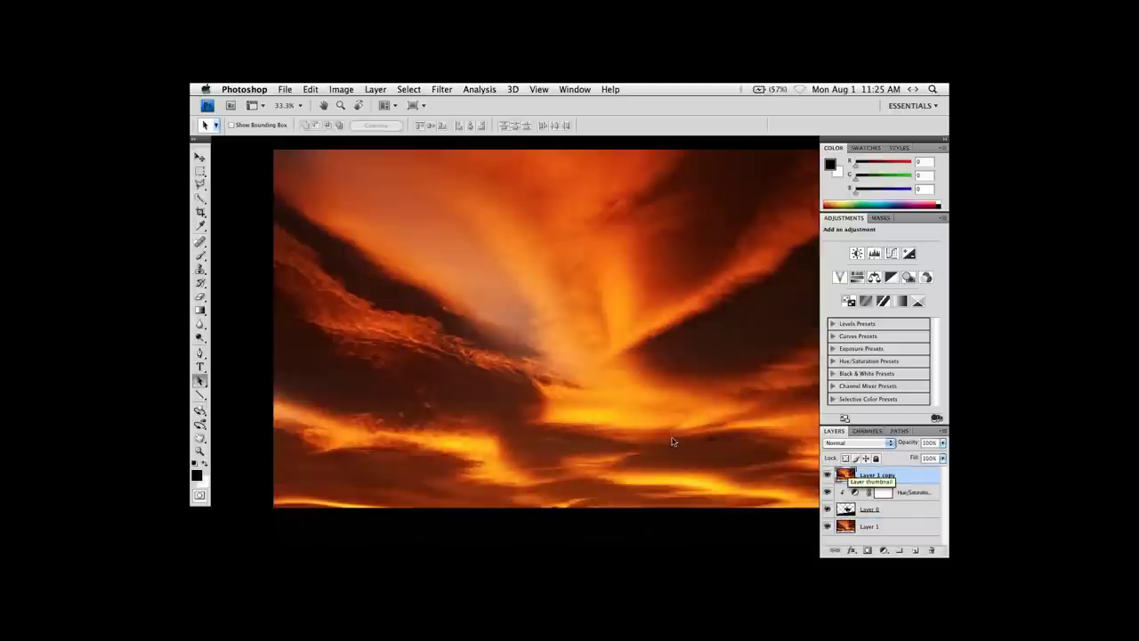
{"action": "left_click_drag", "start_coordinate": [680, 410], "coordinate": [645, 412]}
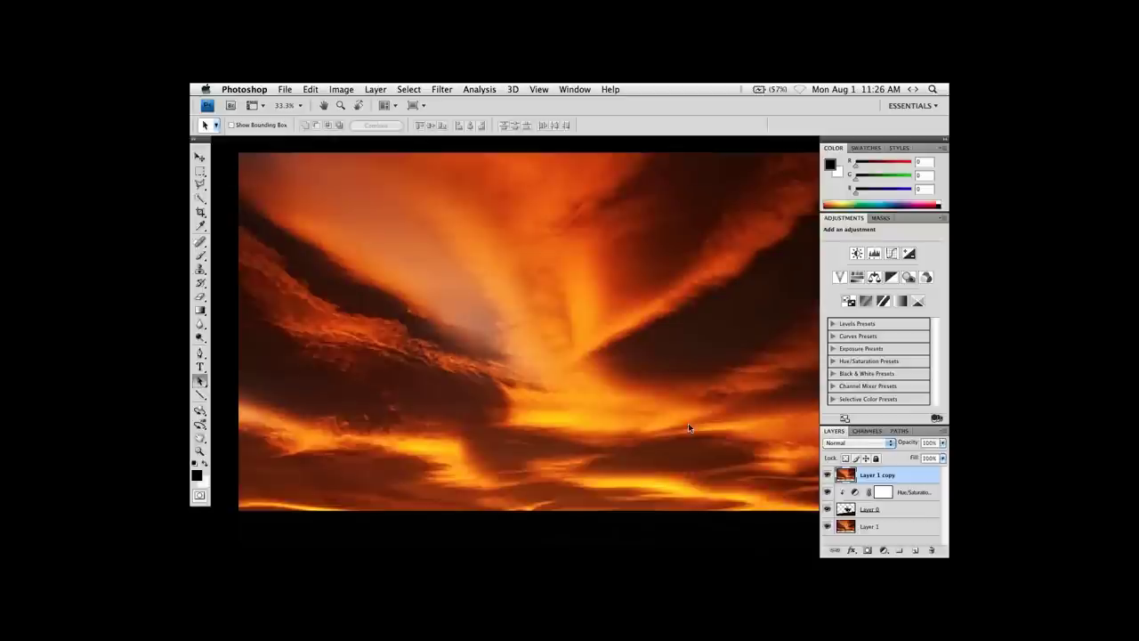
Set Layer 1 copy to Screen blending and load Layer 0's silhouette as a selection.
{"action": "left_click", "coordinate": [859, 442]}
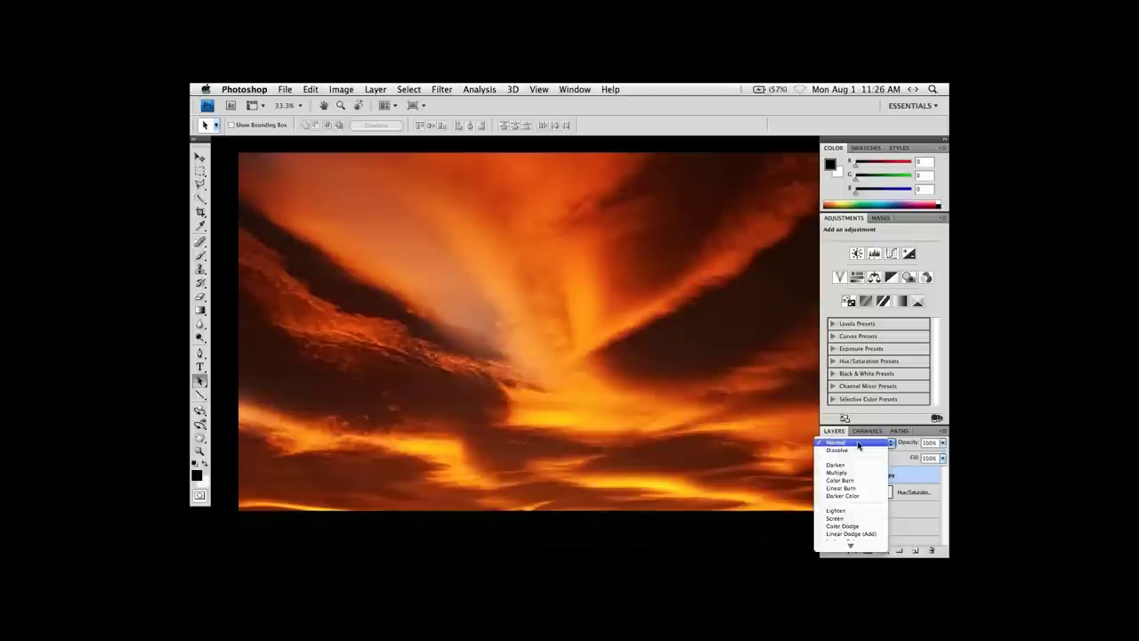
{"action": "left_click", "coordinate": [837, 518]}
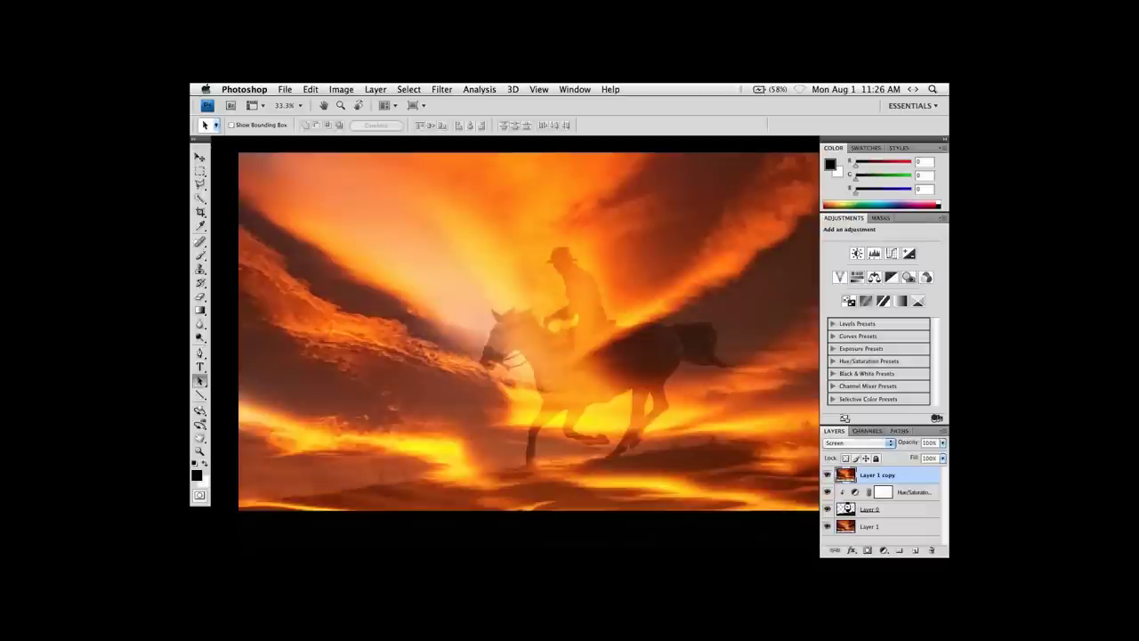
{"action": "left_click", "coordinate": [845, 509], "text": "super"}
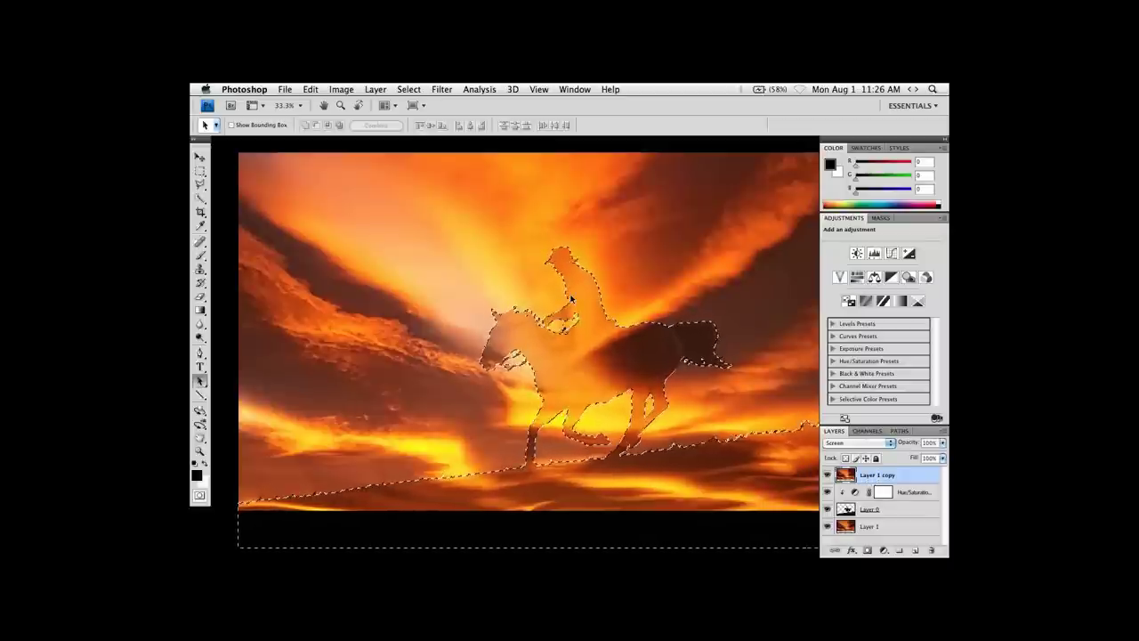
Fill the silhouette selection with Black using Edit > Fill, then deselect.
{"action": "left_click", "coordinate": [313, 90]}
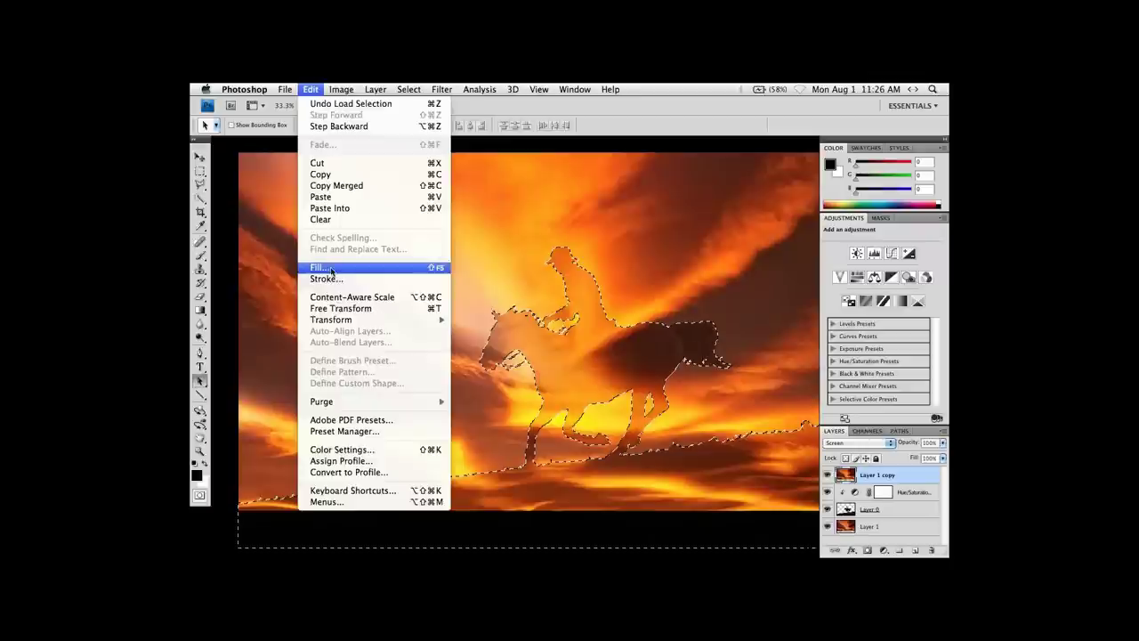
{"action": "left_click", "coordinate": [414, 271]}
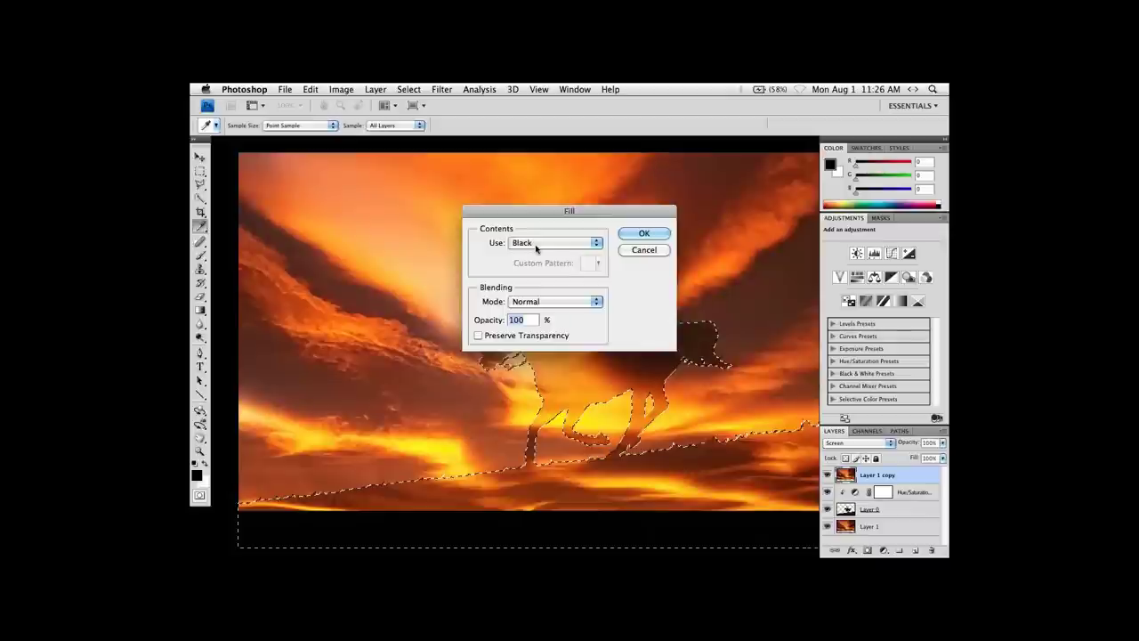
{"action": "left_click", "coordinate": [535, 246]}
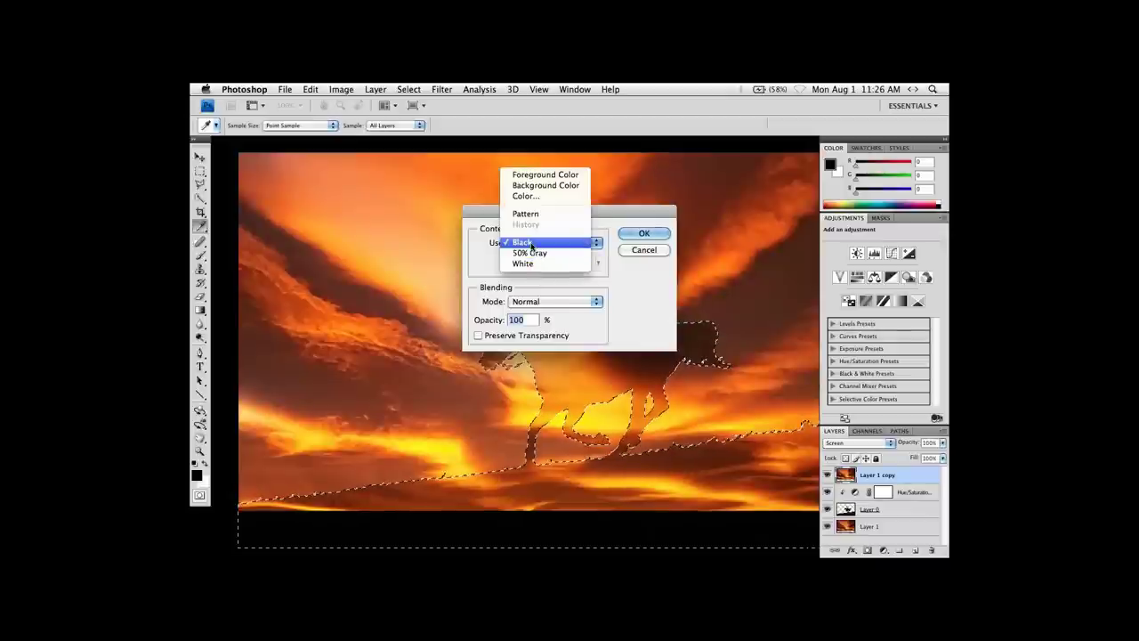
{"action": "left_click", "coordinate": [532, 245]}
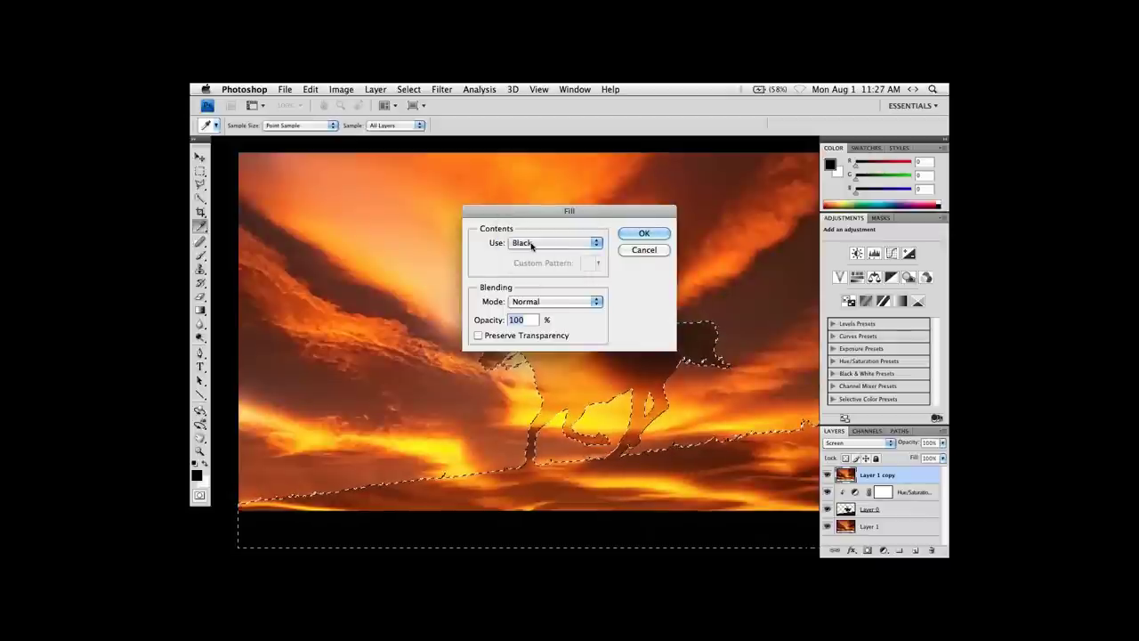
{"action": "left_click", "coordinate": [645, 233]}
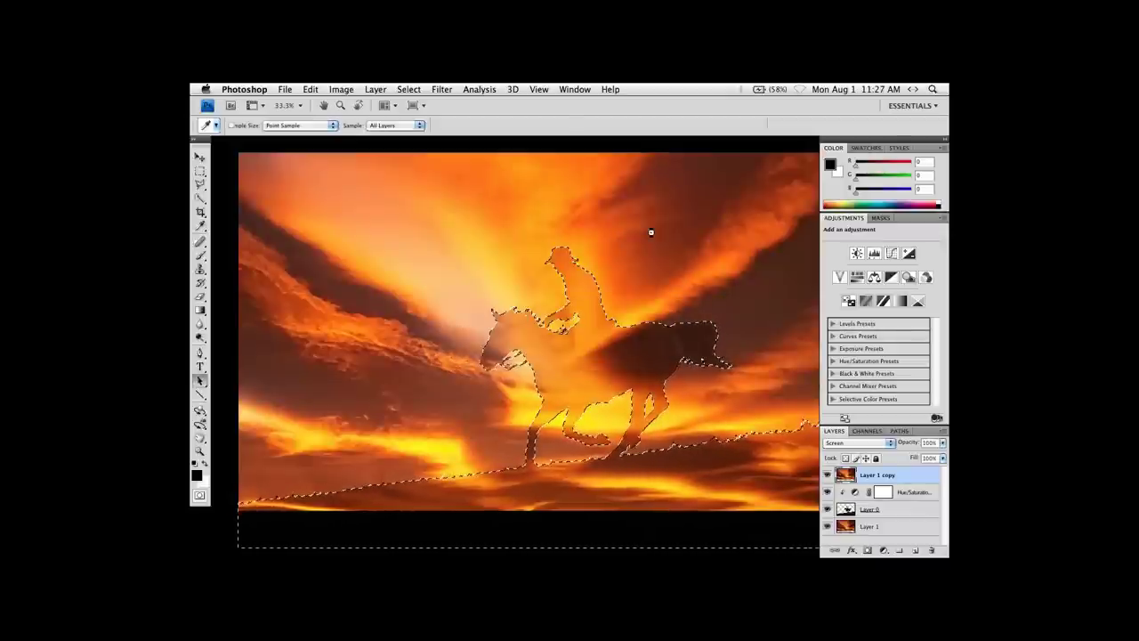
{"action": "key", "text": "a"}
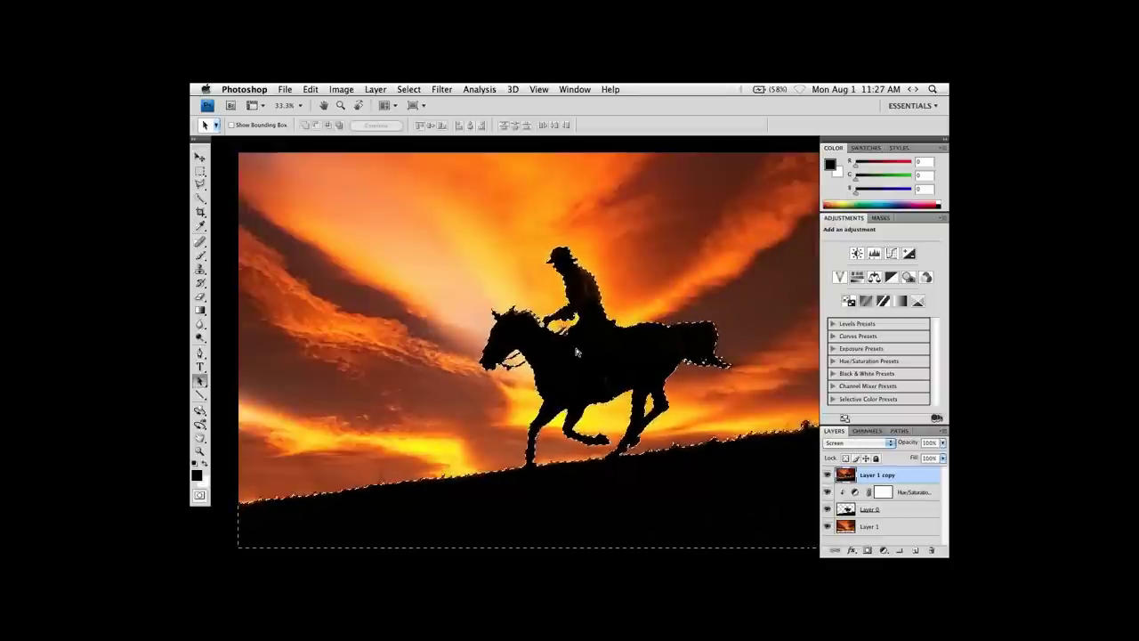
{"action": "key", "text": "super+d"}
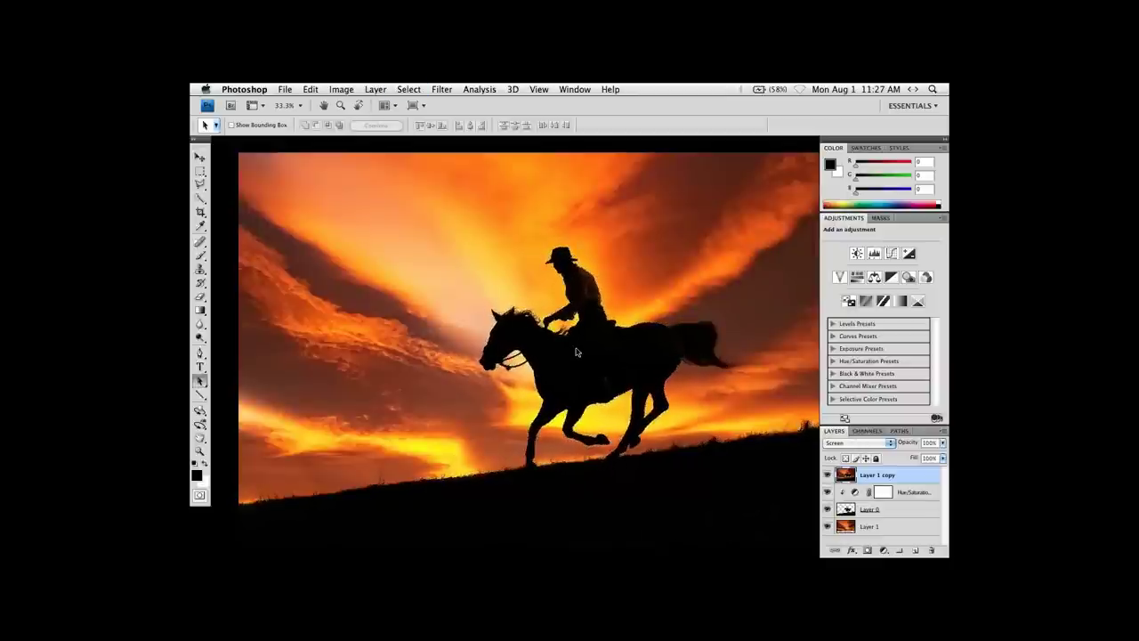
Reselect the silhouette and open Gaussian Blur, with the preview zoomed onto the horse's head.
{"action": "left_click", "coordinate": [409, 90]}
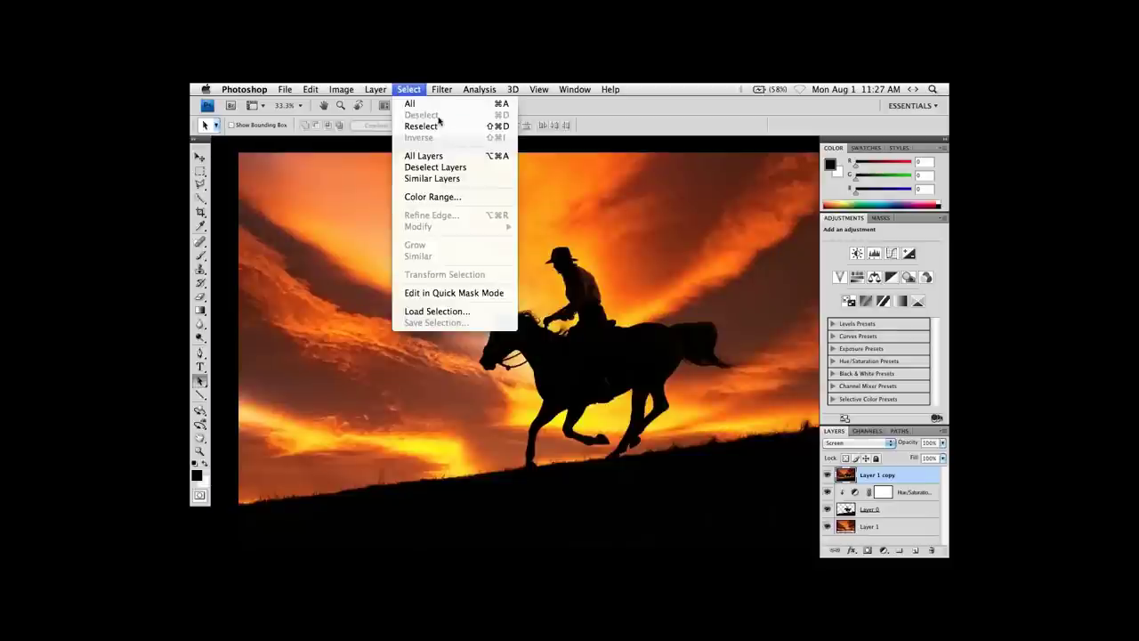
{"action": "left_click", "coordinate": [421, 125]}
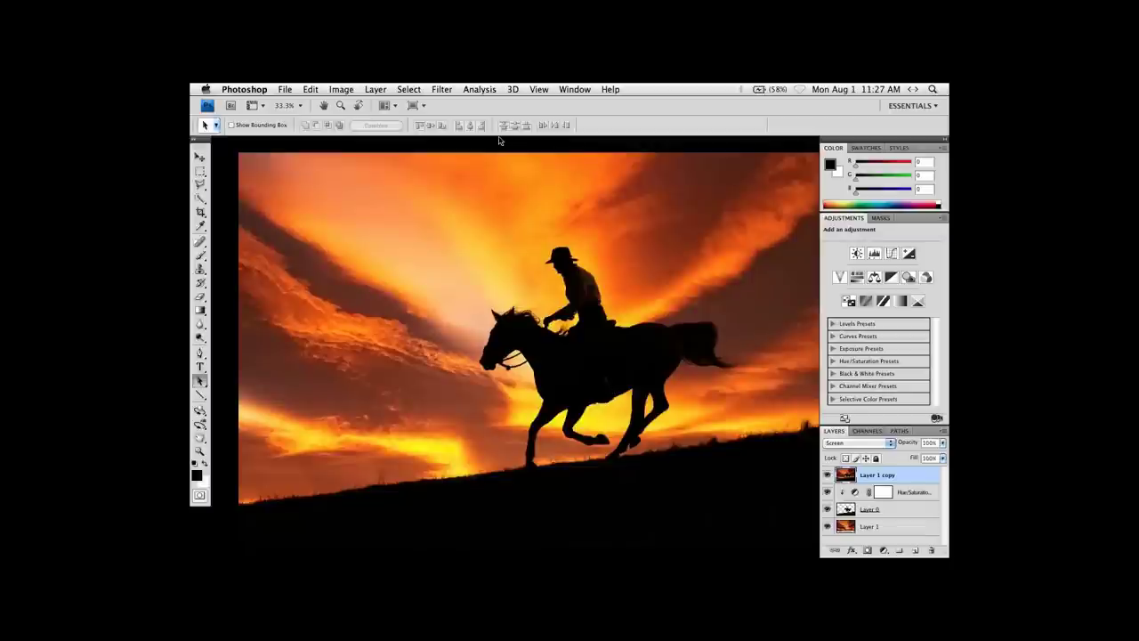
{"action": "left_click", "coordinate": [443, 90]}
{"action": "mouse_move", "coordinate": [476, 195]}
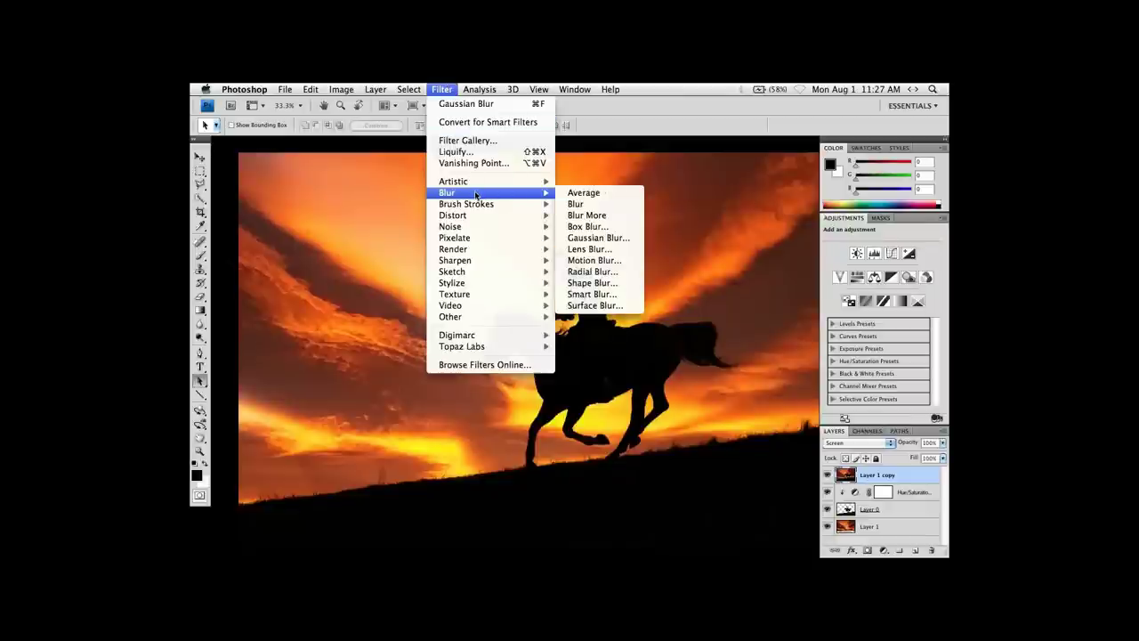
{"action": "left_click", "coordinate": [596, 238]}
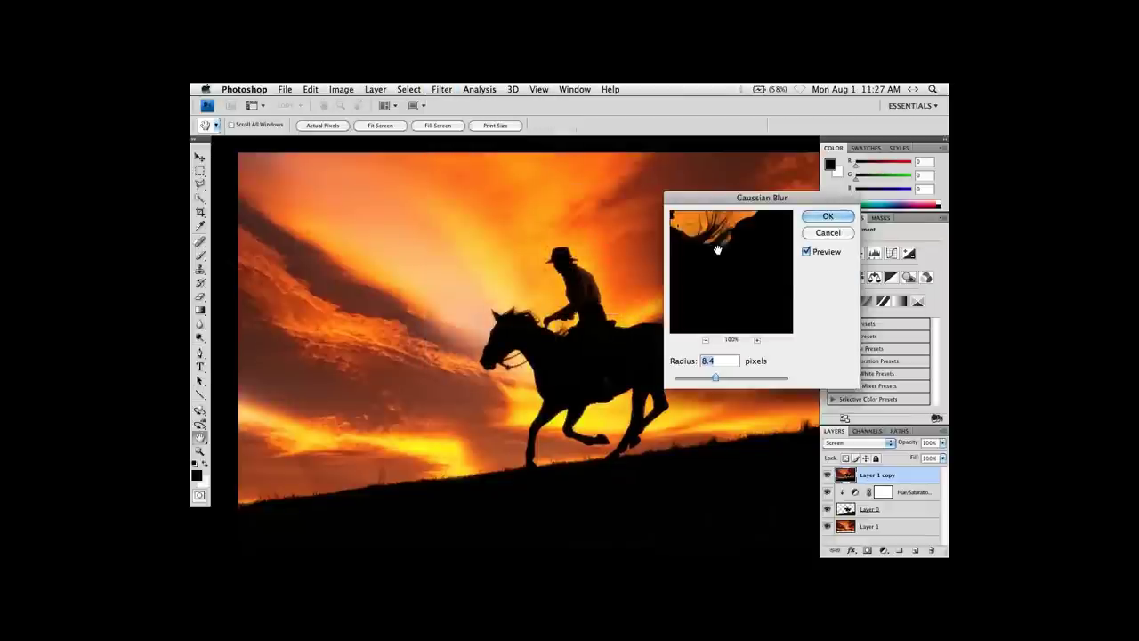
{"action": "left_click_drag", "start_coordinate": [718, 249], "coordinate": [740, 270]}
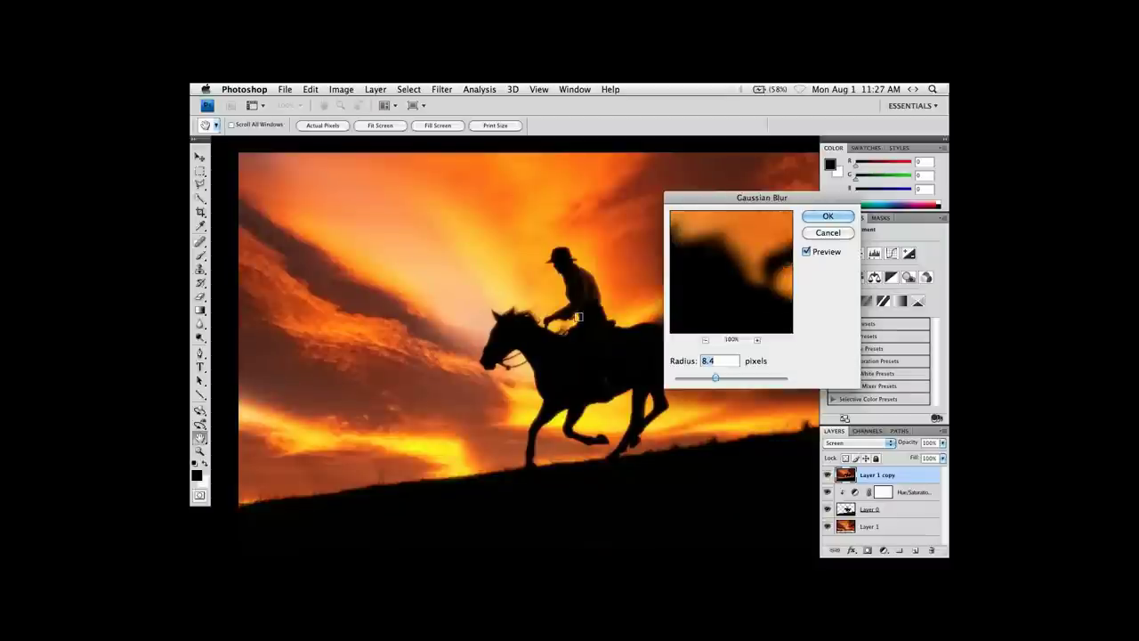
{"action": "key", "text": "super+space"}
{"action": "key", "text": "super+space"}
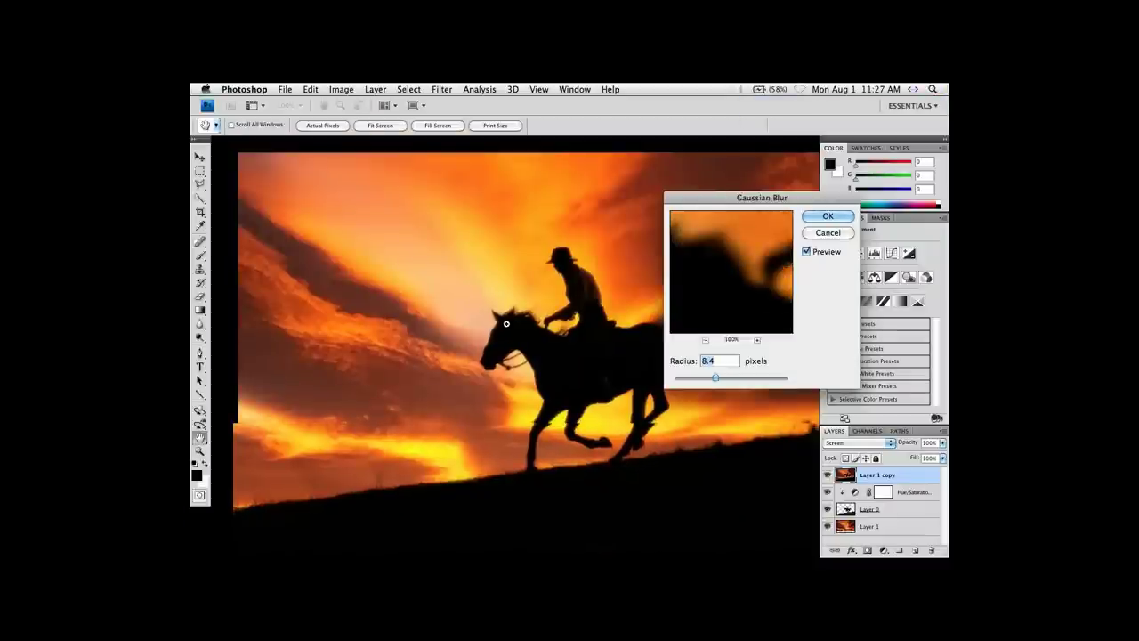
{"action": "left_click", "coordinate": [506, 323], "text": "super"}
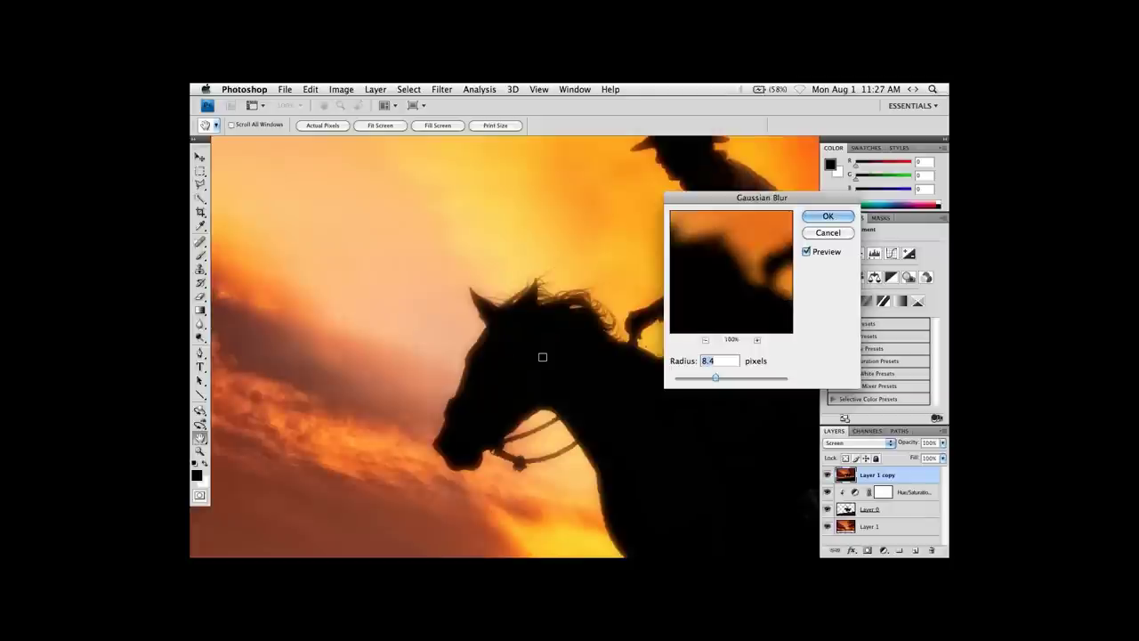
{"action": "scroll", "coordinate": [542, 357], "scroll_direction": "down", "scroll_amount": 3}
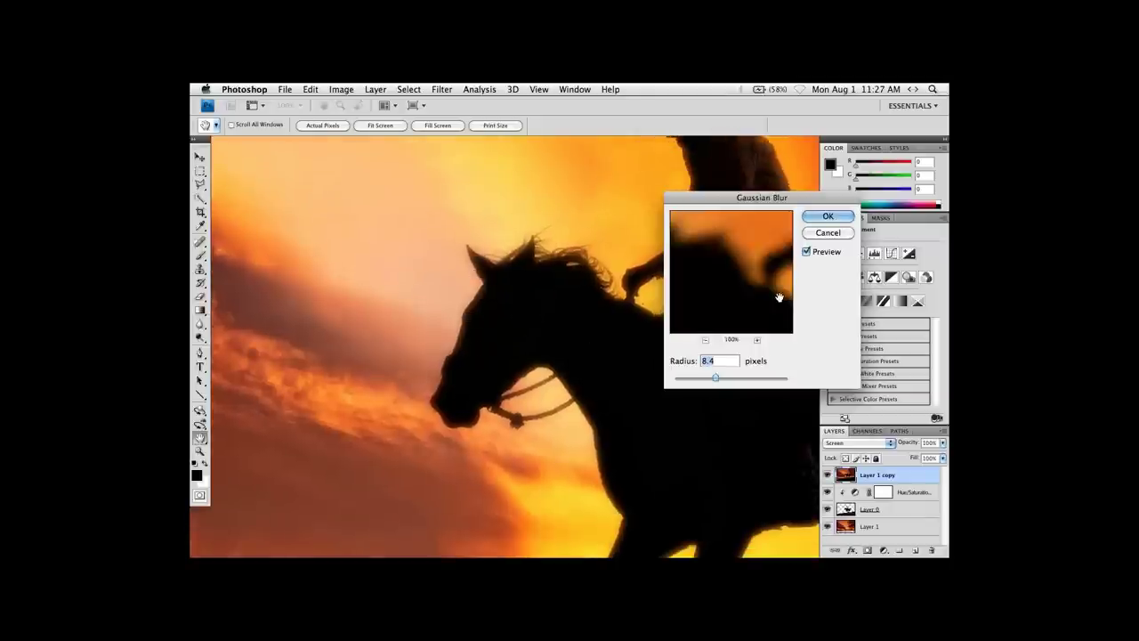
Compare the preview on and off, then apply the blur at a 36.7-pixel radius.
{"action": "left_click", "coordinate": [807, 253]}
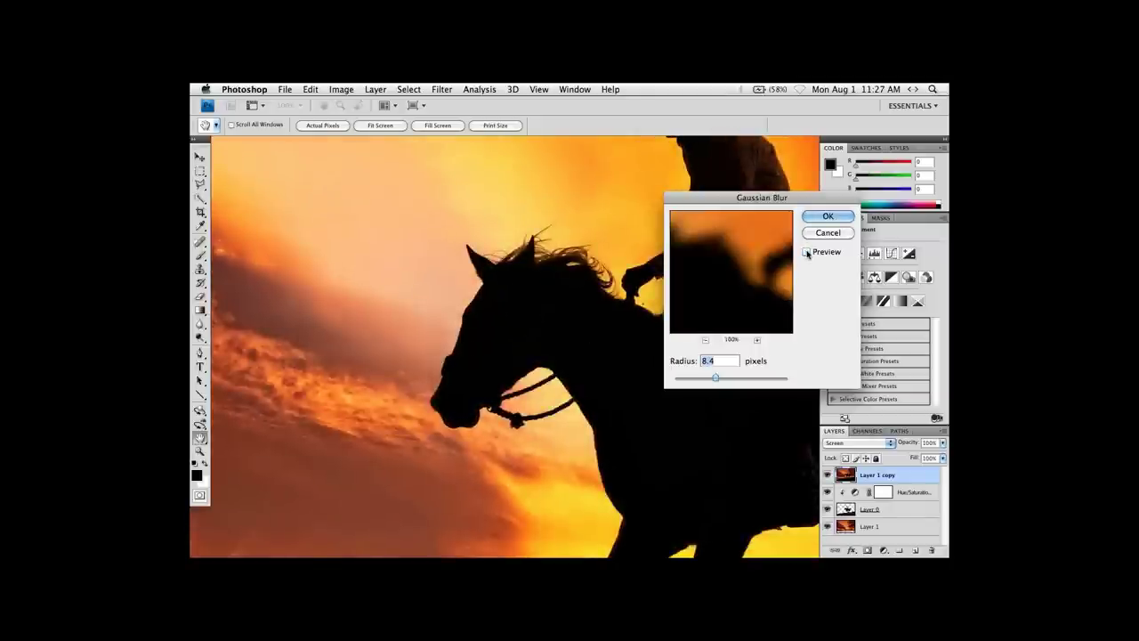
{"action": "left_click", "coordinate": [807, 252]}
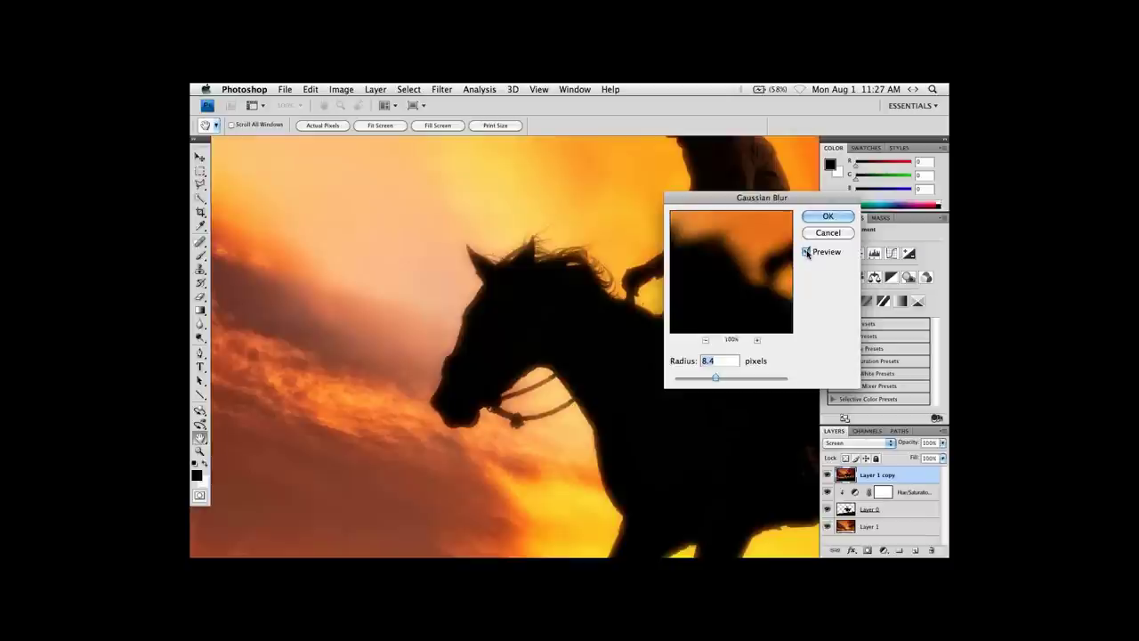
{"action": "left_click", "coordinate": [807, 253]}
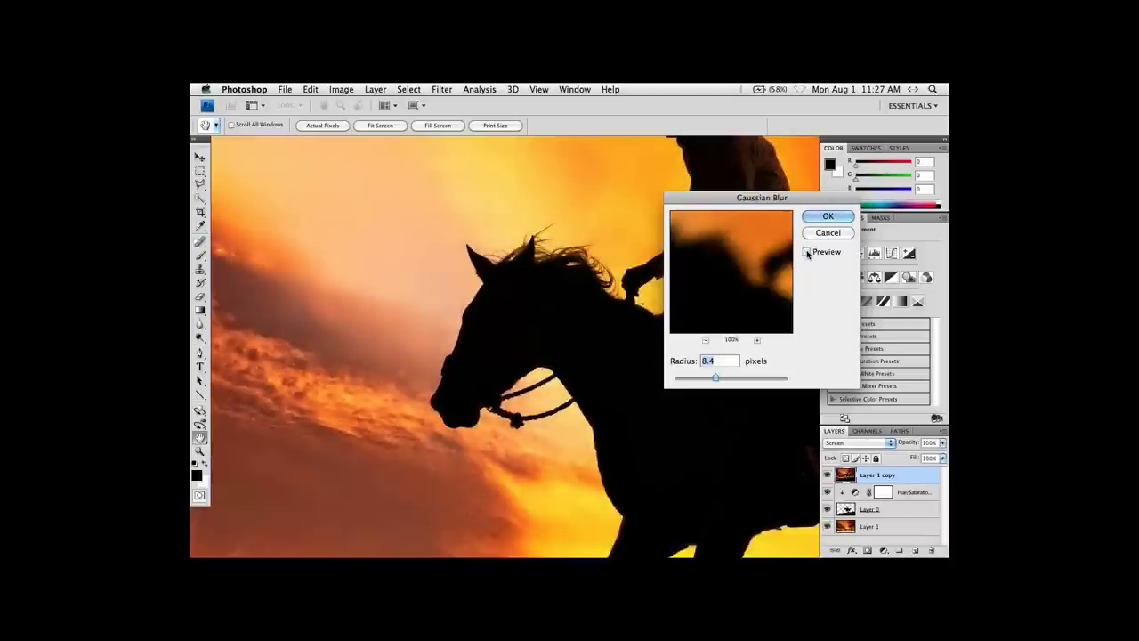
{"action": "left_click", "coordinate": [807, 253]}
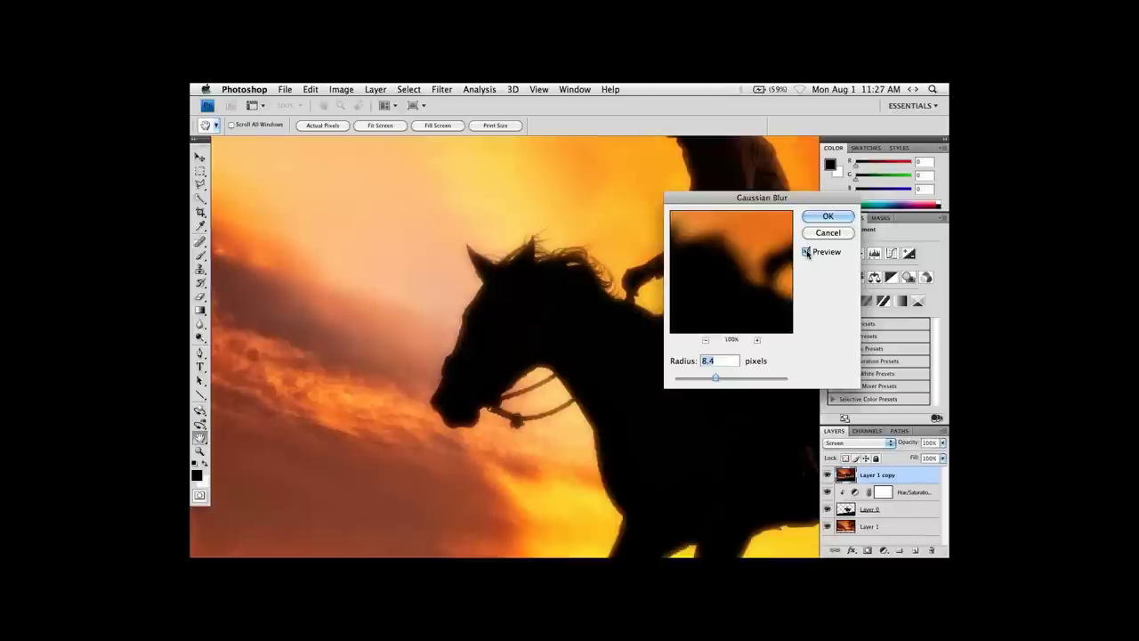
{"action": "left_click", "coordinate": [808, 253]}
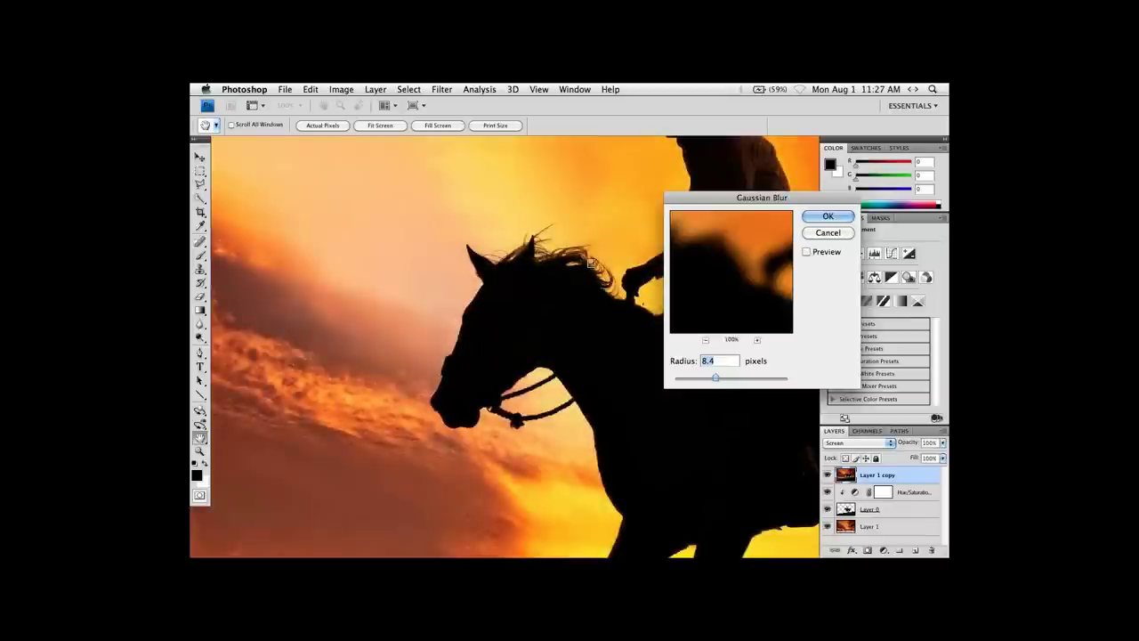
{"action": "left_click", "coordinate": [807, 253]}
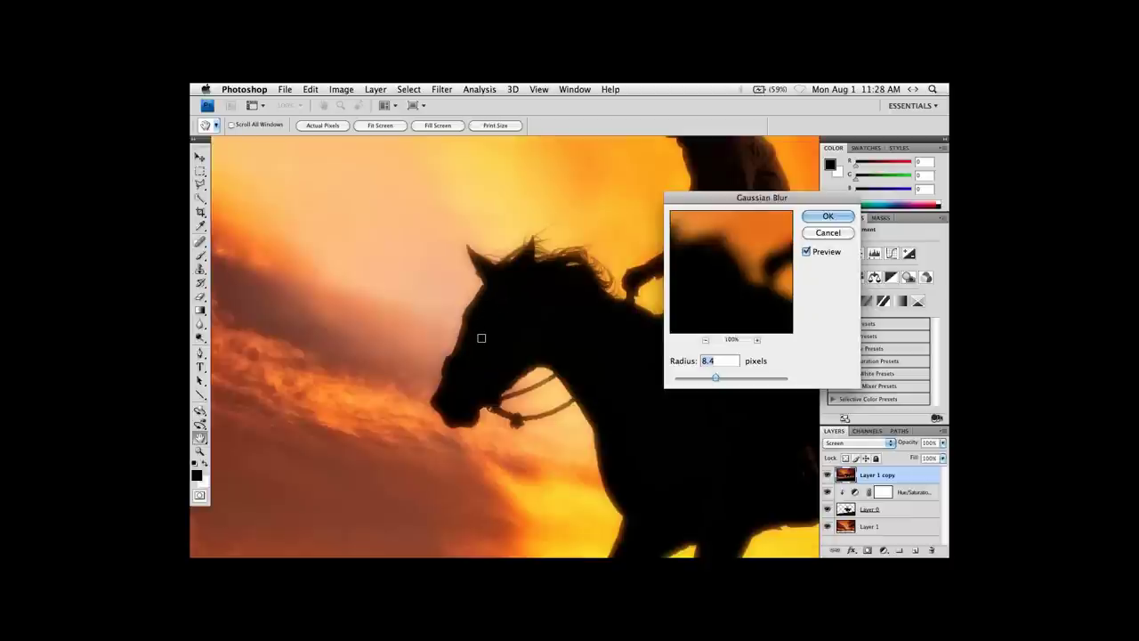
{"action": "left_click_drag", "start_coordinate": [716, 377], "coordinate": [739, 380]}
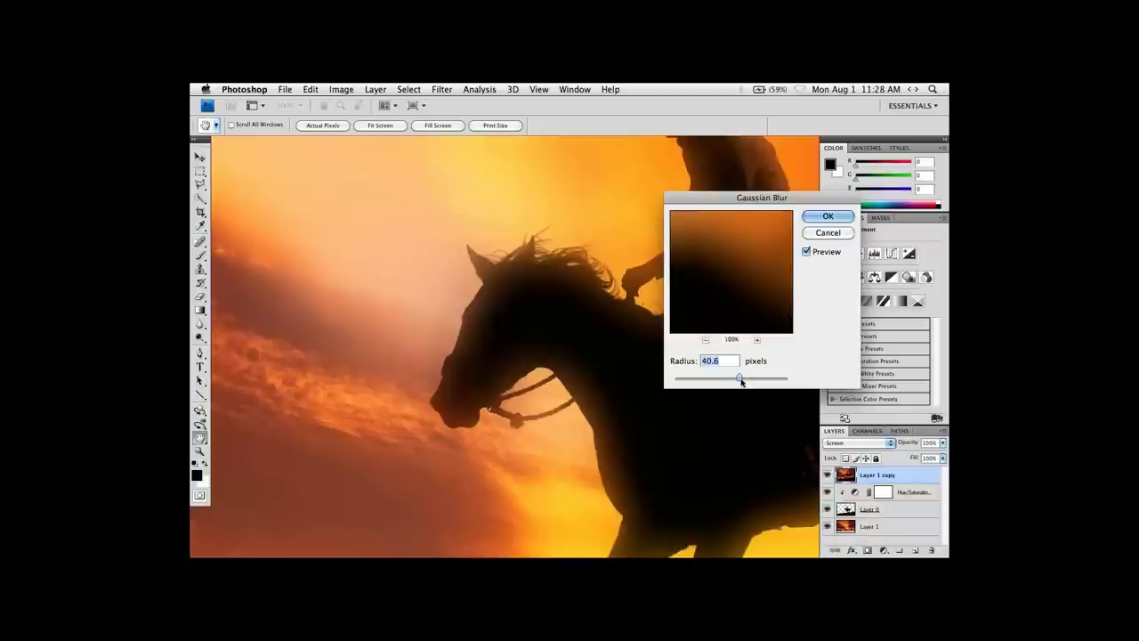
{"action": "left_click_drag", "start_coordinate": [740, 379], "coordinate": [737, 380]}
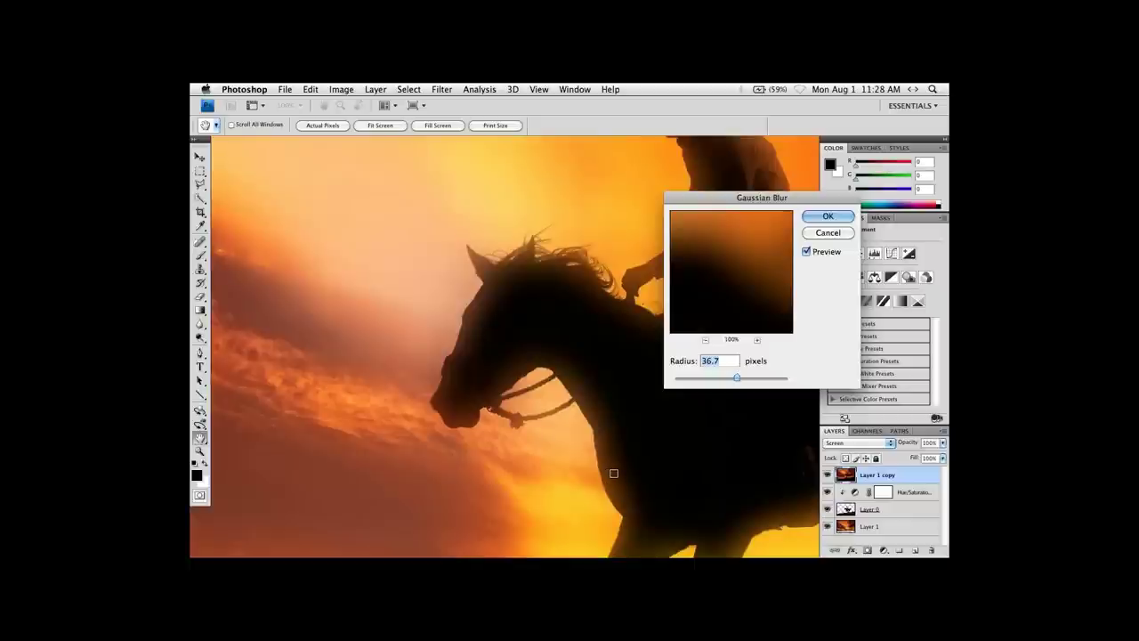
{"action": "left_click", "coordinate": [815, 216]}
{"action": "key", "text": "a"}
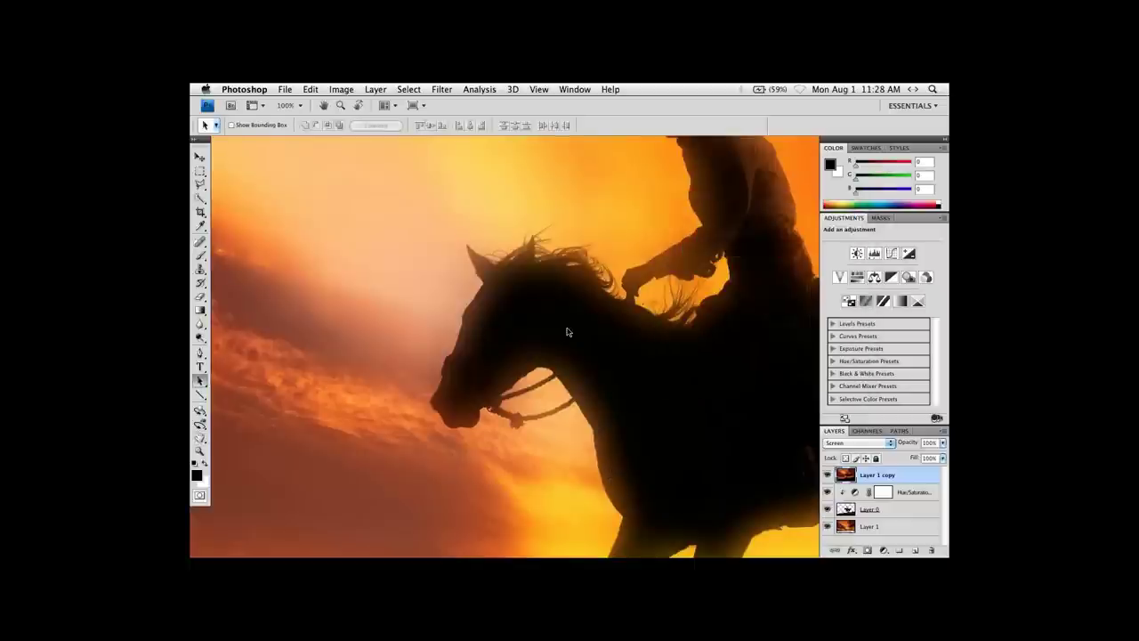
{"action": "key", "text": "super+minus"}
{"action": "key", "text": "super+minus"}
{"action": "key", "text": "super+minus"}
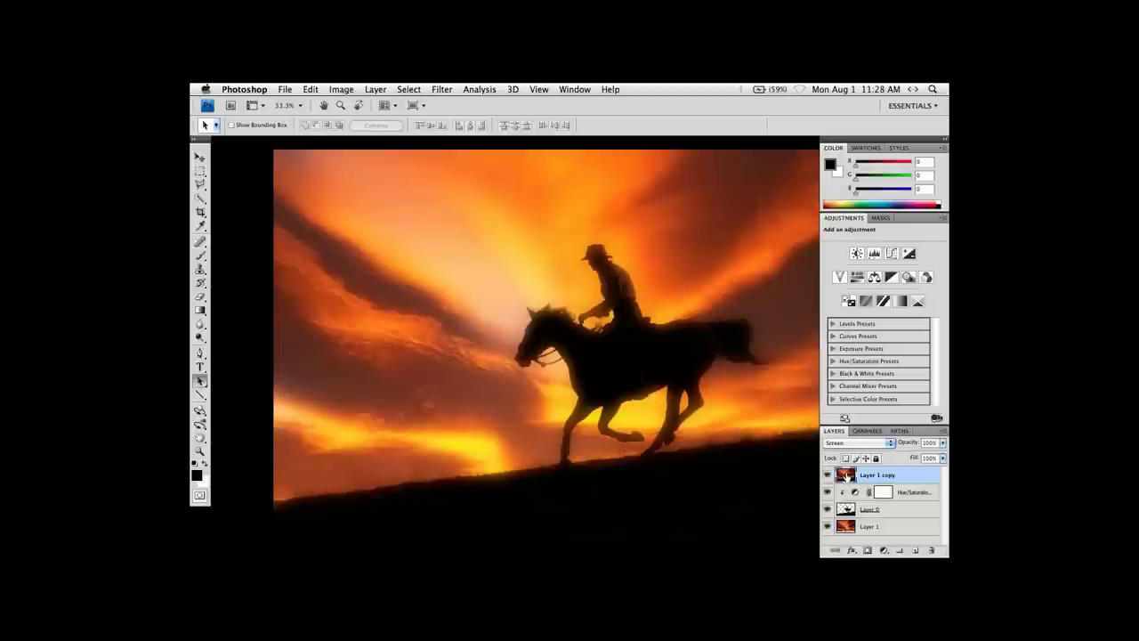
{"action": "left_click", "coordinate": [852, 443]}
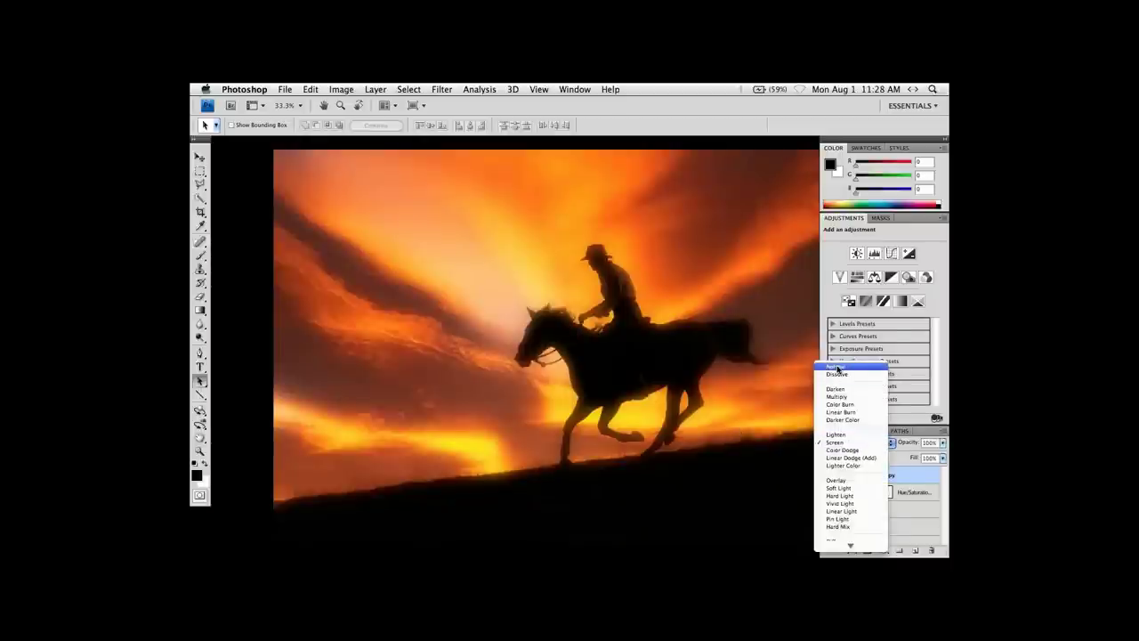
{"action": "left_click", "coordinate": [838, 366]}
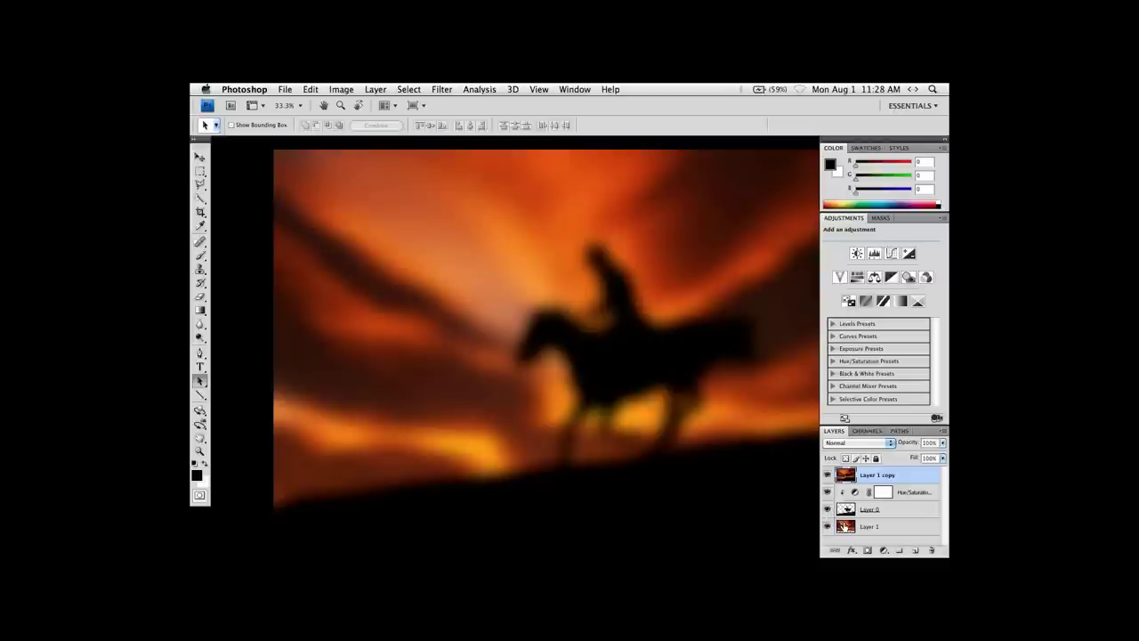
{"action": "left_click", "coordinate": [867, 443]}
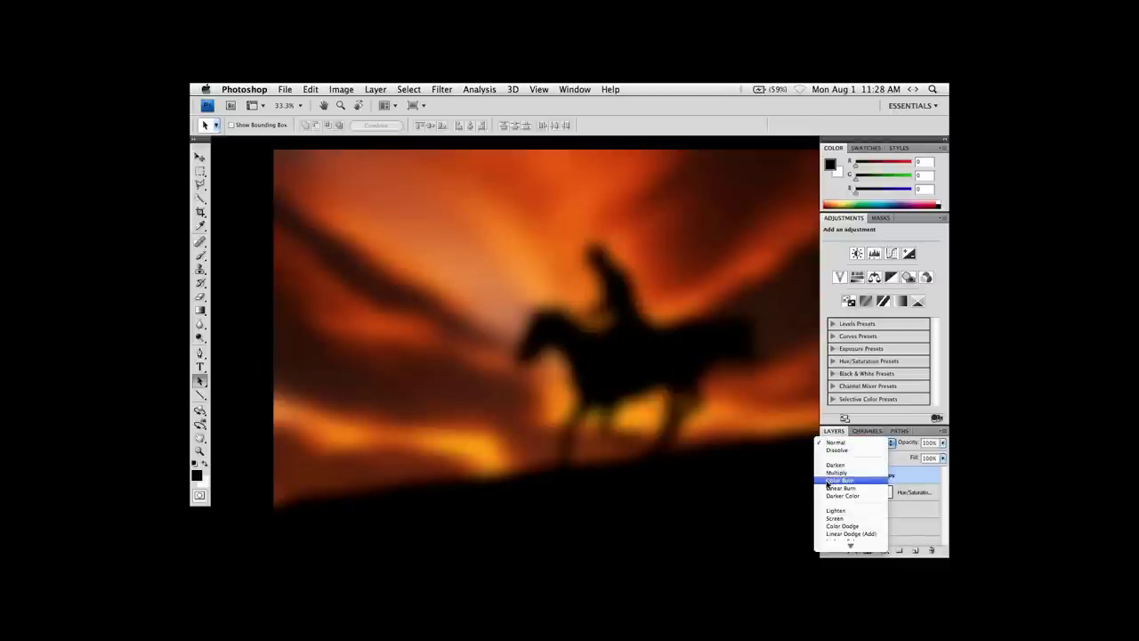
{"action": "left_click", "coordinate": [834, 518]}
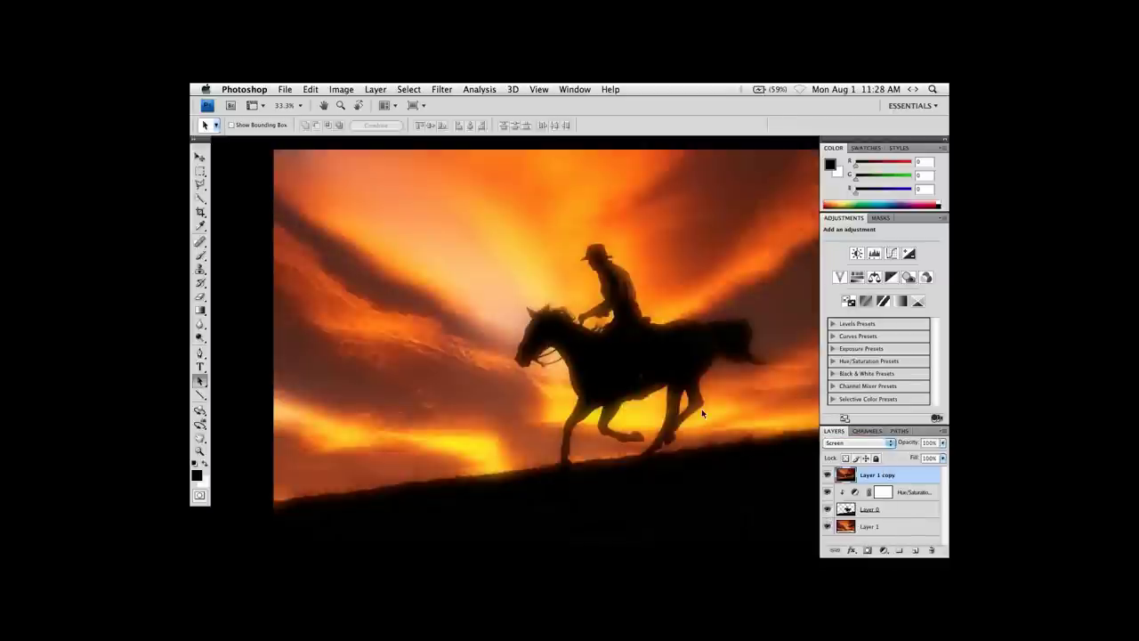
{"action": "left_click", "coordinate": [828, 475]}
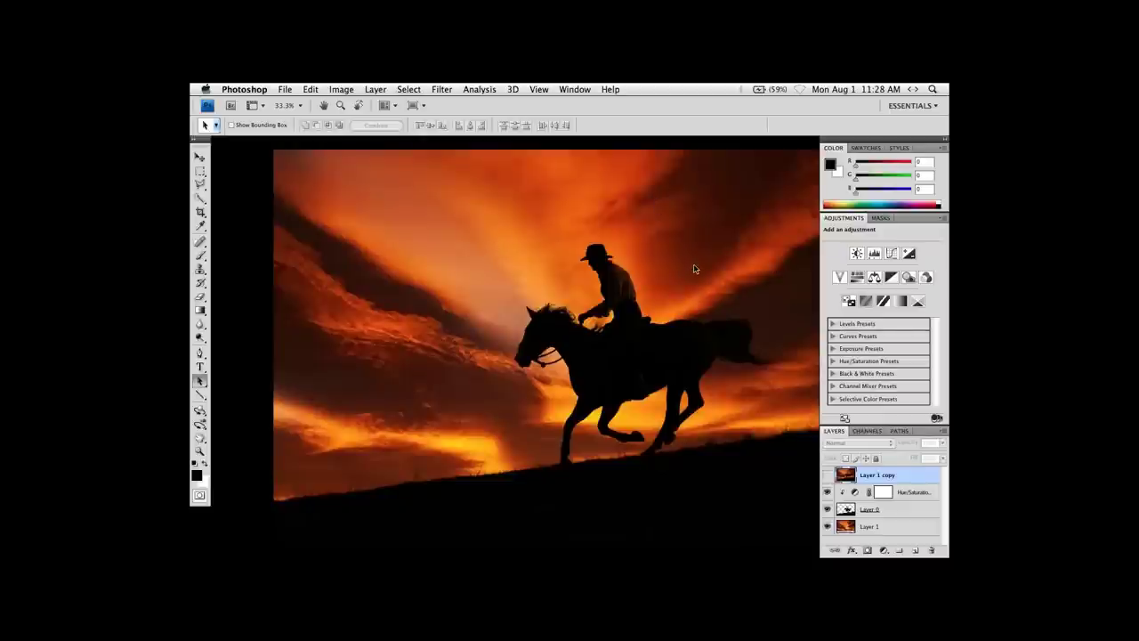
{"action": "left_click", "coordinate": [828, 476]}
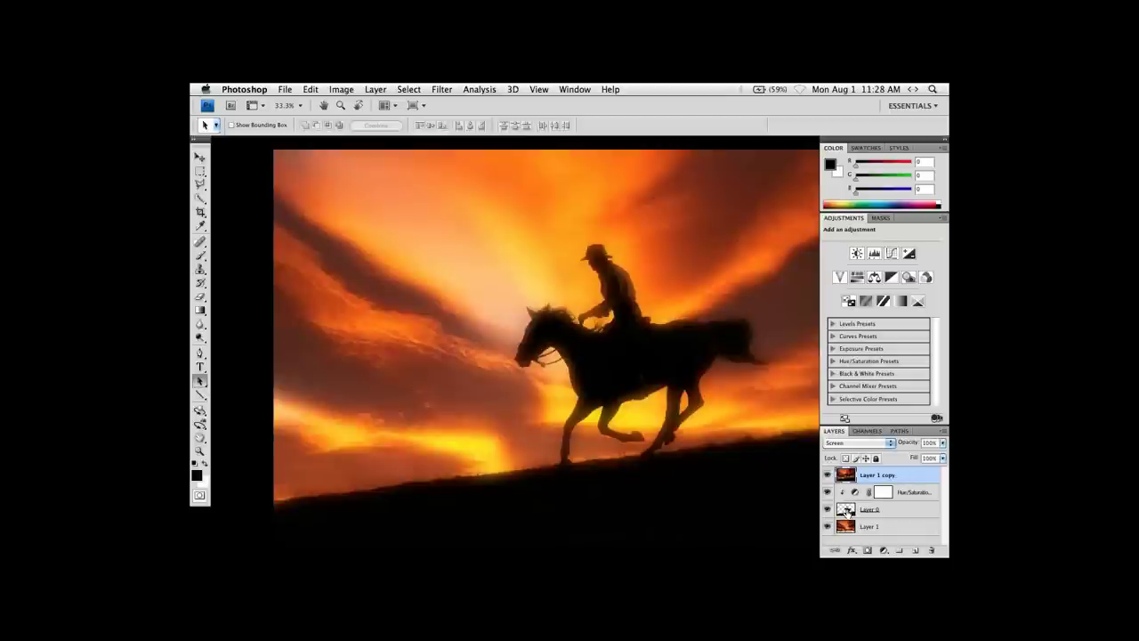
Load the silhouette, invert the selection to the sky, fill it with black, then deselect.
{"action": "left_click", "coordinate": [846, 512], "text": "super"}
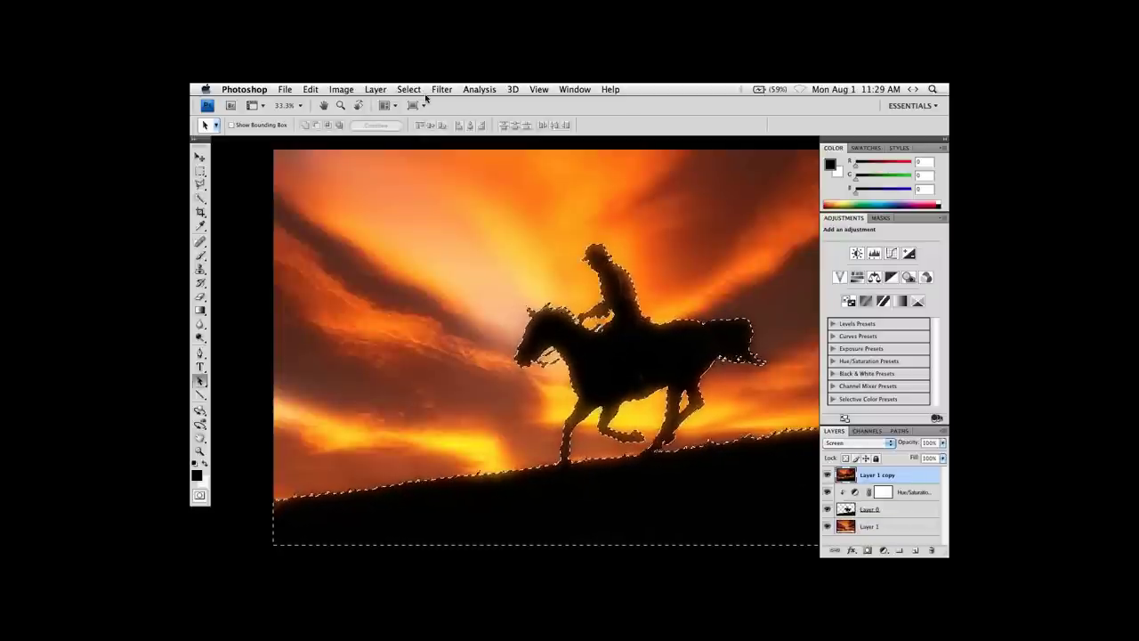
{"action": "left_click", "coordinate": [408, 89]}
{"action": "left_click", "coordinate": [418, 138]}
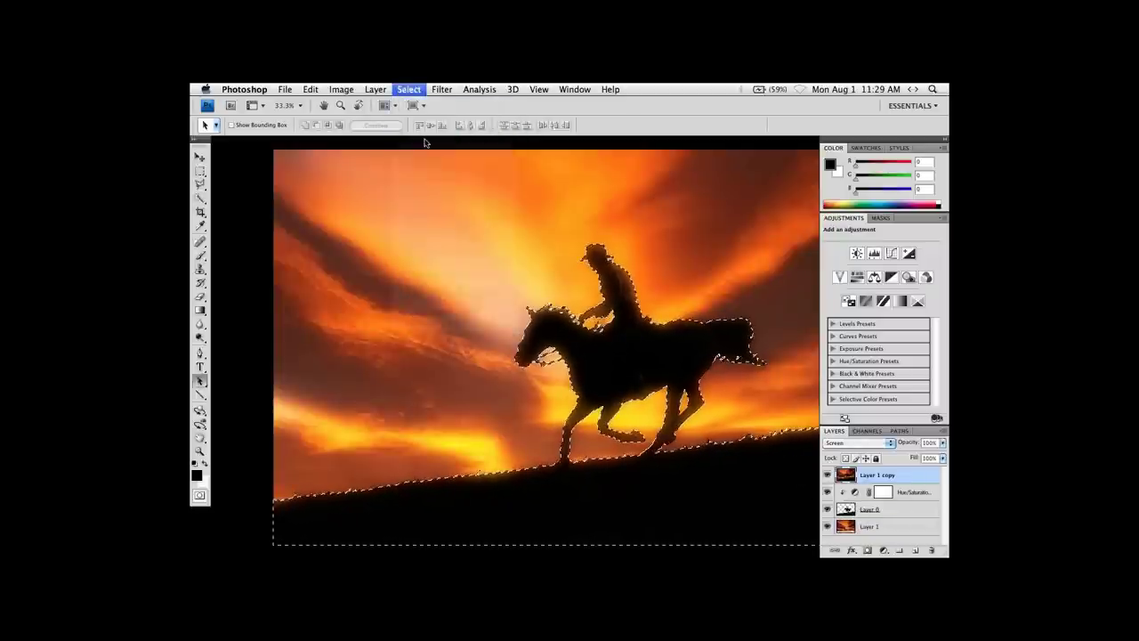
{"action": "left_click", "coordinate": [311, 89]}
{"action": "left_click", "coordinate": [355, 267]}
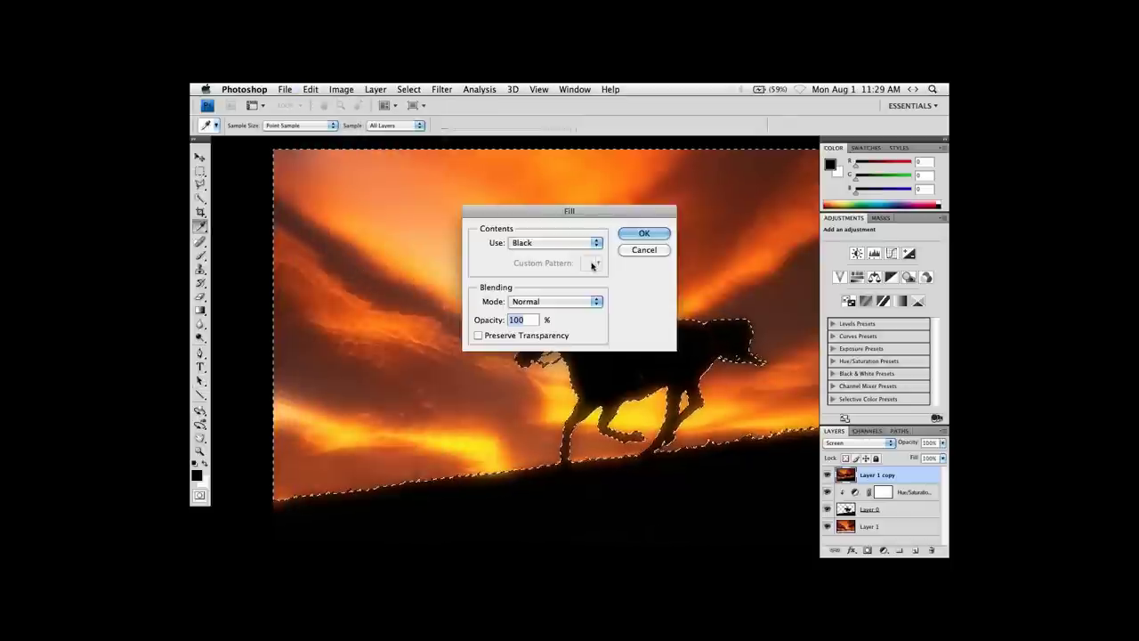
{"action": "left_click", "coordinate": [628, 235]}
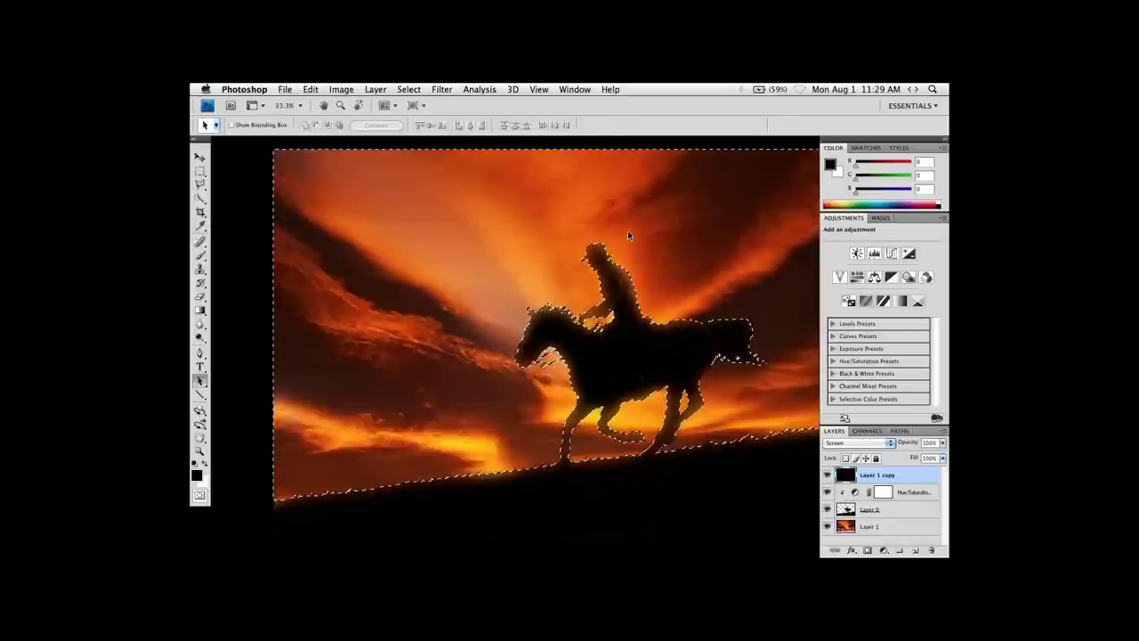
{"action": "left_click", "coordinate": [409, 89]}
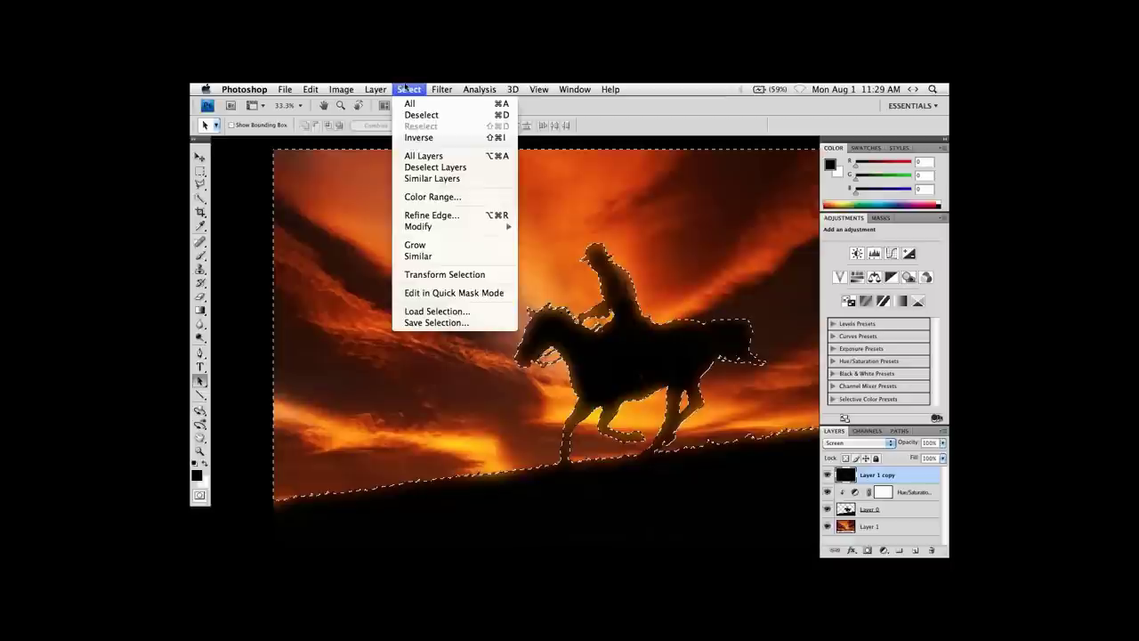
{"action": "left_click", "coordinate": [419, 115]}
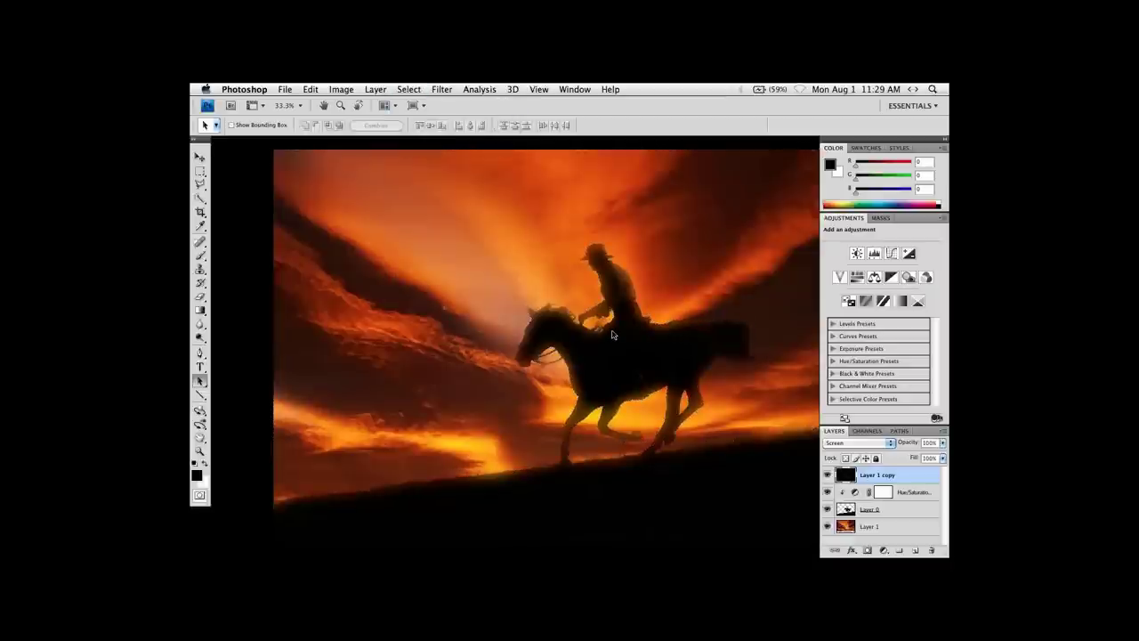
Zoom in on the horse and set Layer 1 copy to Normal blending.
{"action": "key", "text": "super+space"}
{"action": "key", "text": "Escape"}
{"action": "left_click", "coordinate": [574, 333], "text": "super"}
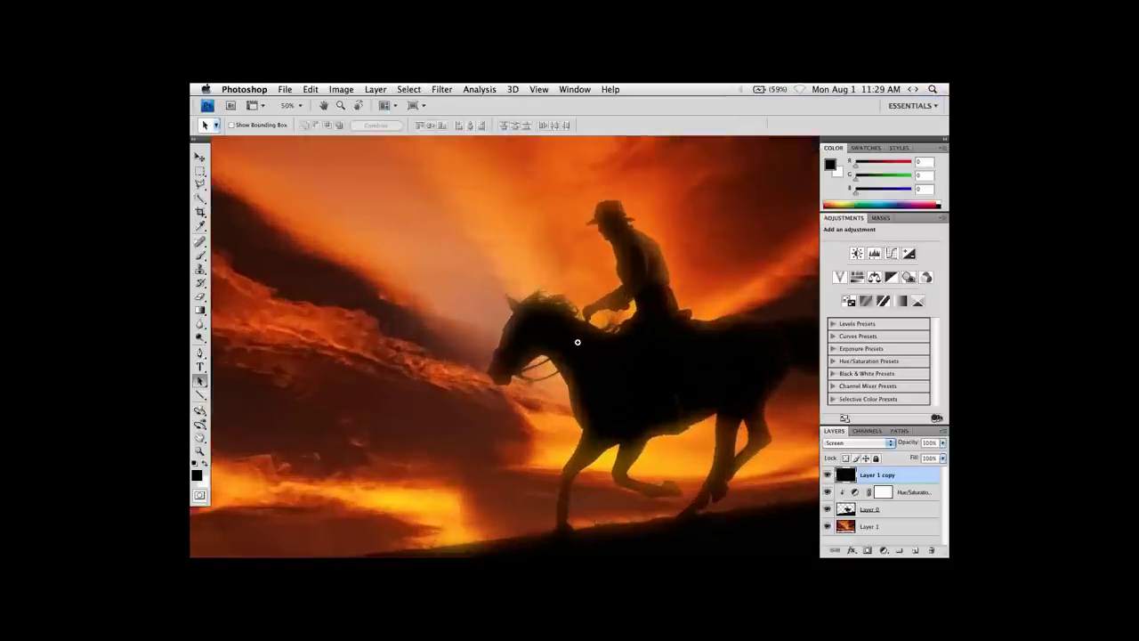
{"action": "left_click", "coordinate": [579, 333], "text": "super"}
{"action": "left_click_drag", "start_coordinate": [616, 404], "coordinate": [587, 376]}
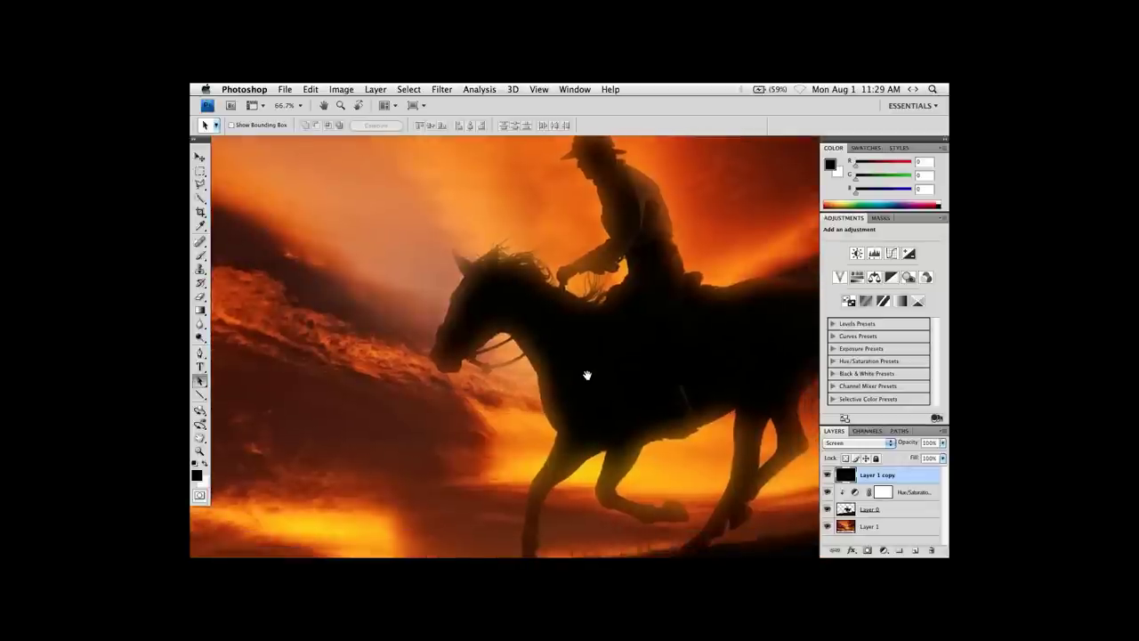
{"action": "left_click", "coordinate": [875, 448]}
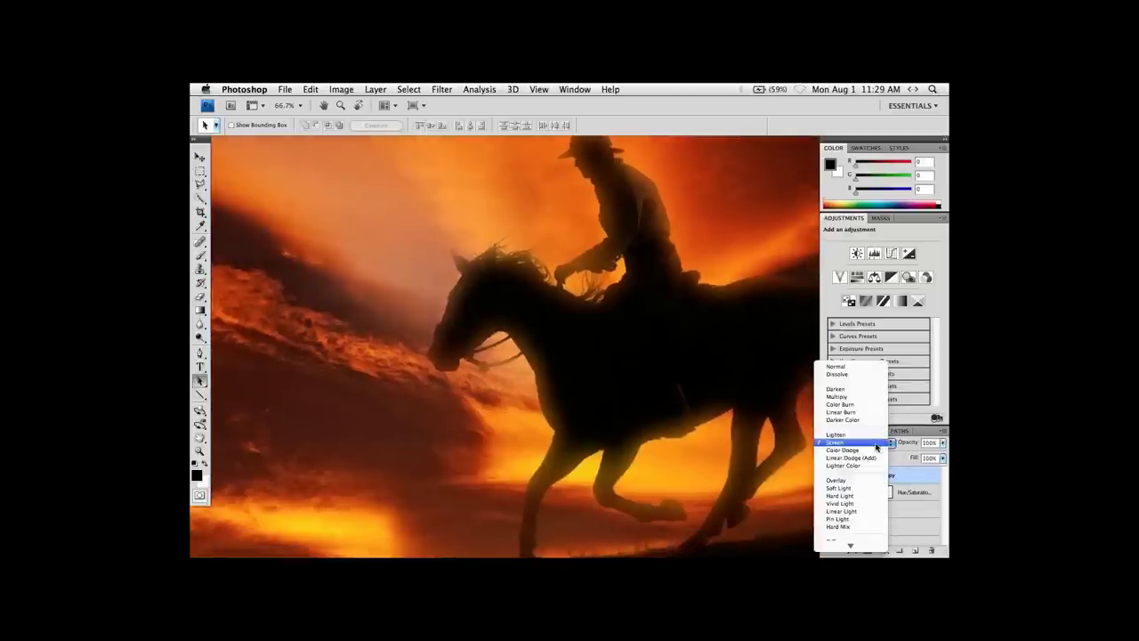
{"action": "left_click", "coordinate": [847, 367]}
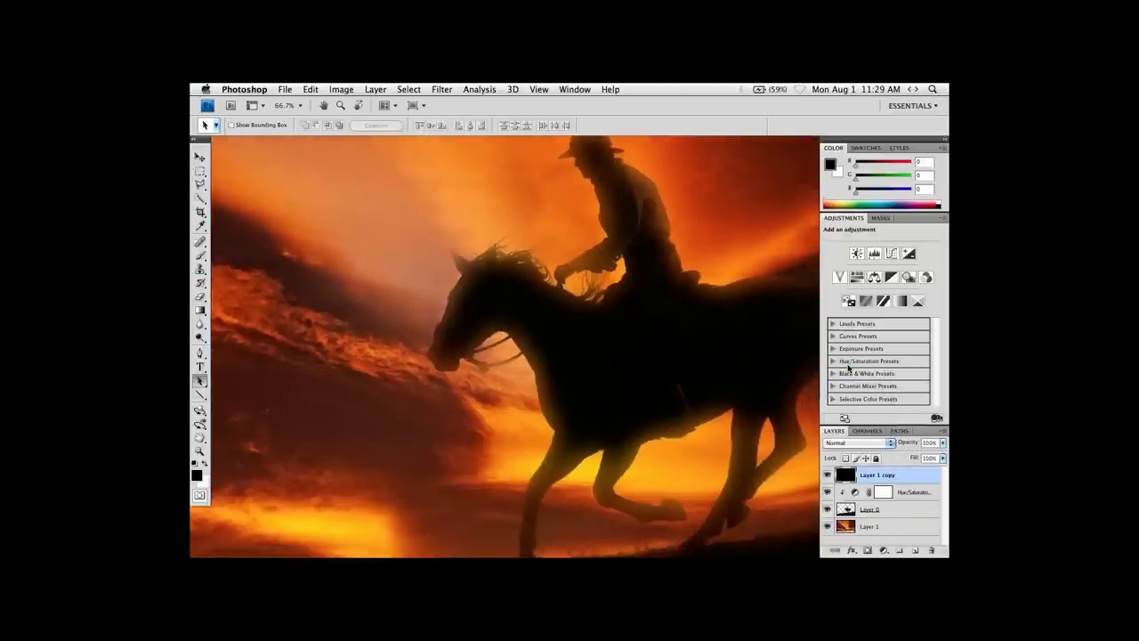
Switch Layer 1 copy back to Screen blending and view the whole scene.
{"action": "left_click_drag", "start_coordinate": [668, 356], "coordinate": [643, 395]}
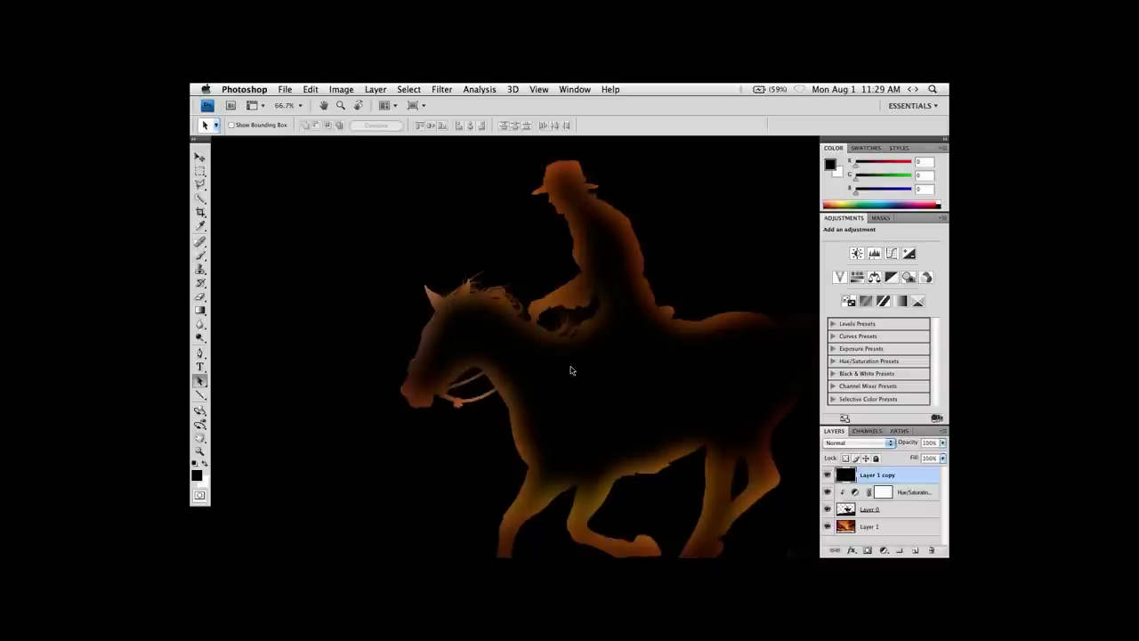
{"action": "left_click_drag", "start_coordinate": [646, 390], "coordinate": [626, 377]}
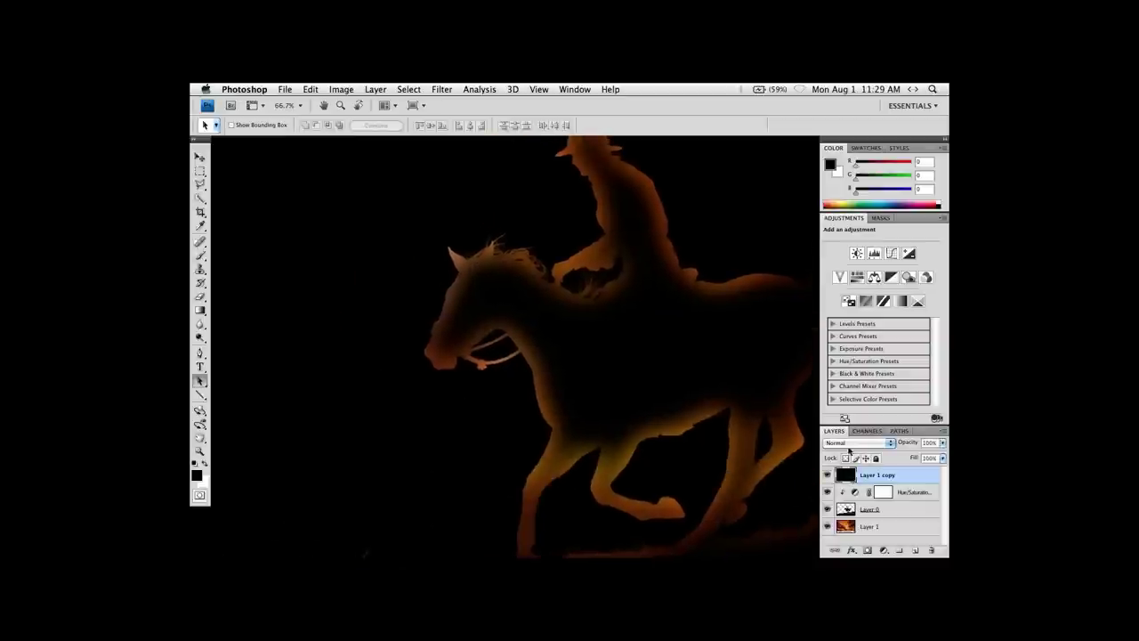
{"action": "left_click", "coordinate": [848, 444]}
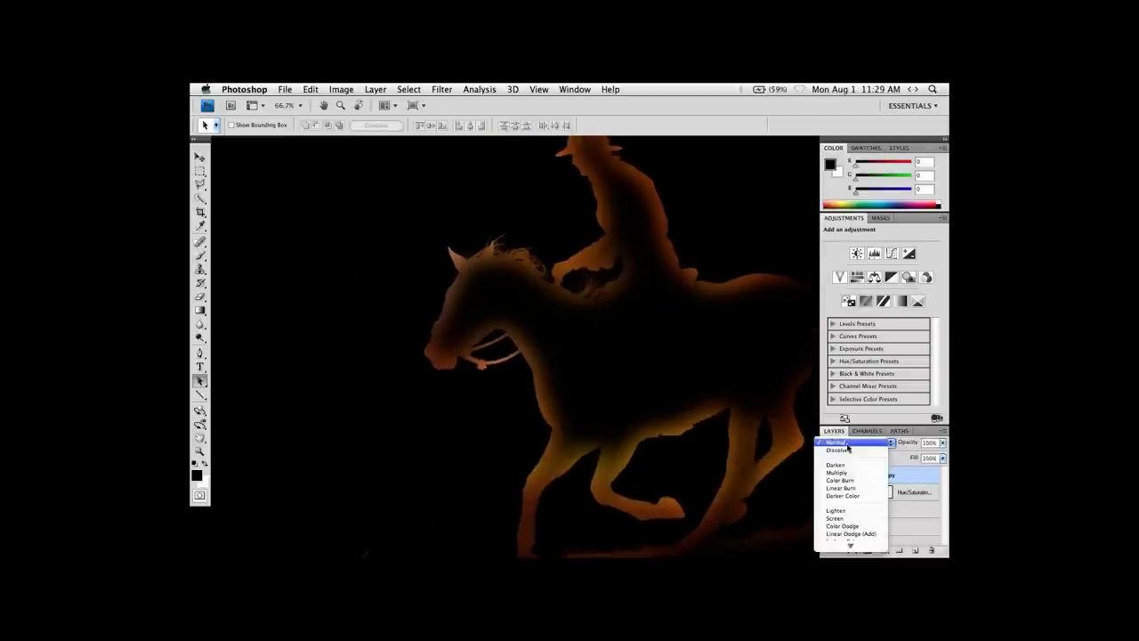
{"action": "left_click", "coordinate": [842, 520]}
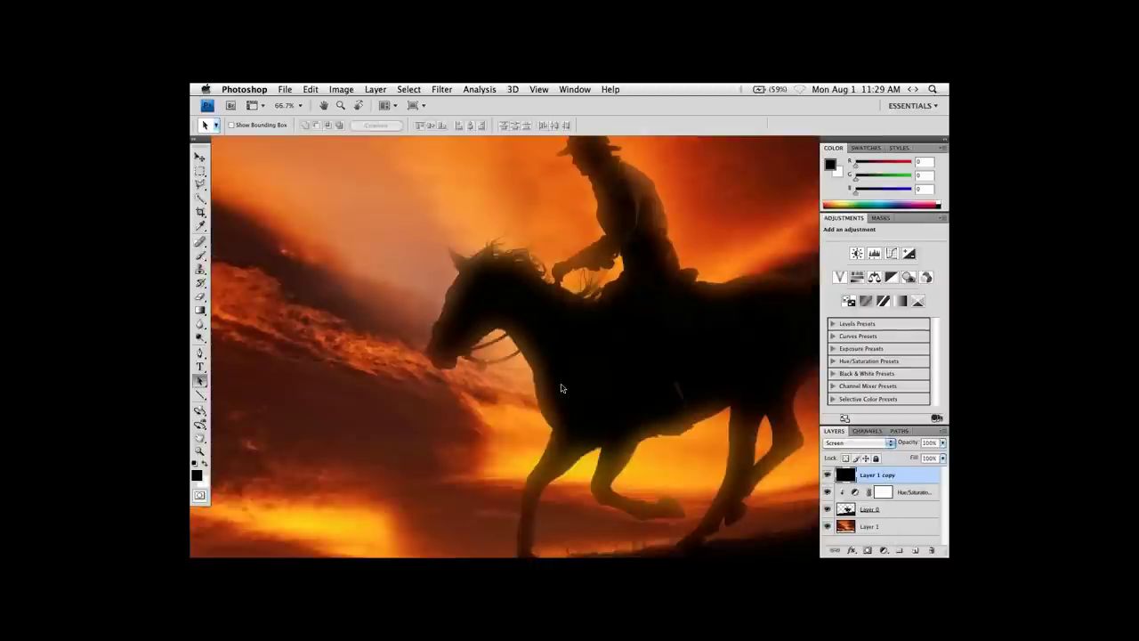
{"action": "key", "text": "super+minus"}
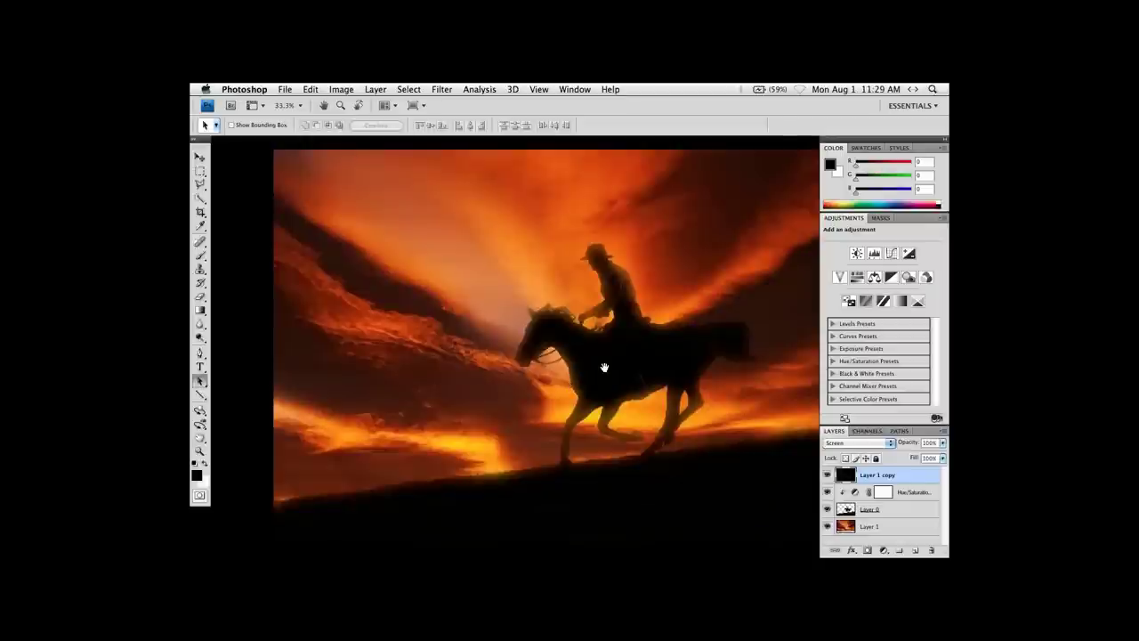
Zoom in on the rider and toggle Layer 1 copy's visibility to compare.
{"action": "left_click_drag", "start_coordinate": [604, 367], "coordinate": [542, 373]}
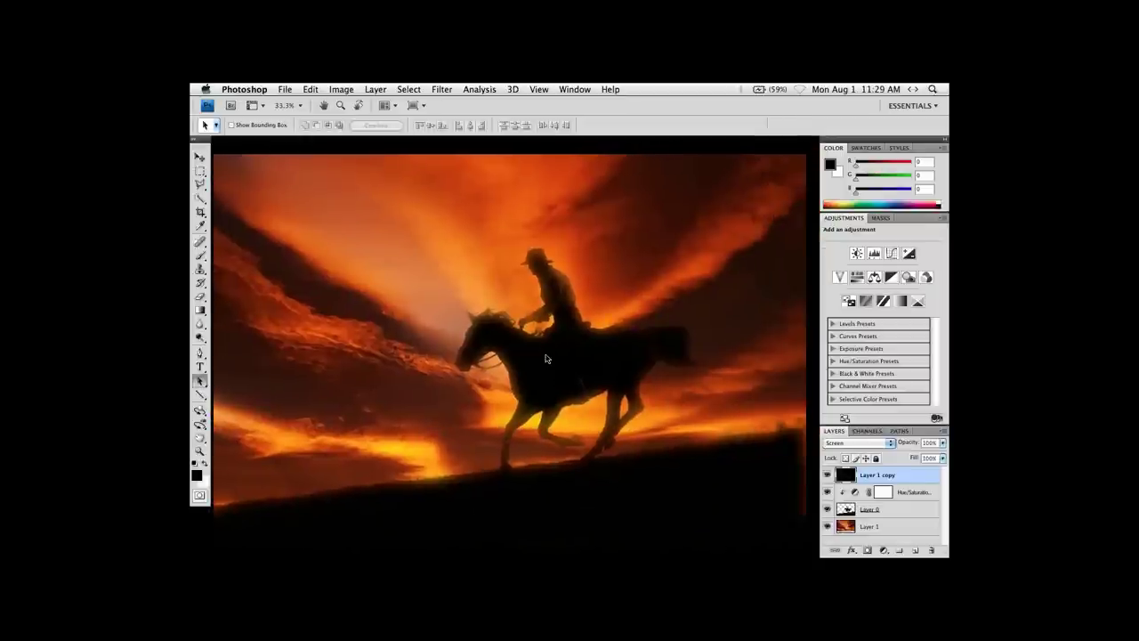
{"action": "key", "text": "super+plus"}
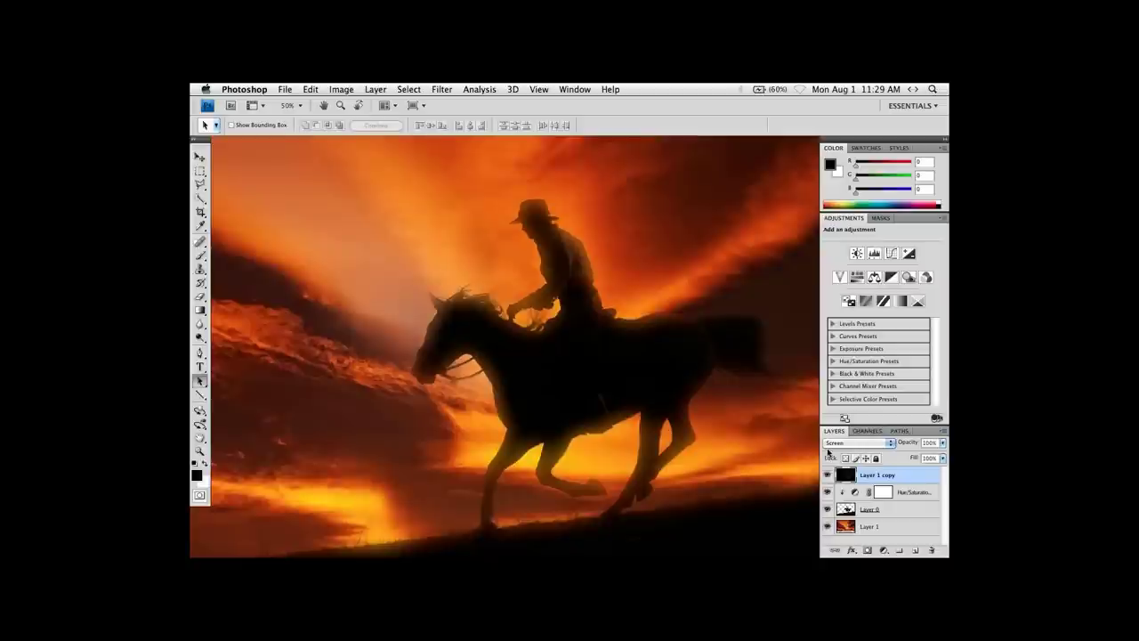
{"action": "left_click", "coordinate": [828, 474]}
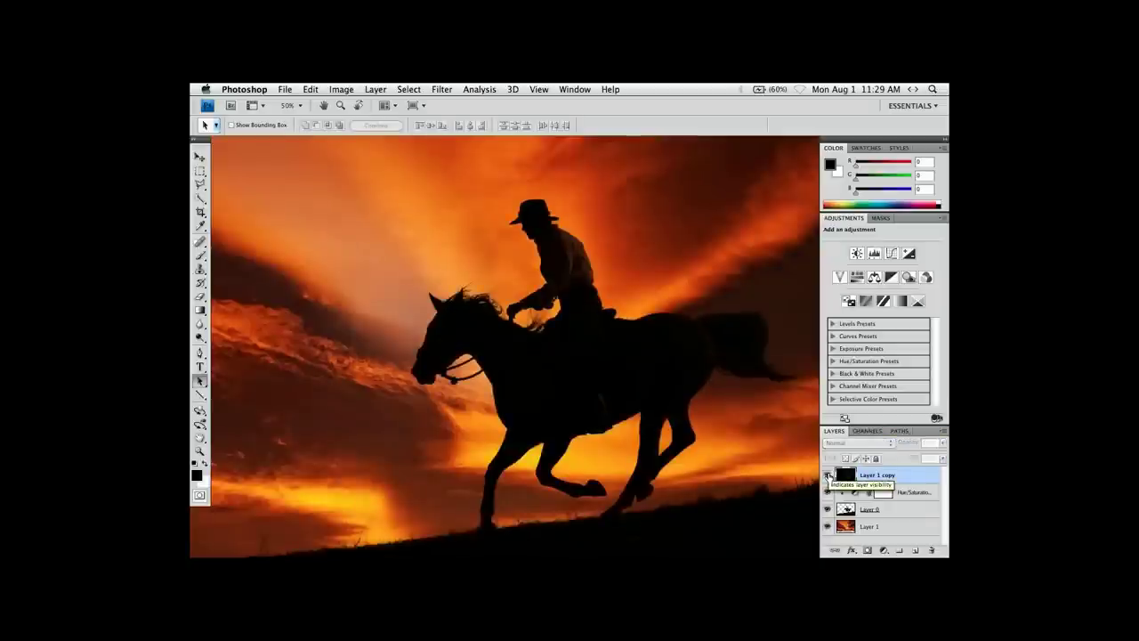
{"action": "left_click", "coordinate": [827, 476]}
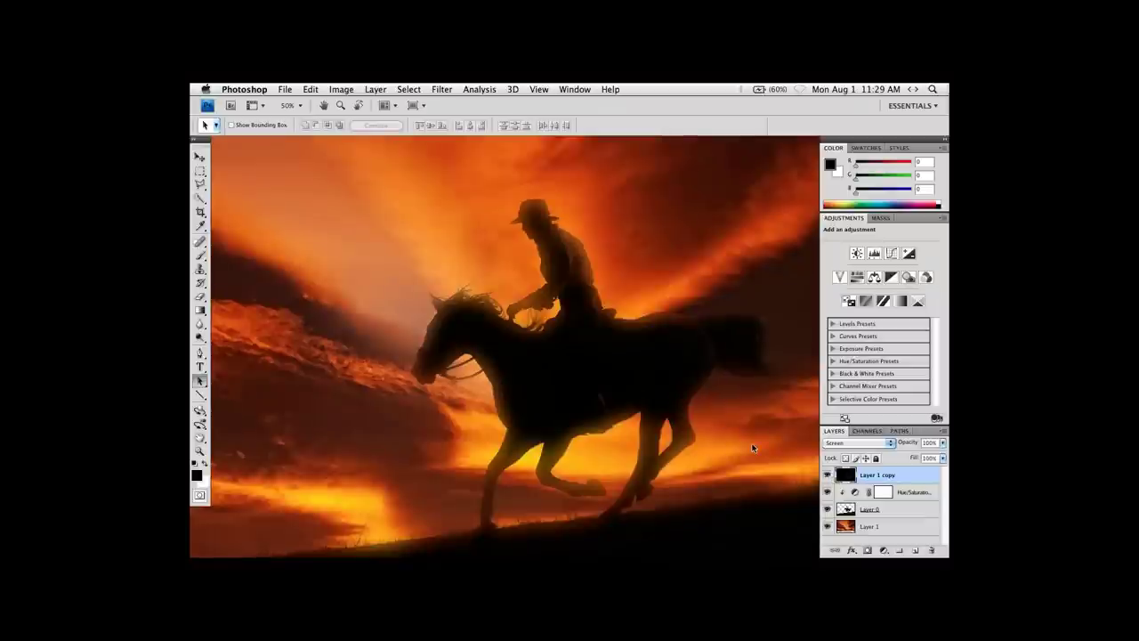
Lower Layer 1 copy's opacity to 57% and select the Hue/Saturation adjustment.
{"action": "left_click", "coordinate": [944, 446]}
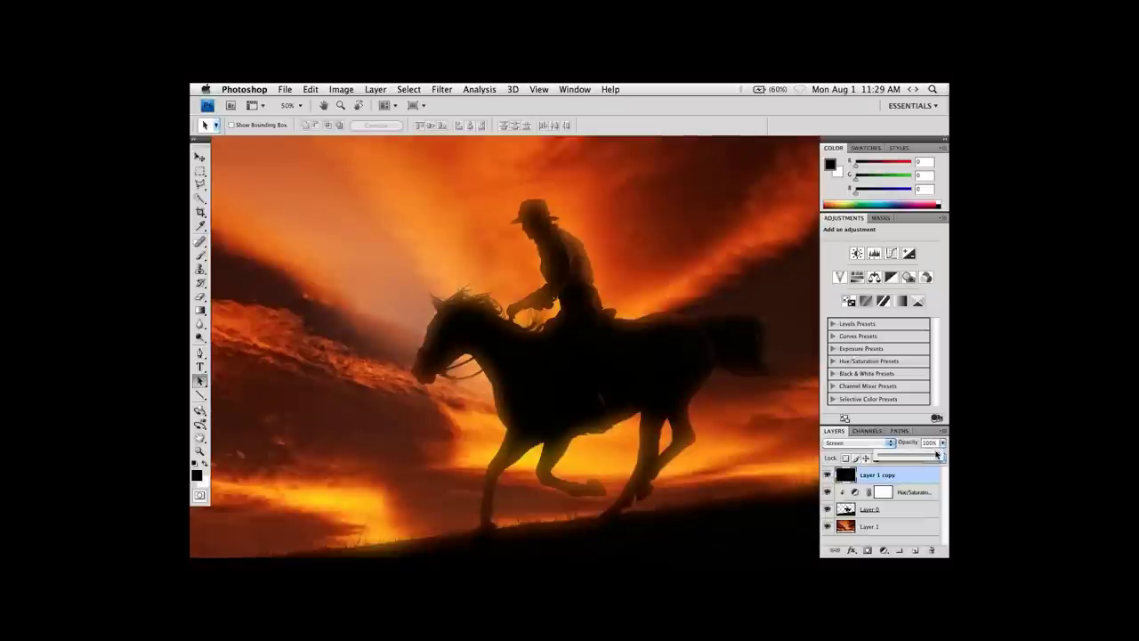
{"action": "mouse_move", "coordinate": [936, 456]}
{"action": "left_mouse_down"}
{"action": "mouse_move", "coordinate": [917, 457]}
{"action": "mouse_move", "coordinate": [943, 455]}
{"action": "left_mouse_up"}
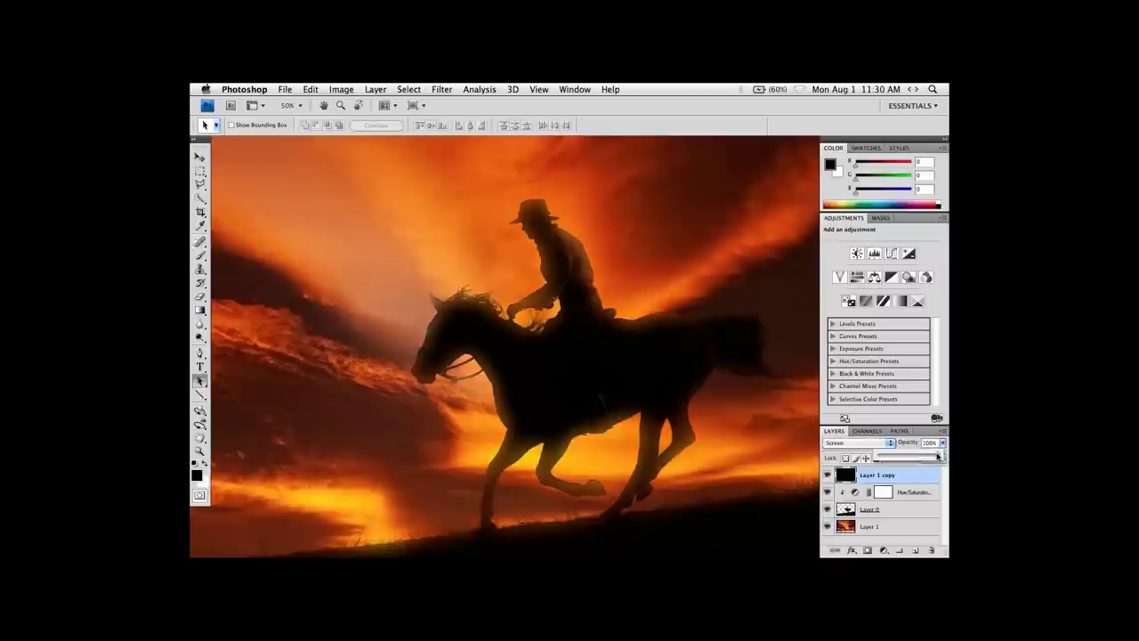
{"action": "left_click_drag", "start_coordinate": [938, 456], "coordinate": [911, 458]}
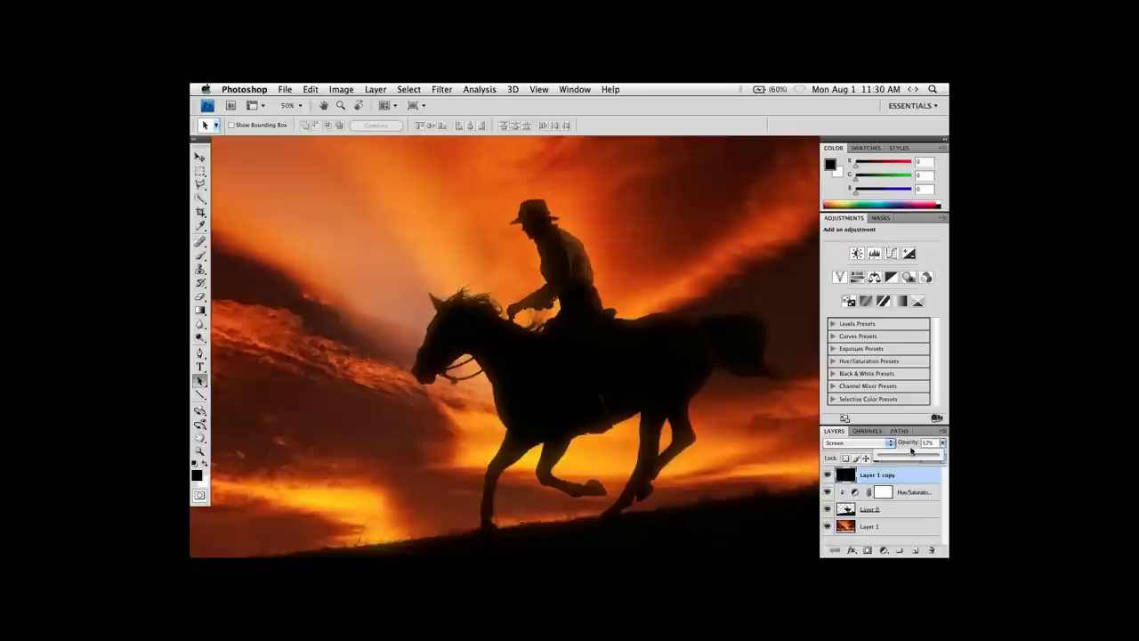
{"action": "left_click", "coordinate": [919, 430]}
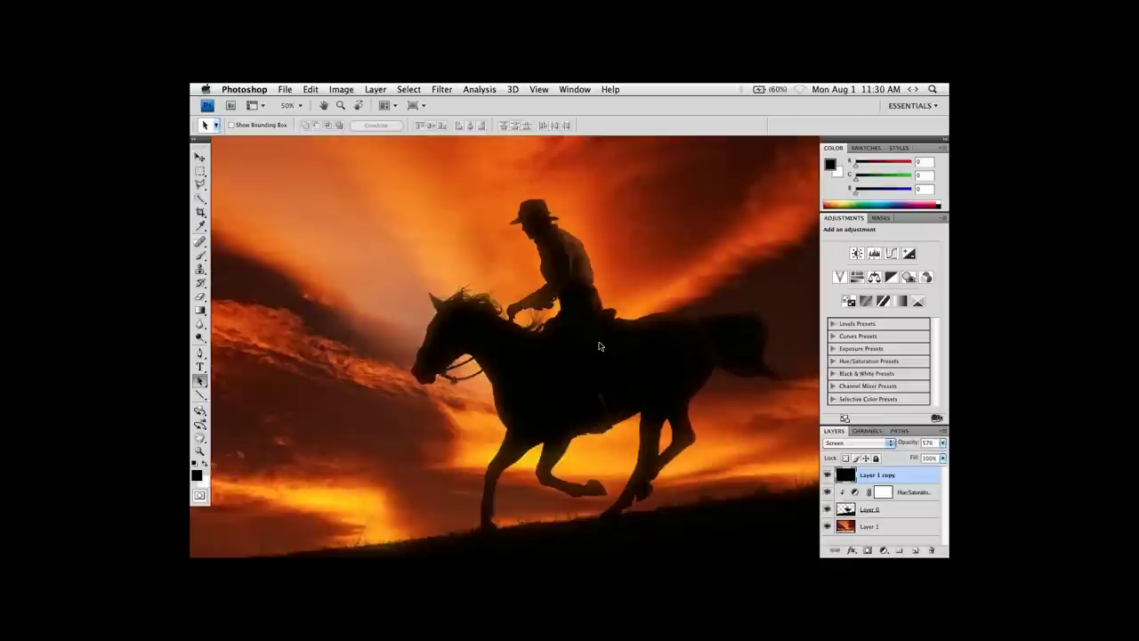
{"action": "left_click", "coordinate": [854, 493]}
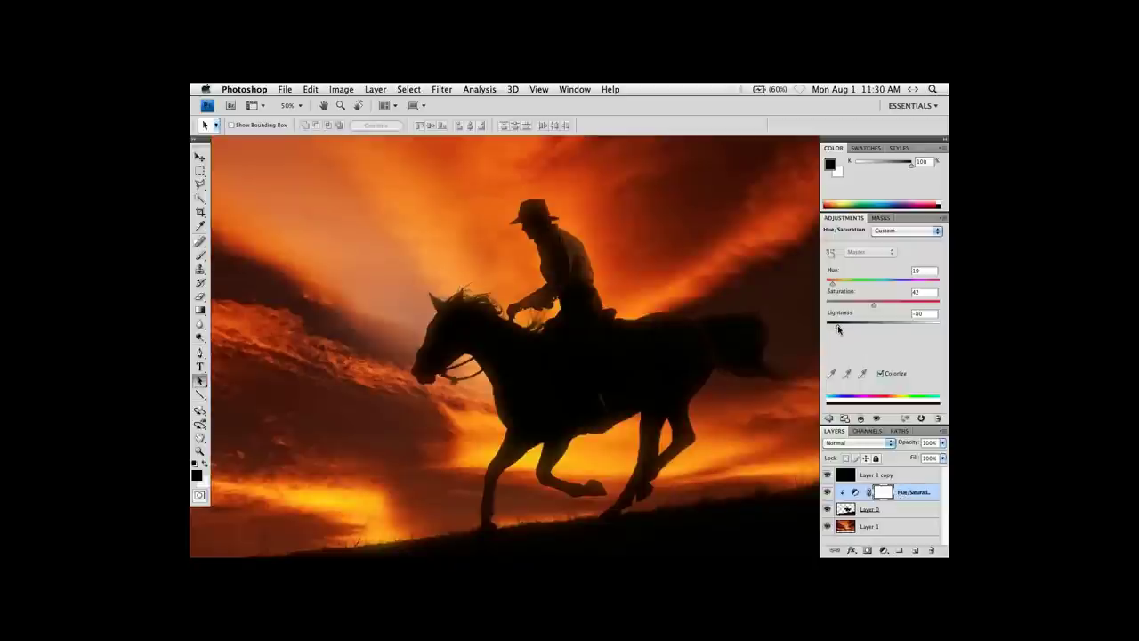
Set Hue/Saturation lightness to -86, hide Layer 1 copy, and select Layer 0.
{"action": "mouse_move", "coordinate": [838, 328]}
{"action": "left_mouse_down"}
{"action": "mouse_move", "coordinate": [860, 329]}
{"action": "mouse_move", "coordinate": [830, 328]}
{"action": "left_mouse_up"}
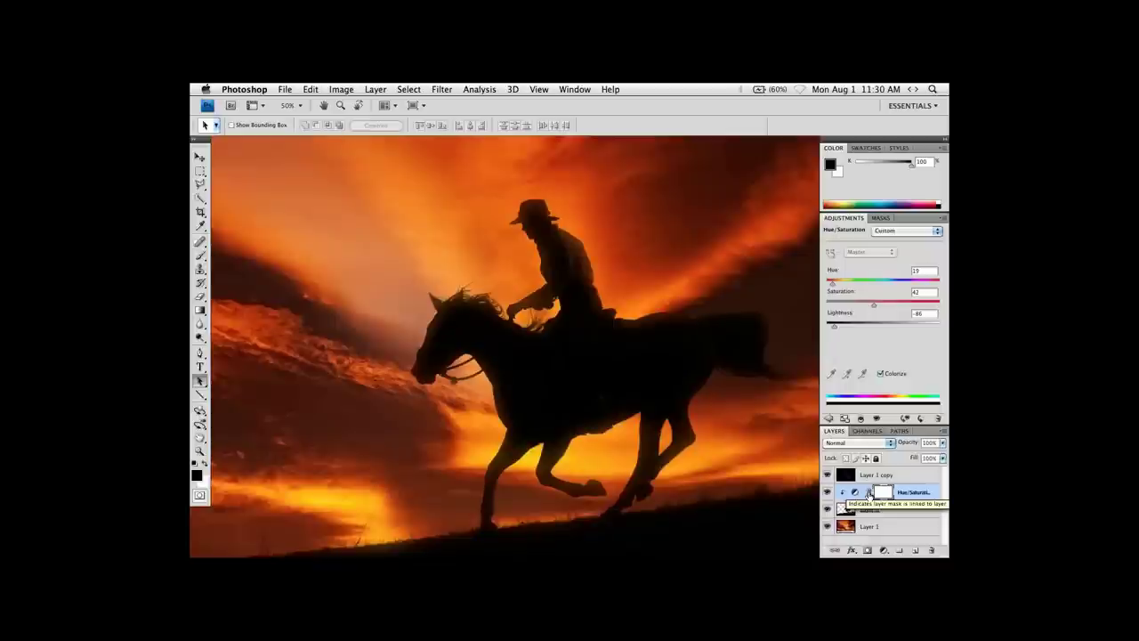
{"action": "left_click_drag", "start_coordinate": [626, 433], "coordinate": [617, 418]}
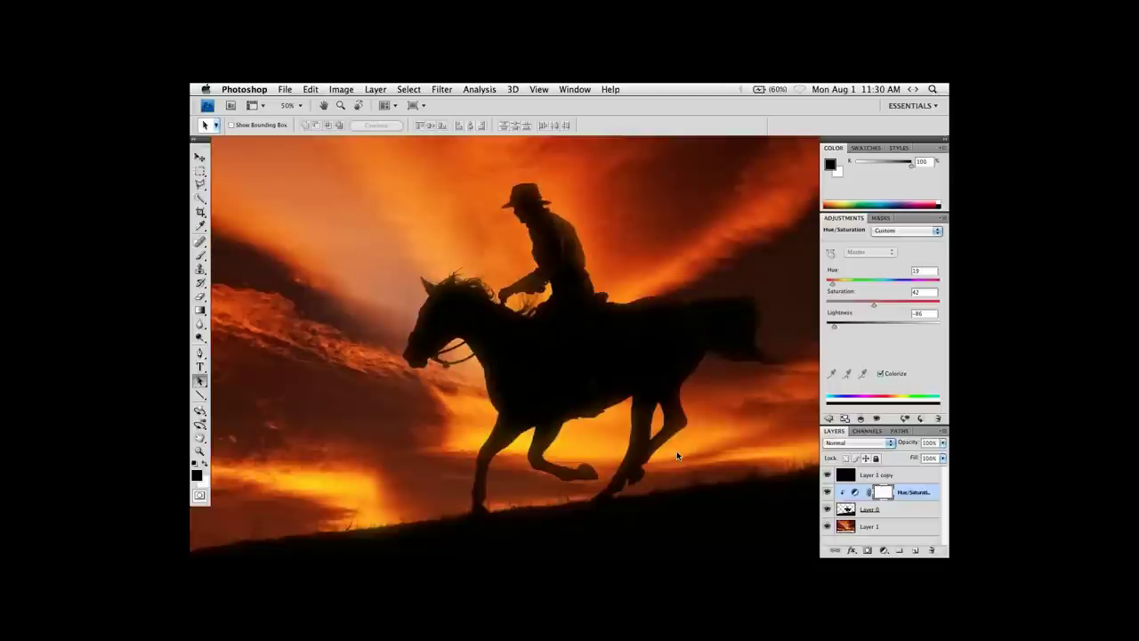
{"action": "left_click", "coordinate": [827, 478]}
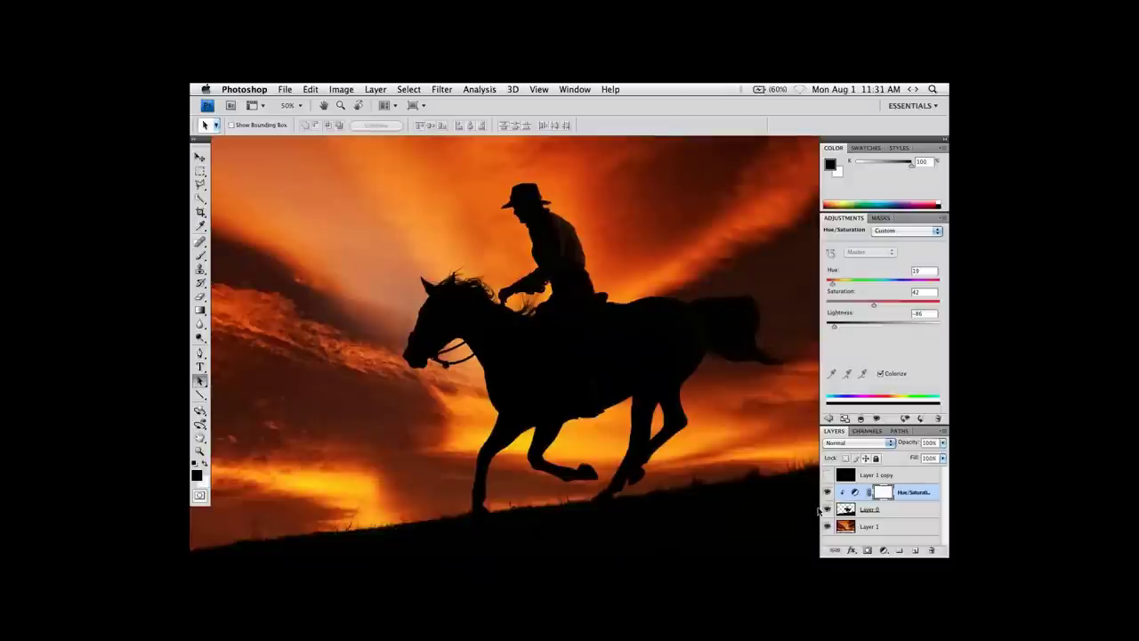
{"action": "left_click", "coordinate": [846, 509]}
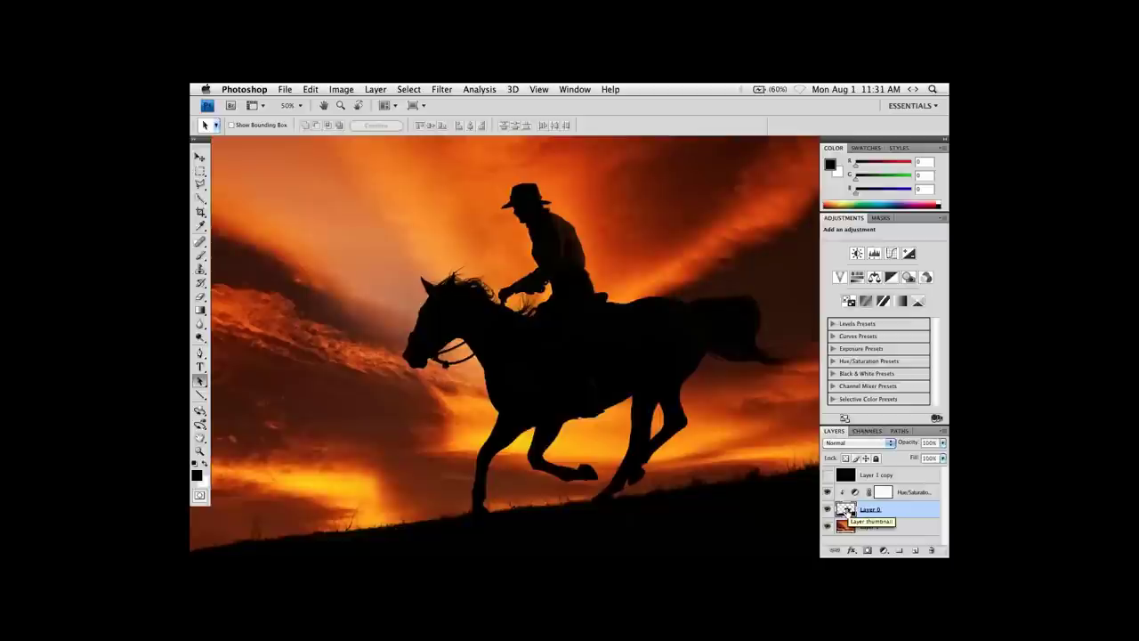
Add an Inner Glow to Layer 0 with a yellow sampled from the image.
{"action": "double_click", "coordinate": [844, 510]}
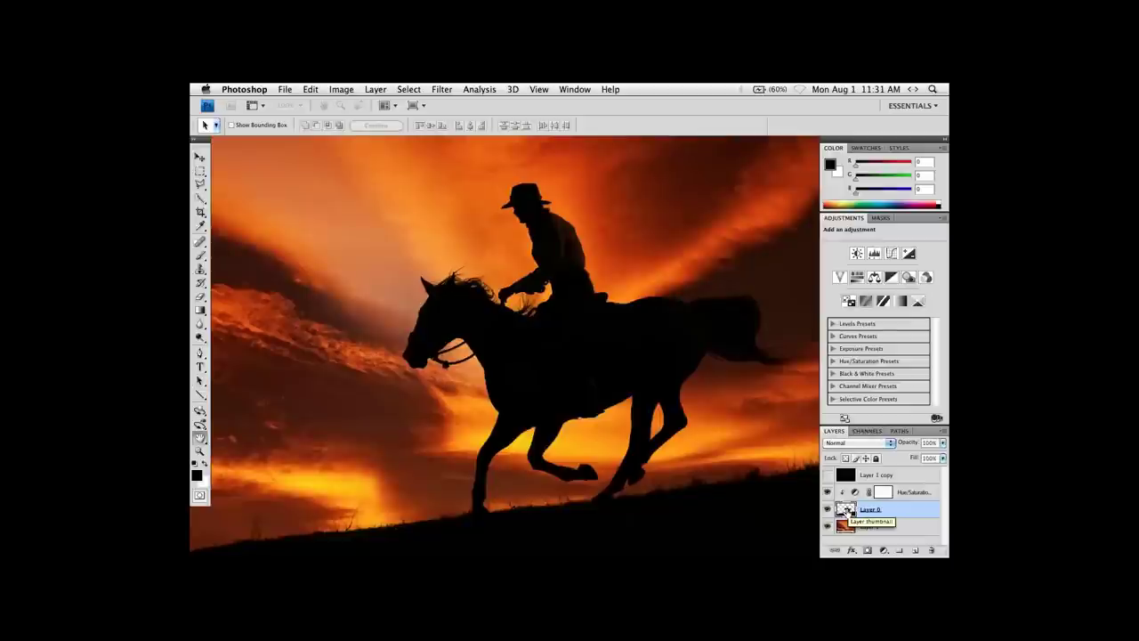
{"action": "left_click_drag", "start_coordinate": [621, 201], "coordinate": [778, 132]}
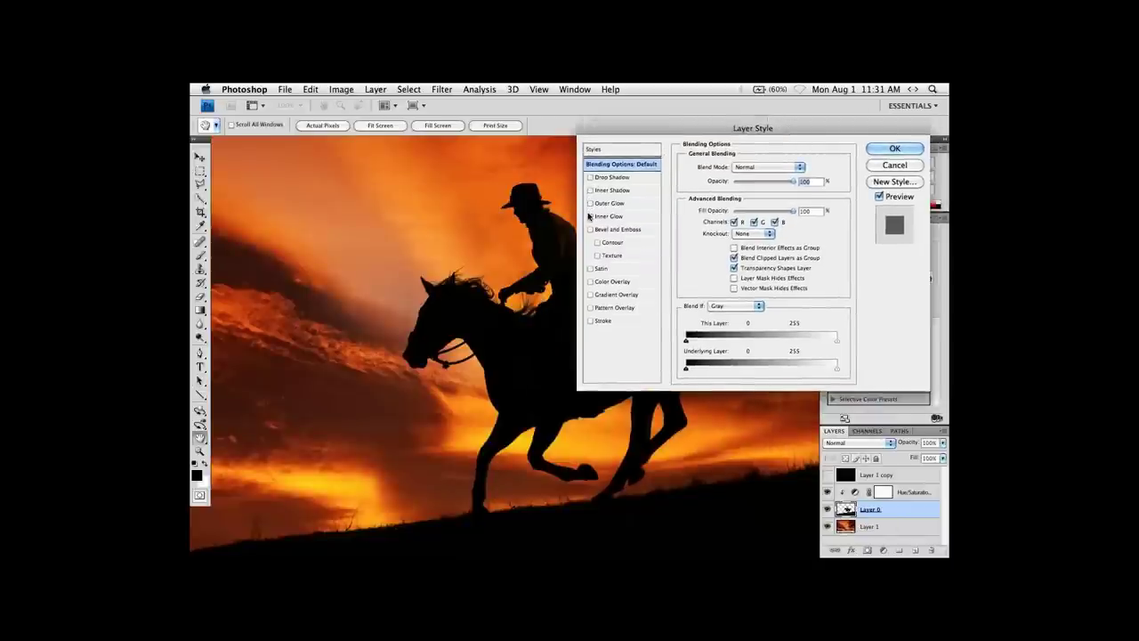
{"action": "left_click", "coordinate": [589, 217]}
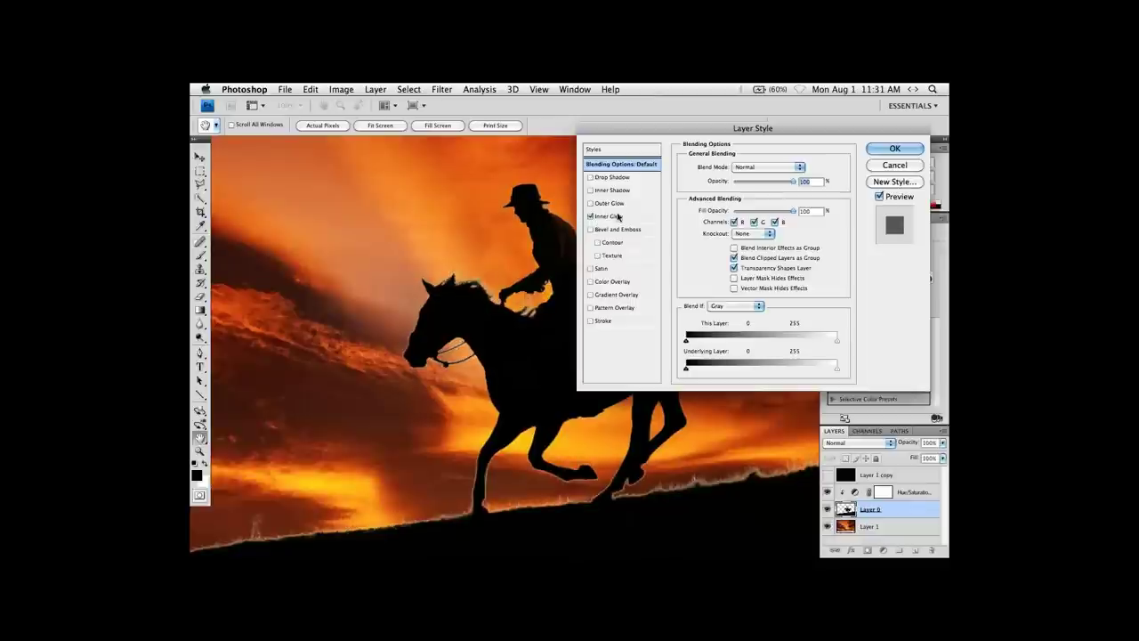
{"action": "left_click", "coordinate": [631, 221]}
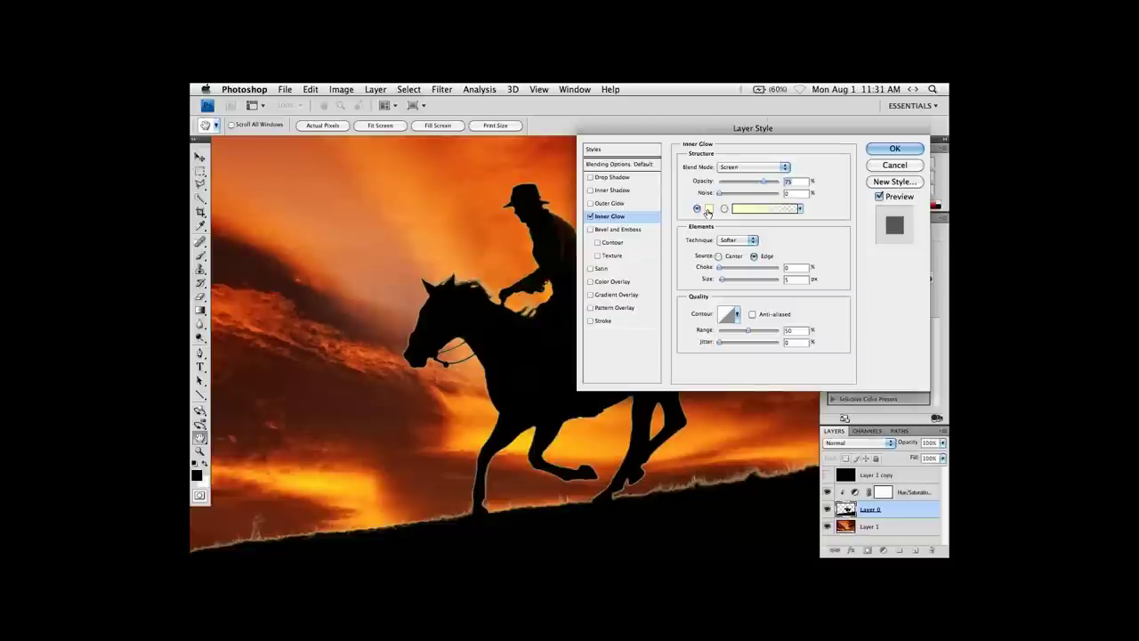
{"action": "left_click", "coordinate": [708, 209]}
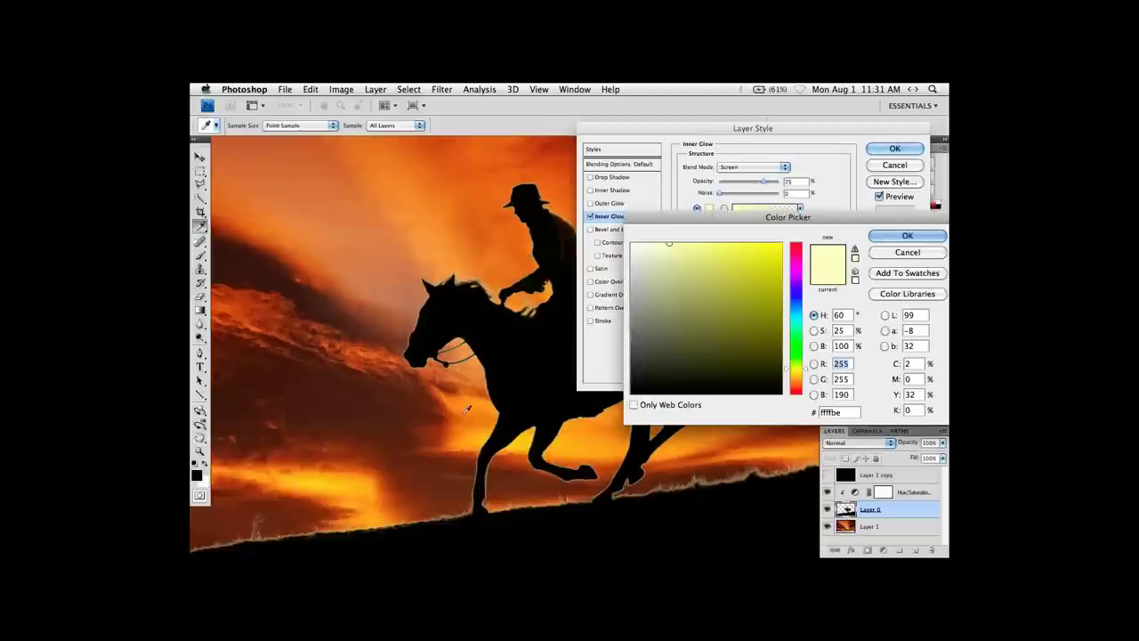
{"action": "left_click", "coordinate": [523, 438]}
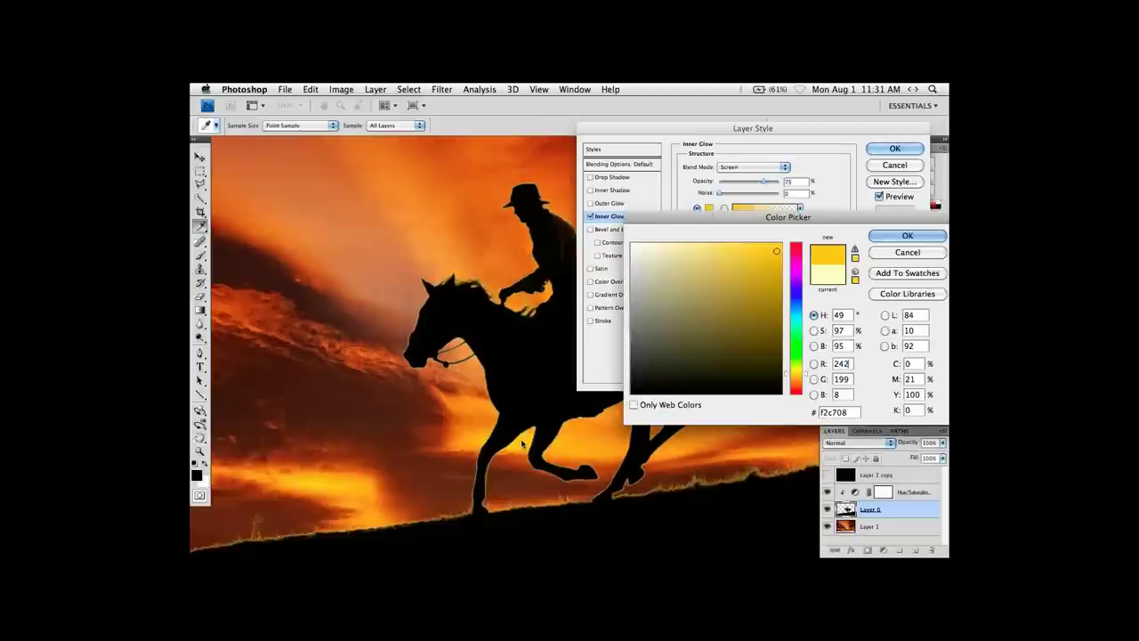
{"action": "left_click", "coordinate": [906, 235]}
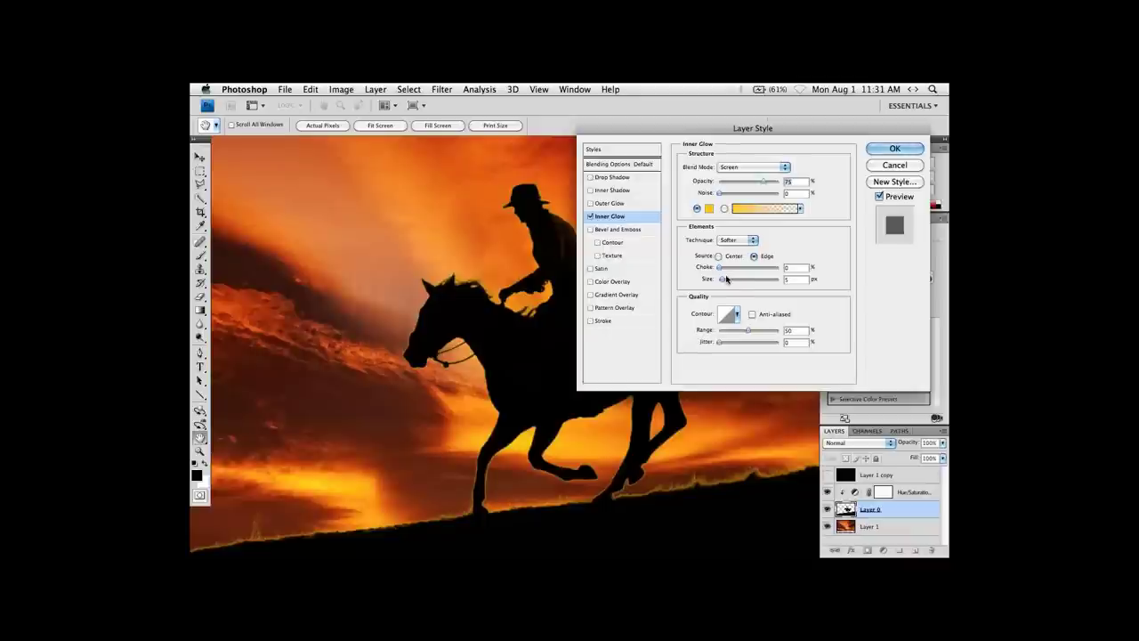
Set the Inner Glow to 43 px at 59% opacity, resample an orange sky colour, and apply it.
{"action": "left_click_drag", "start_coordinate": [720, 282], "coordinate": [733, 283]}
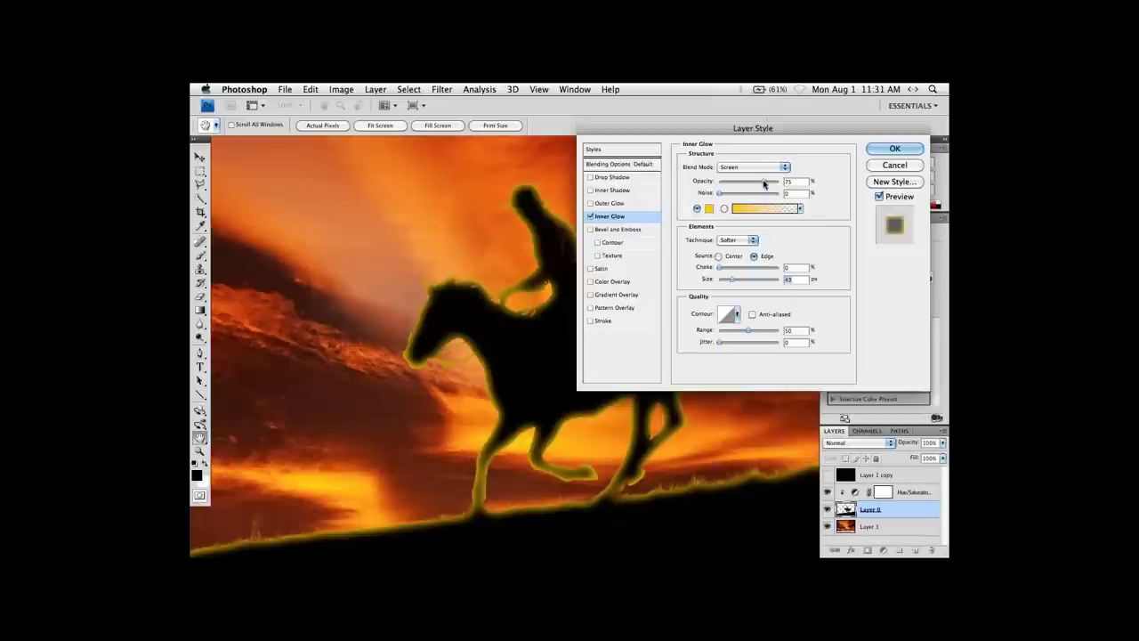
{"action": "left_click_drag", "start_coordinate": [762, 181], "coordinate": [755, 183]}
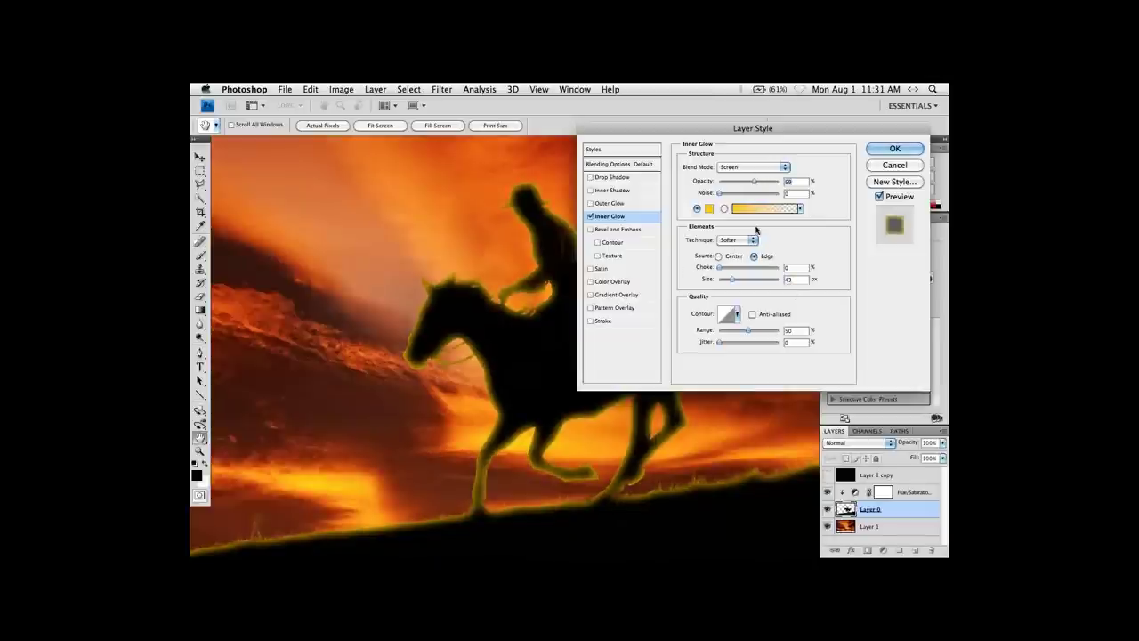
{"action": "left_click", "coordinate": [709, 209]}
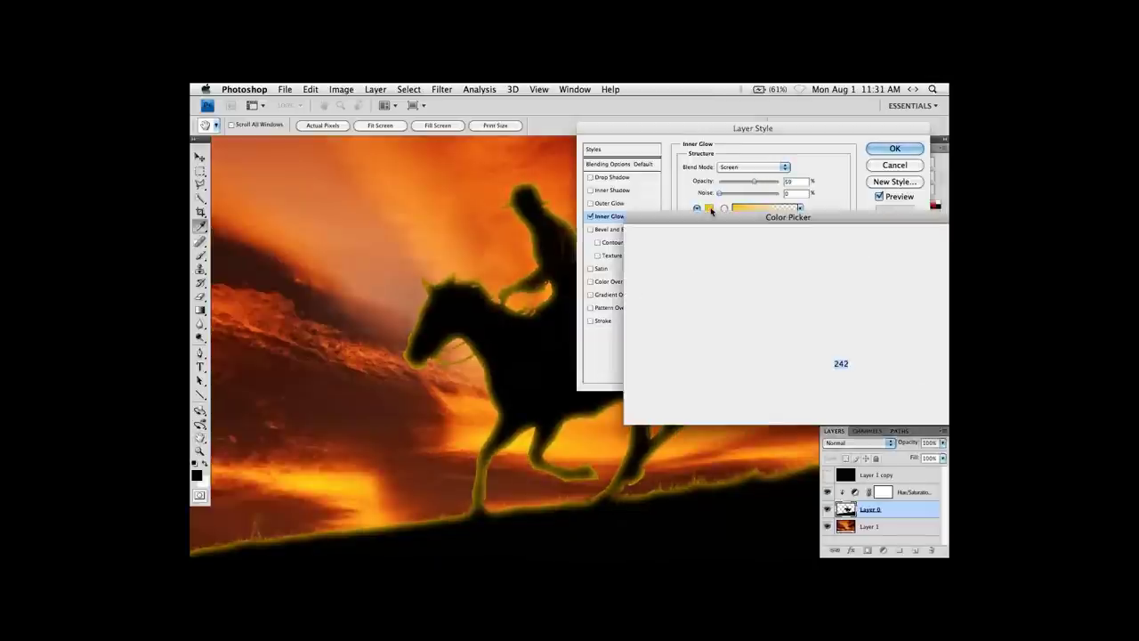
{"action": "left_click", "coordinate": [463, 257]}
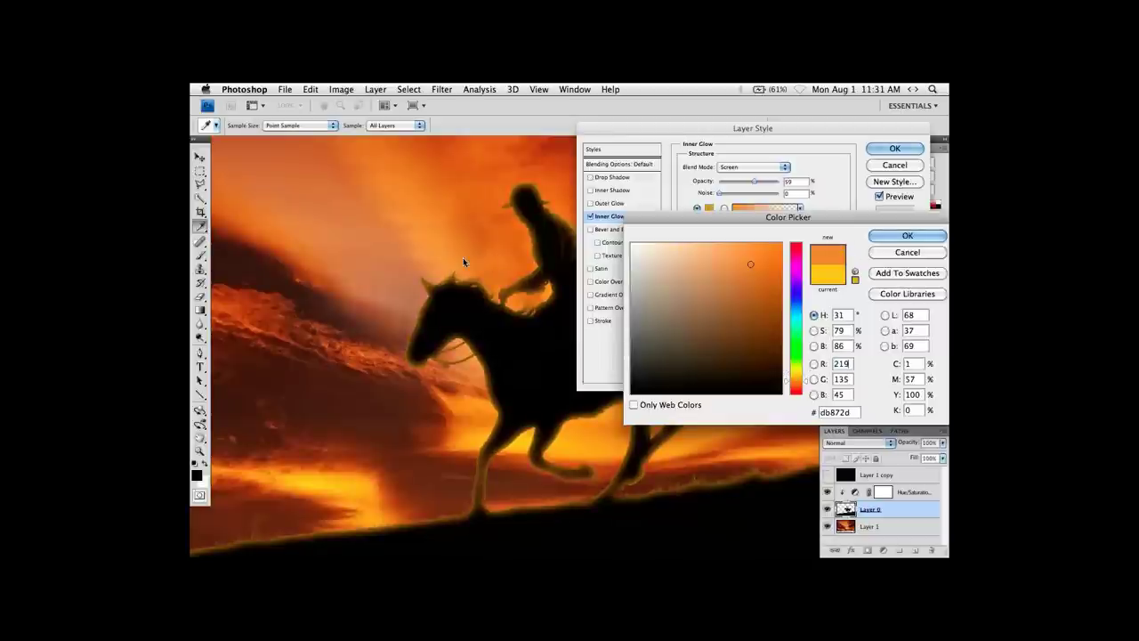
{"action": "left_click", "coordinate": [890, 236]}
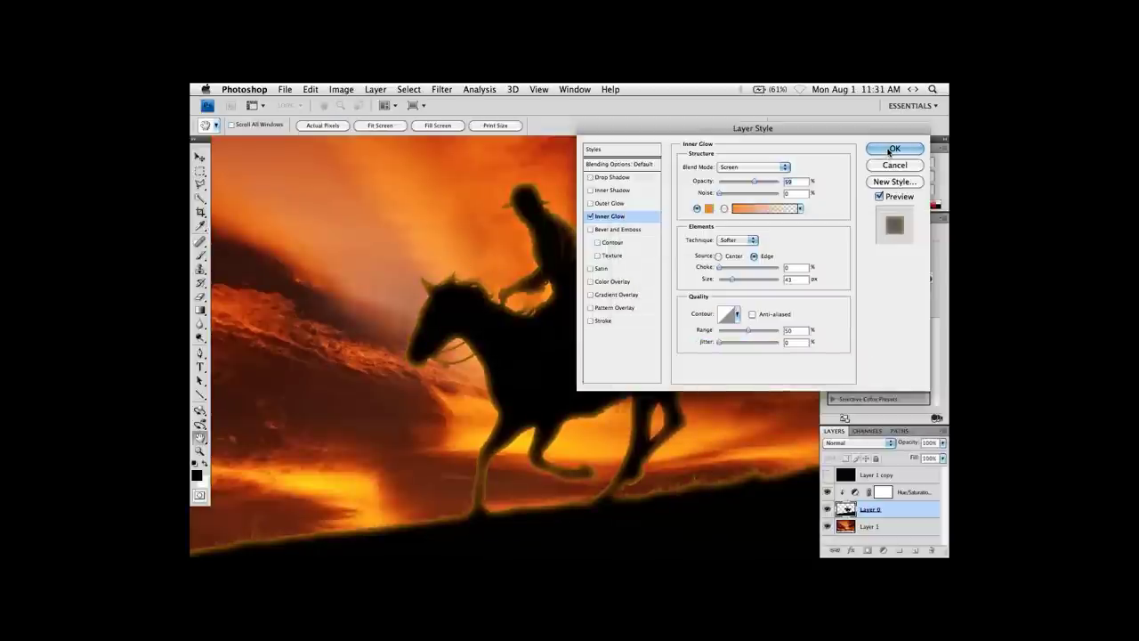
{"action": "left_click", "coordinate": [889, 149]}
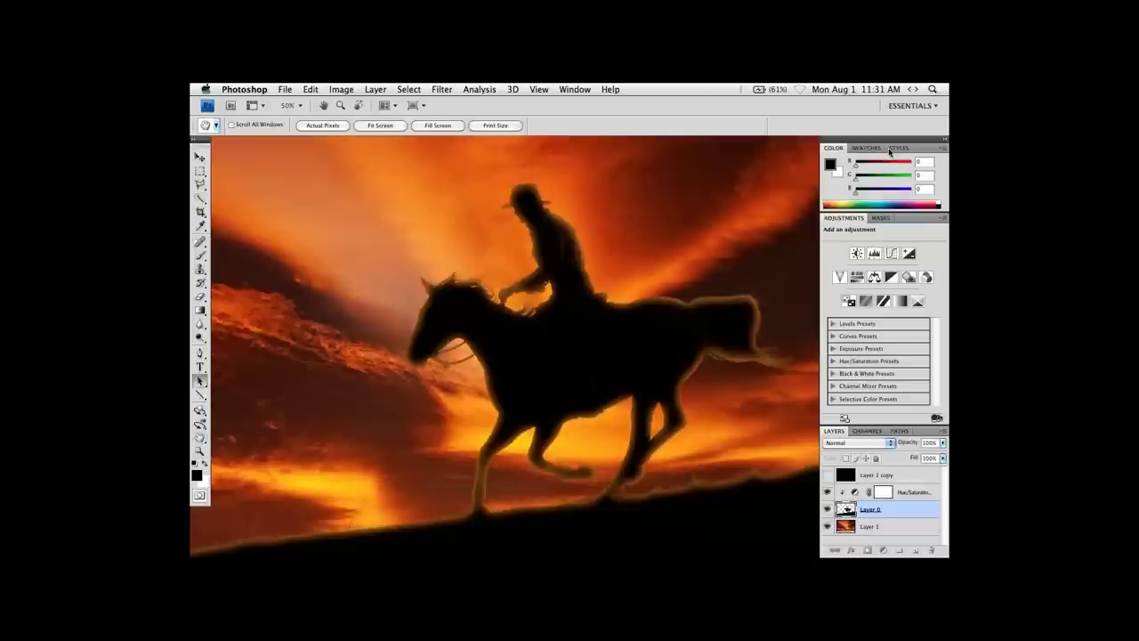
Hide Layer 0's Inner Glow effect and make Layer 1 copy visible again.
{"action": "key", "text": "a"}
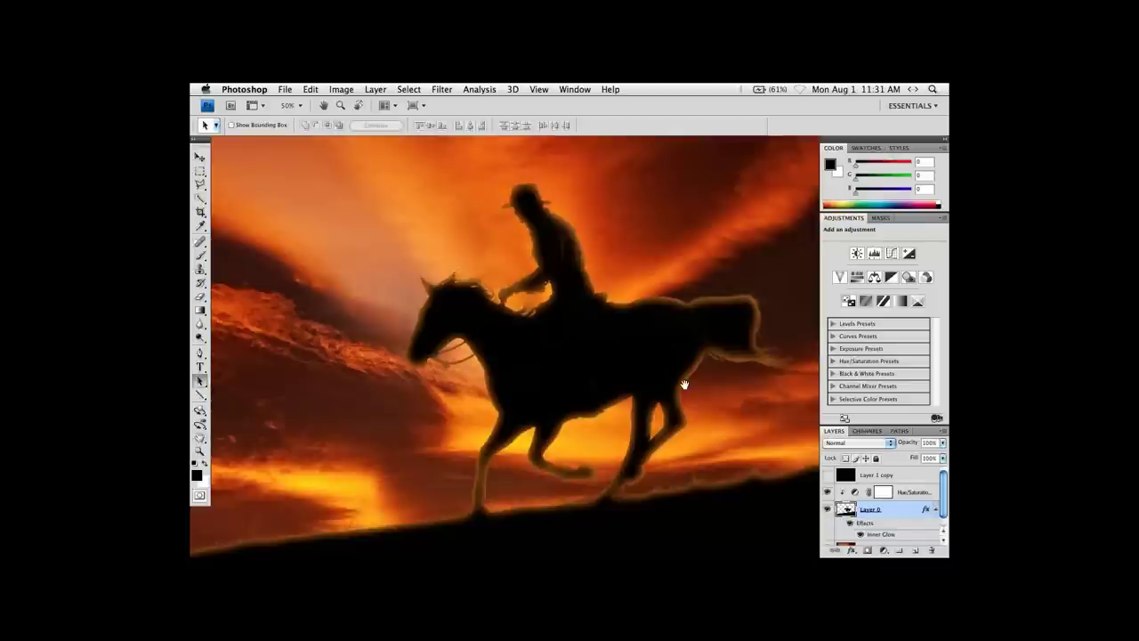
{"action": "scroll", "coordinate": [685, 381], "scroll_direction": "right", "scroll_amount": 2}
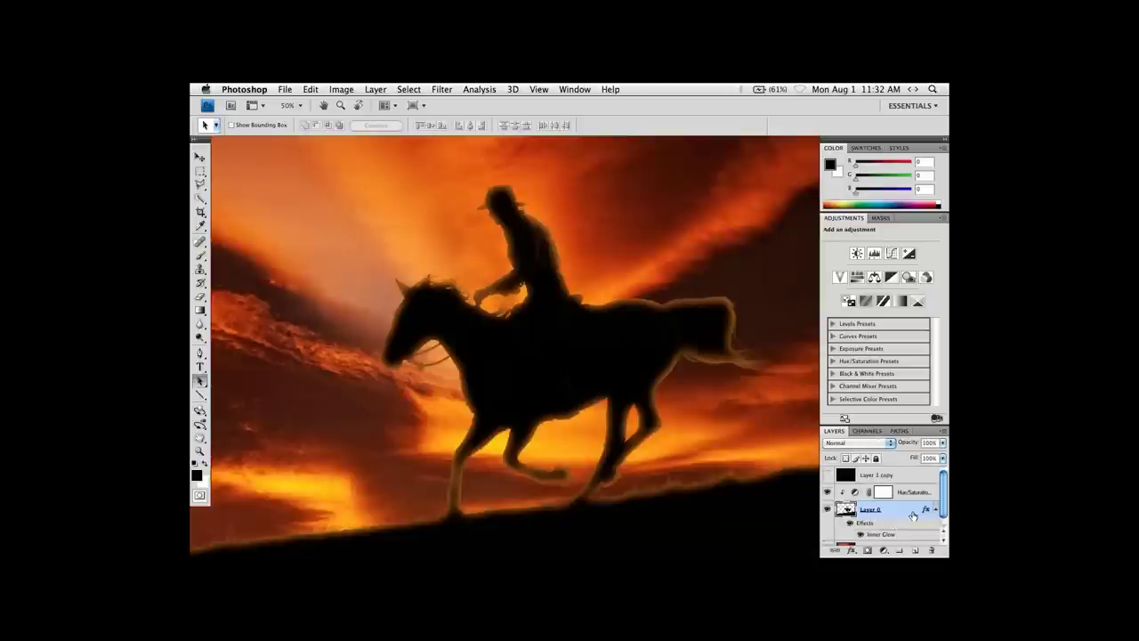
{"action": "left_click", "coordinate": [848, 524]}
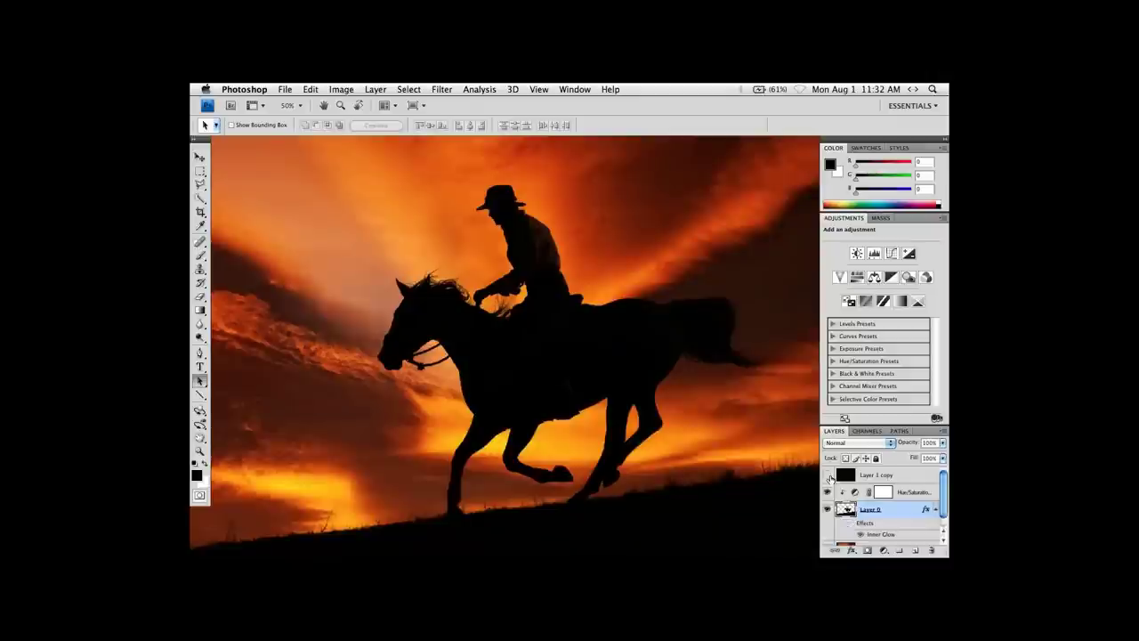
{"action": "left_click", "coordinate": [828, 476]}
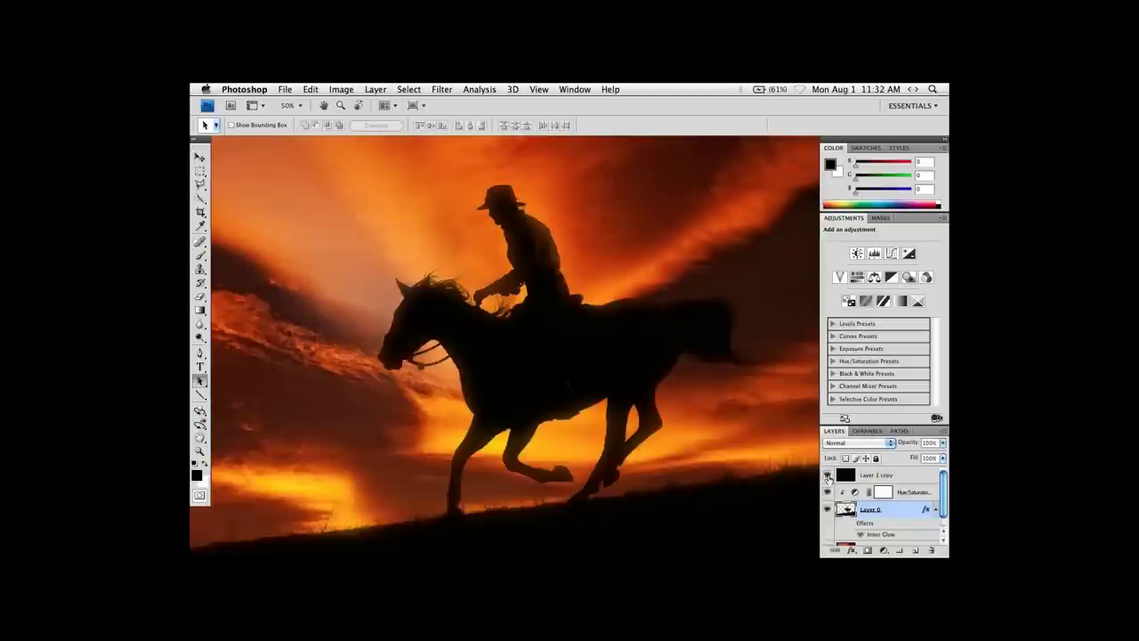
Raise Layer 1 copy's opacity from 57% to about 69%.
{"action": "left_click", "coordinate": [903, 477]}
{"action": "left_click", "coordinate": [940, 443]}
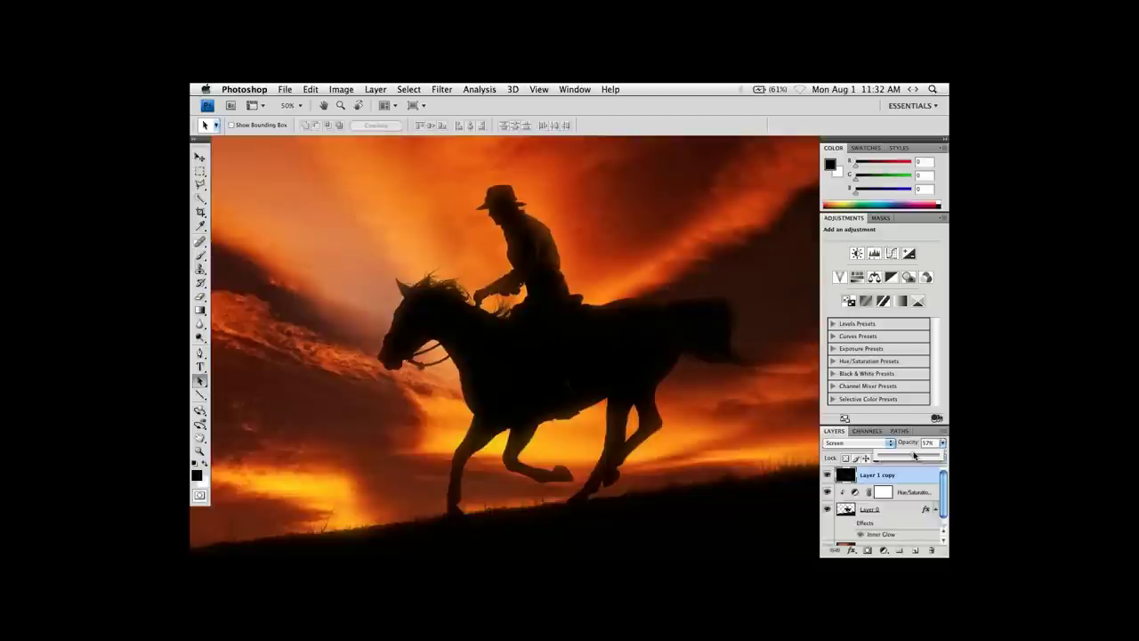
{"action": "left_click_drag", "start_coordinate": [919, 455], "coordinate": [926, 457]}
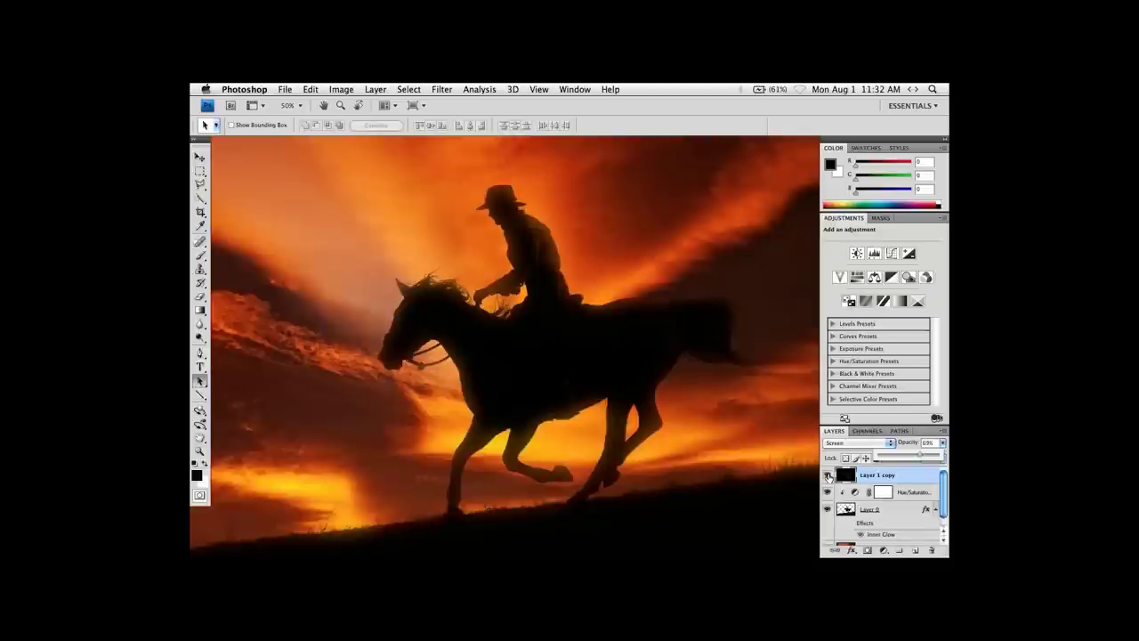
Compare by toggling Layer 1 copy and Layer 0's Inner Glow, then select the Hue/Saturation layer.
{"action": "left_click", "coordinate": [828, 478]}
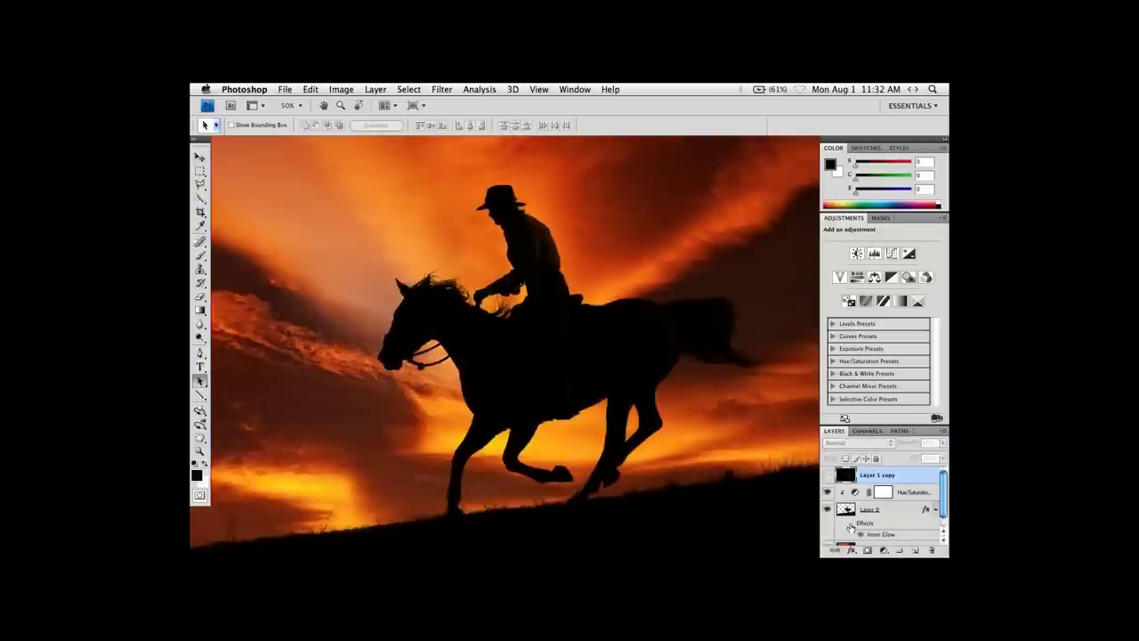
{"action": "left_click", "coordinate": [850, 525]}
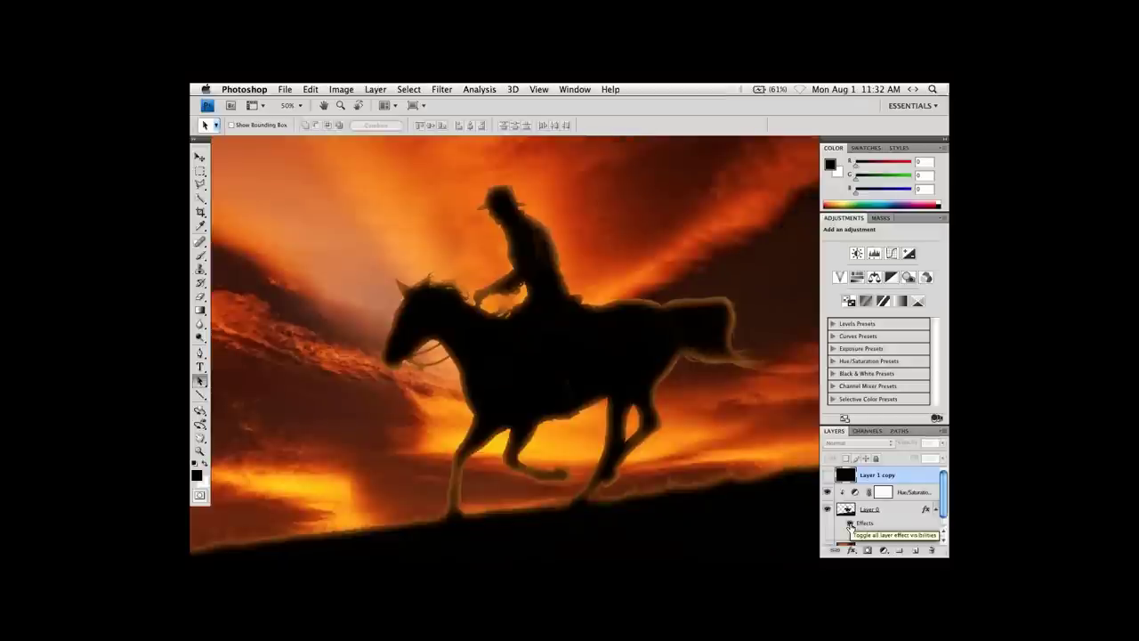
{"action": "left_click", "coordinate": [850, 525]}
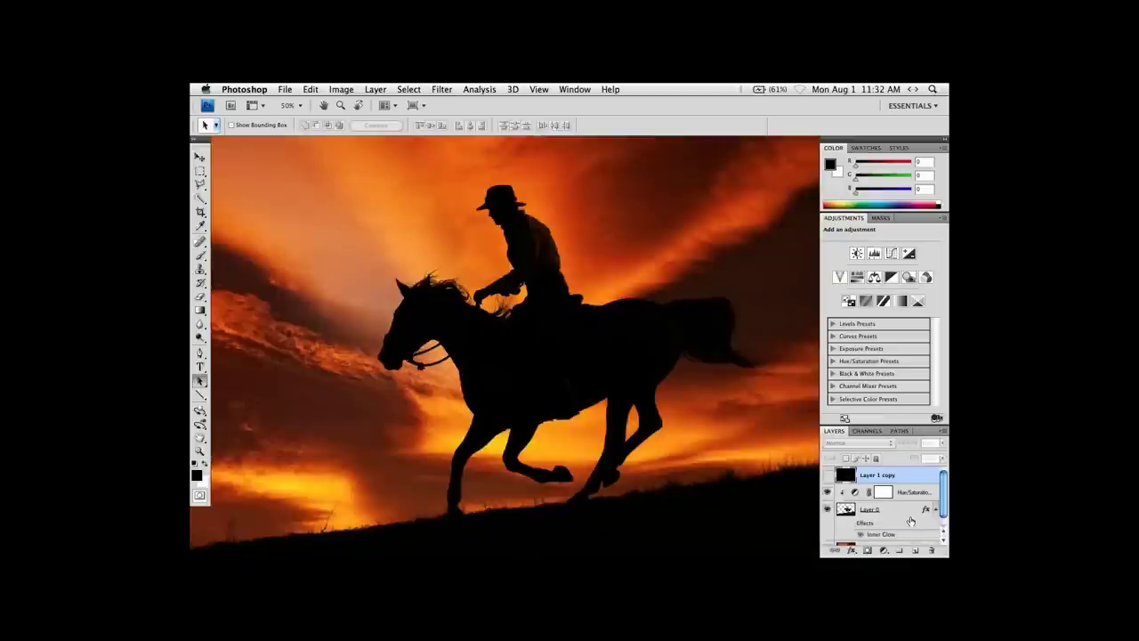
{"action": "left_click", "coordinate": [935, 509]}
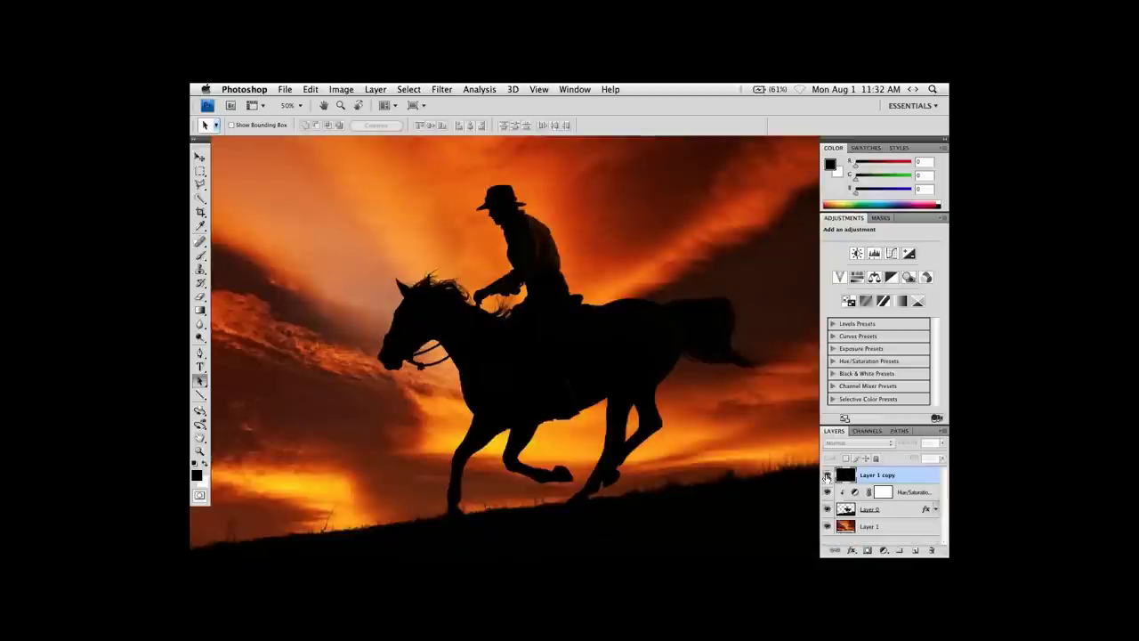
{"action": "left_click", "coordinate": [827, 475]}
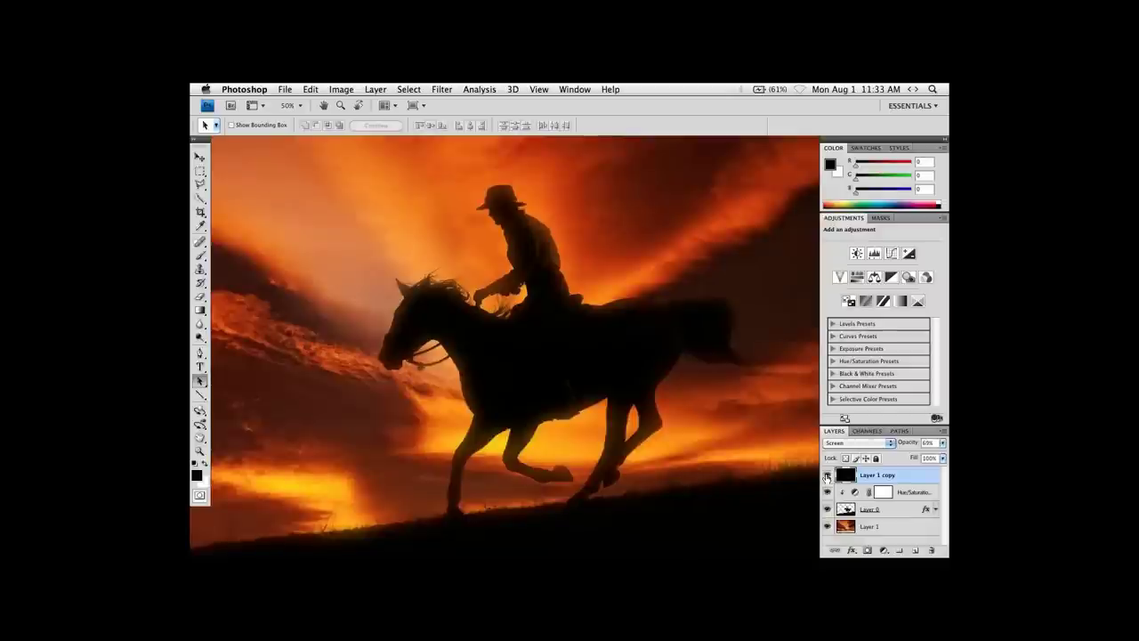
{"action": "left_click", "coordinate": [856, 492]}
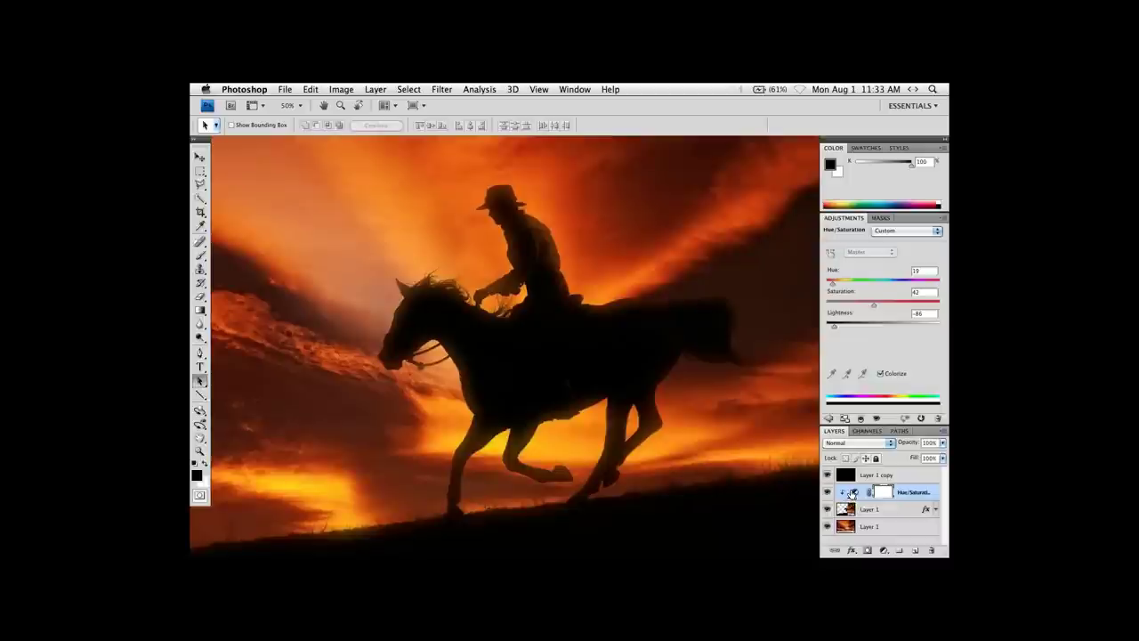
Delete the old Hue/Saturation layer, hide Layer 1 copy, and add a new Hue/Saturation adjustment.
{"action": "key", "text": "BackSpace"}
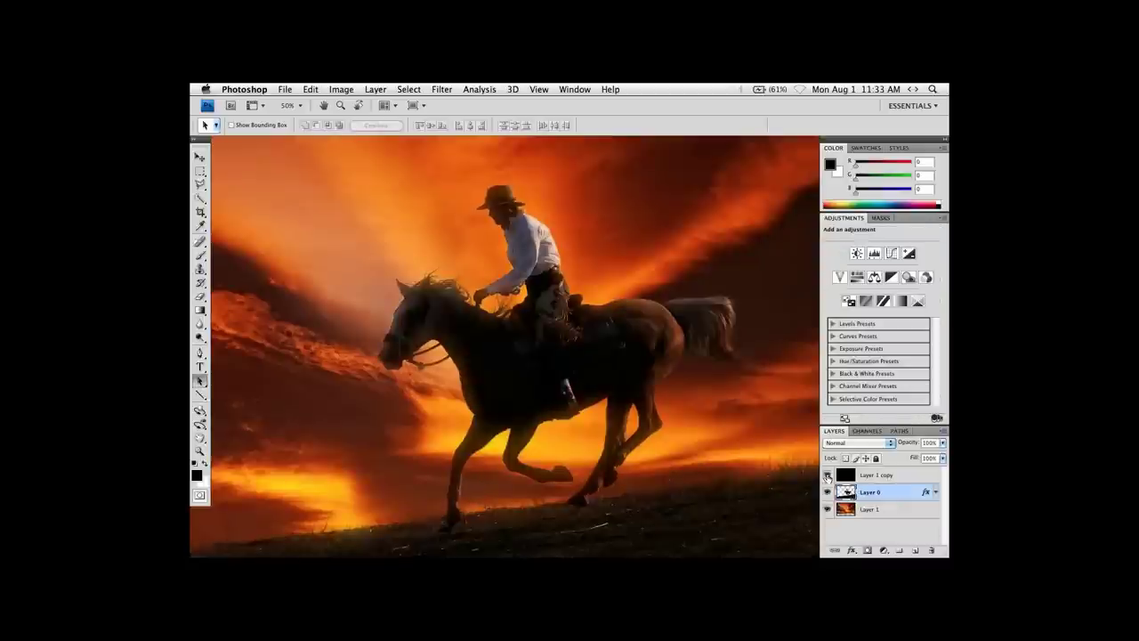
{"action": "left_click", "coordinate": [827, 474]}
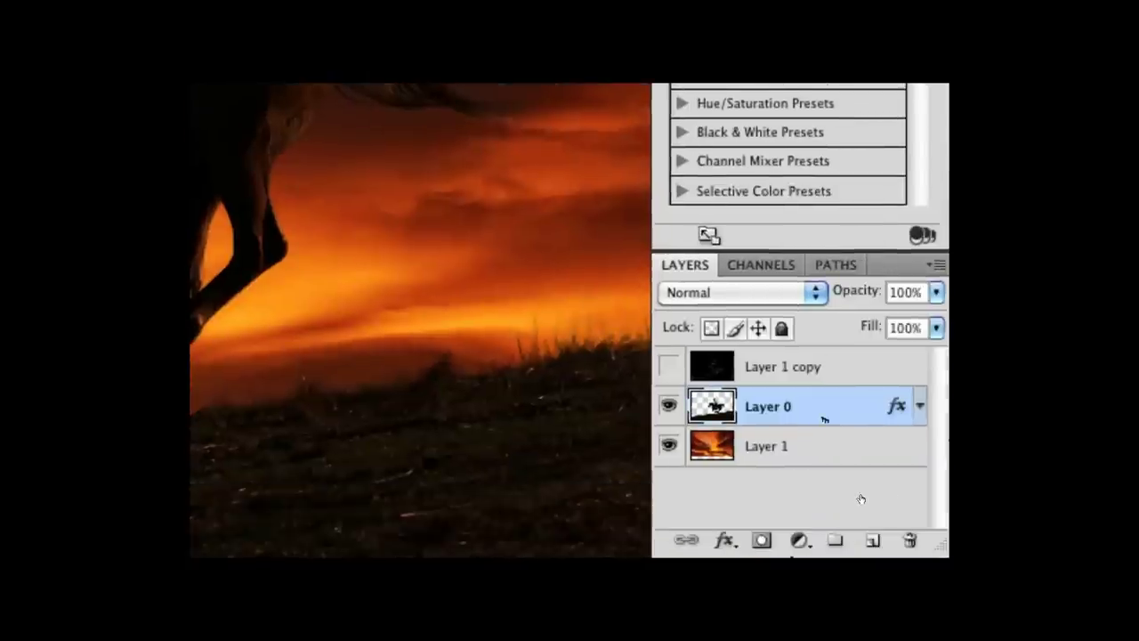
{"action": "left_click", "coordinate": [889, 553]}
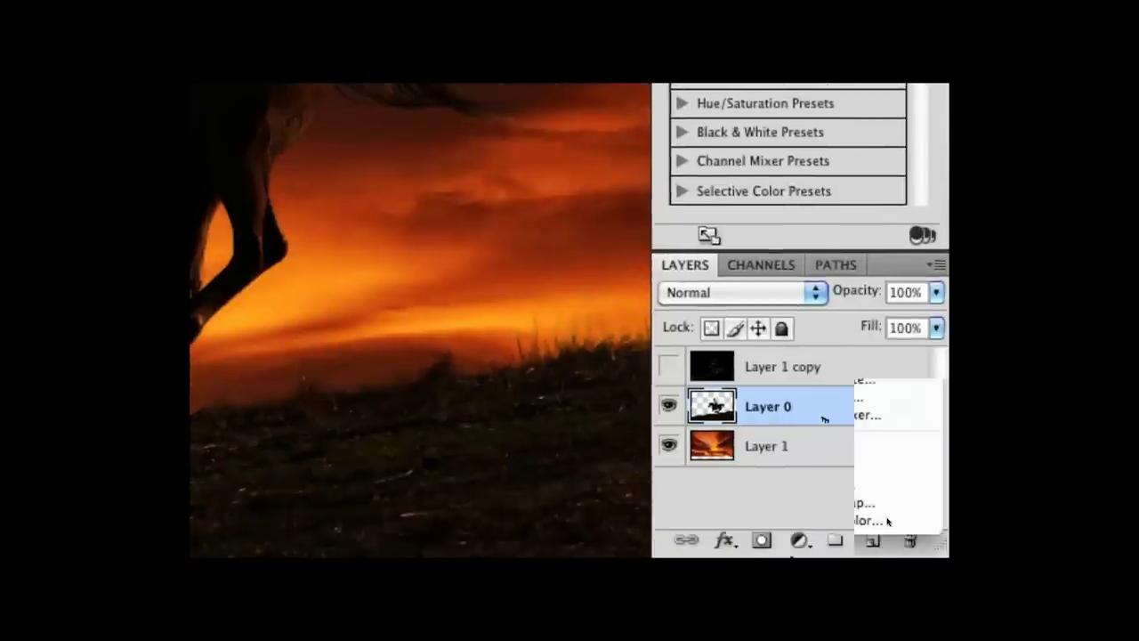
{"action": "left_click", "coordinate": [893, 469]}
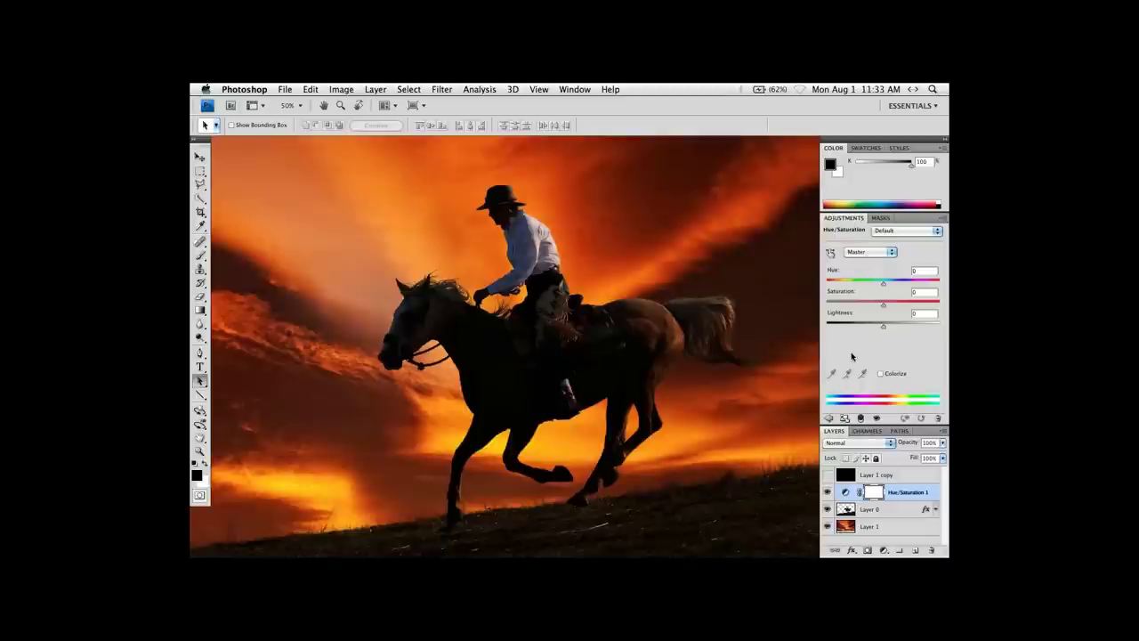
Colorize the new adjustment, clip it to Layer 0, and set Lightness to about -80.
{"action": "left_click", "coordinate": [880, 374]}
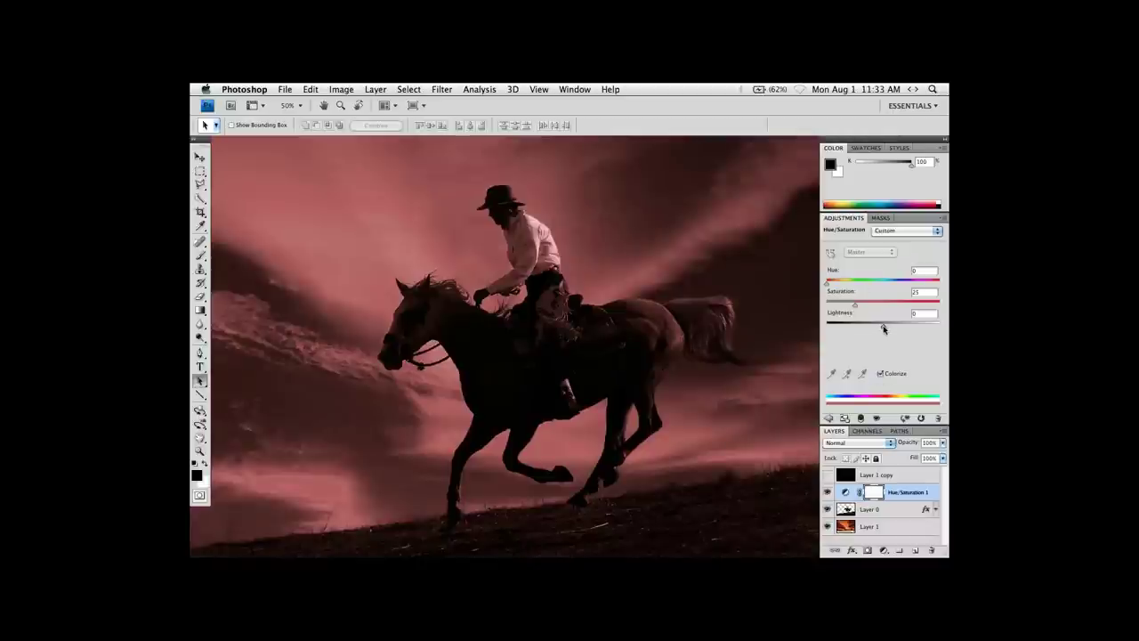
{"action": "mouse_move", "coordinate": [883, 328]}
{"action": "left_mouse_down"}
{"action": "mouse_move", "coordinate": [851, 328]}
{"action": "mouse_move", "coordinate": [878, 328]}
{"action": "left_mouse_up"}
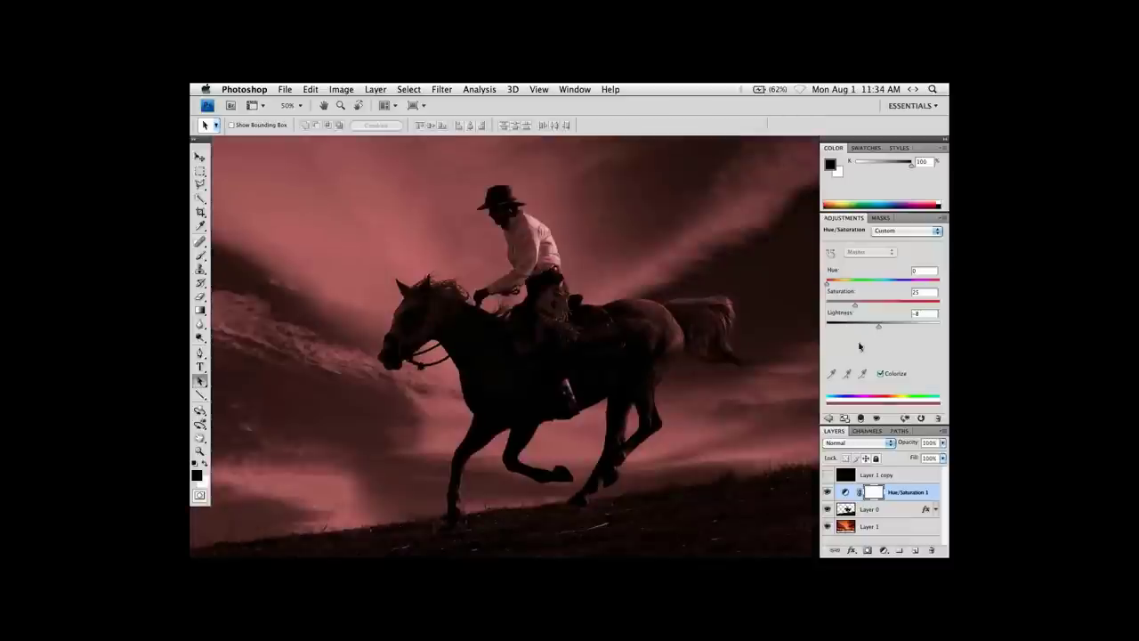
{"action": "left_click", "coordinate": [860, 419]}
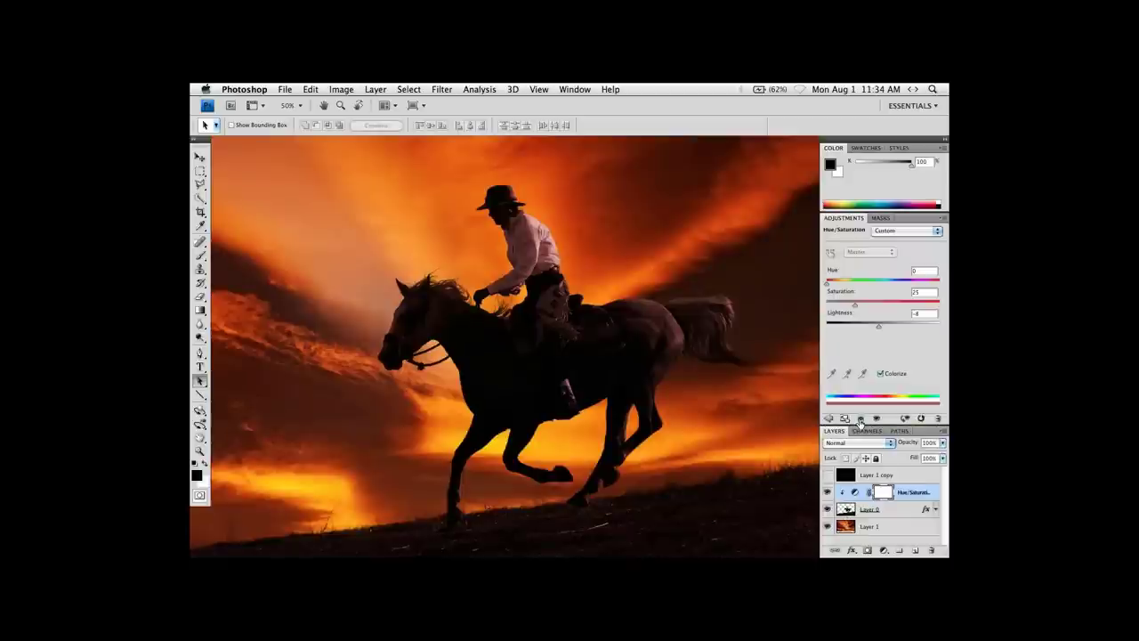
{"action": "left_click", "coordinate": [860, 419]}
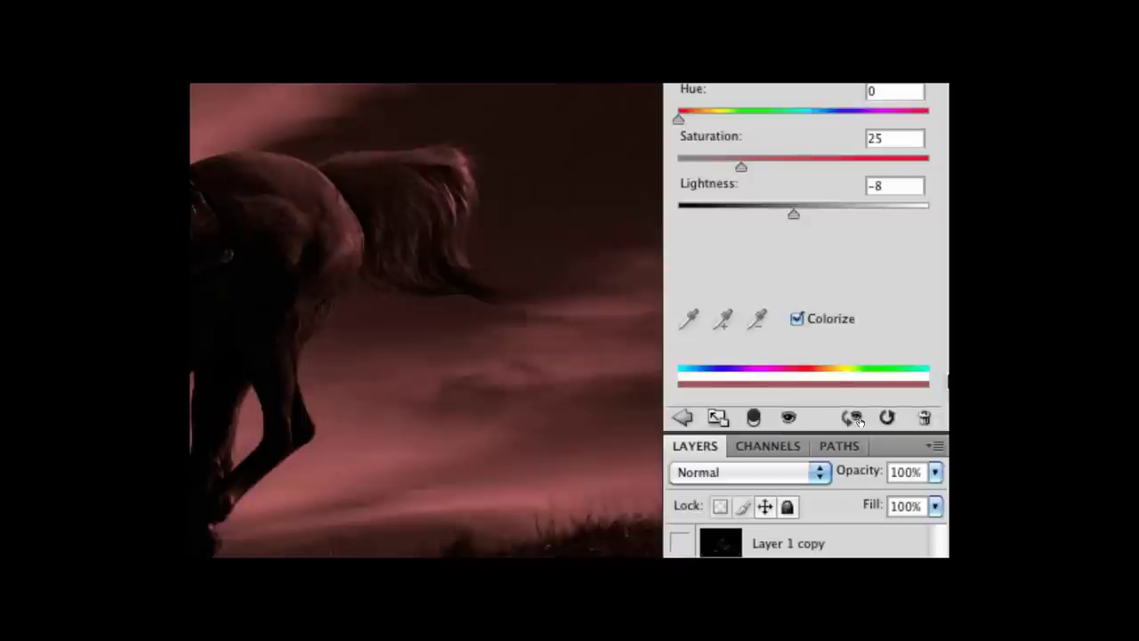
{"action": "left_click", "coordinate": [856, 419]}
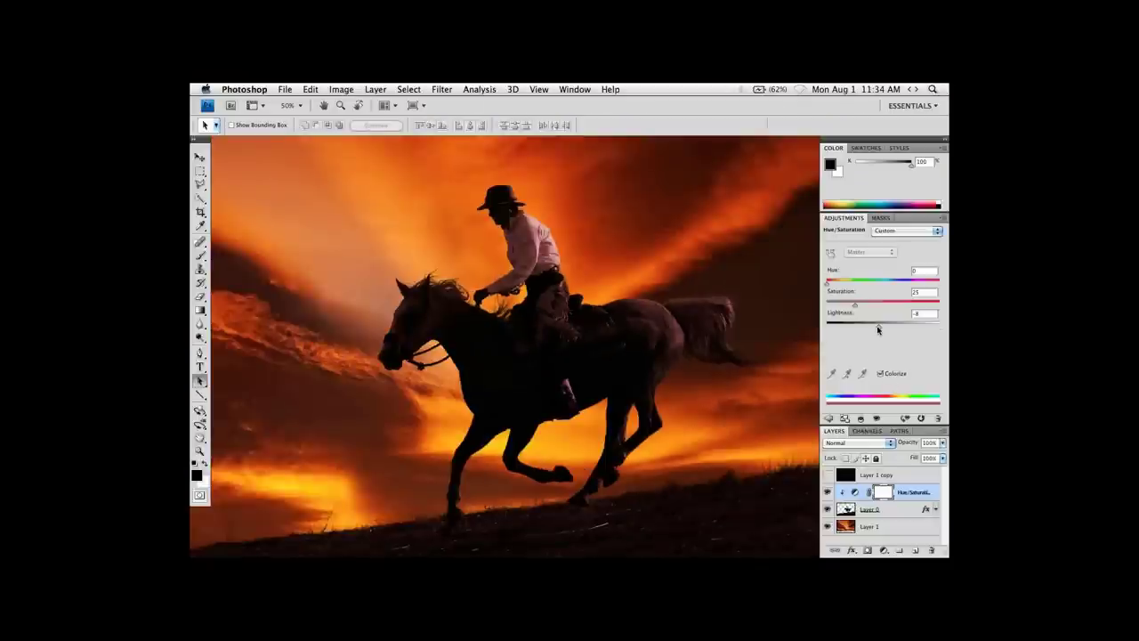
{"action": "mouse_move", "coordinate": [878, 329]}
{"action": "left_mouse_down"}
{"action": "mouse_move", "coordinate": [835, 329]}
{"action": "mouse_move", "coordinate": [853, 332]}
{"action": "mouse_move", "coordinate": [838, 332]}
{"action": "mouse_move", "coordinate": [873, 308]}
{"action": "left_mouse_up"}
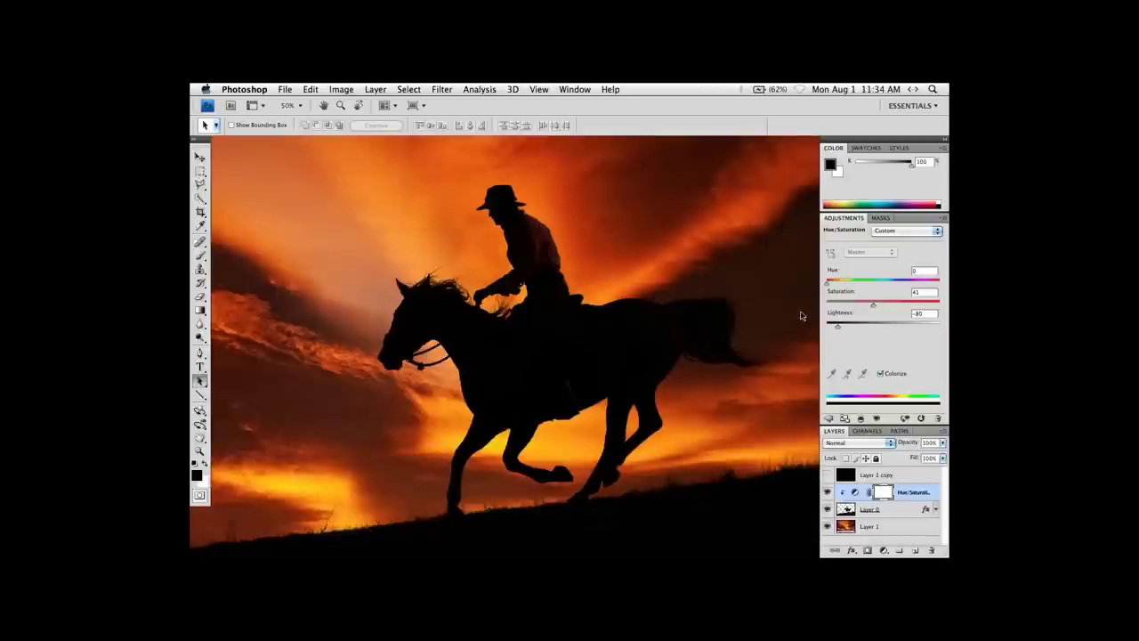
Zoom in to 66.7% and fine-tune the rider's Lightness to -82.
{"action": "left_click_drag", "start_coordinate": [837, 329], "coordinate": [841, 326]}
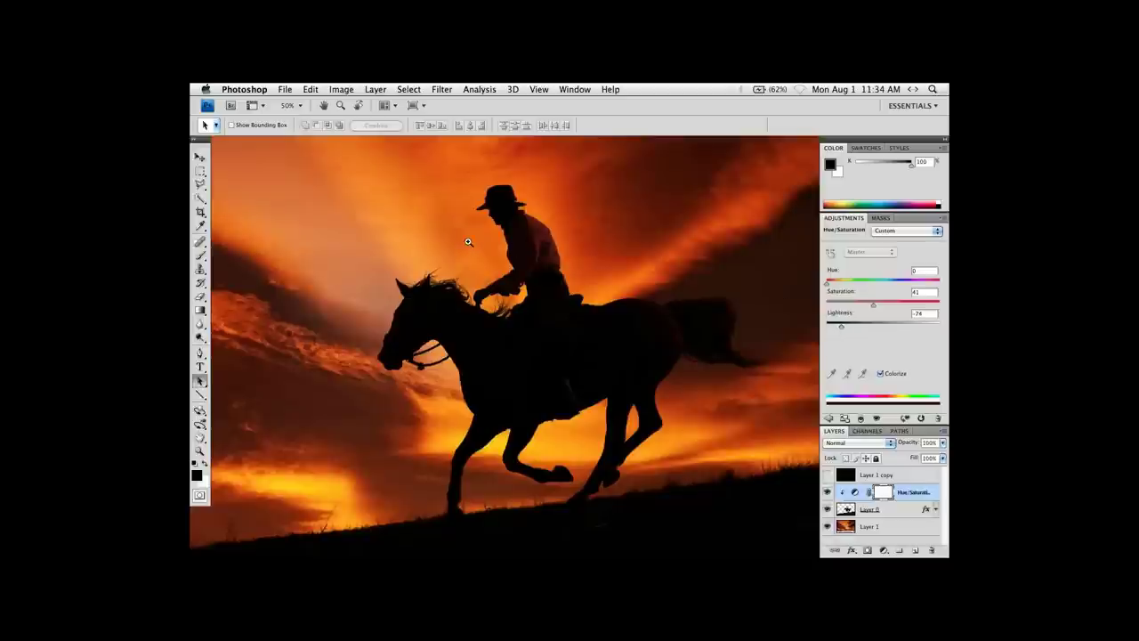
{"action": "key", "text": "super+equal"}
{"action": "scroll", "coordinate": [540, 285], "scroll_direction": "up", "scroll_amount": 2}
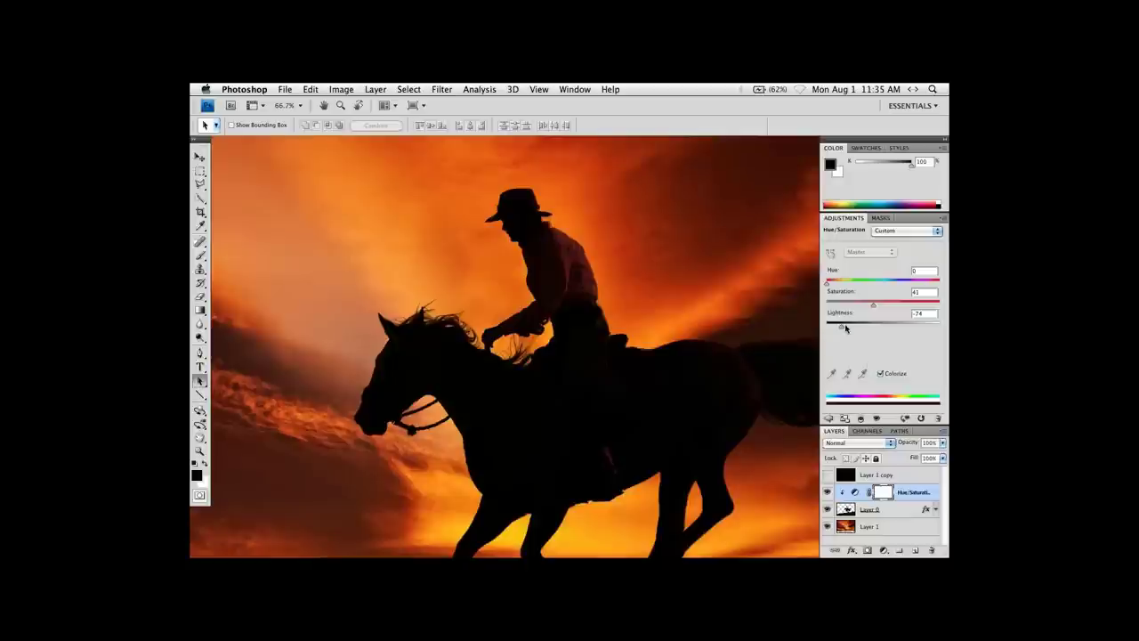
{"action": "left_click_drag", "start_coordinate": [842, 329], "coordinate": [837, 329]}
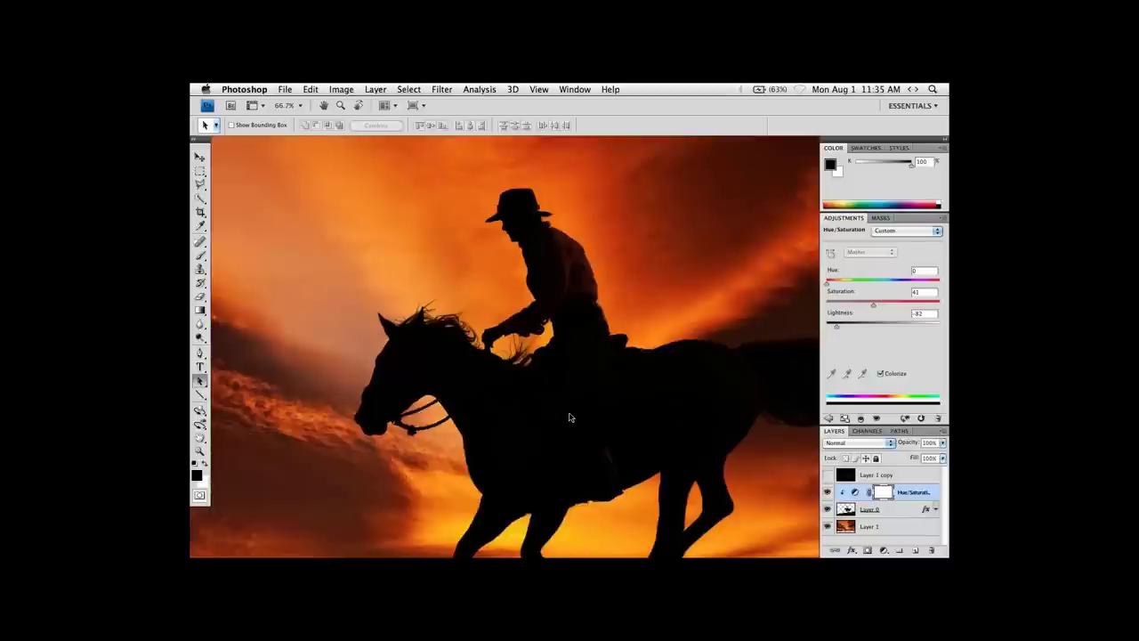
Hide Layer 1 and the Hue/Saturation layer, then zoom out to show the whole rider.
{"action": "left_click", "coordinate": [827, 526]}
{"action": "left_click", "coordinate": [826, 491]}
{"action": "key", "text": "super+minus"}
{"action": "key", "text": "super+minus"}
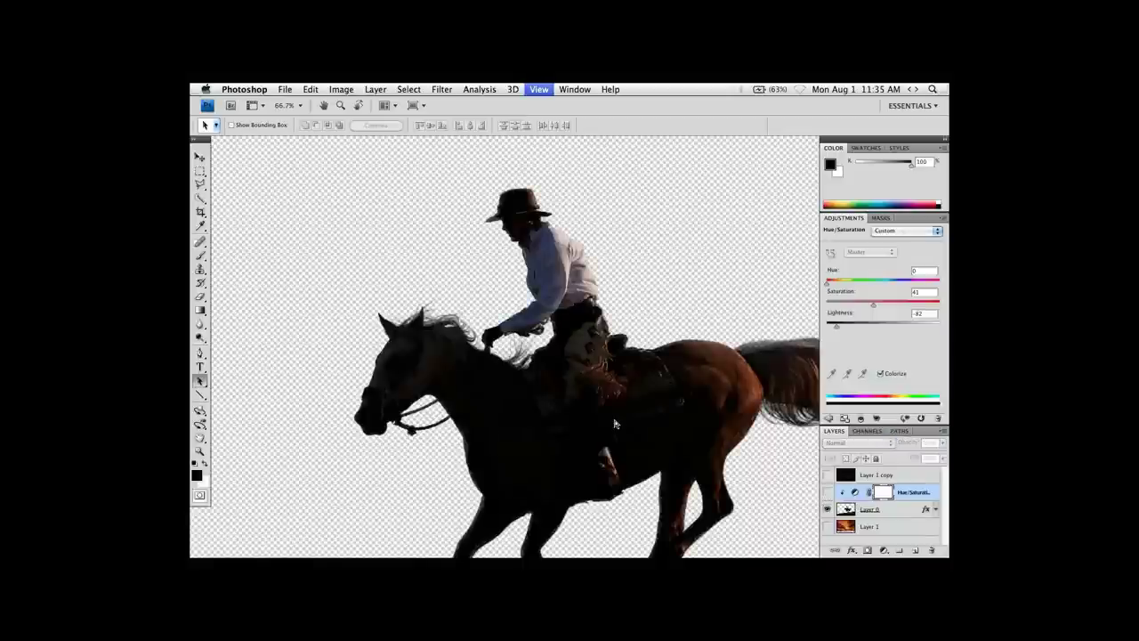
{"action": "left_click_drag", "start_coordinate": [633, 386], "coordinate": [580, 379]}
Open ArtSkies052.jpg in Photoshop from Adobe Bridge.
{"action": "key", "text": "f"}
{"action": "key", "text": "f"}
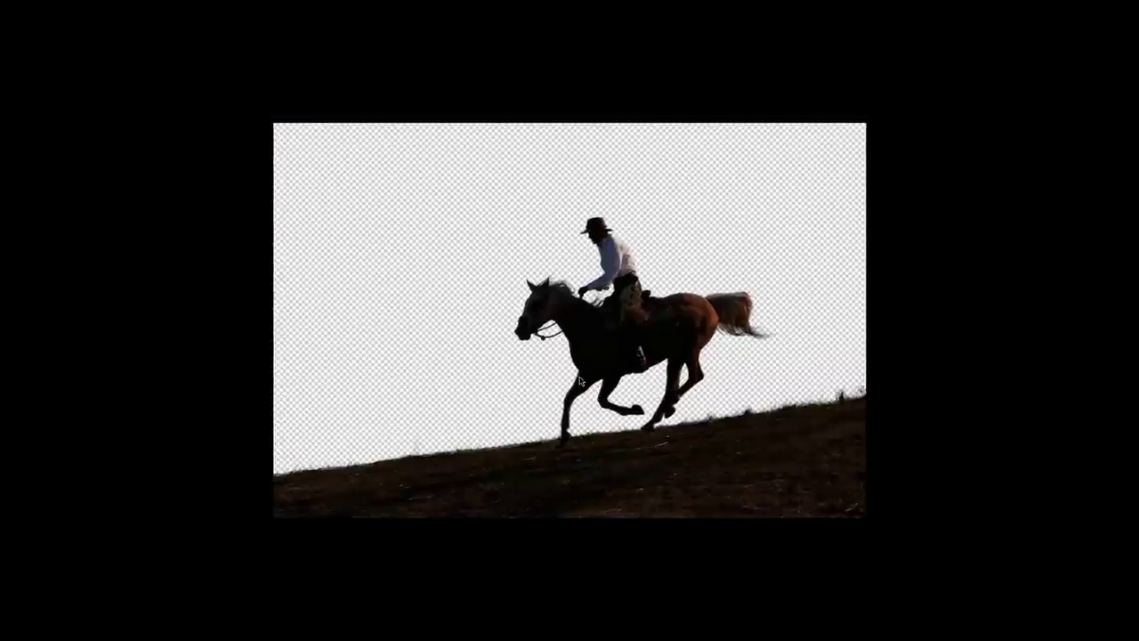
{"action": "key", "text": "f"}
{"action": "left_click", "coordinate": [667, 156]}
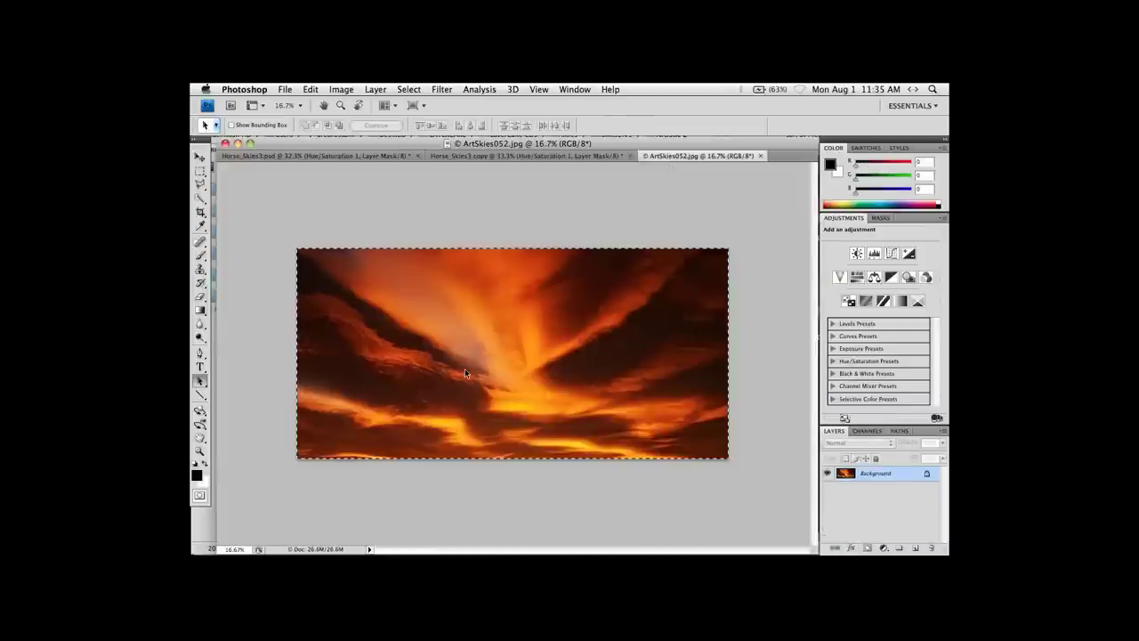
{"action": "key", "text": "super+Tab"}
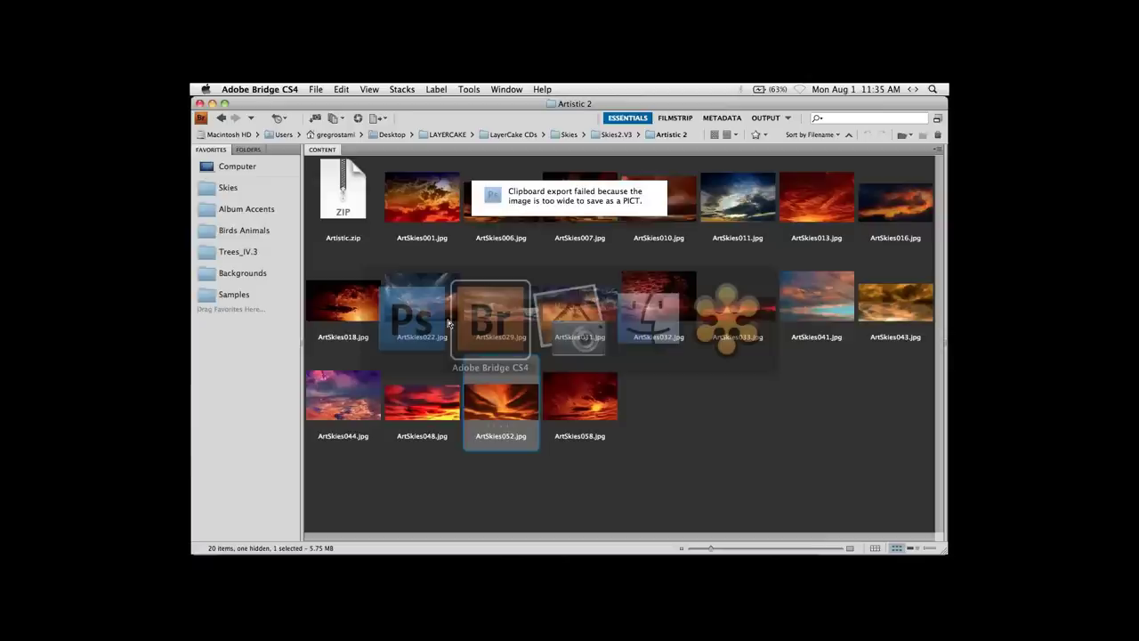
{"action": "left_click", "coordinate": [449, 323]}
{"action": "left_click", "coordinate": [656, 388]}
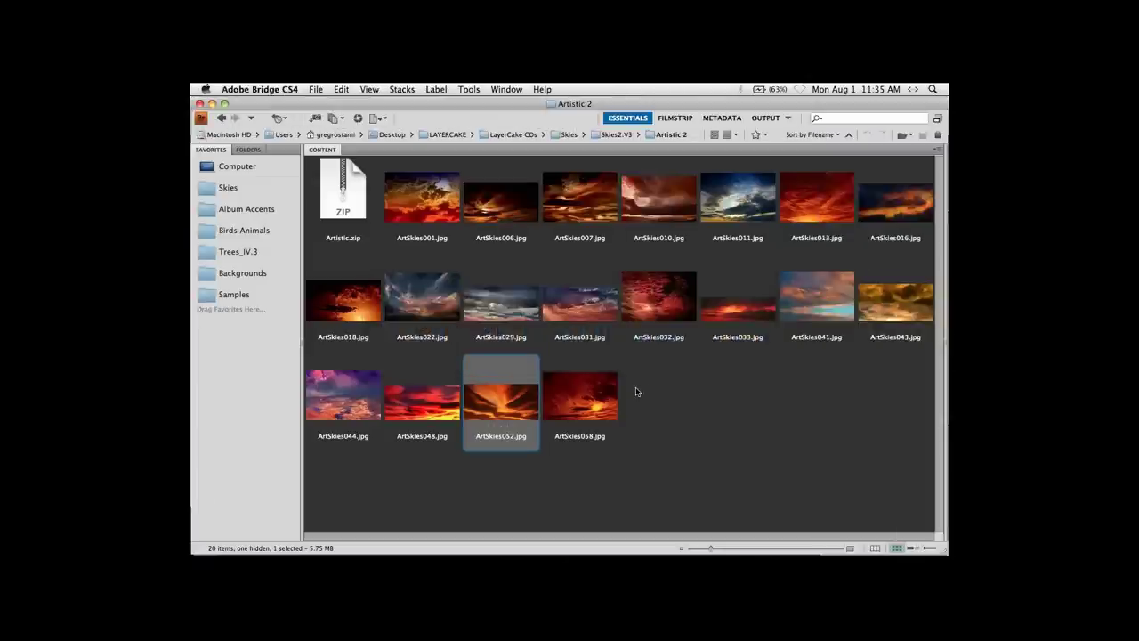
{"action": "double_click", "coordinate": [496, 405]}
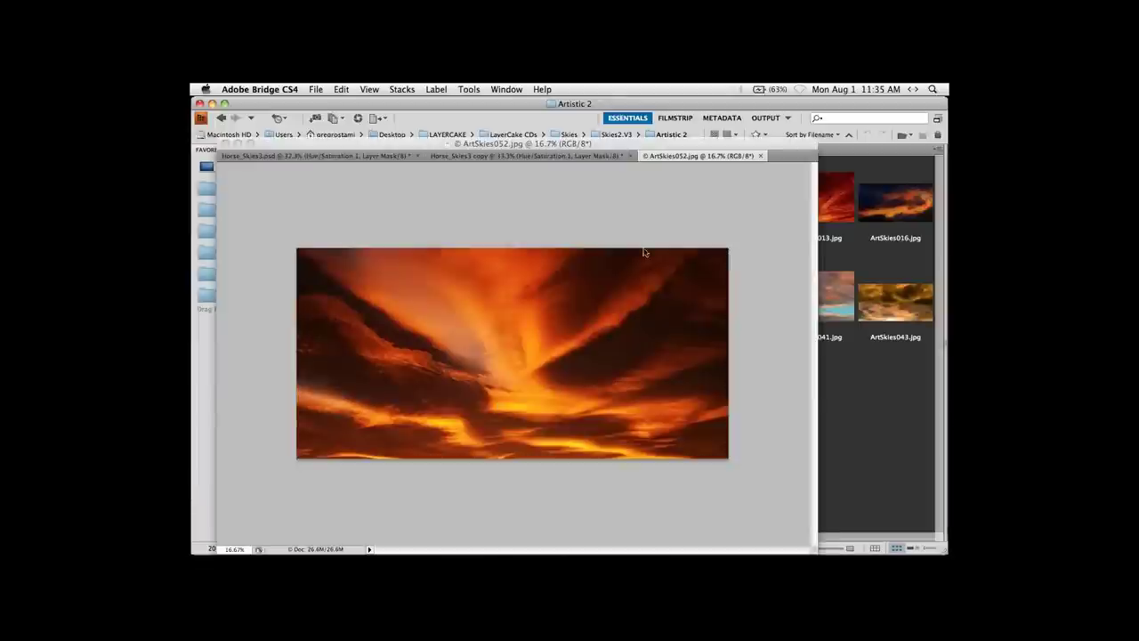
Select and copy the entire ArtSkies052.jpg sky, then return to Horse_Skies3 copy.
{"action": "left_click", "coordinate": [558, 151]}
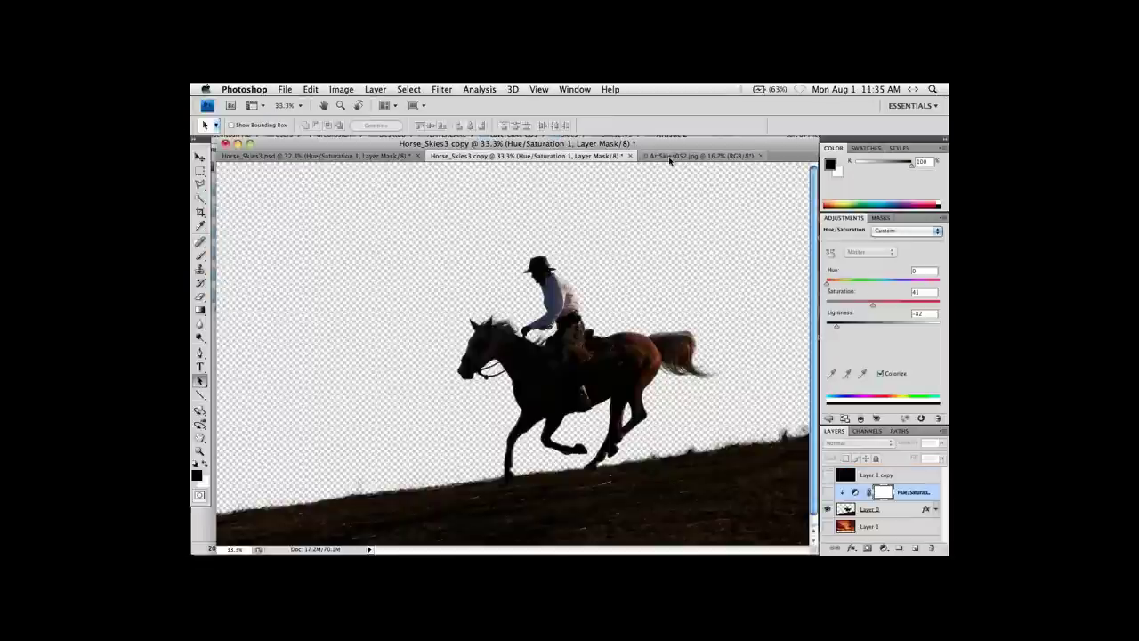
{"action": "left_click", "coordinate": [670, 157]}
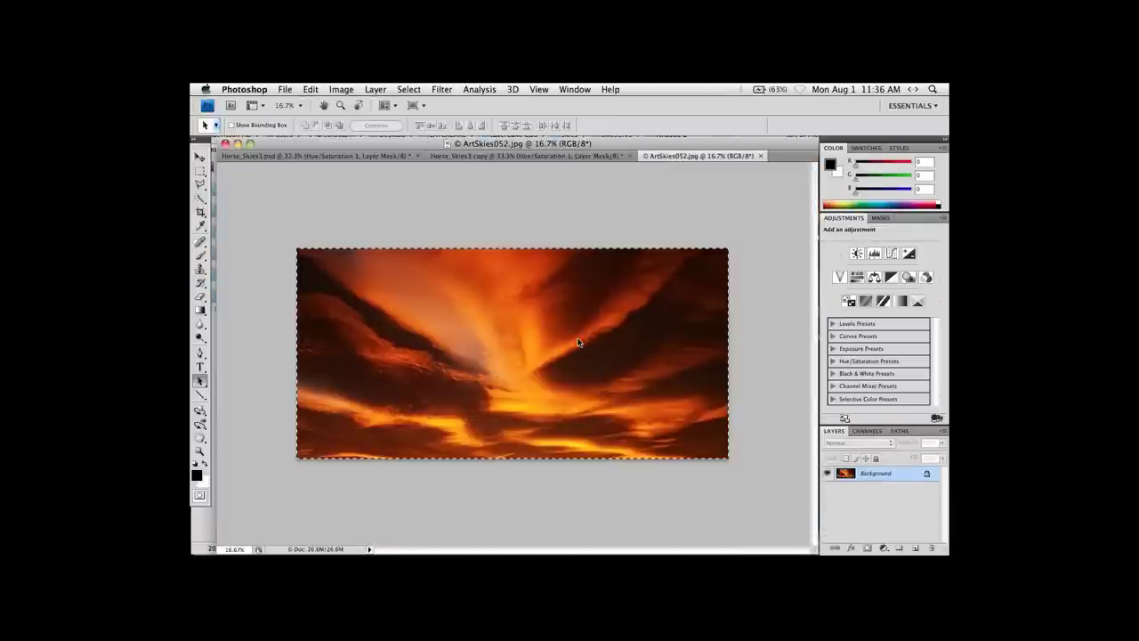
{"action": "key", "text": "super+d"}
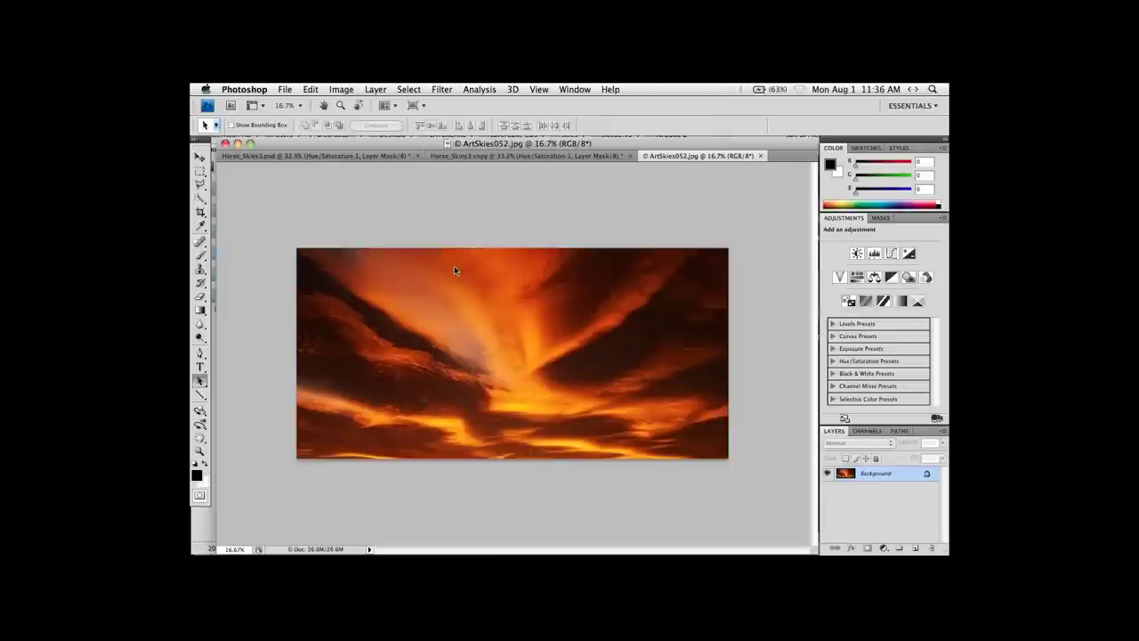
{"action": "key", "text": "super+a"}
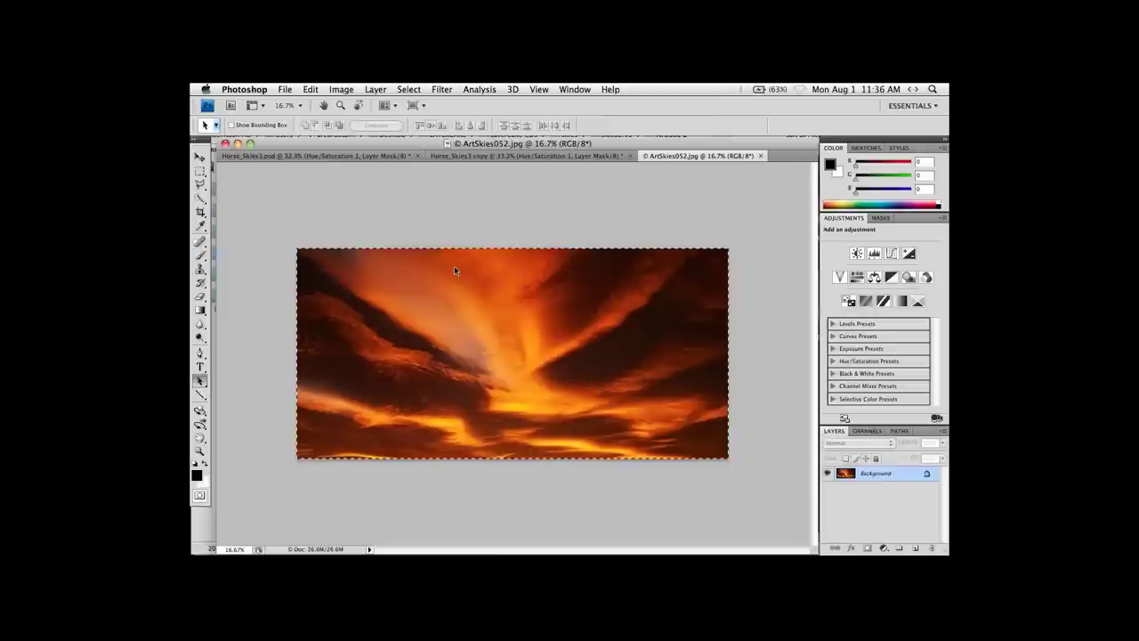
{"action": "left_click", "coordinate": [310, 89]}
{"action": "left_click", "coordinate": [330, 175]}
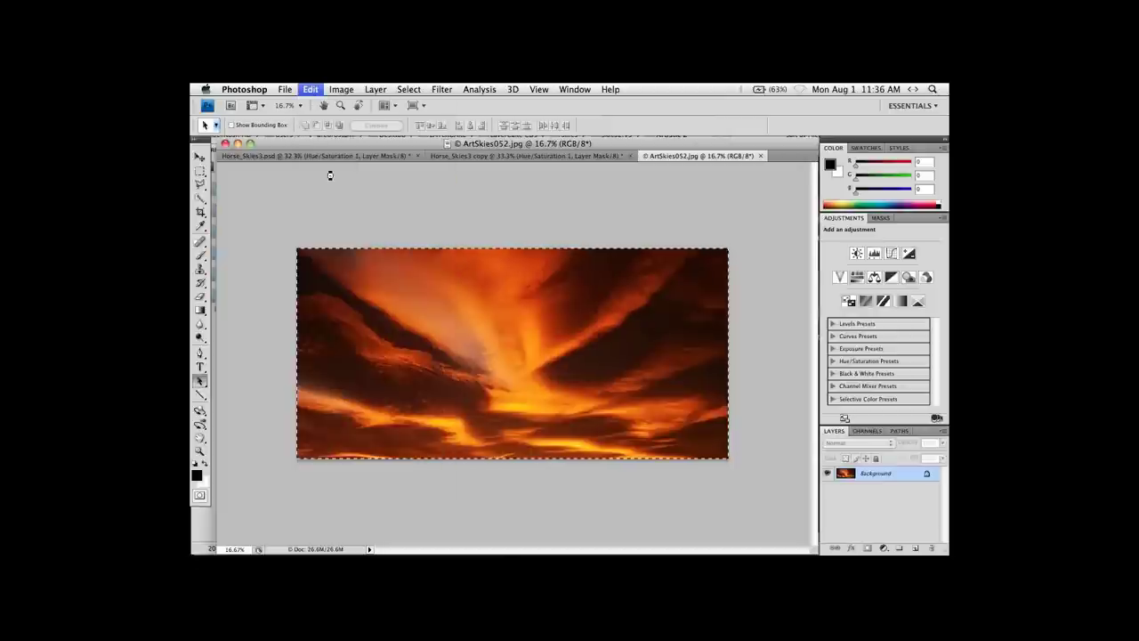
{"action": "left_click", "coordinate": [458, 156]}
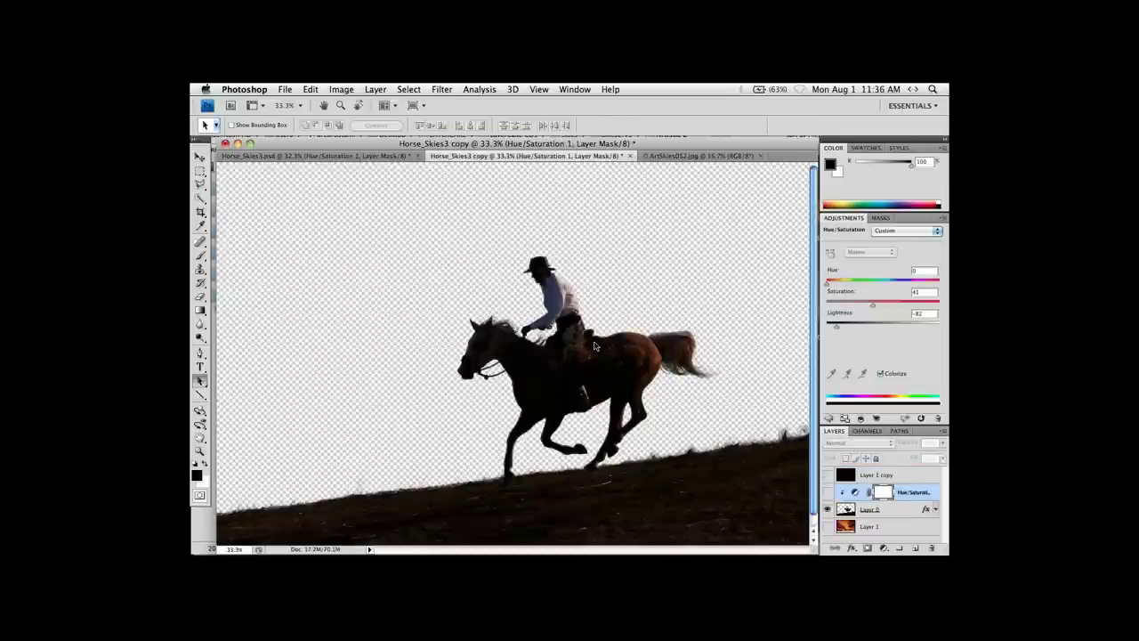
Replace Layer 1 with the pasted fiery sky and move it beneath Layer 0.
{"action": "left_click", "coordinate": [846, 526]}
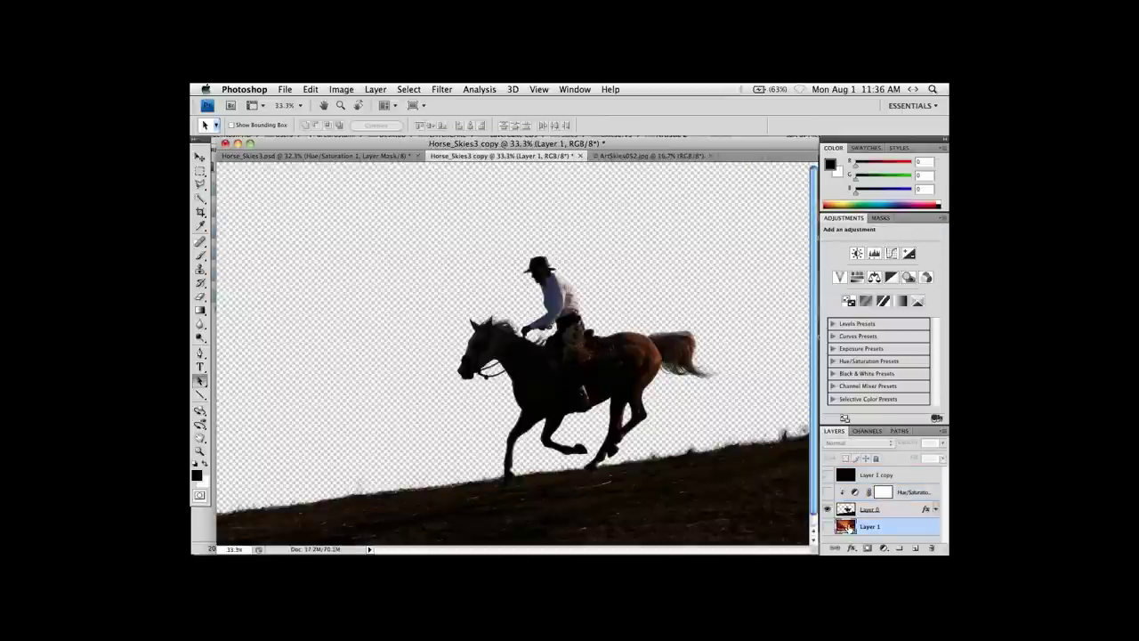
{"action": "key", "text": "Delete"}
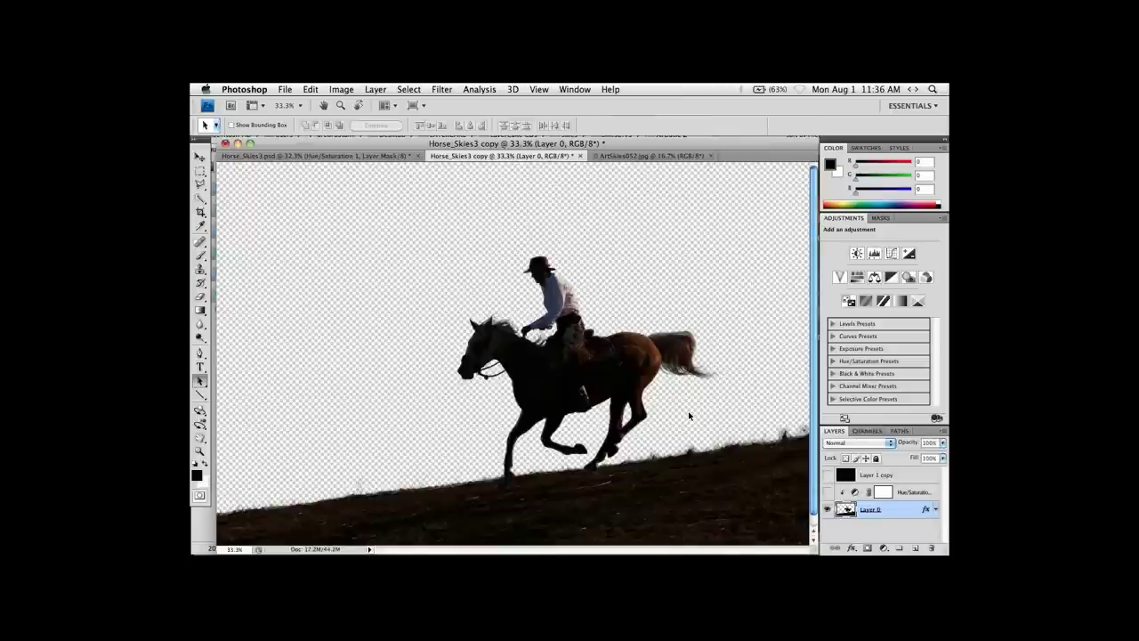
{"action": "key", "text": "super+z"}
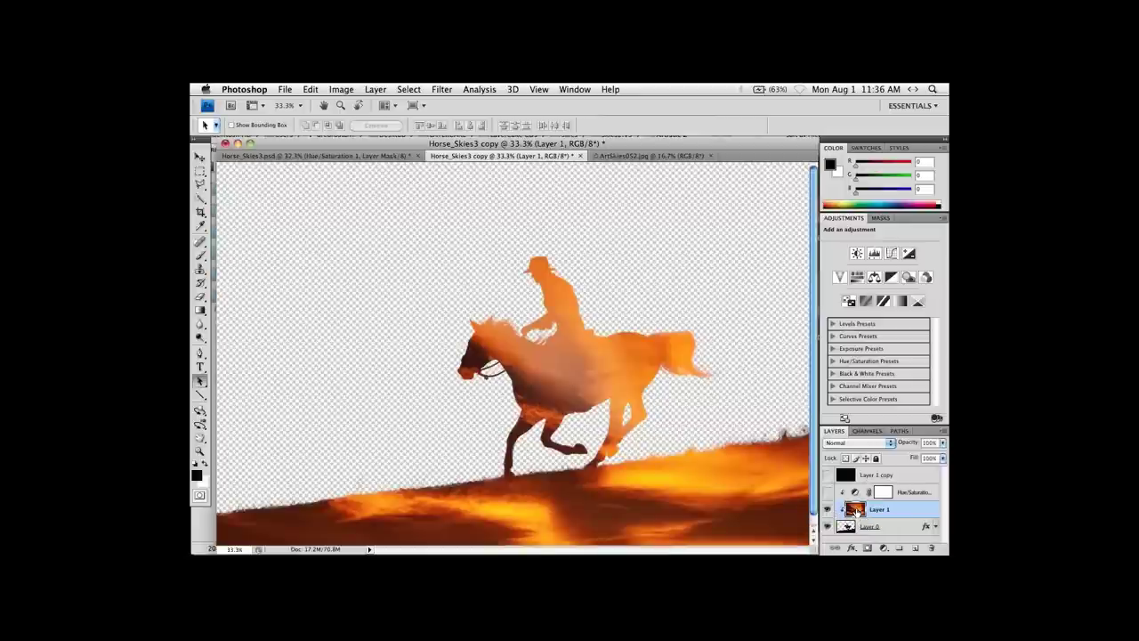
{"action": "left_click_drag", "start_coordinate": [850, 526], "coordinate": [853, 534]}
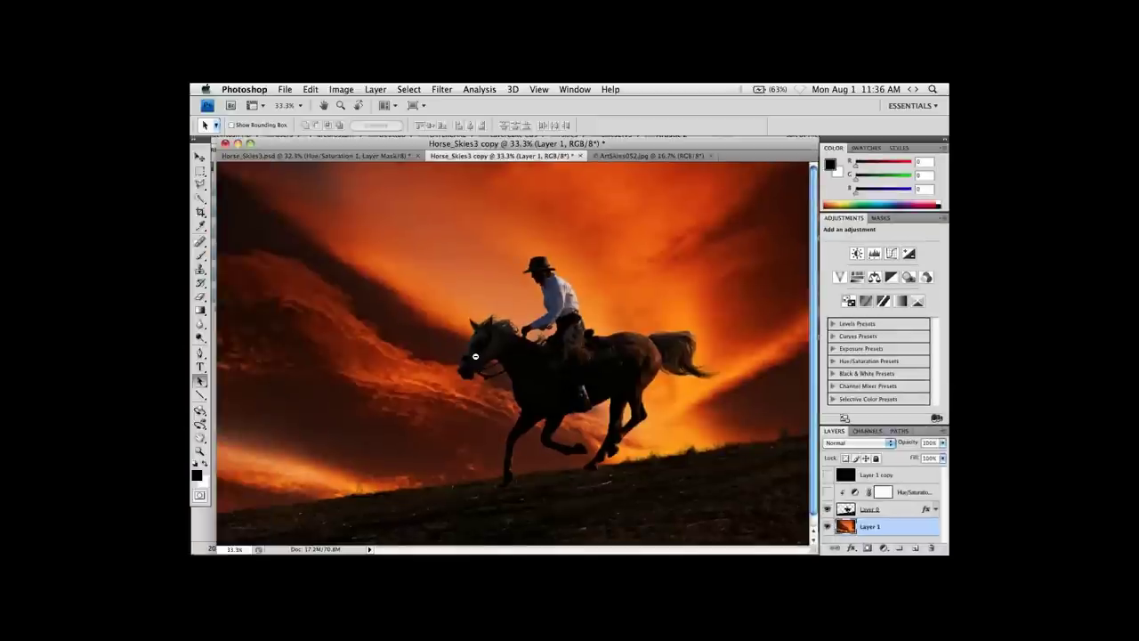
Free-transform the sky layer to 85% scale and -5.6° rotation behind the rider.
{"action": "left_click", "coordinate": [476, 354], "text": "alt"}
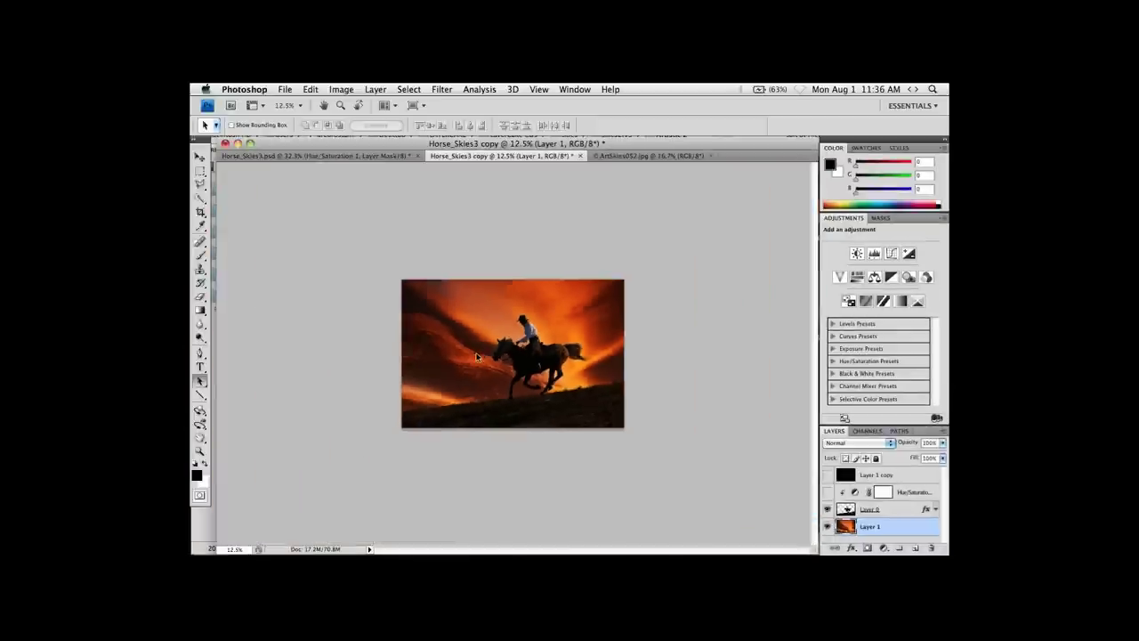
{"action": "key", "text": "super+t"}
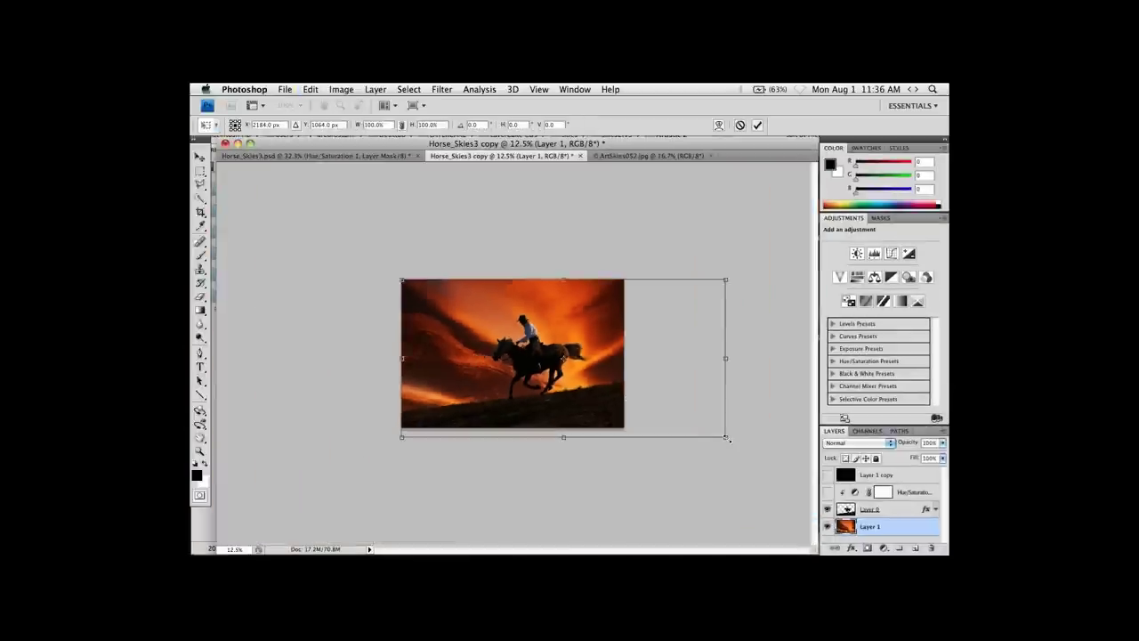
{"action": "left_click_drag", "start_coordinate": [727, 438], "coordinate": [657, 411]}
{"action": "left_click_drag", "start_coordinate": [563, 387], "coordinate": [548, 384]}
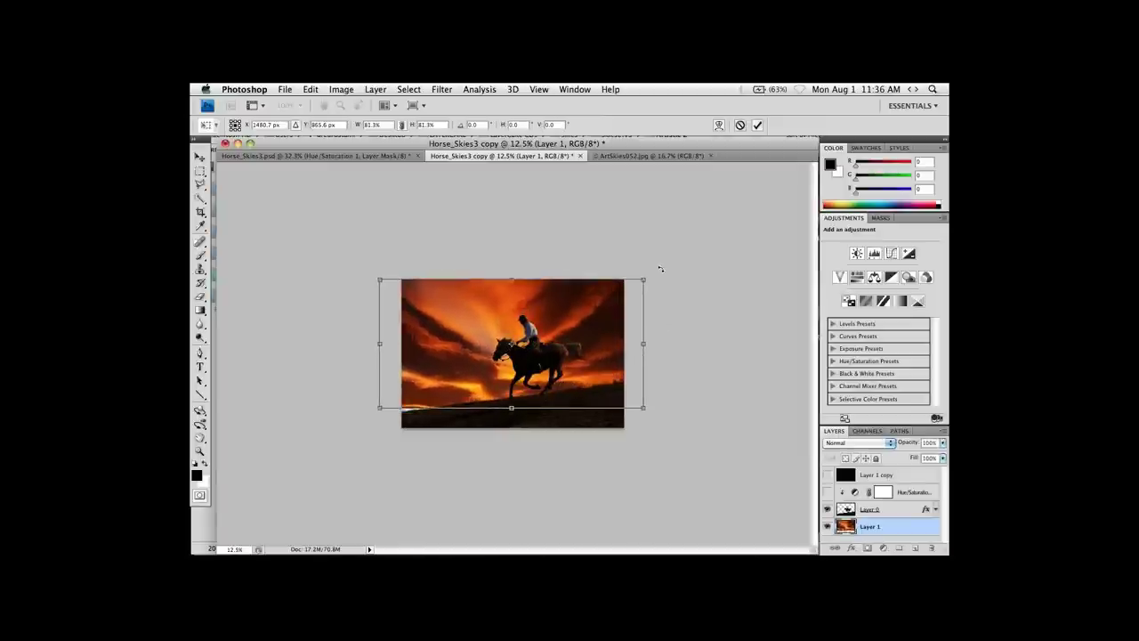
{"action": "left_click_drag", "start_coordinate": [654, 275], "coordinate": [647, 262]}
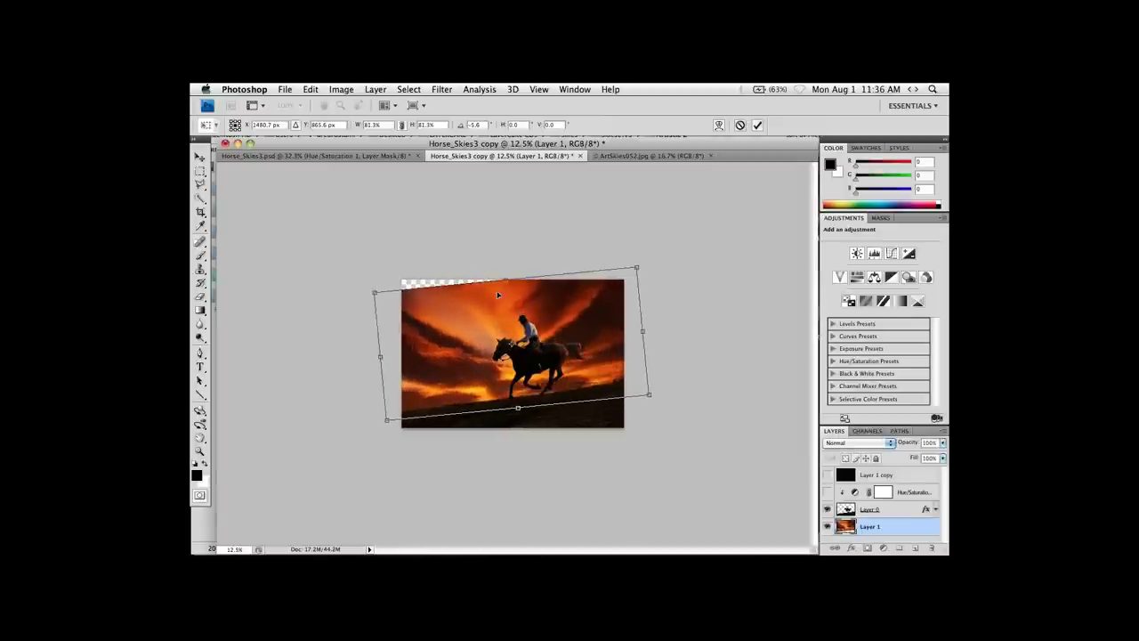
{"action": "left_click_drag", "start_coordinate": [375, 292], "coordinate": [351, 284]}
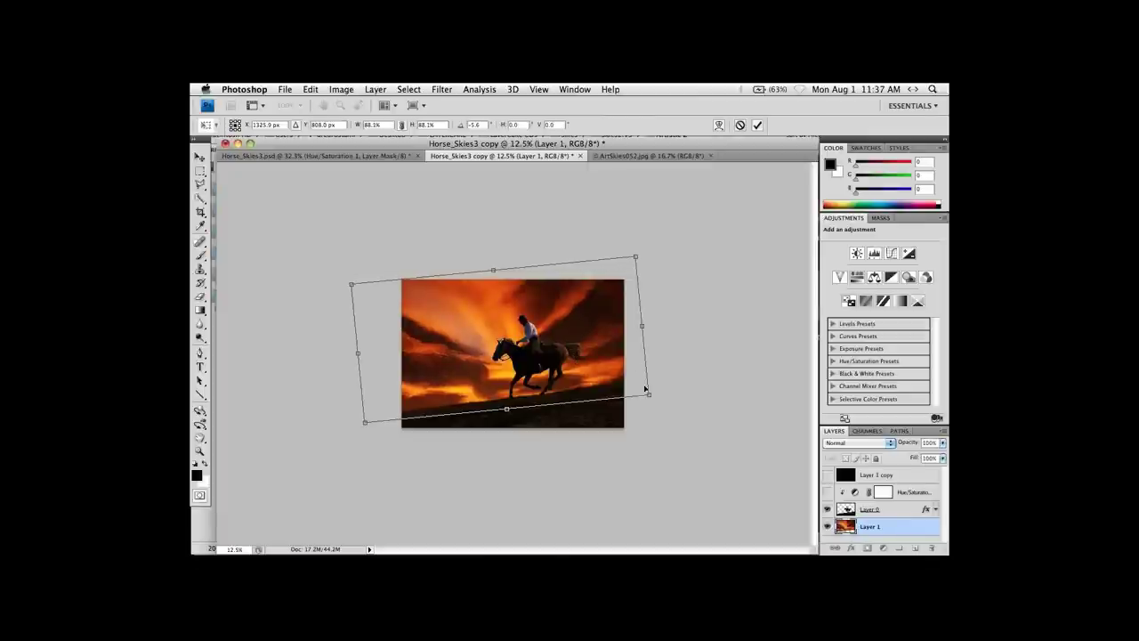
{"action": "left_click_drag", "start_coordinate": [648, 394], "coordinate": [647, 390]}
{"action": "left_click_drag", "start_coordinate": [579, 376], "coordinate": [577, 376]}
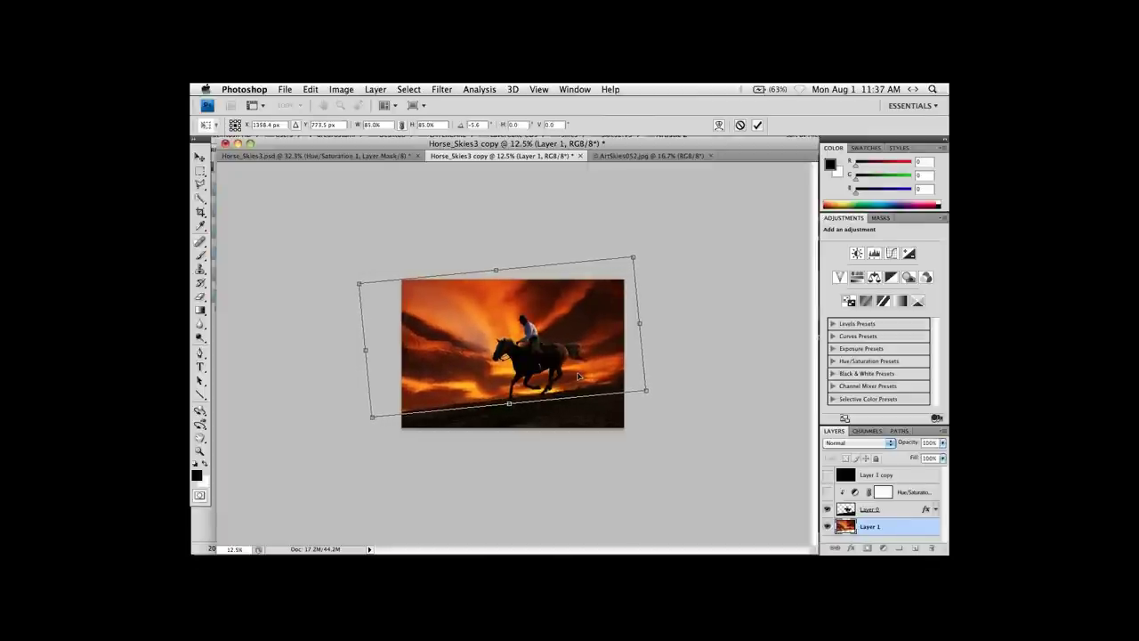
Commit the transform, view Actual Pixels then Fit on Screen, and show the Hue/Saturation darkening.
{"action": "key", "text": "a"}
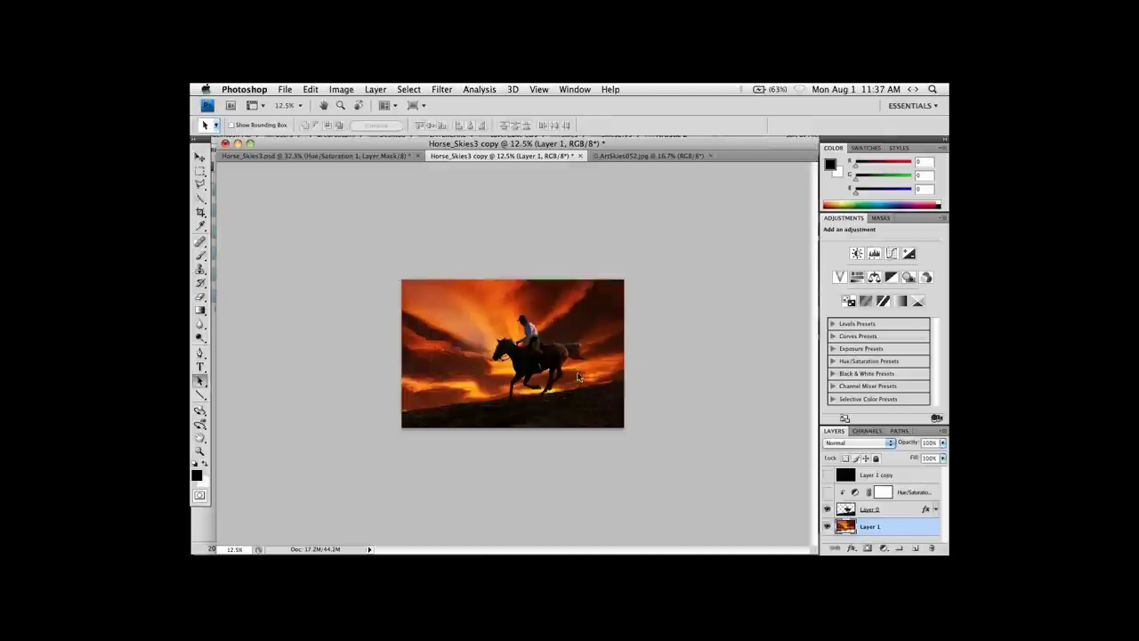
{"action": "key", "text": "super+1"}
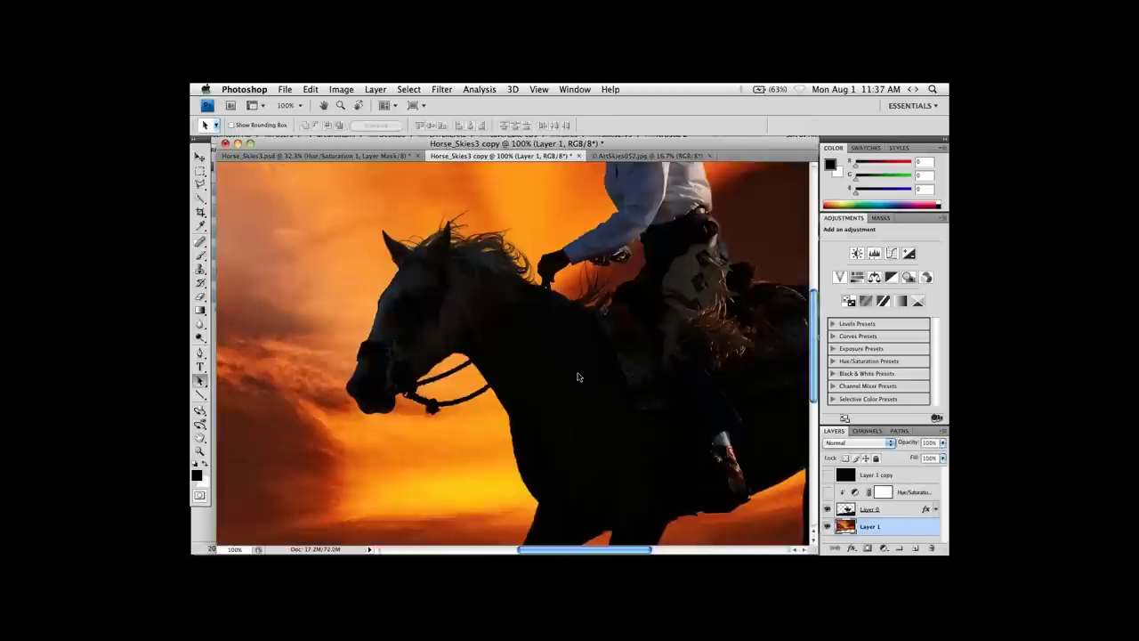
{"action": "key", "text": "super+0"}
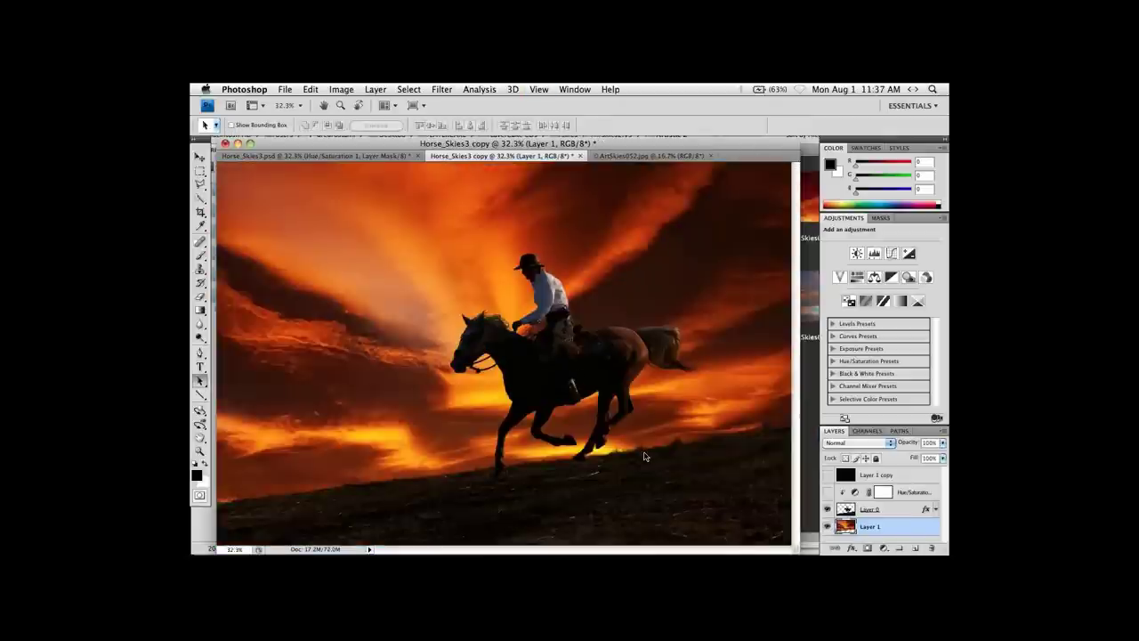
{"action": "left_click", "coordinate": [828, 491]}
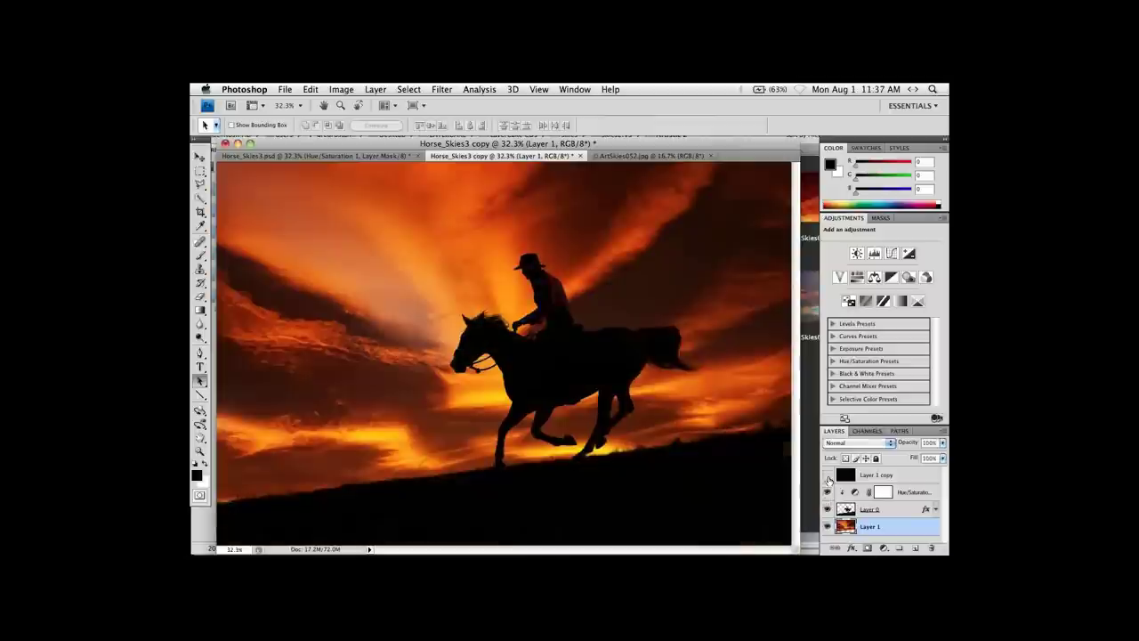
{"action": "left_click", "coordinate": [827, 475]}
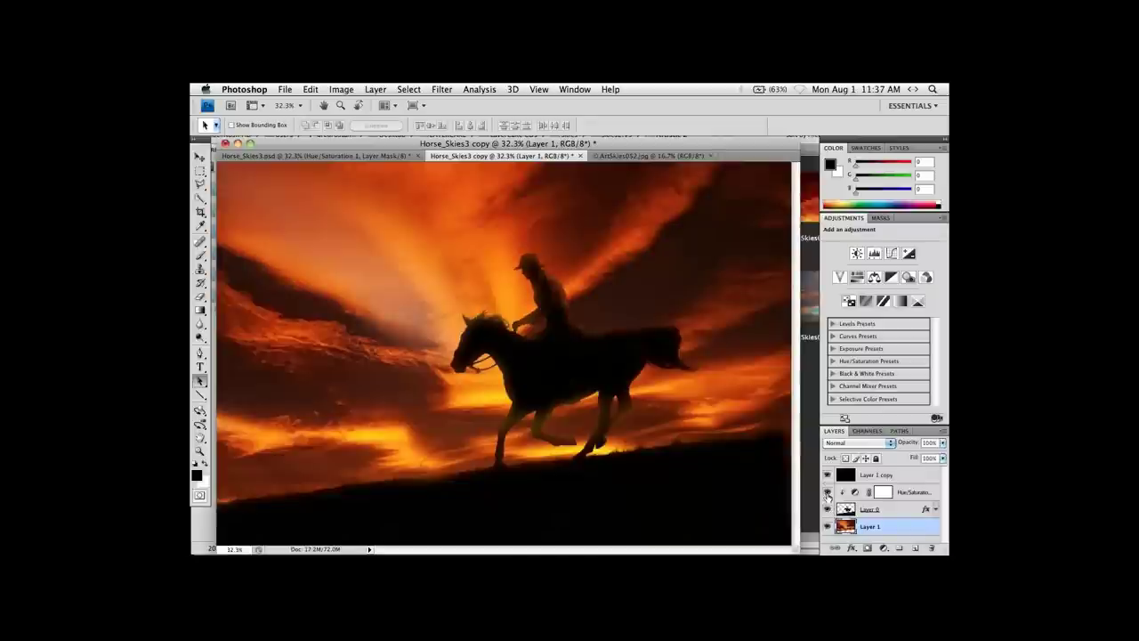
{"action": "left_click", "coordinate": [827, 475]}
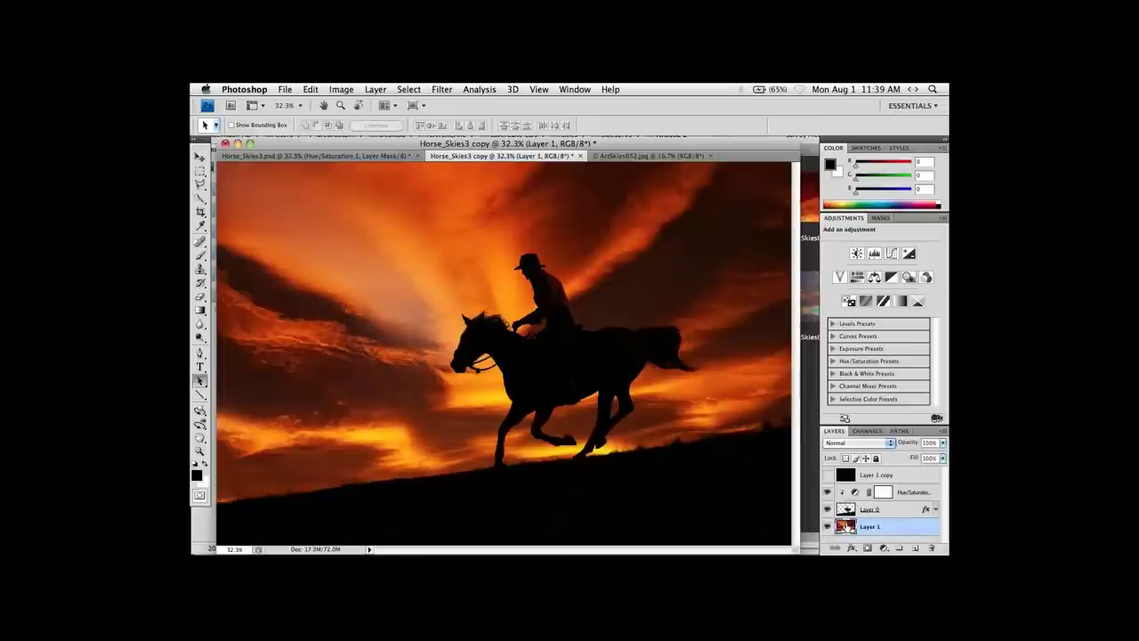
Zoom to 50%, step through history, then make Layer 1 and Layer 1 copy visible.
{"action": "left_click", "coordinate": [530, 324], "text": "super"}
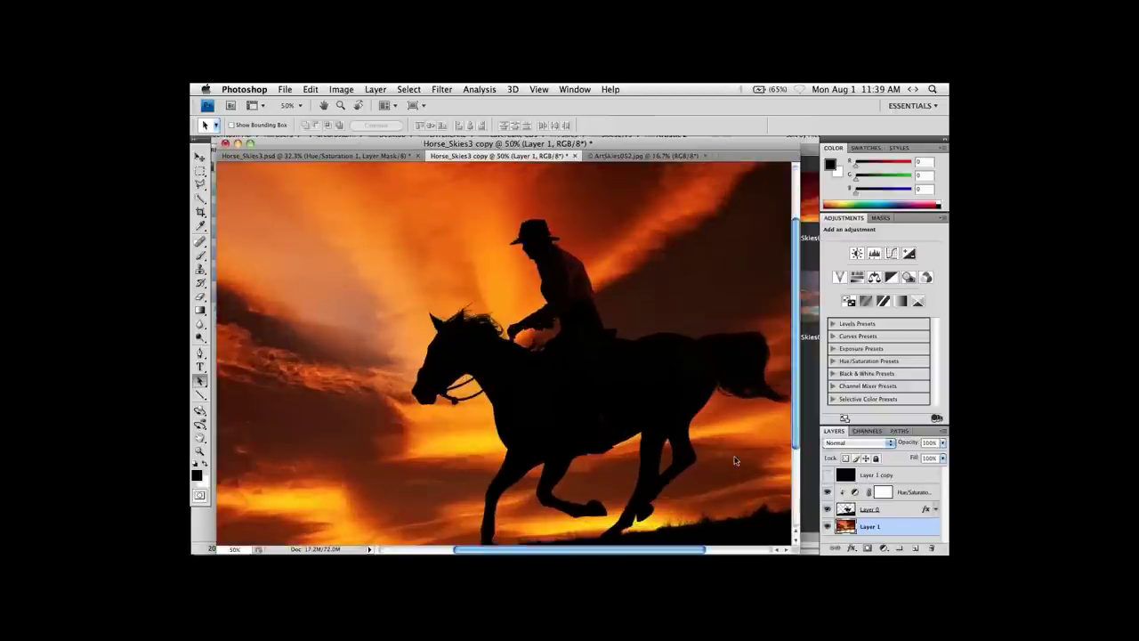
{"action": "key", "text": "super+bracketright"}
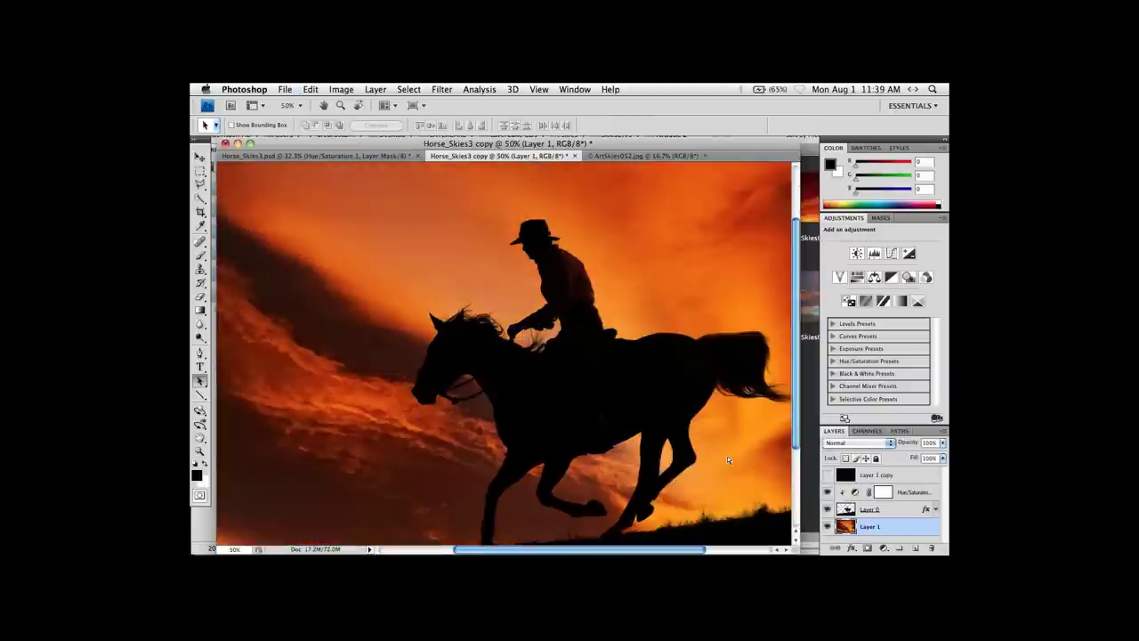
{"action": "key", "text": "super+alt+g"}
{"action": "key", "text": "super+alt+z"}
{"action": "key", "text": "super+alt+z"}
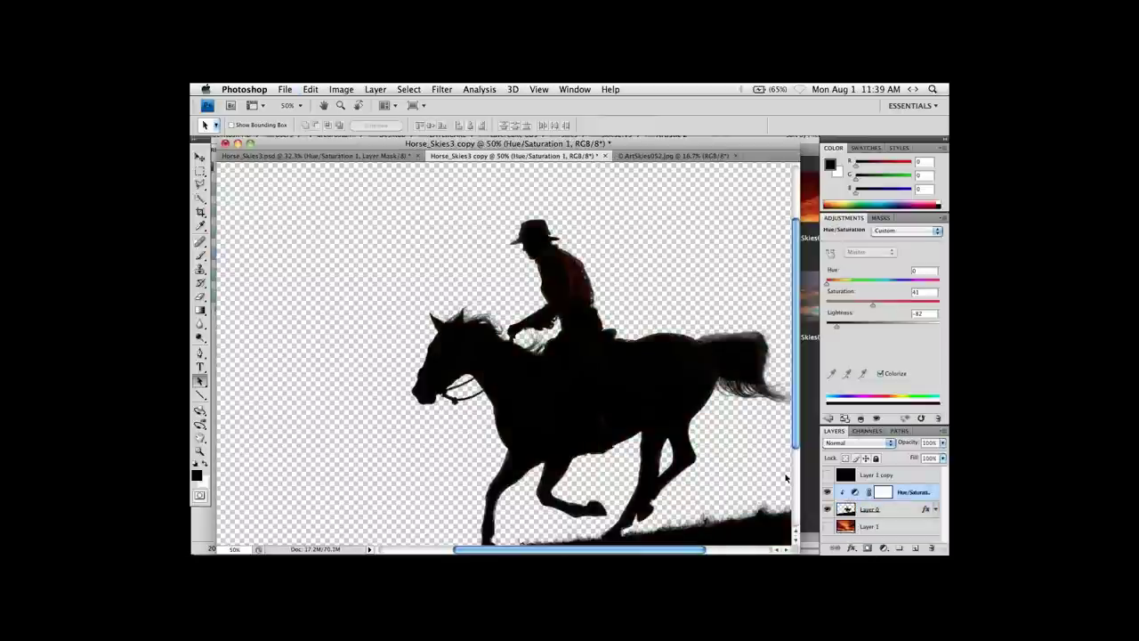
{"action": "left_click", "coordinate": [827, 526]}
{"action": "left_click", "coordinate": [827, 475]}
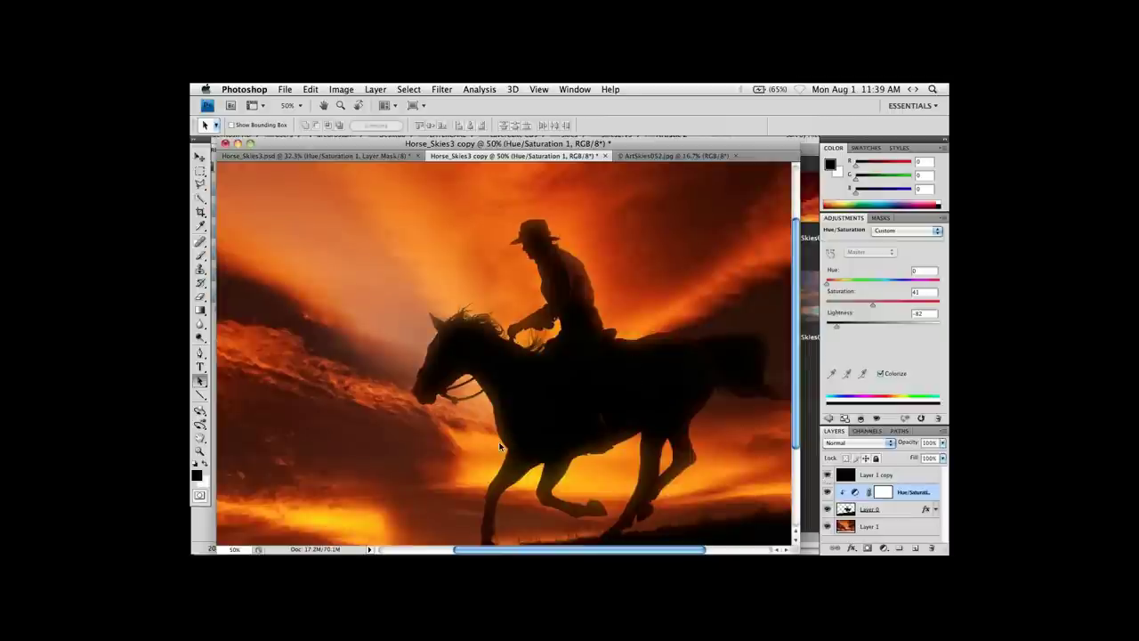
Set up a 200 px soft Brush on Layer 1 copy with orange sampled from the sky at 50% opacity.
{"action": "scroll", "coordinate": [546, 427], "scroll_direction": "down", "scroll_amount": 3}
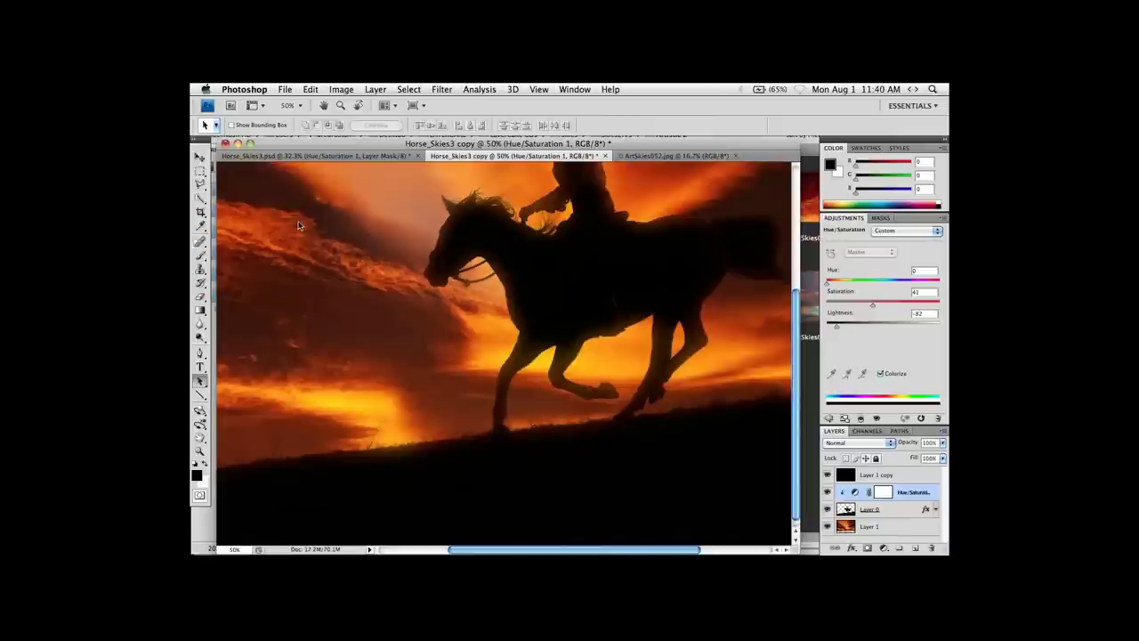
{"action": "left_click", "coordinate": [200, 256]}
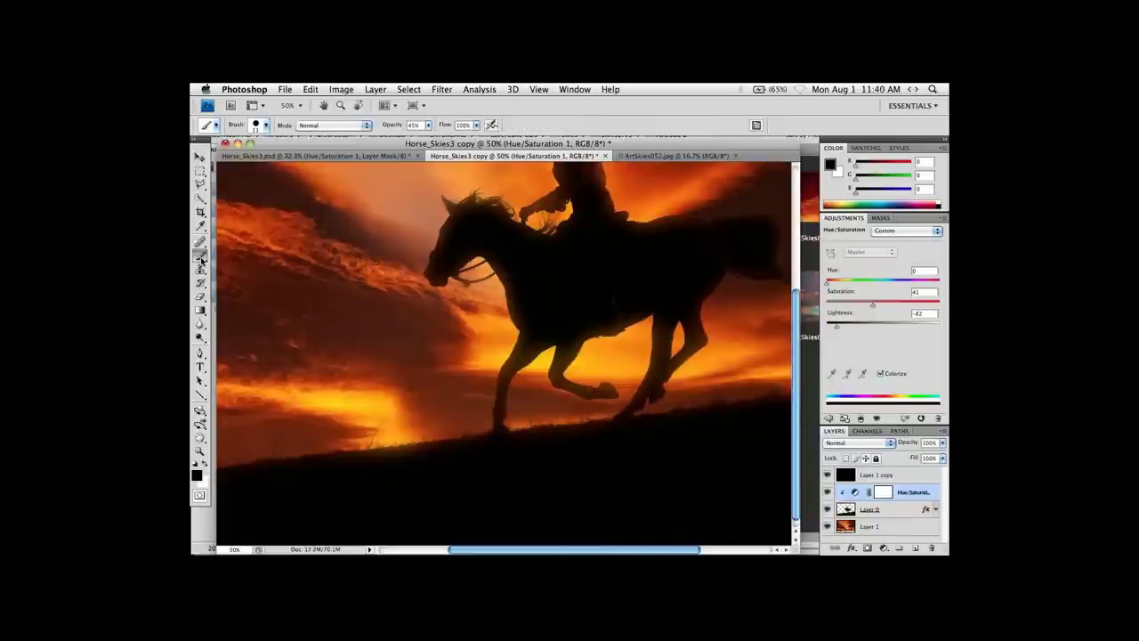
{"action": "left_click", "coordinate": [265, 125]}
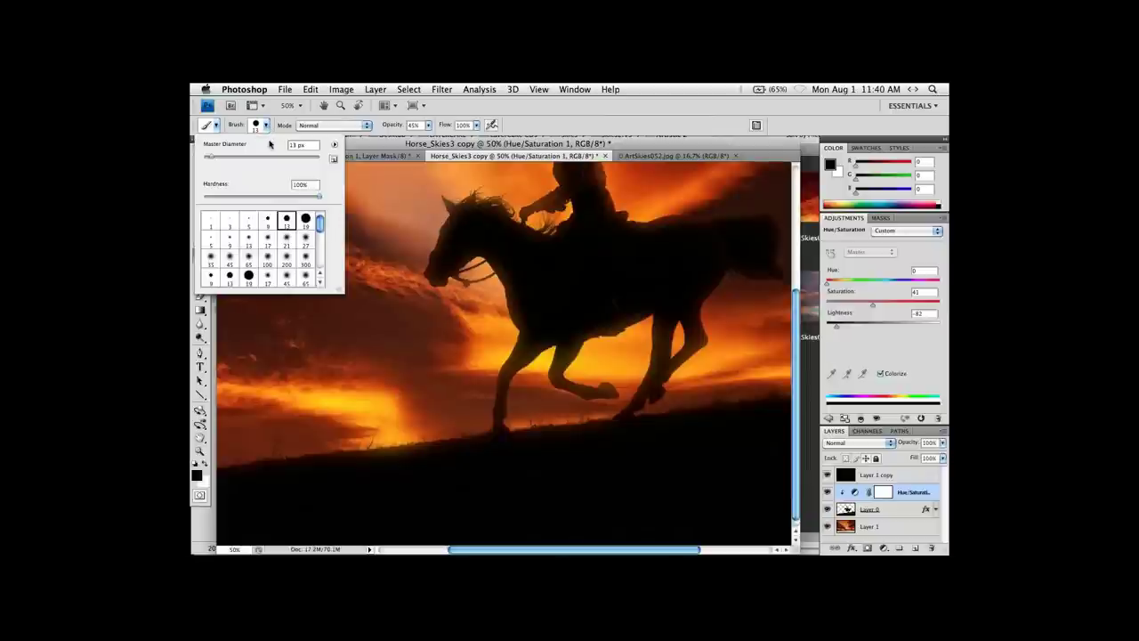
{"action": "left_click", "coordinate": [289, 257]}
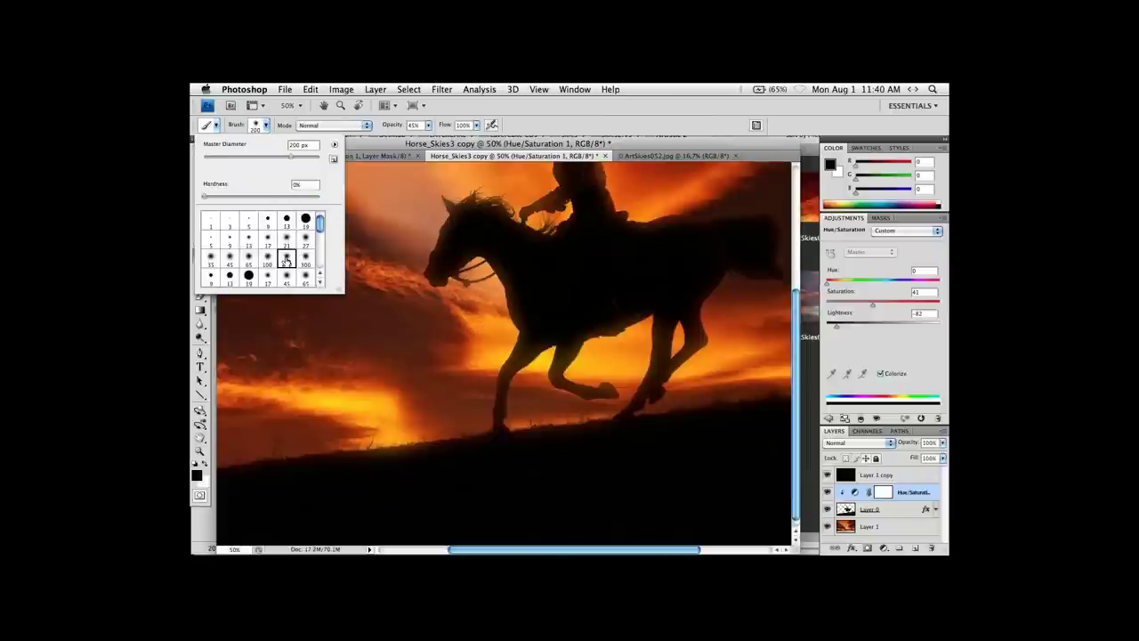
{"action": "left_click", "coordinate": [847, 478]}
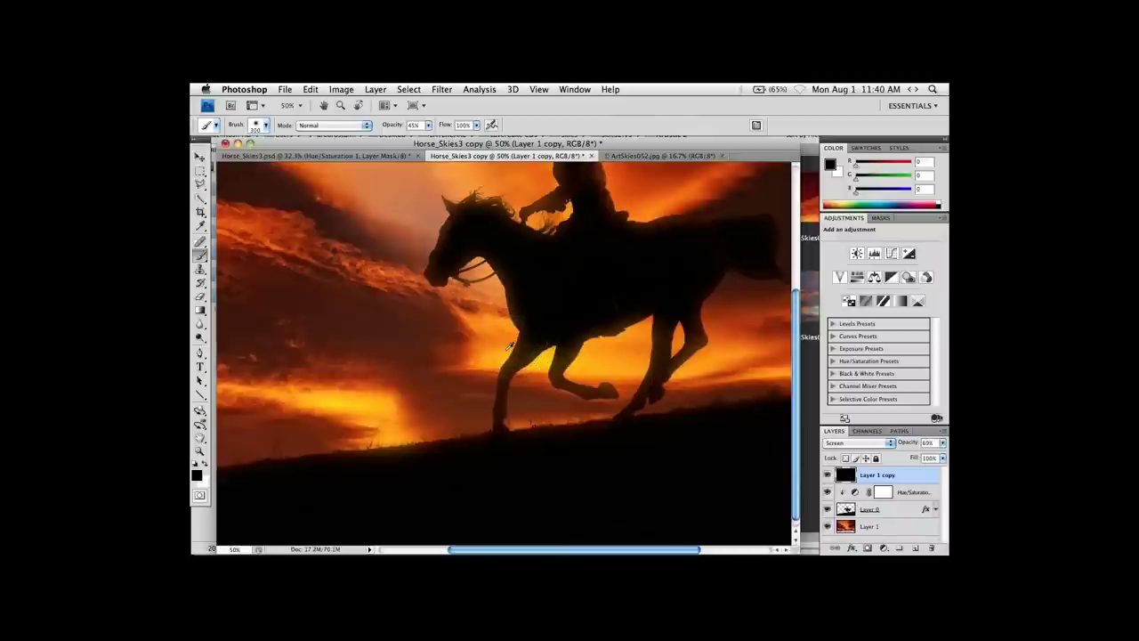
{"action": "left_click", "coordinate": [508, 352], "text": "alt"}
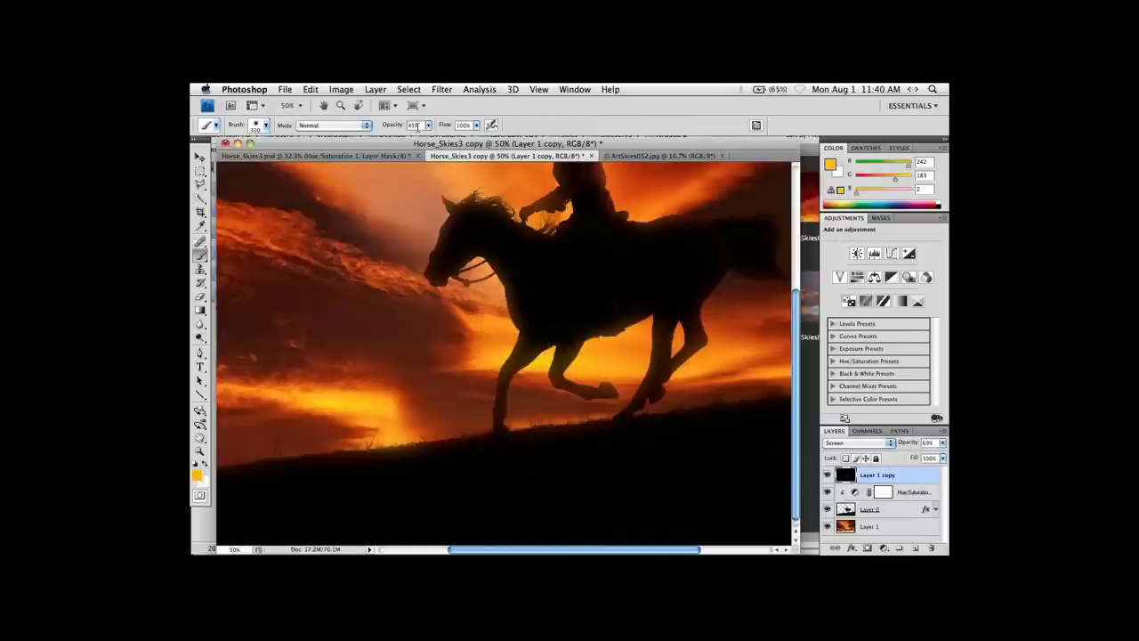
{"action": "key", "text": "5"}
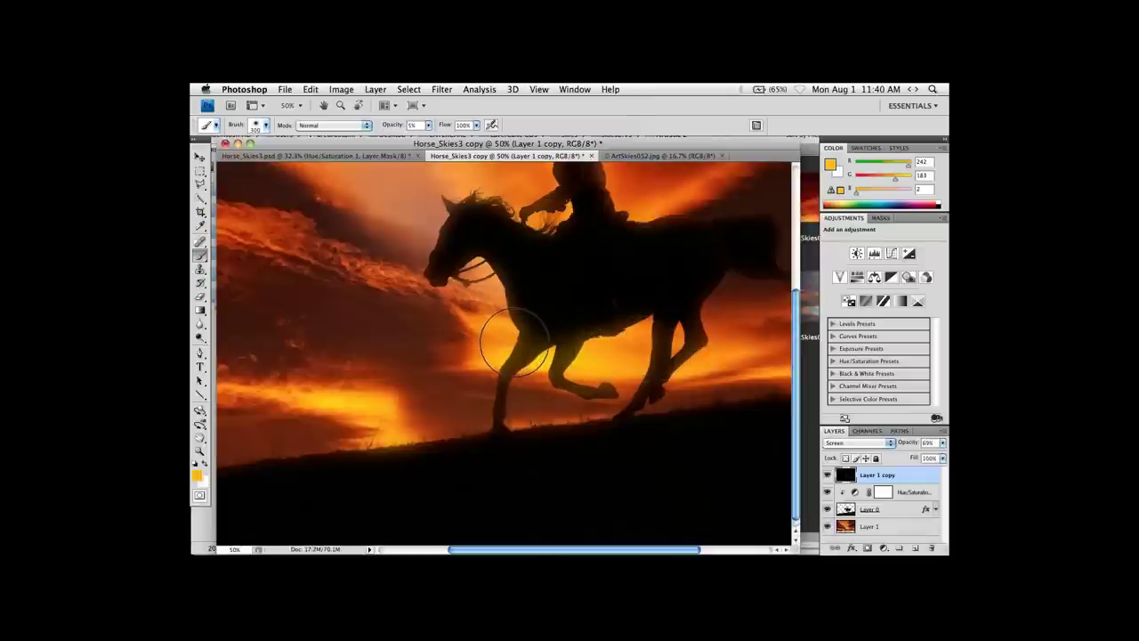
Paint soft orange glow over the front leg, along the legs to the hind hoof, and over the front legs.
{"action": "mouse_move", "coordinate": [516, 341]}
{"action": "left_mouse_down"}
{"action": "mouse_move", "coordinate": [483, 328]}
{"action": "mouse_move", "coordinate": [589, 330]}
{"action": "mouse_move", "coordinate": [573, 287]}
{"action": "left_mouse_up"}
{"action": "scroll", "coordinate": [571, 300], "scroll_direction": "up", "scroll_amount": 1}
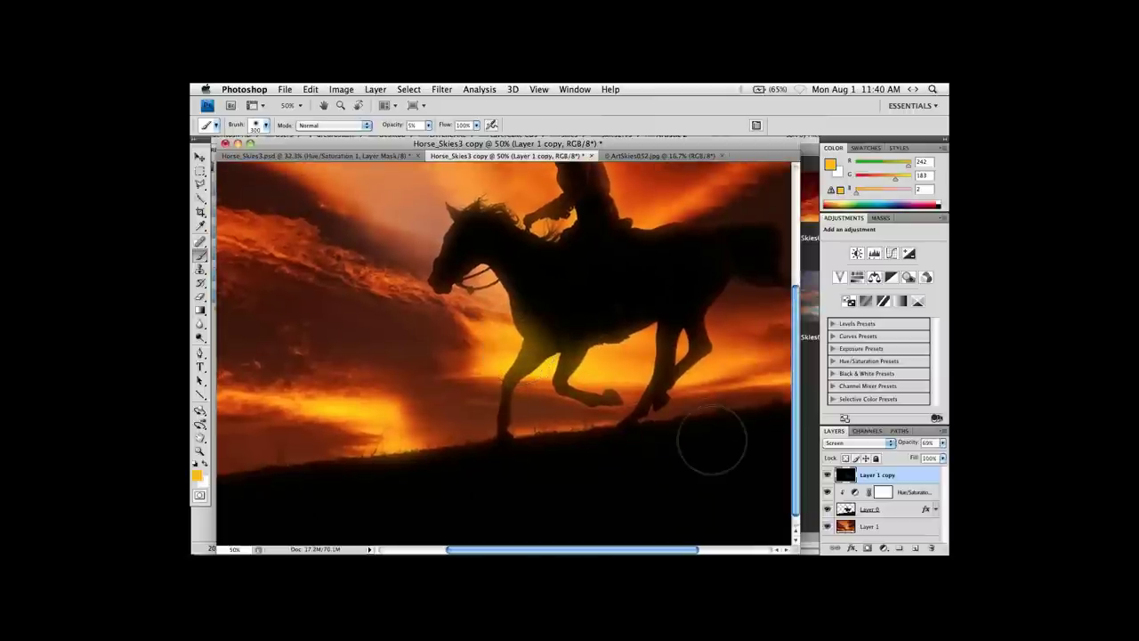
{"action": "mouse_move", "coordinate": [534, 392]}
{"action": "left_mouse_down"}
{"action": "mouse_move", "coordinate": [488, 347]}
{"action": "mouse_move", "coordinate": [517, 332]}
{"action": "mouse_move", "coordinate": [605, 391]}
{"action": "left_mouse_up"}
{"action": "key", "text": "super+0"}
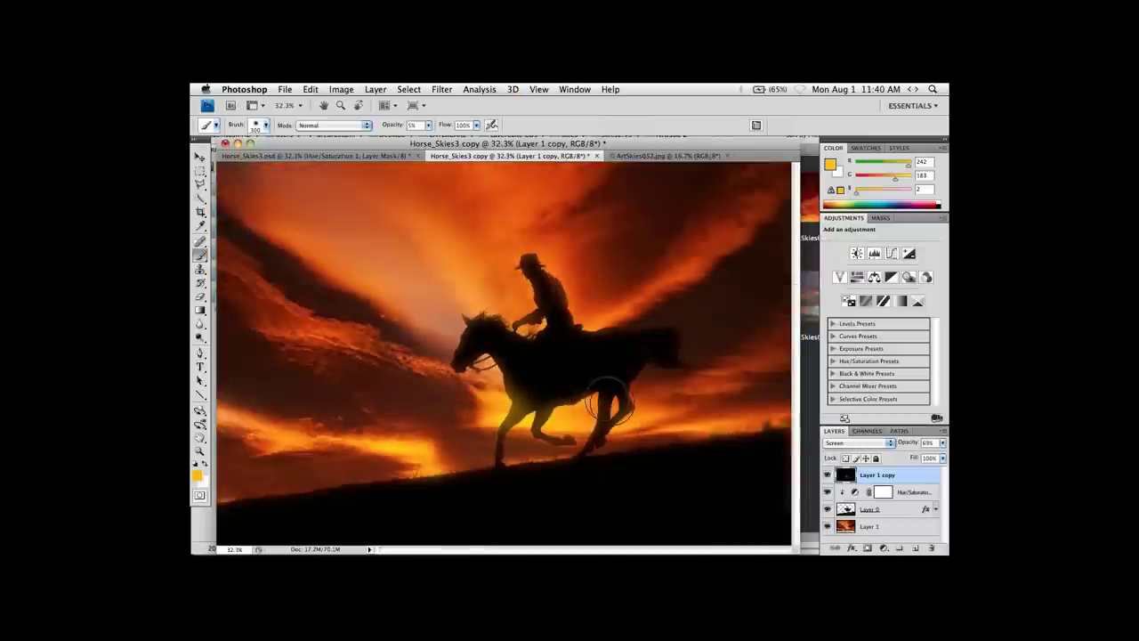
{"action": "mouse_move", "coordinate": [544, 424]}
{"action": "left_mouse_down"}
{"action": "mouse_move", "coordinate": [494, 392]}
{"action": "mouse_move", "coordinate": [485, 414]}
{"action": "mouse_move", "coordinate": [523, 405]}
{"action": "mouse_move", "coordinate": [505, 403]}
{"action": "mouse_move", "coordinate": [495, 404]}
{"action": "mouse_move", "coordinate": [554, 418]}
{"action": "mouse_move", "coordinate": [635, 398]}
{"action": "left_mouse_up"}
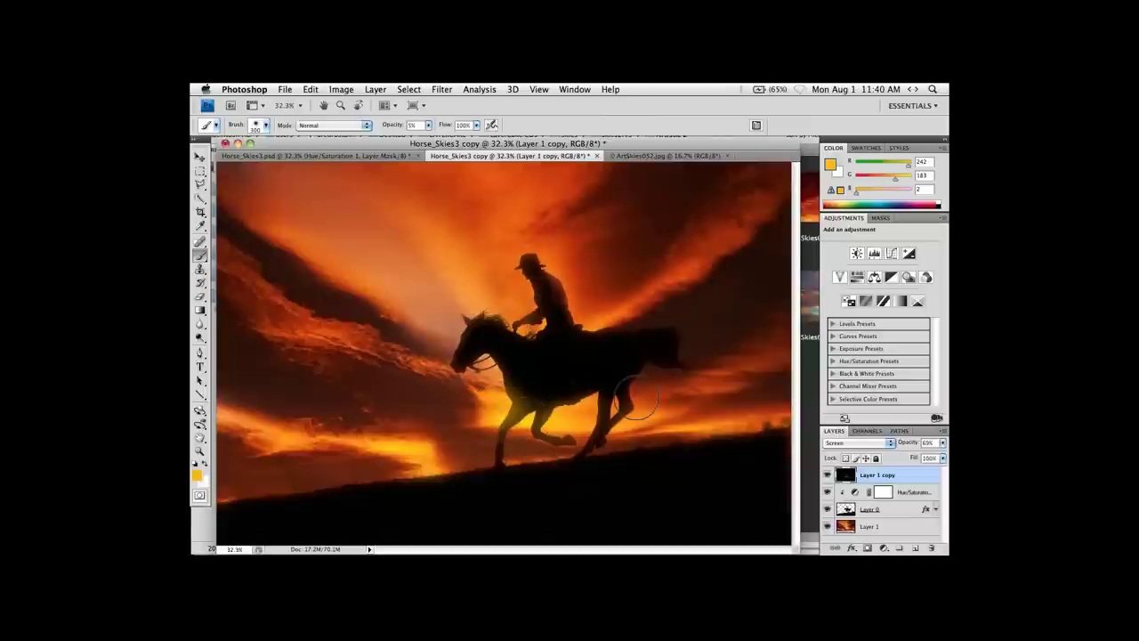